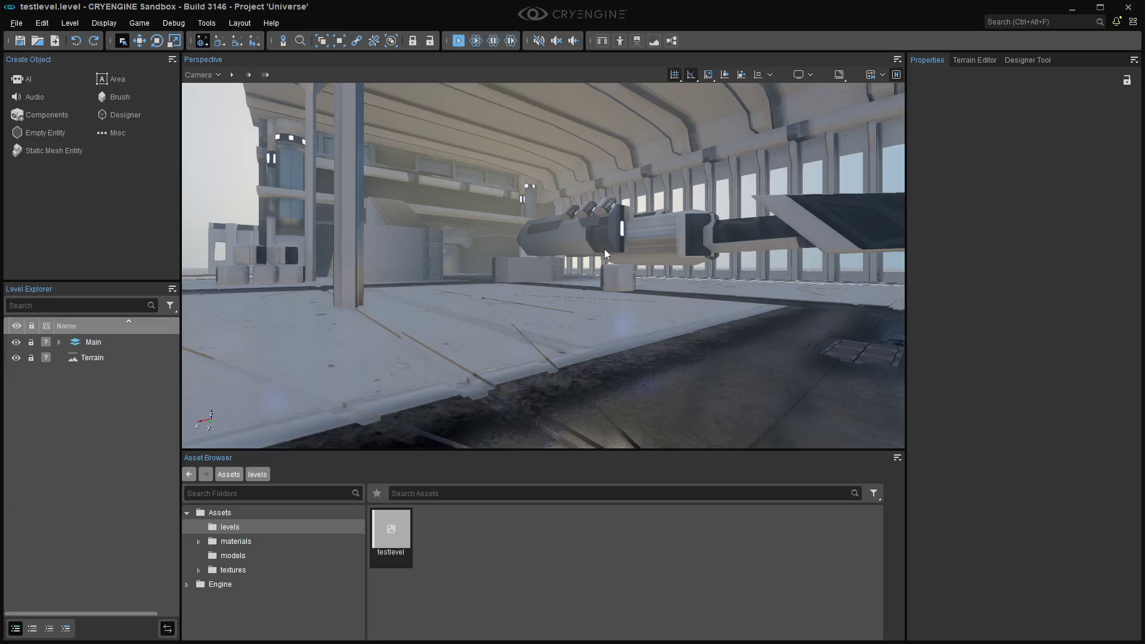
pyautogui.moveTo(604, 250); pyautogui.dragTo(871, 205, button='right')
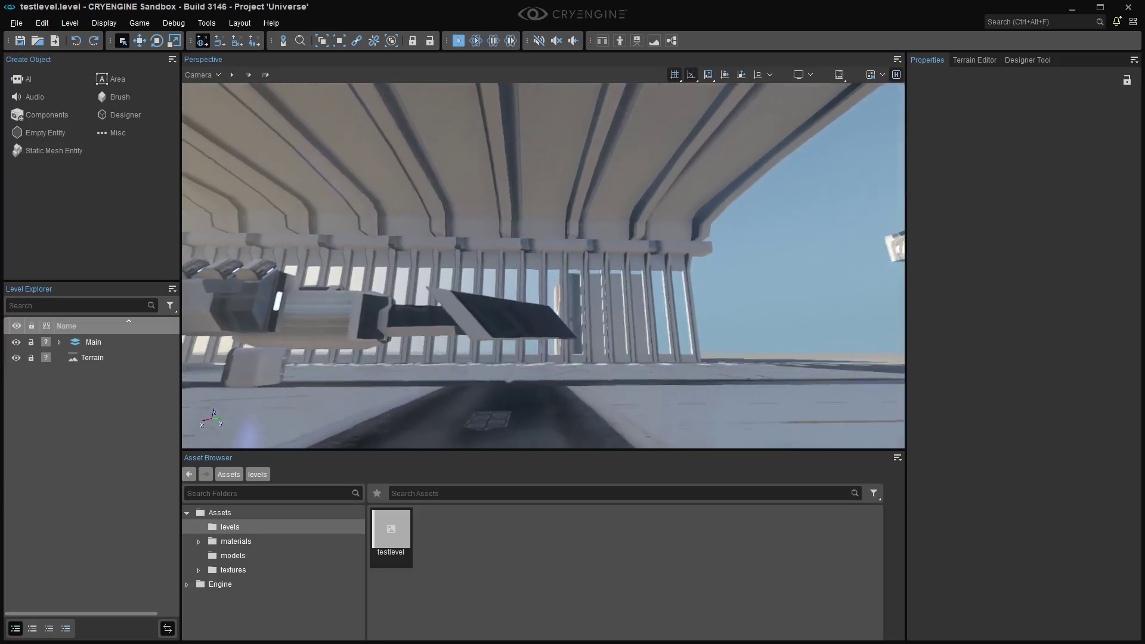
pyautogui.moveTo(662, 216); pyautogui.dragTo(587, 251, button='right')
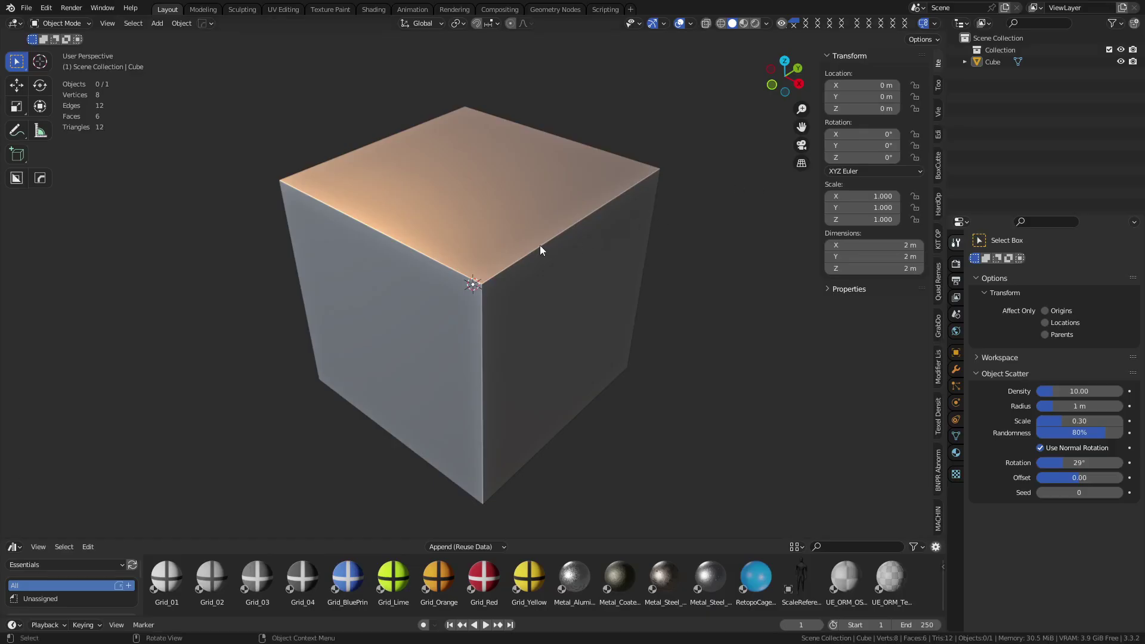
# Step: In Blender, place the ScaleReference human figure asset in the scene beside the cube
pyautogui.click(487, 260)
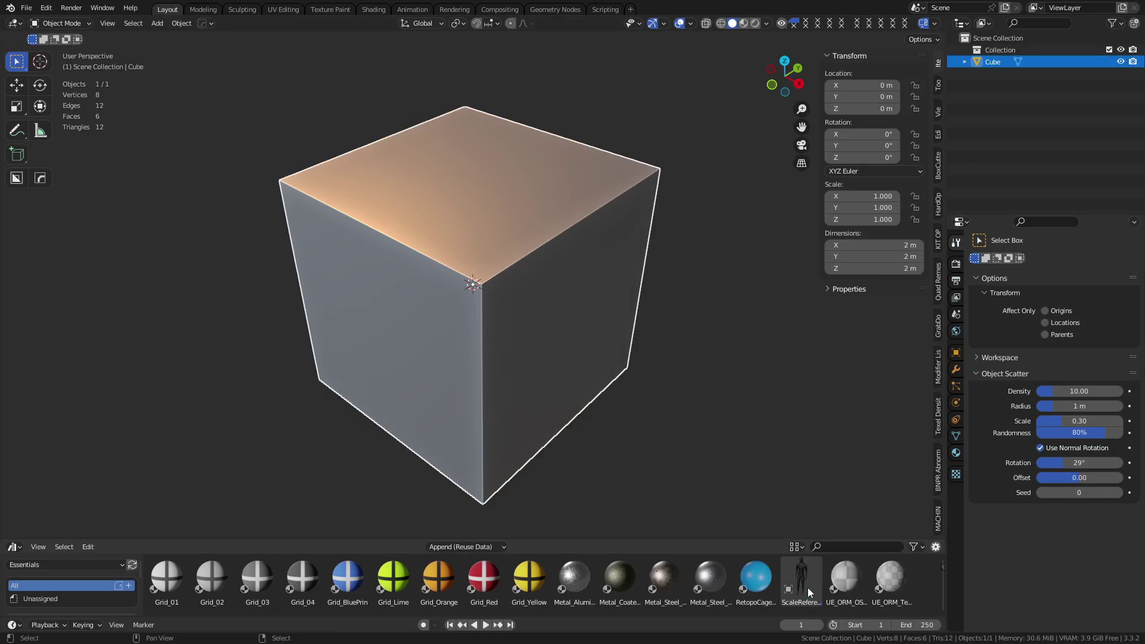
pyautogui.moveTo(808, 588); pyautogui.dragTo(674, 381)
pyautogui.moveTo(441, 328); pyautogui.dragTo(430, 357, button='middle')
# Step: In front view, raise the cube's bottom face 1 m along Z to ground level
pyautogui.press('KP_1')
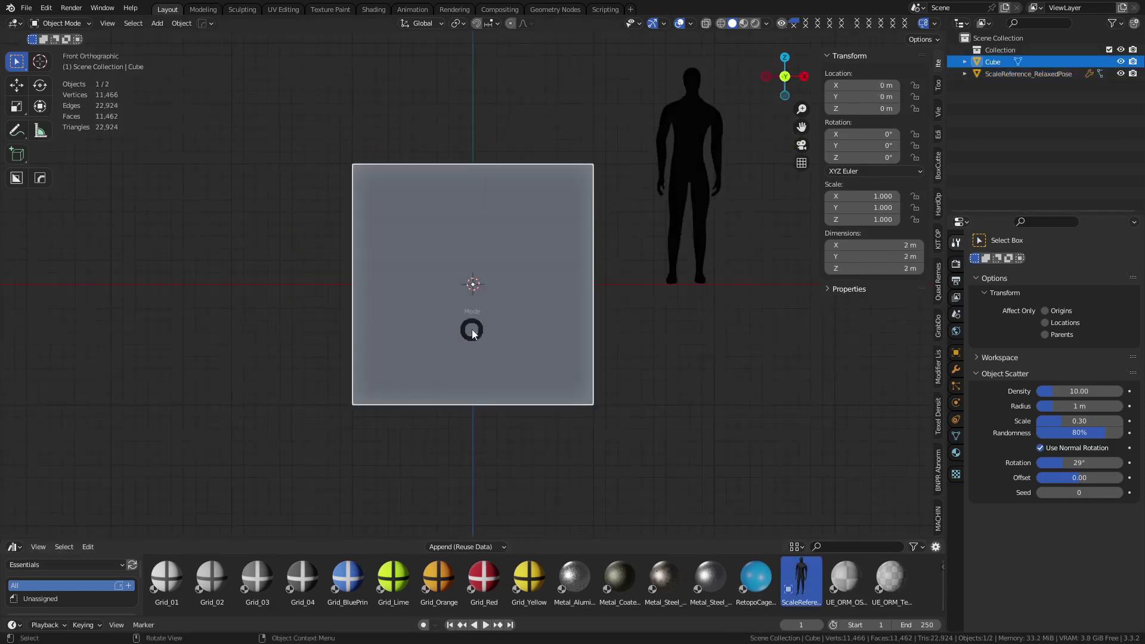
pyautogui.press('Tab')
pyautogui.click(474, 400)
pyautogui.press('g')
pyautogui.press('z')
pyautogui.keyDown('ctrl'); pyautogui.click(488, 284); pyautogui.keyUp('ctrl')
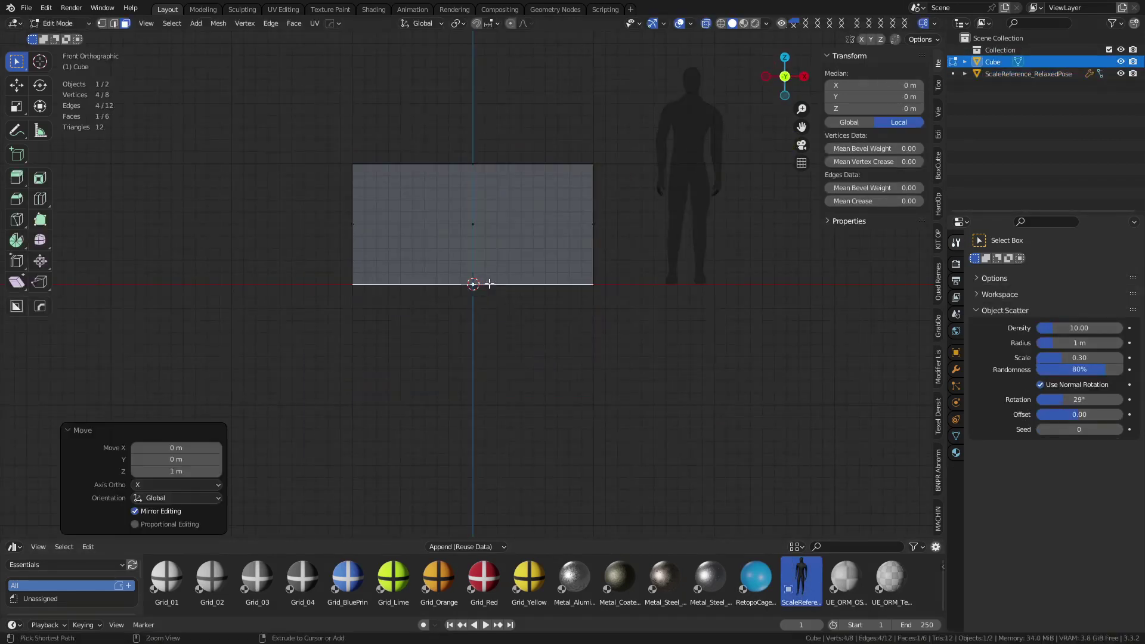
# Step: Raise the block's top face 3 m along Z to a height of 4 m
pyautogui.click(478, 174)
pyautogui.scroll(-3, 488, 282)
pyautogui.keyDown('shift'); pyautogui.moveTo(488, 281); pyautogui.dragTo(467, 364, button='middle'); pyautogui.keyUp('shift')
pyautogui.press('g')
pyautogui.press('z')
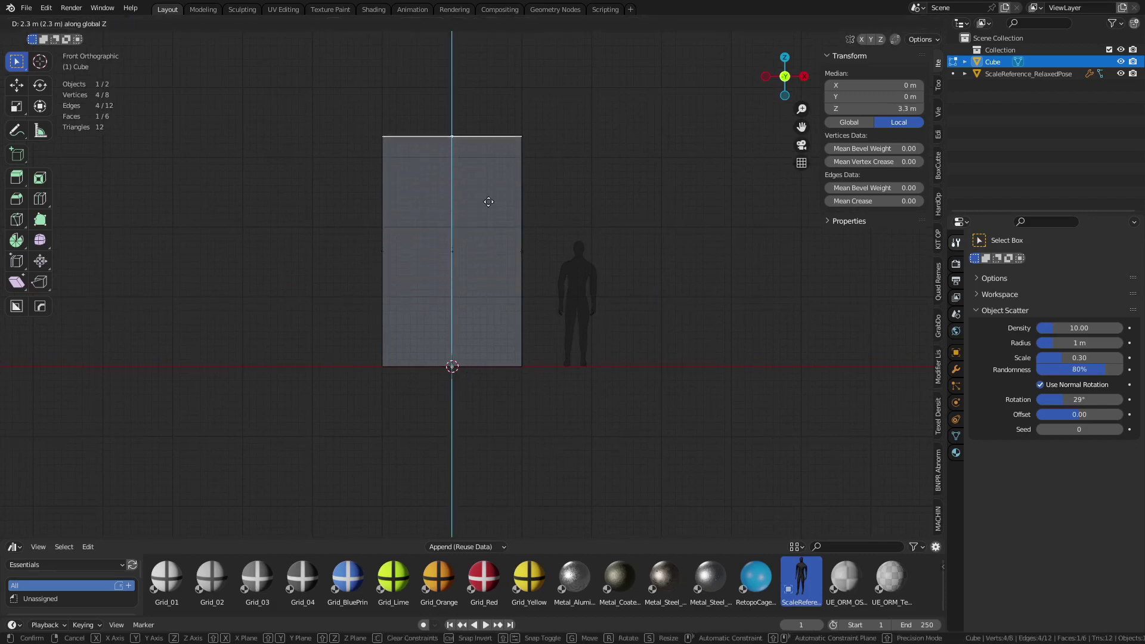
pyautogui.click(493, 153)
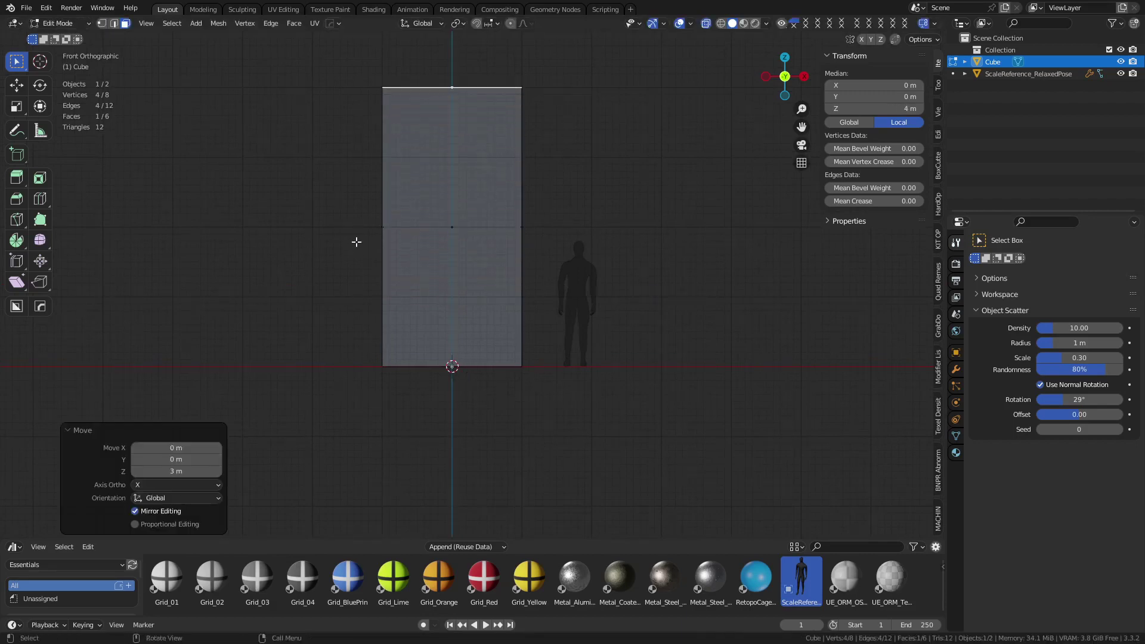
# Step: Move the block's two opposite side faces 1 m outward along X to make it 4 m wide
pyautogui.click(392, 232)
pyautogui.press('g')
pyautogui.press('x')
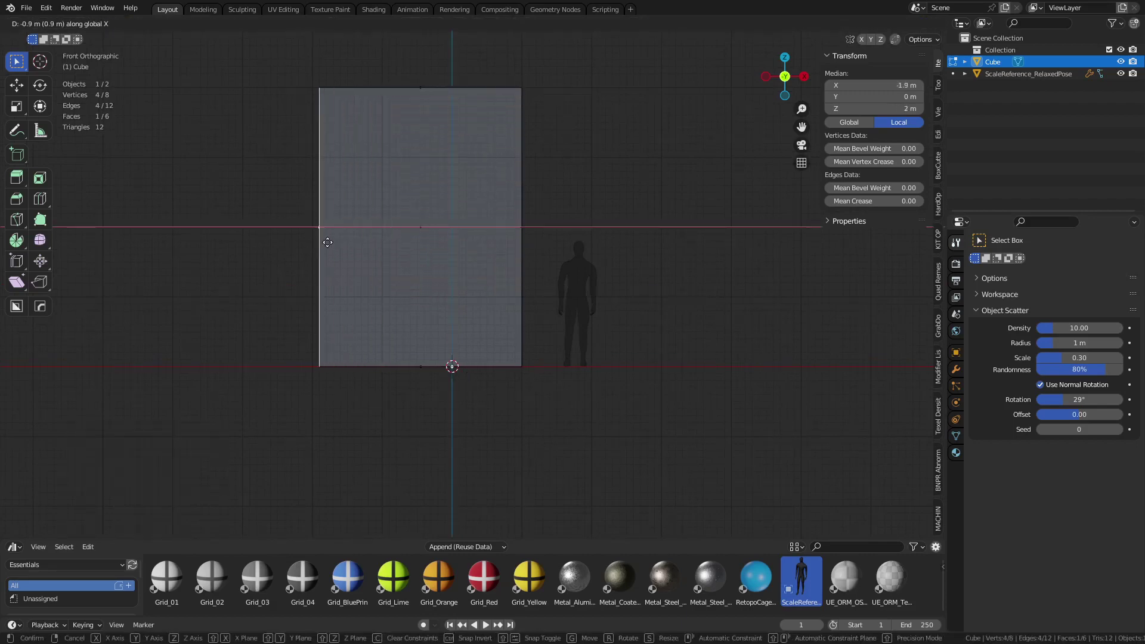
pyautogui.click(317, 242)
pyautogui.click(523, 227)
pyautogui.press('g')
pyautogui.press('x')
pyautogui.click(590, 236)
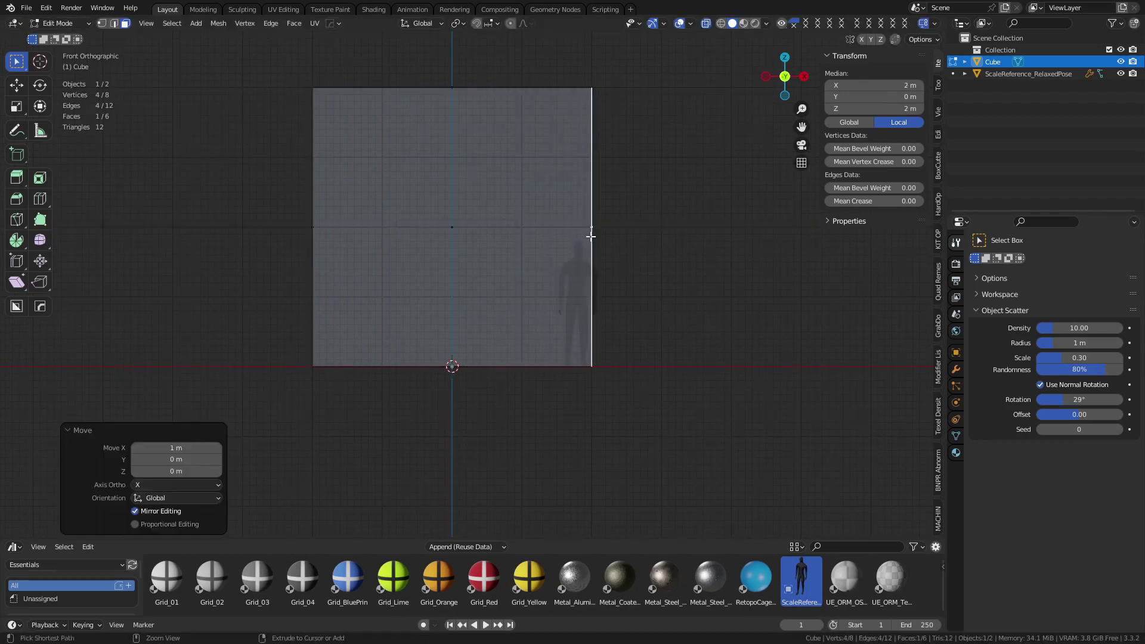
# Step: Scale the whole block along Y by about 0.222 to form a thin wall slab
pyautogui.moveTo(631, 183); pyautogui.dragTo(672, 376, button='middle')
pyautogui.press('a')
pyautogui.press('s')
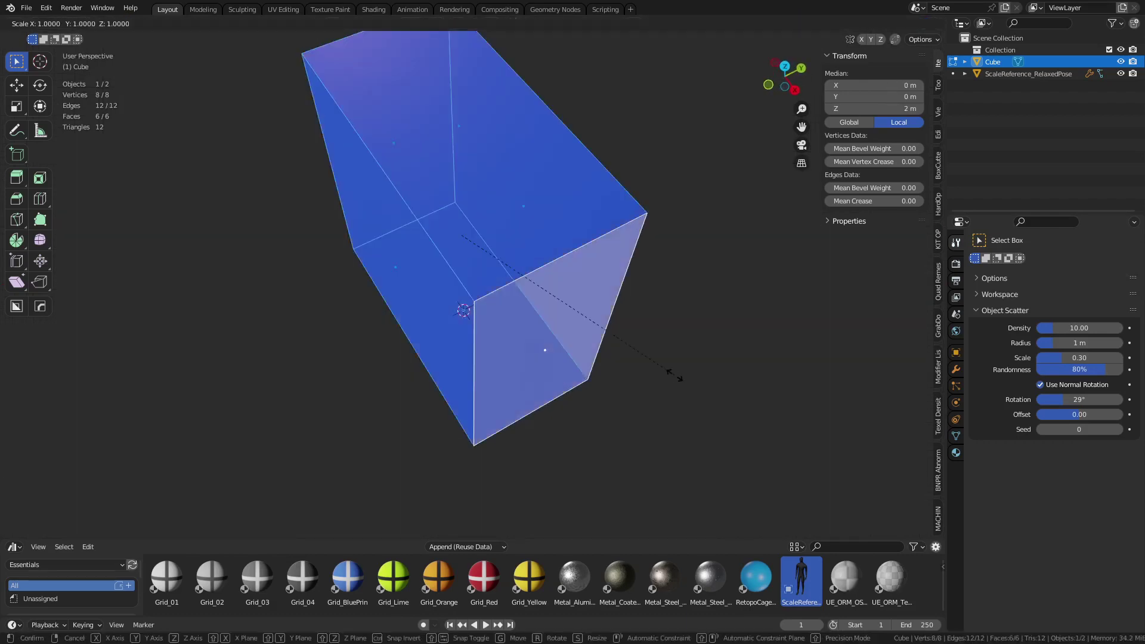
pyautogui.press('y')
pyautogui.click(499, 278)
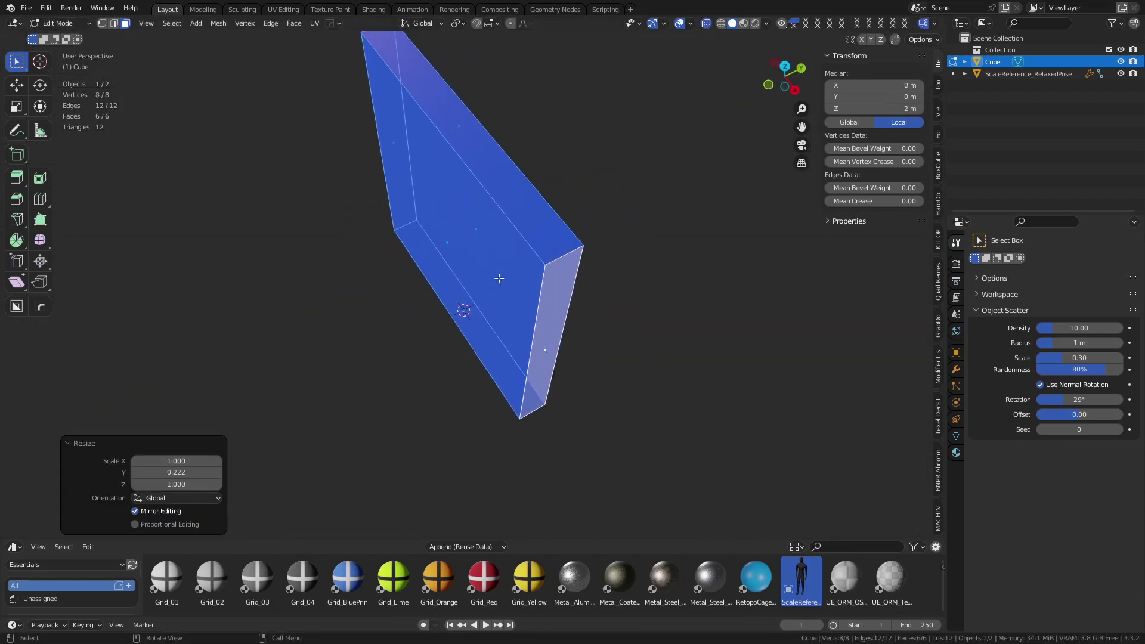
# Step: Try a centred loop cut through the slab's thickness and undo it
pyautogui.hotkey('ctrl', 'r')
pyautogui.click(551, 254)
pyautogui.rightClick(551, 254)
pyautogui.press('3')
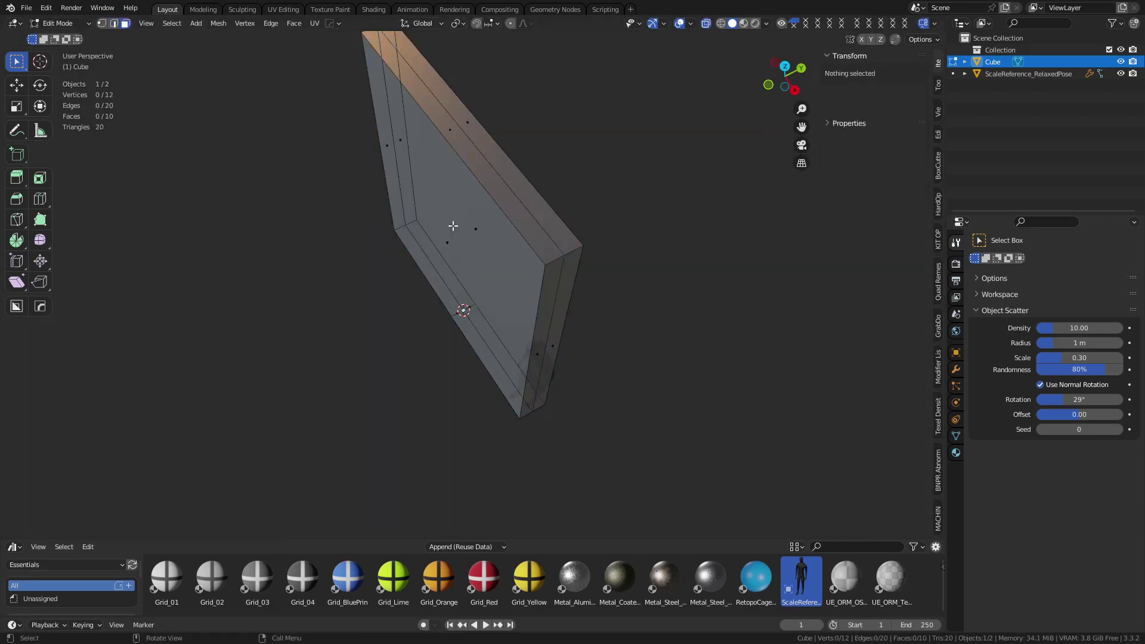
pyautogui.click(455, 240)
pyautogui.hotkey('ctrl', 'z')
pyautogui.hotkey('ctrl', 'z')
pyautogui.hotkey('ctrl', 'z')
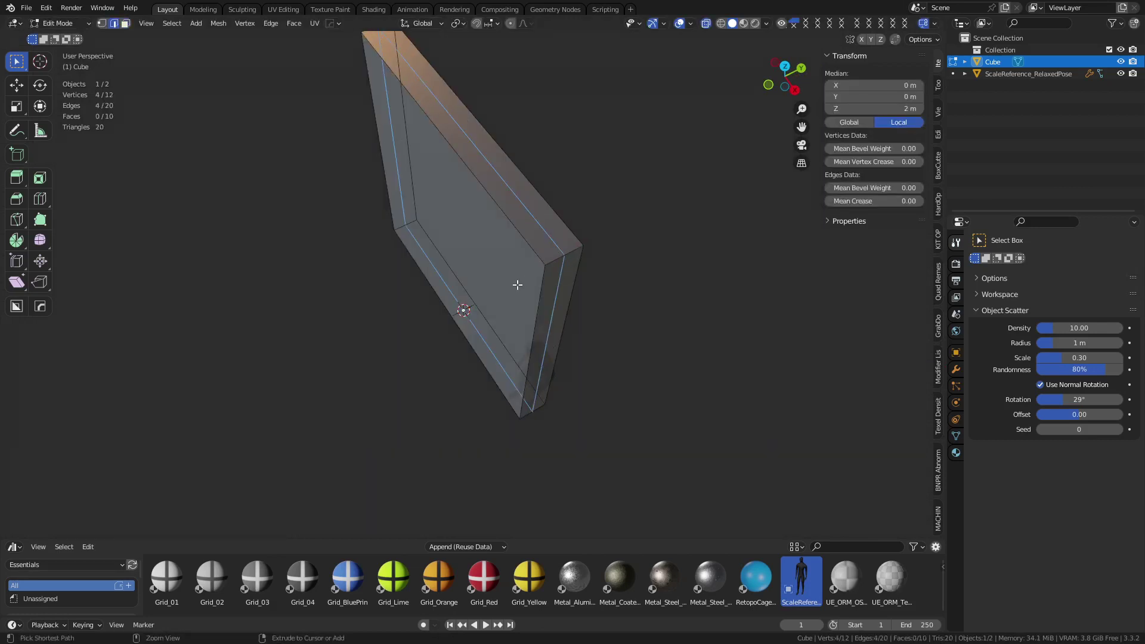
# Step: Return to Object Mode and delete the human scale reference figure
pyautogui.moveTo(427, 313); pyautogui.dragTo(575, 299, button='middle')
pyautogui.hotkey('ctrl', 'Tab')
pyautogui.click(532, 301)
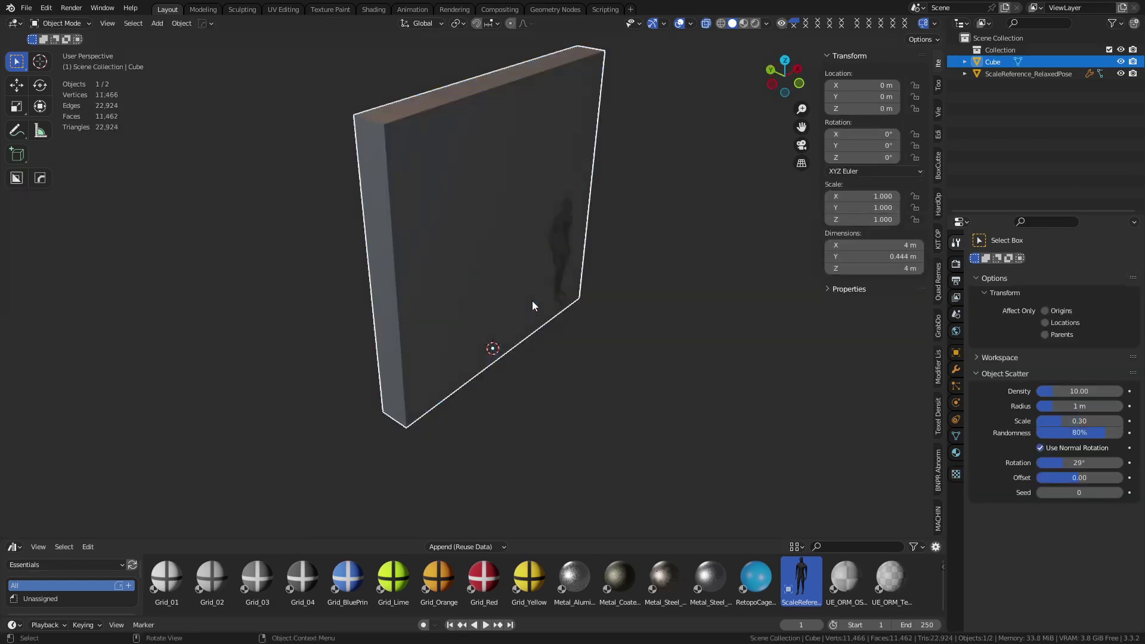
pyautogui.click(566, 285)
pyautogui.press('Delete')
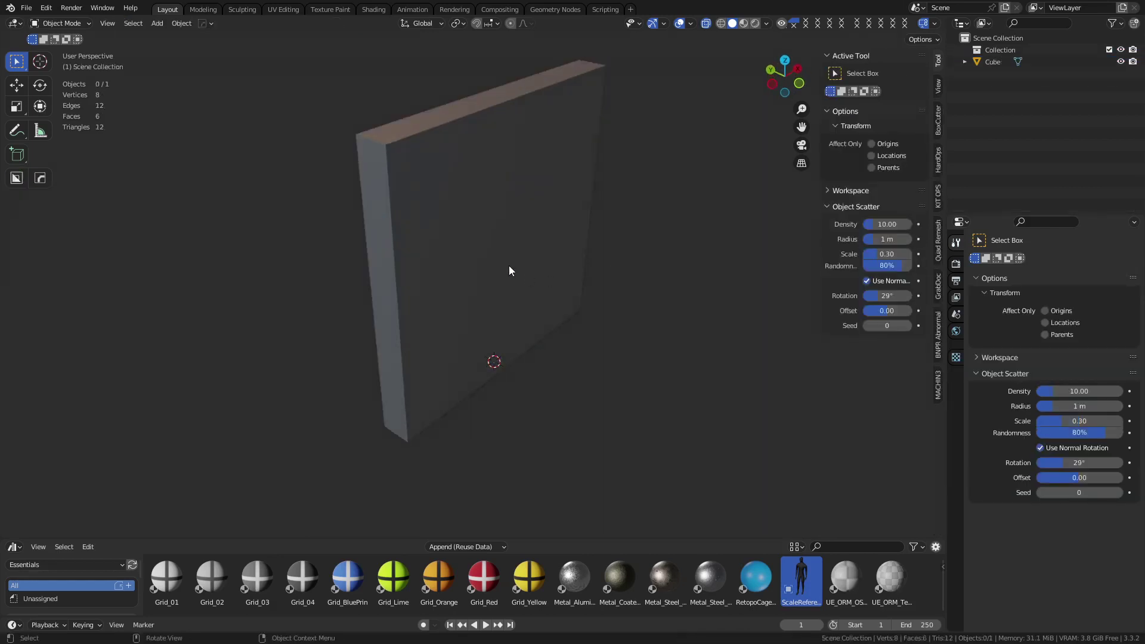
# Step: Try duplicating the wall slab along X, and discard the duplicate
pyautogui.click(509, 266)
pyautogui.hotkey('ctrl', 'Tab')
pyautogui.moveTo(480, 288); pyautogui.dragTo(542, 350, button='middle')
pyautogui.click(533, 302)
pyautogui.press('Tab')
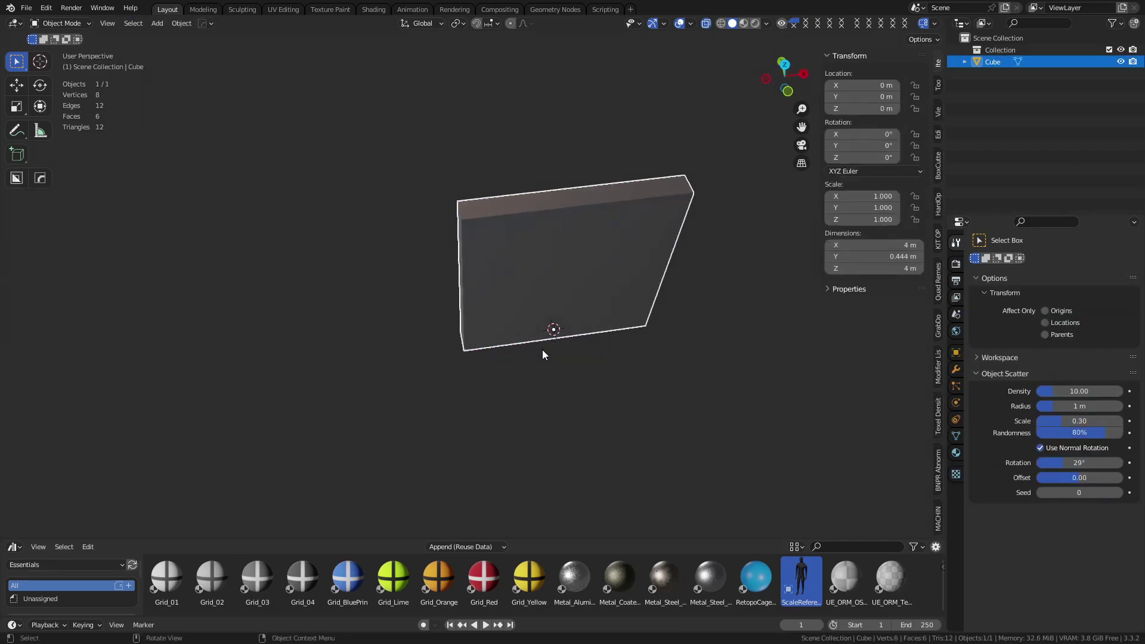
pyautogui.hotkey('shift', 'd')
pyautogui.press('x')
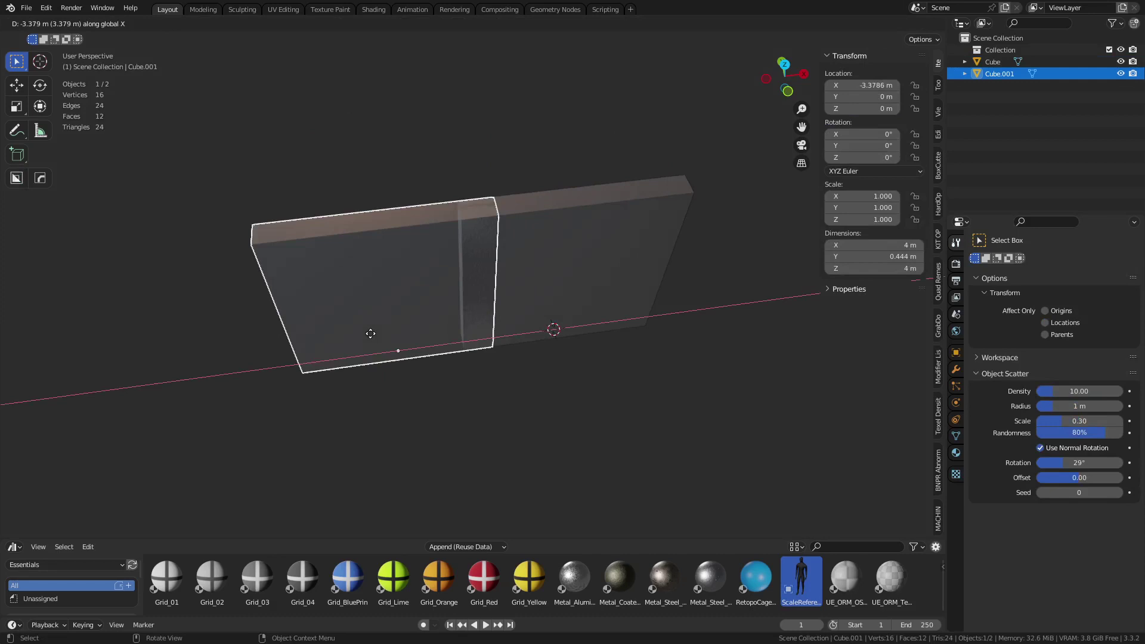
pyautogui.press('Escape')
pyautogui.press('x')
pyautogui.click(419, 330)
# Step: Make a linked duplicate of the wall slab offset -4 m along X
pyautogui.click(528, 300)
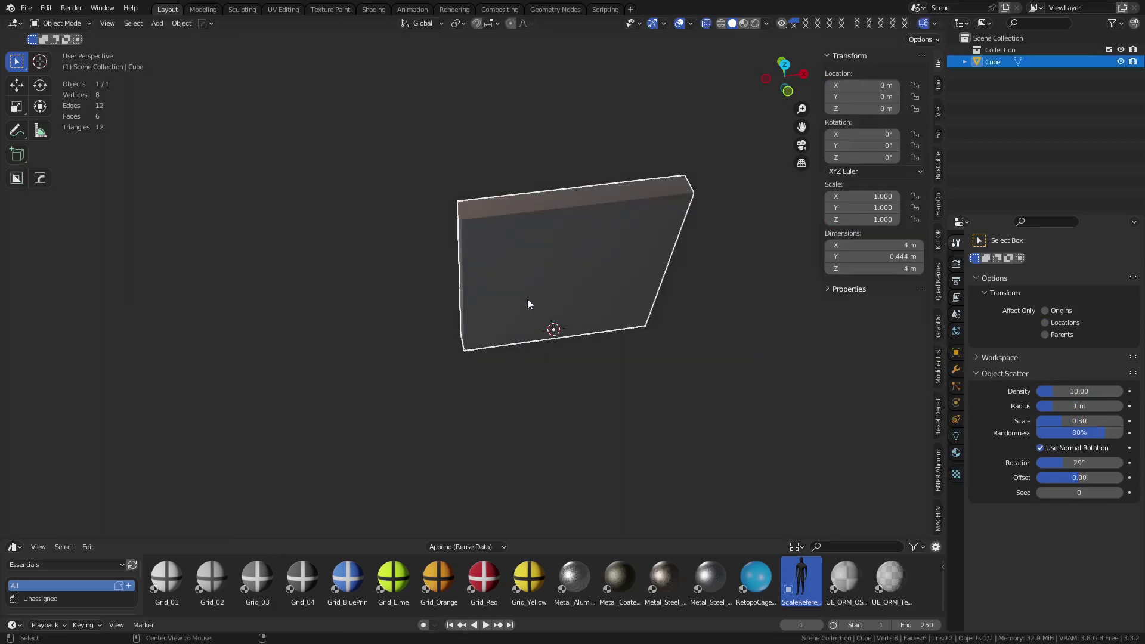
pyautogui.hotkey('shift', 'd')
pyautogui.press('x')
pyautogui.click(331, 330)
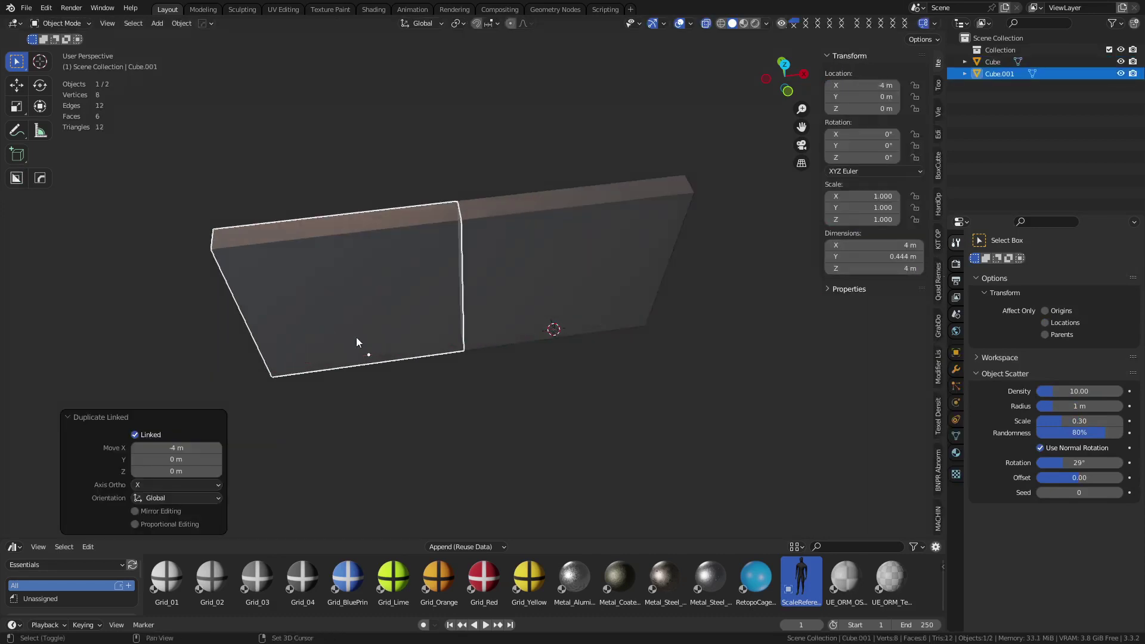
pyautogui.keyDown('shift'); pyautogui.moveTo(291, 375); pyautogui.dragTo(356, 373, button='middle'); pyautogui.keyUp('shift')
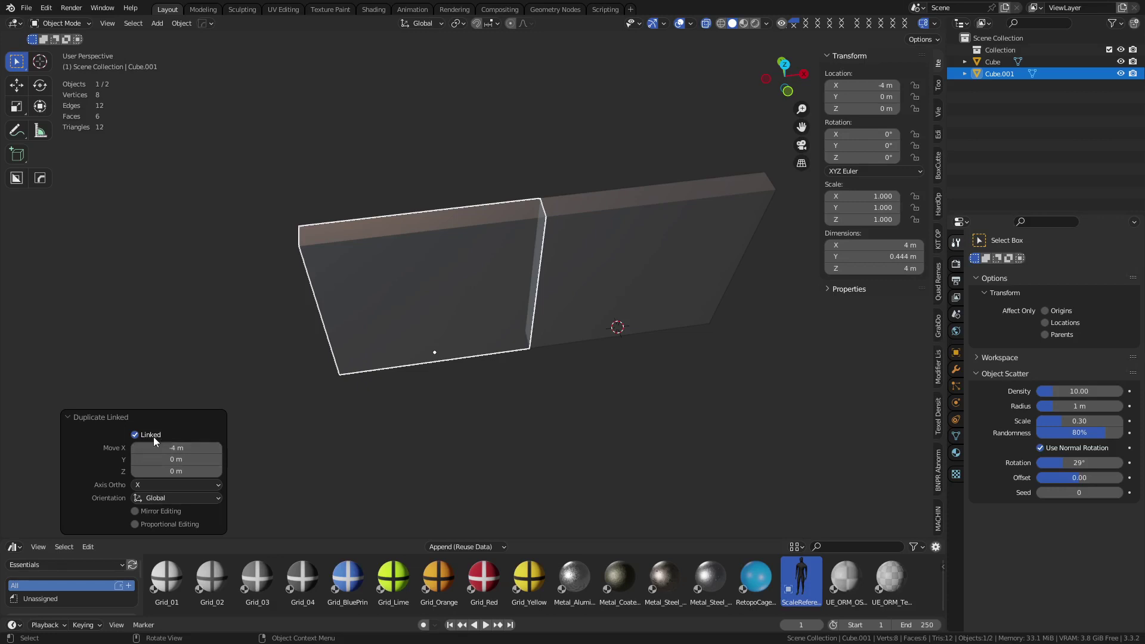
pyautogui.click(510, 369)
pyautogui.moveTo(509, 369); pyautogui.dragTo(483, 368, button='middle')
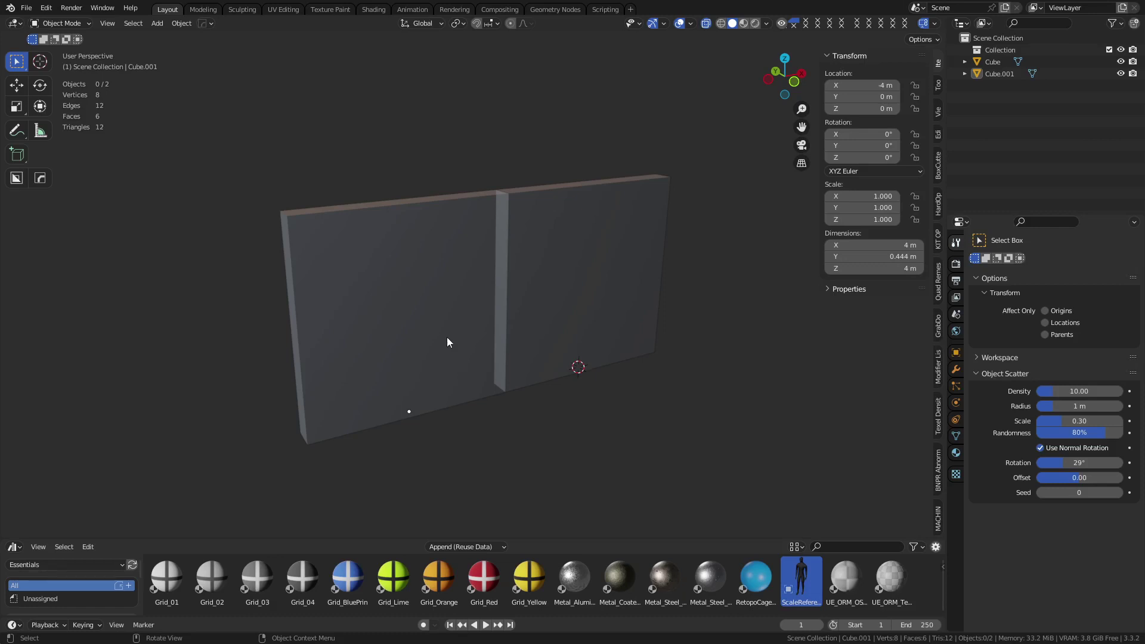
# Step: Add a 2 m cube and move it to X -2 m, Z 0 m, over the seam between the two slabs
pyautogui.click(457, 309)
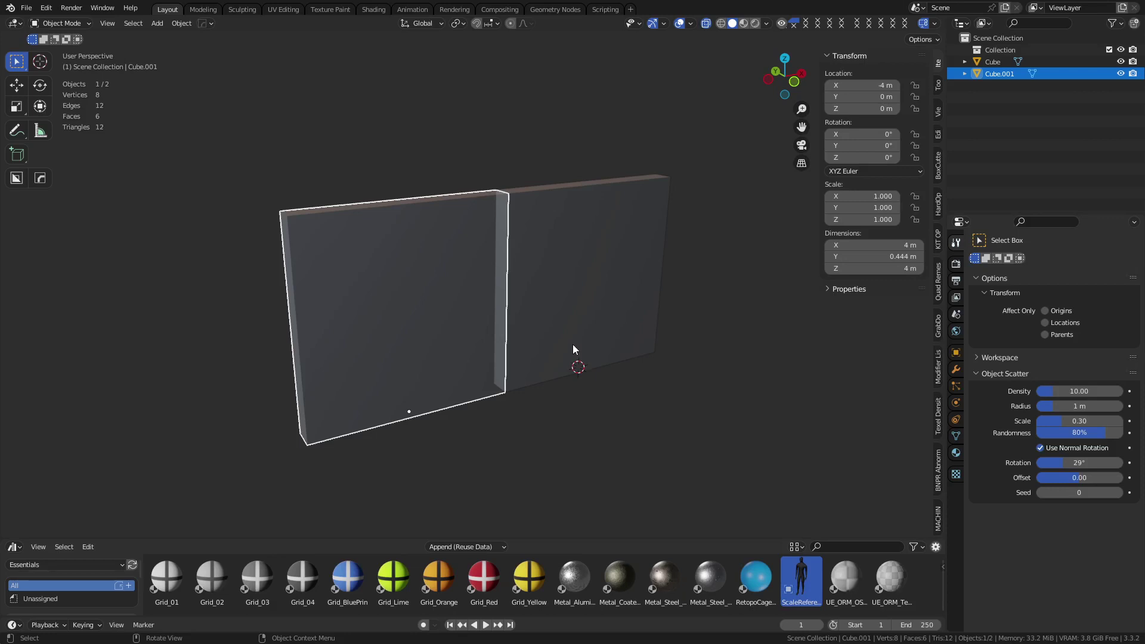
pyautogui.hotkey('alt', 'a')
pyautogui.keyDown('alt'); pyautogui.moveTo(624, 295); pyautogui.dragTo(548, 403, button='middle'); pyautogui.keyUp('alt')
pyautogui.hotkey('shift', 'a')
pyautogui.moveTo(556, 361)
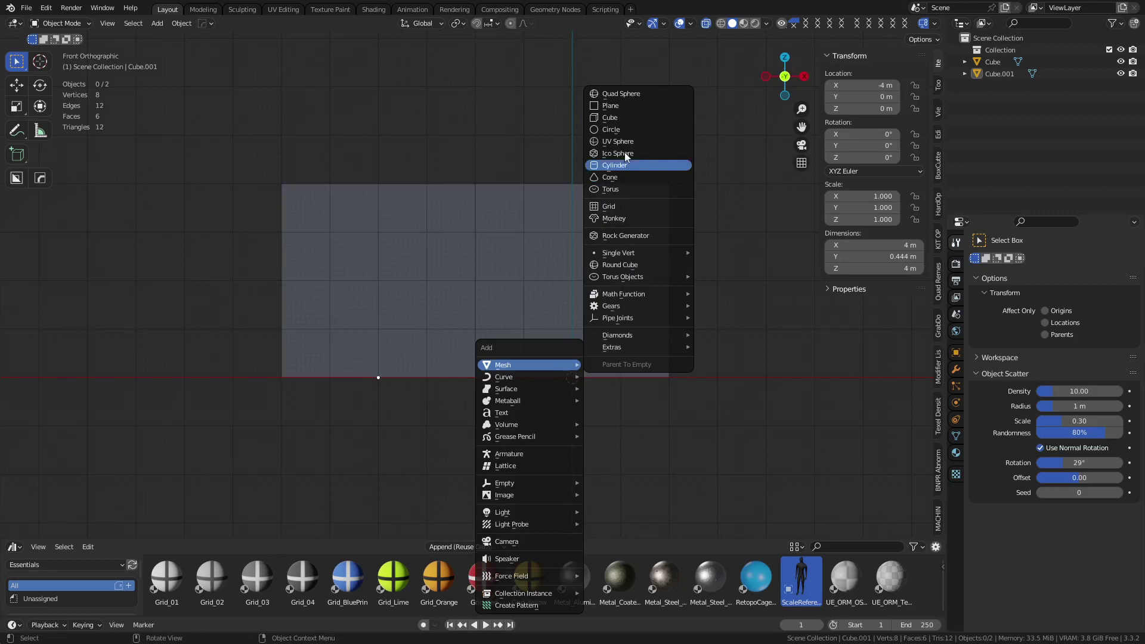
pyautogui.click(631, 120)
pyautogui.press('g')
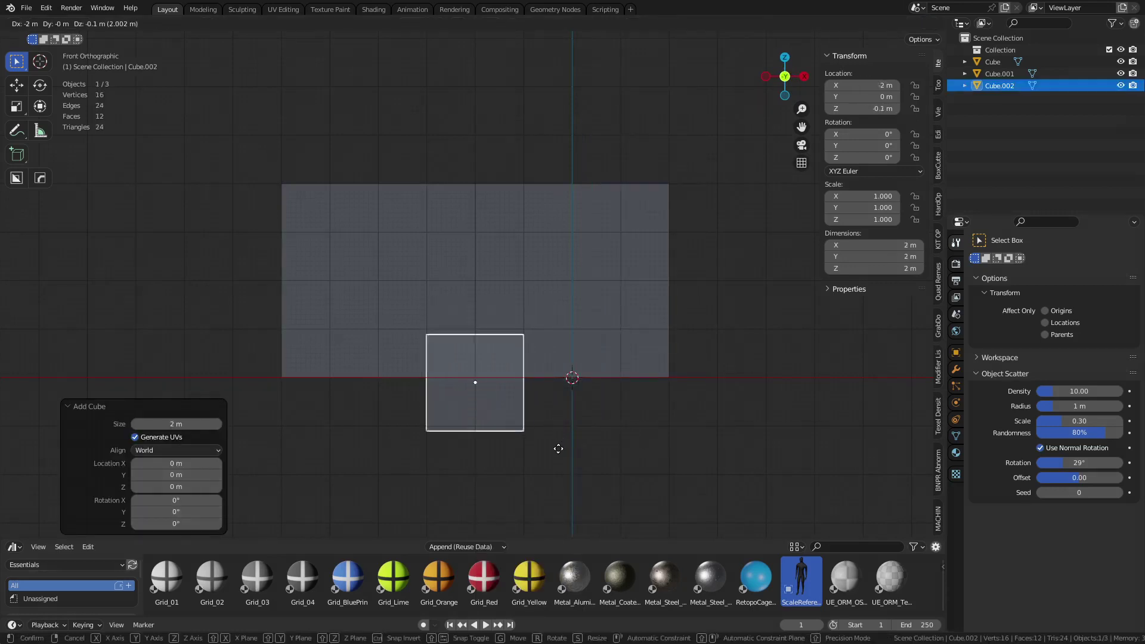
pyautogui.click(557, 447)
# Step: Raise the new cube's bottom face 1 m along Z to ground level
pyautogui.press('Tab')
pyautogui.click(477, 434)
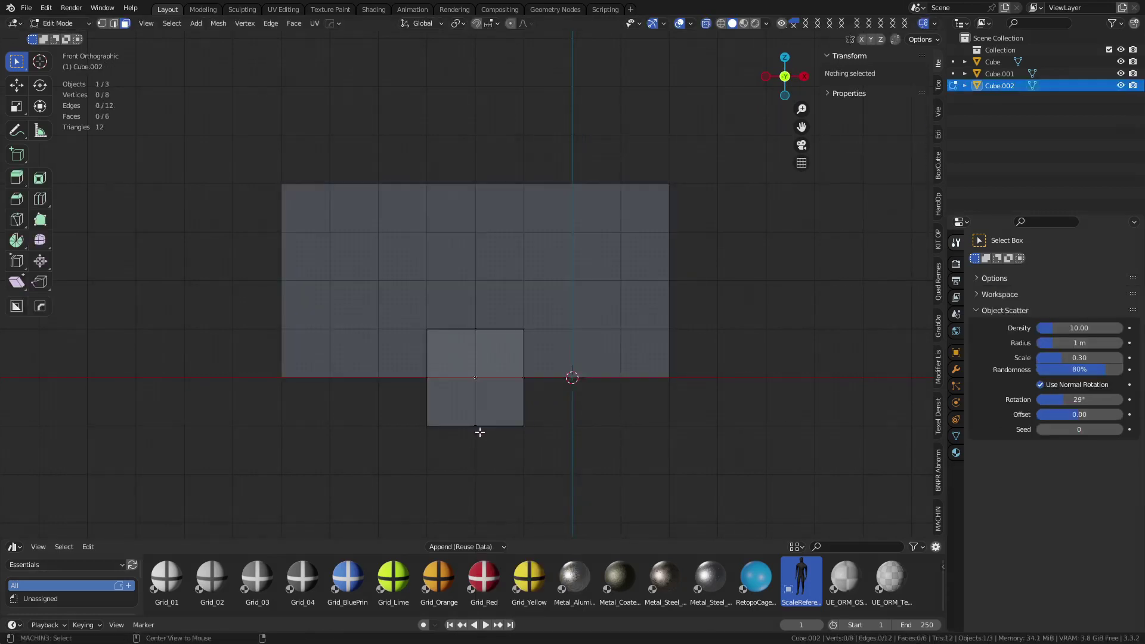
pyautogui.press('g')
pyautogui.press('z')
pyautogui.click(484, 382)
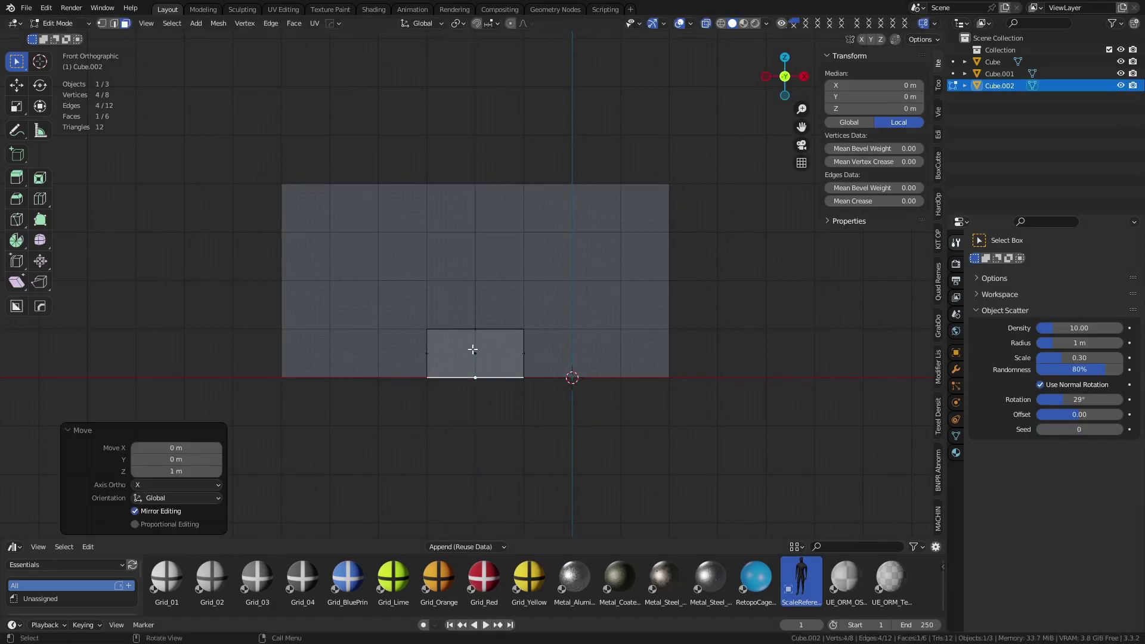
# Step: Raise the new cube's top face to a height of 8 m to form a tall central pillar
pyautogui.click(470, 345)
pyautogui.click(478, 329)
pyautogui.press('g')
pyautogui.press('z')
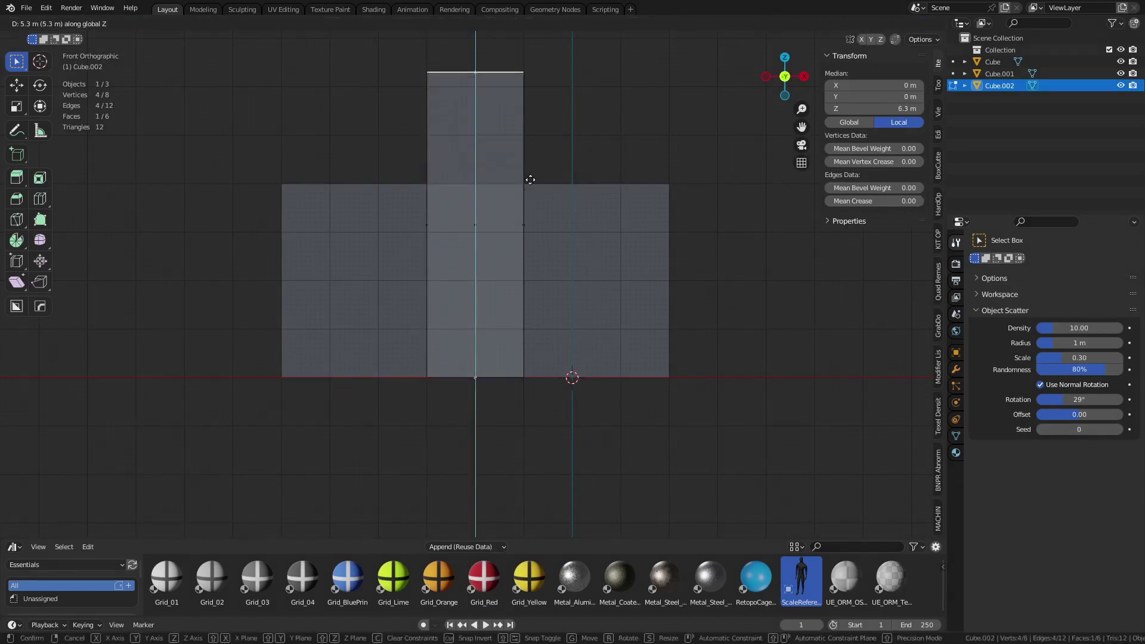
pyautogui.click(530, 167)
pyautogui.keyDown('shift'); pyautogui.moveTo(544, 265); pyautogui.dragTo(538, 420, button='middle'); pyautogui.keyUp('shift')
pyautogui.press('g')
pyautogui.press('z')
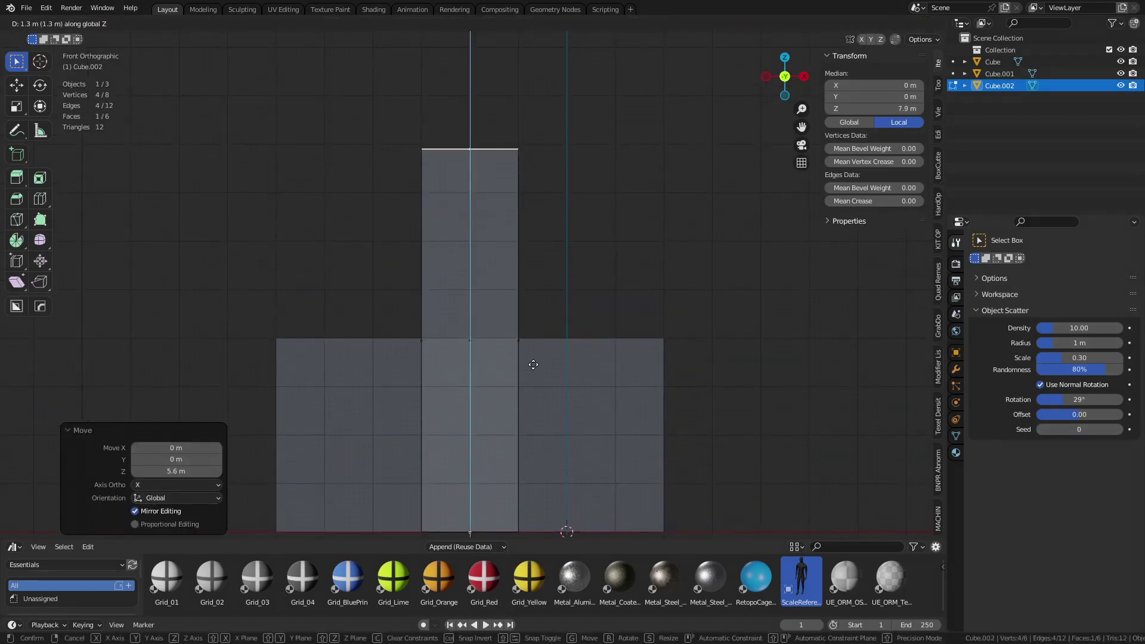
pyautogui.click(532, 359)
# Step: Raise the top of the linked wall slabs 4 m along Z to a height of 8 m
pyautogui.press('Tab')
pyautogui.click(364, 399)
pyautogui.press('Tab')
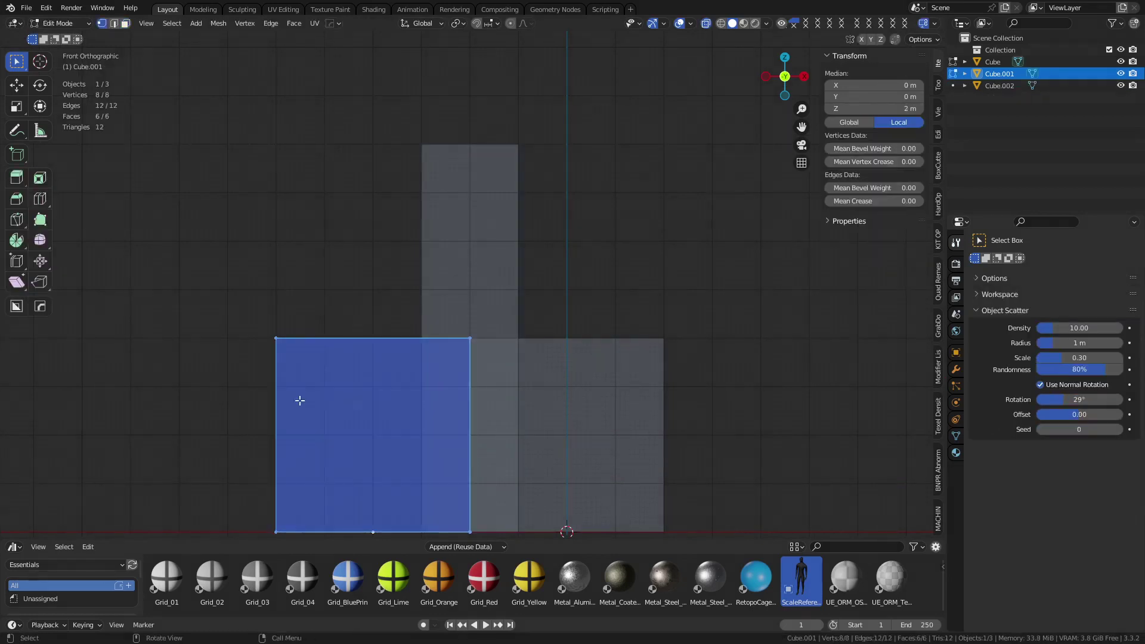
pyautogui.moveTo(220, 400); pyautogui.dragTo(526, 321)
pyautogui.press('g')
pyautogui.press('z')
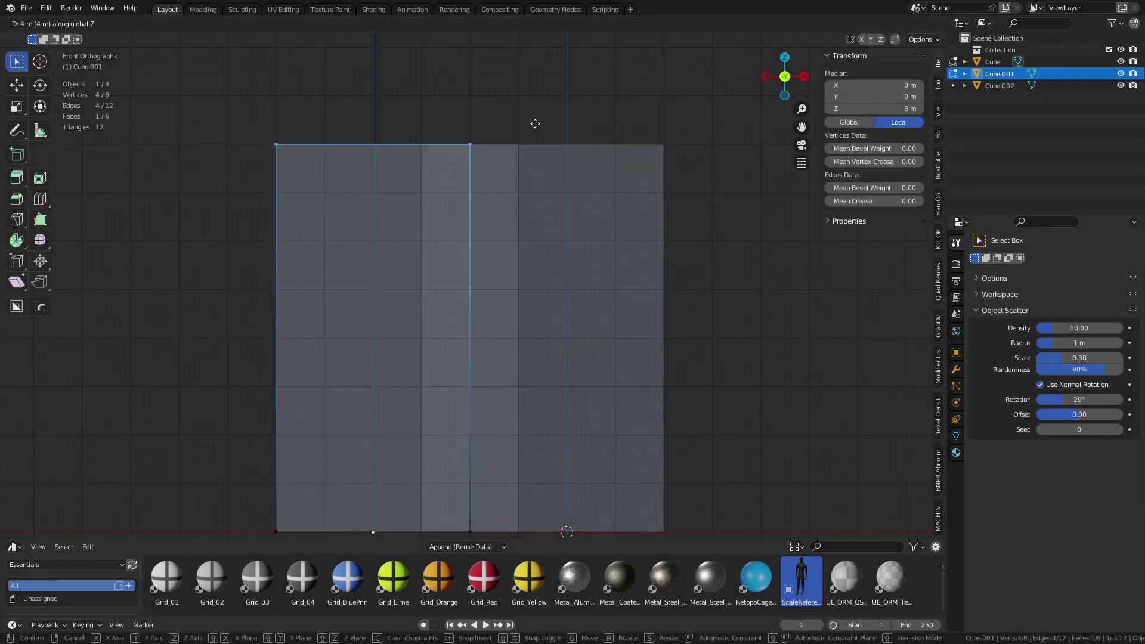
pyautogui.click(534, 119)
pyautogui.hotkey('ctrl', 'Tab')
pyautogui.click(525, 334)
pyautogui.scroll(-4, 525, 353)
pyautogui.click(638, 320)
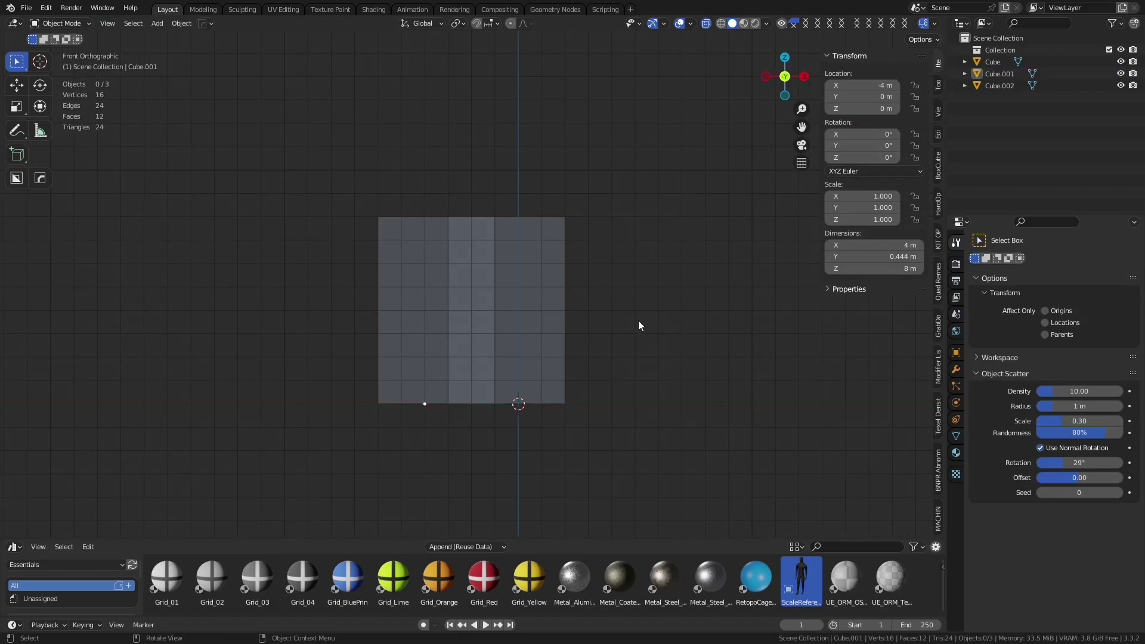
# Step: Open the central pillar for mesh editing and select only its top face
pyautogui.moveTo(638, 320); pyautogui.dragTo(529, 388, button='middle')
pyautogui.click(467, 329)
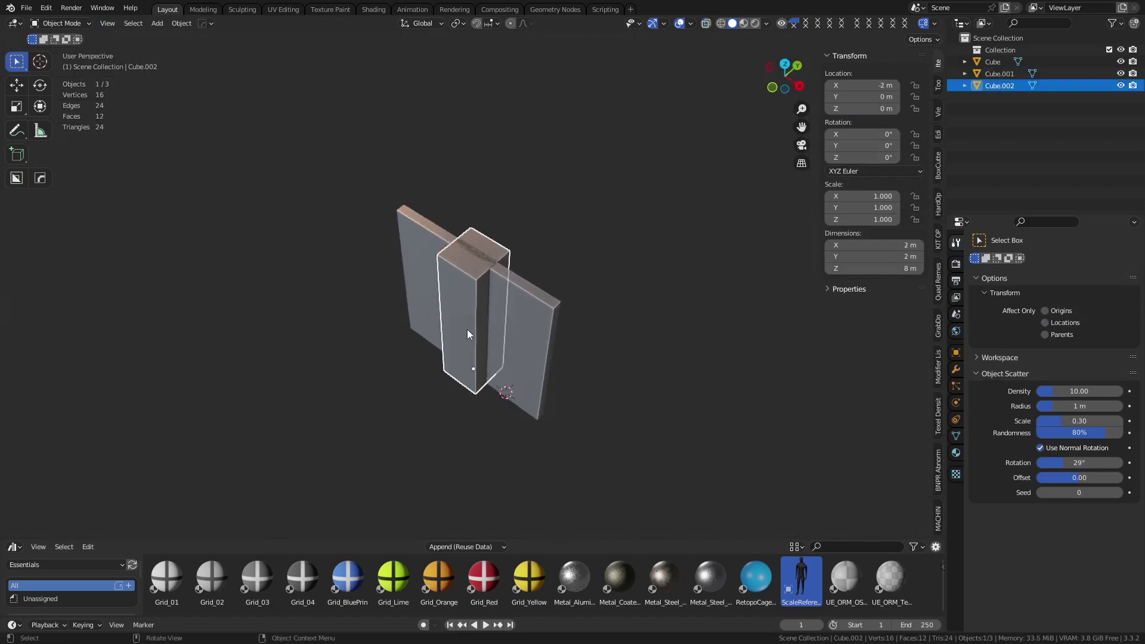
pyautogui.moveTo(480, 330); pyautogui.dragTo(503, 346, button='middle')
pyautogui.press('Tab')
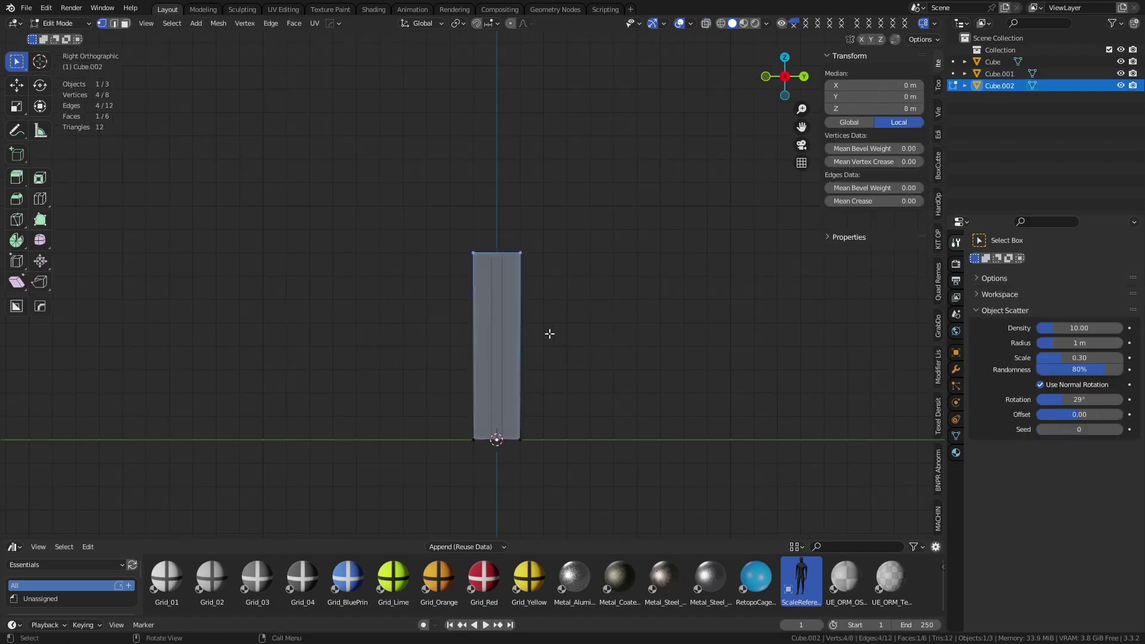
pyautogui.hotkey('alt', 'a')
pyautogui.click(491, 253)
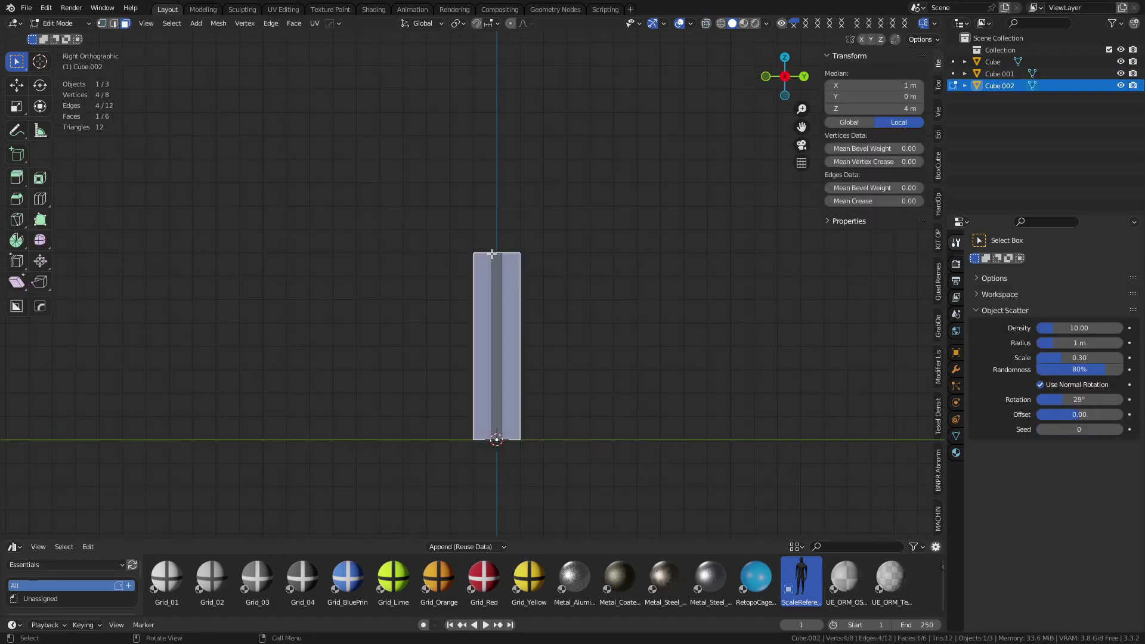
pyautogui.hotkey('alt', 'a')
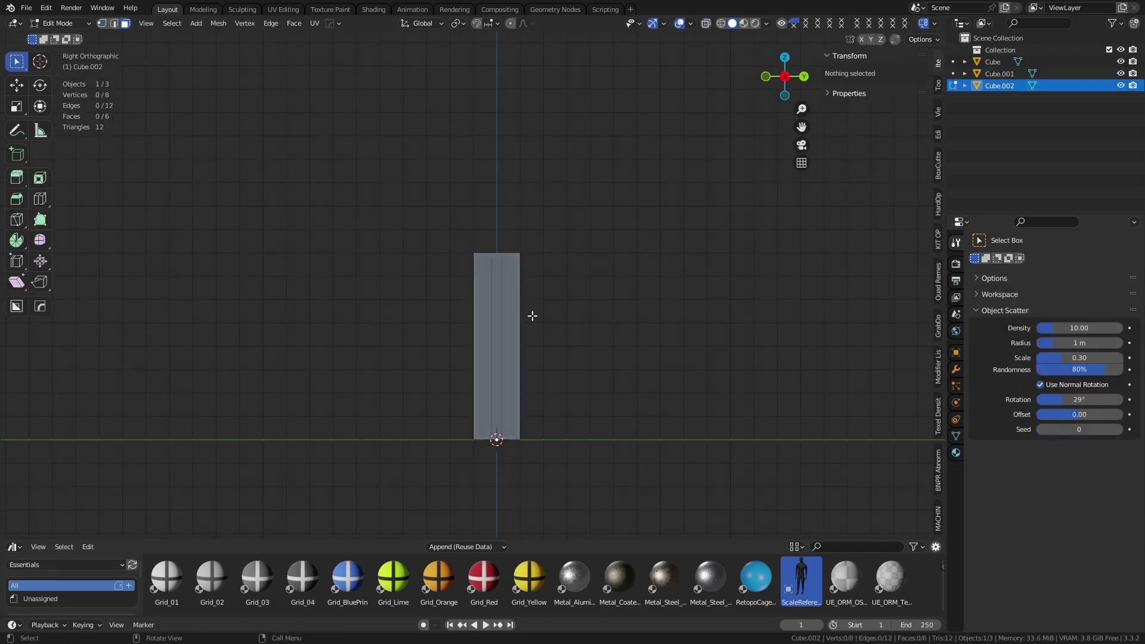
pyautogui.moveTo(549, 266); pyautogui.dragTo(528, 285, button='middle')
pyautogui.click(500, 262)
pyautogui.press('e')
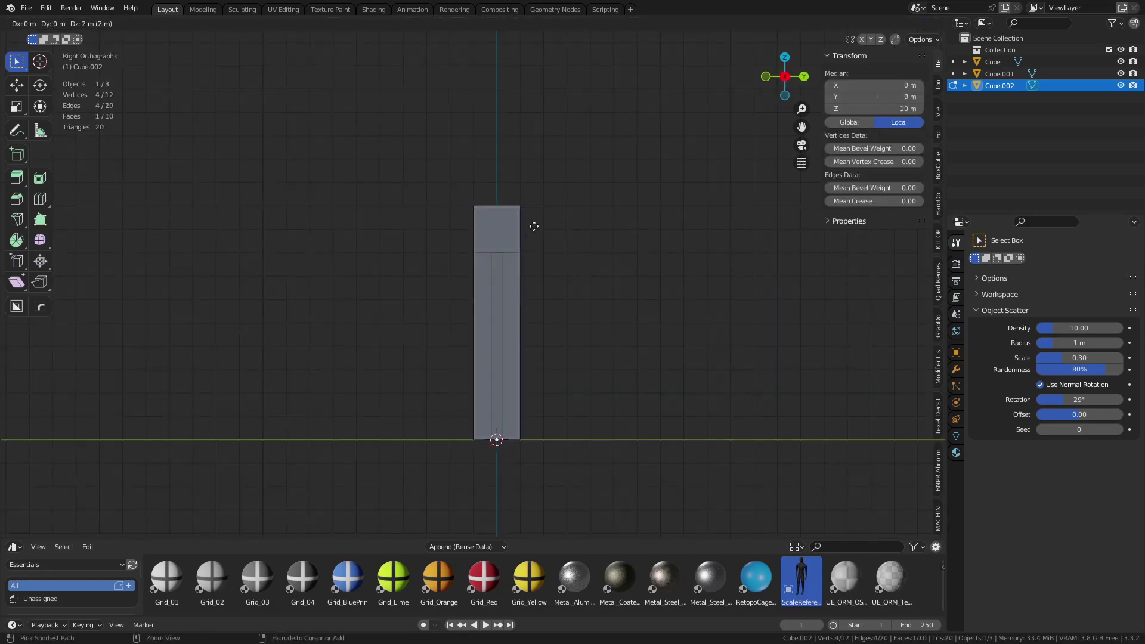
pyautogui.click(534, 158)
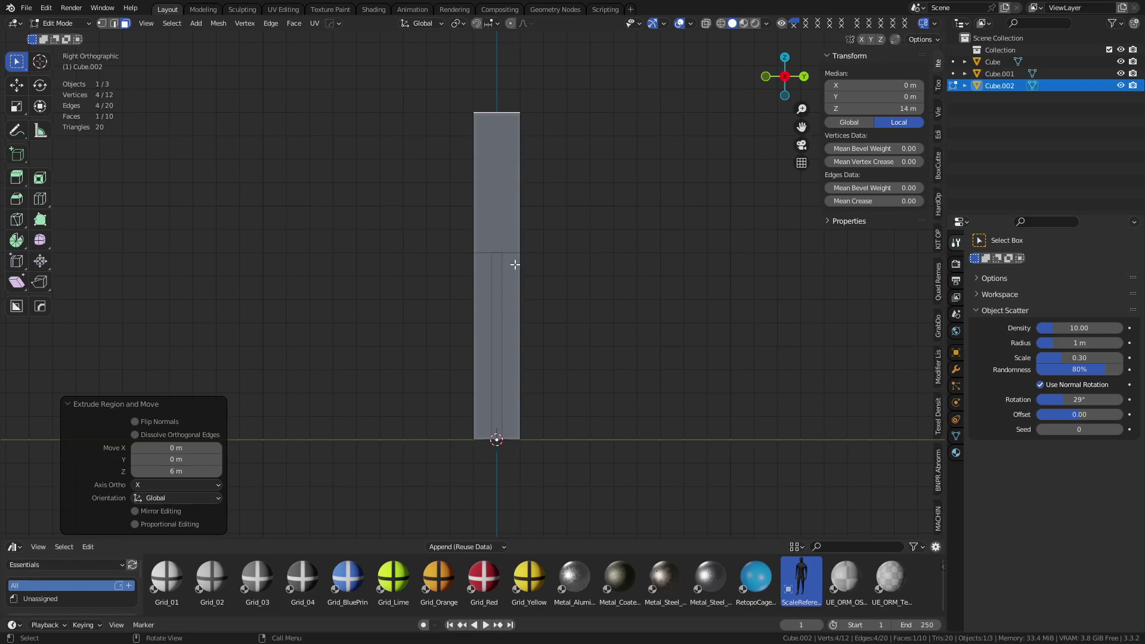
pyautogui.hotkey('ctrl', 'z')
# Step: Extrude the pillar's top face 2 m up along Z to a height of 10 m and return to object mode
pyautogui.press('e')
pyautogui.click(540, 258)
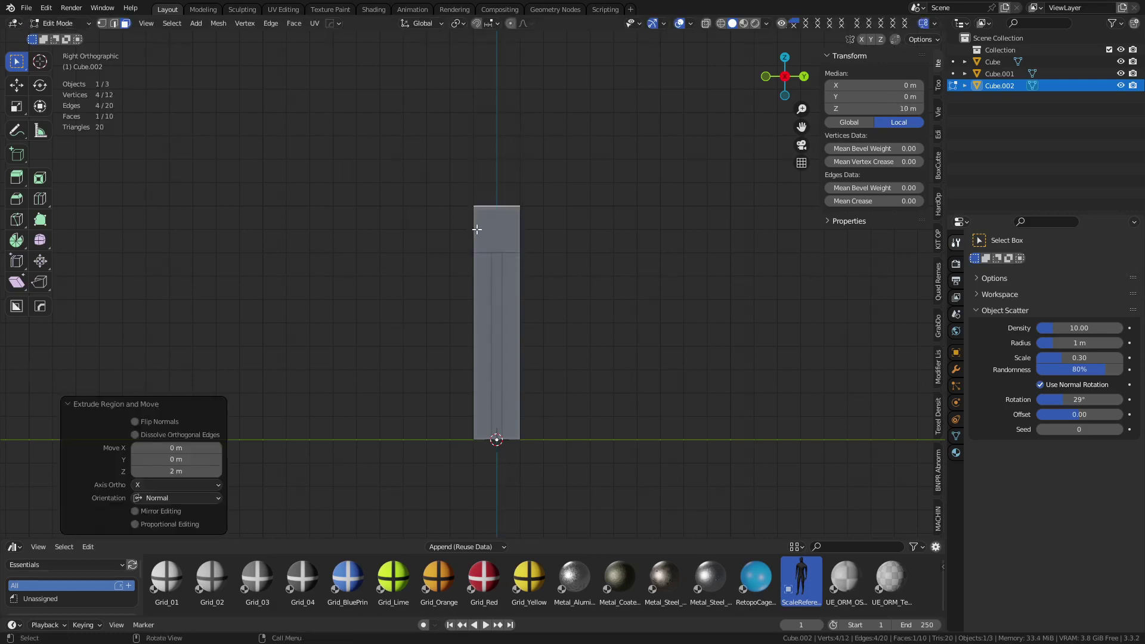
pyautogui.hotkey('alt', 'a')
pyautogui.moveTo(471, 248); pyautogui.dragTo(608, 299, button='middle')
pyautogui.hotkey('ctrl', 'Tab')
pyautogui.click(561, 311)
# Step: Add a 2 m cube and raise it along Z to 9 m, level with the upper end of the pillar
pyautogui.press('KP_3')
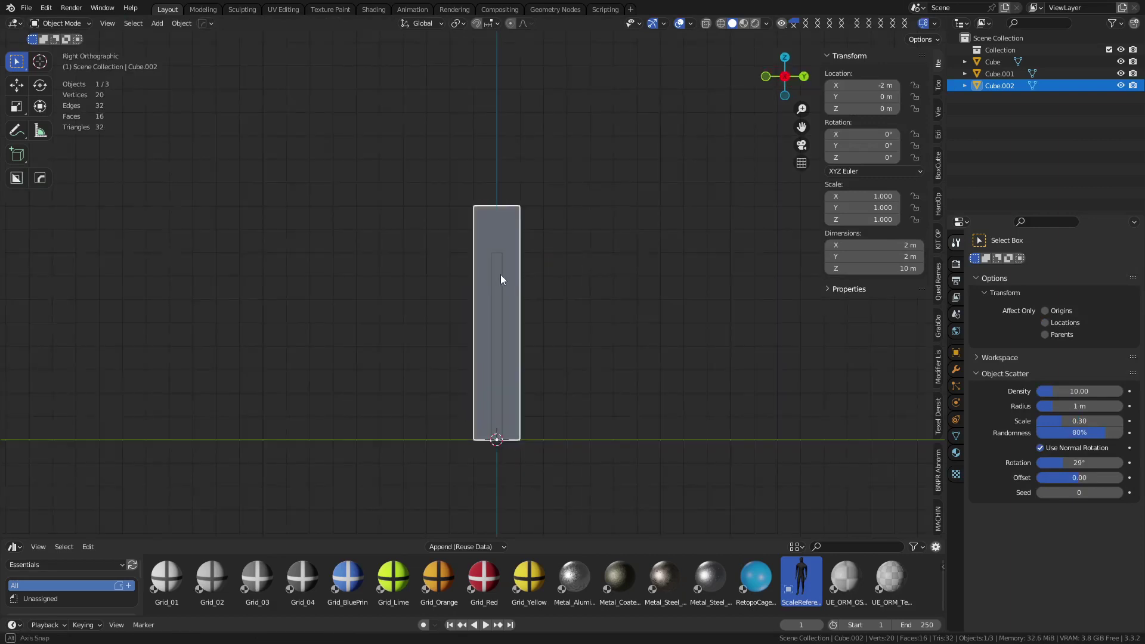
pyautogui.hotkey('shift', 'a')
pyautogui.moveTo(502, 277)
pyautogui.click(549, 298)
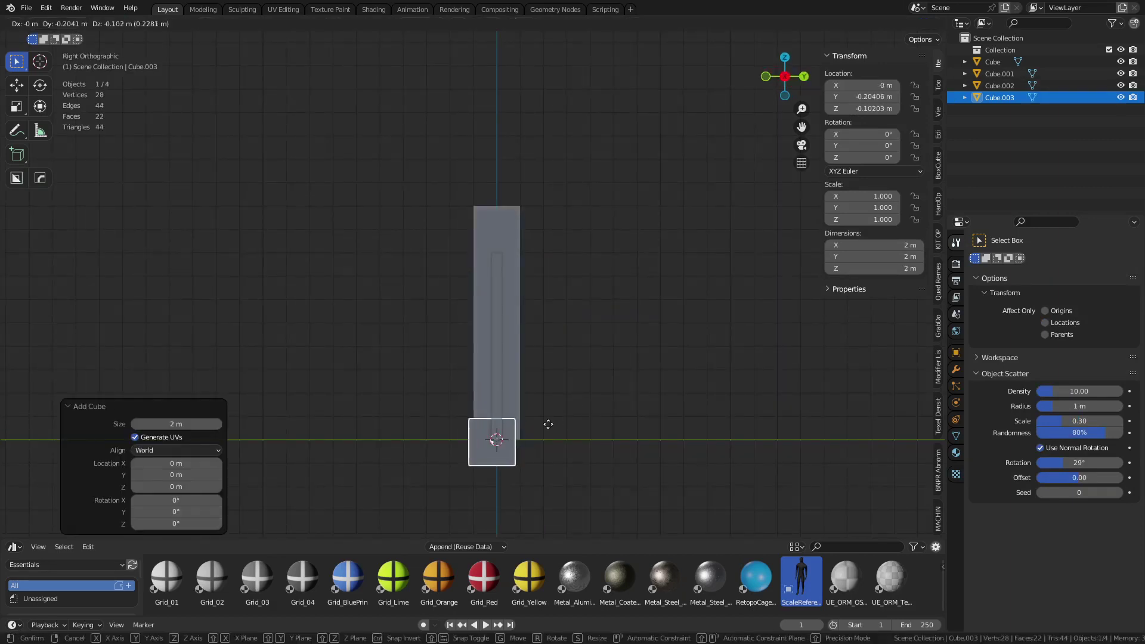
pyautogui.press('g')
pyautogui.press('z')
pyautogui.click(514, 249)
# Step: Move the new cube to X -2 m, inside the pillar's head, and scale it down uniformly to about 0.488
pyautogui.hotkey('ctrl', 'Tab')
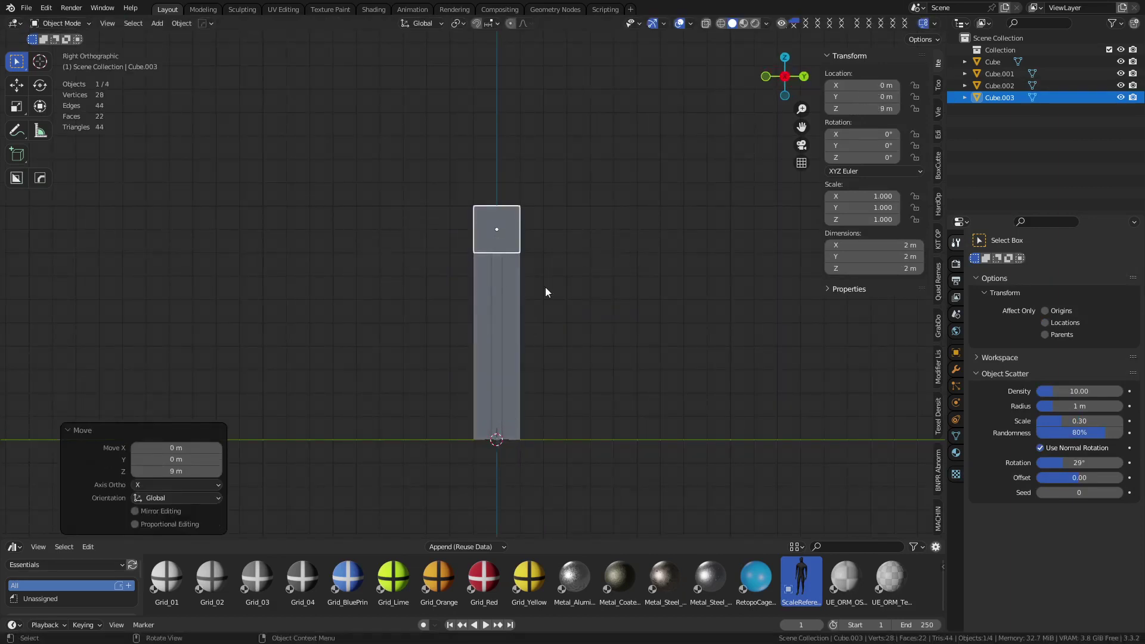
pyautogui.moveTo(545, 288); pyautogui.dragTo(622, 310, button='middle')
pyautogui.press('g')
pyautogui.press('x')
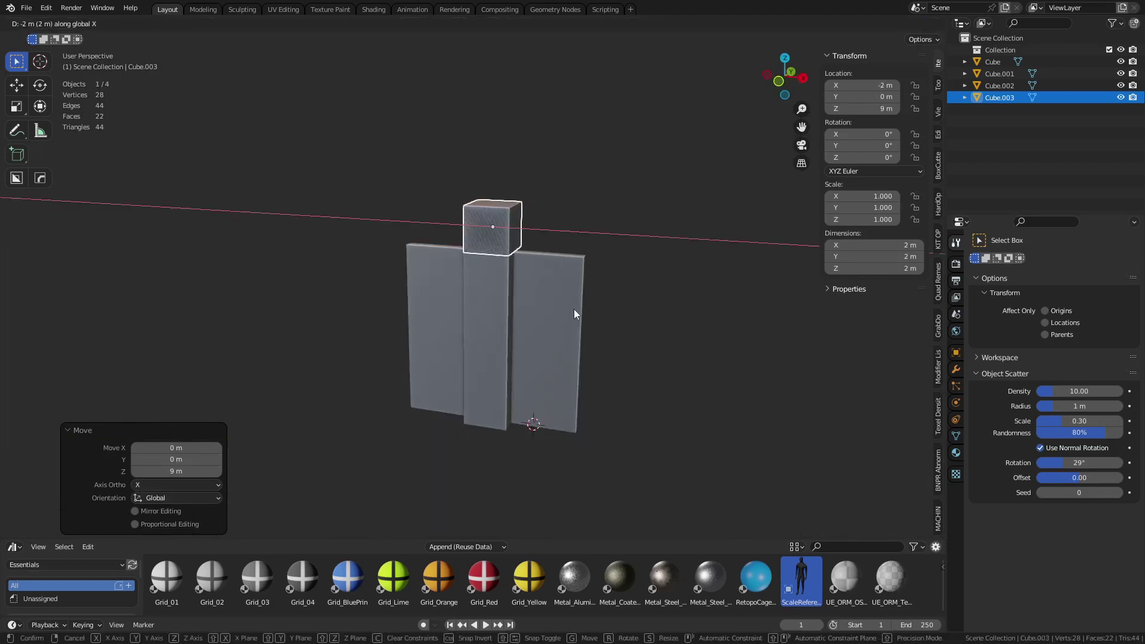
pyautogui.click(574, 309)
pyautogui.press('s')
pyautogui.click(534, 279)
# Step: Extrude the small cube's front face -9 m along Y to form a horizontal beam projecting from the pillar
pyautogui.hotkey('ctrl', 'Tab')
pyautogui.click(567, 284)
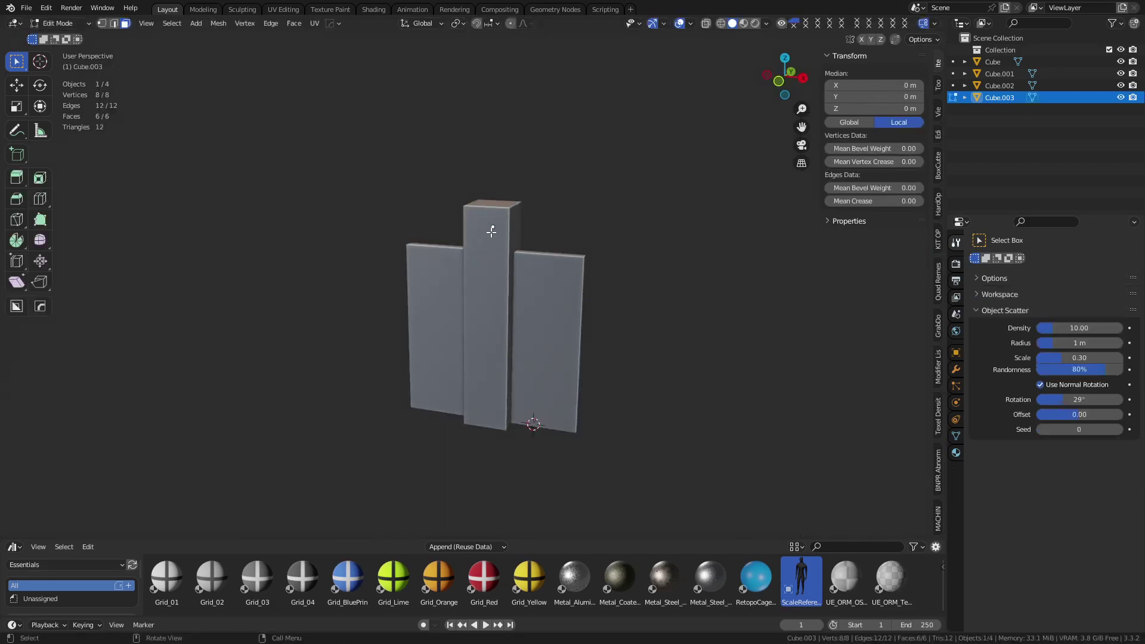
pyautogui.click(491, 231)
pyautogui.hotkey('alt', 'z')
pyautogui.keyDown('alt'); pyautogui.moveTo(492, 229); pyautogui.dragTo(471, 242, button='middle'); pyautogui.keyUp('alt')
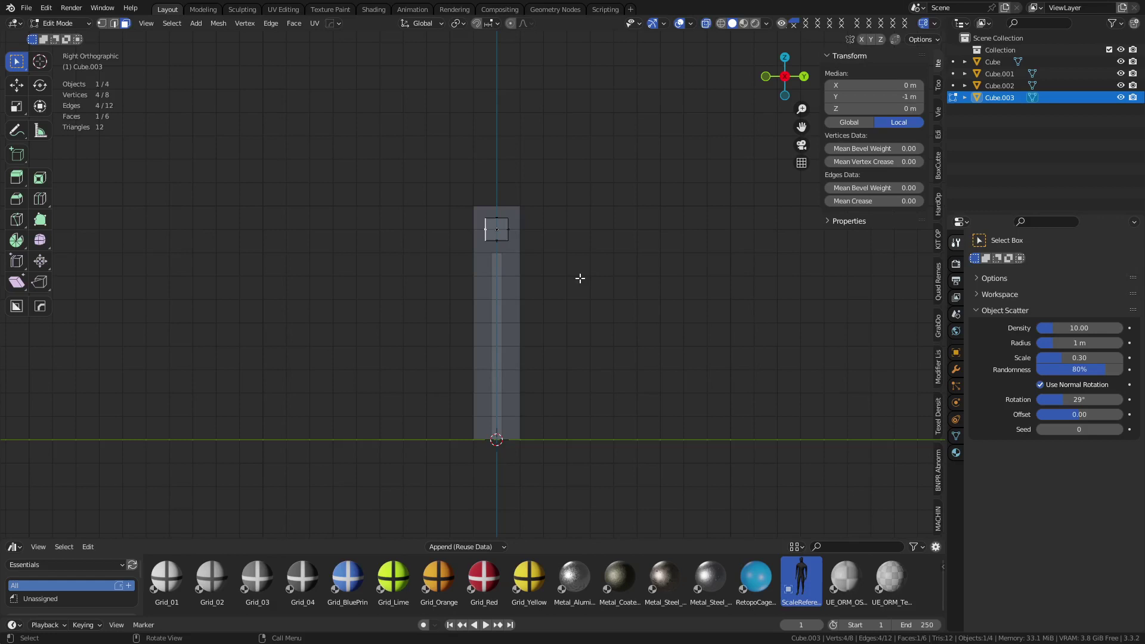
pyautogui.press('e')
pyautogui.press('y')
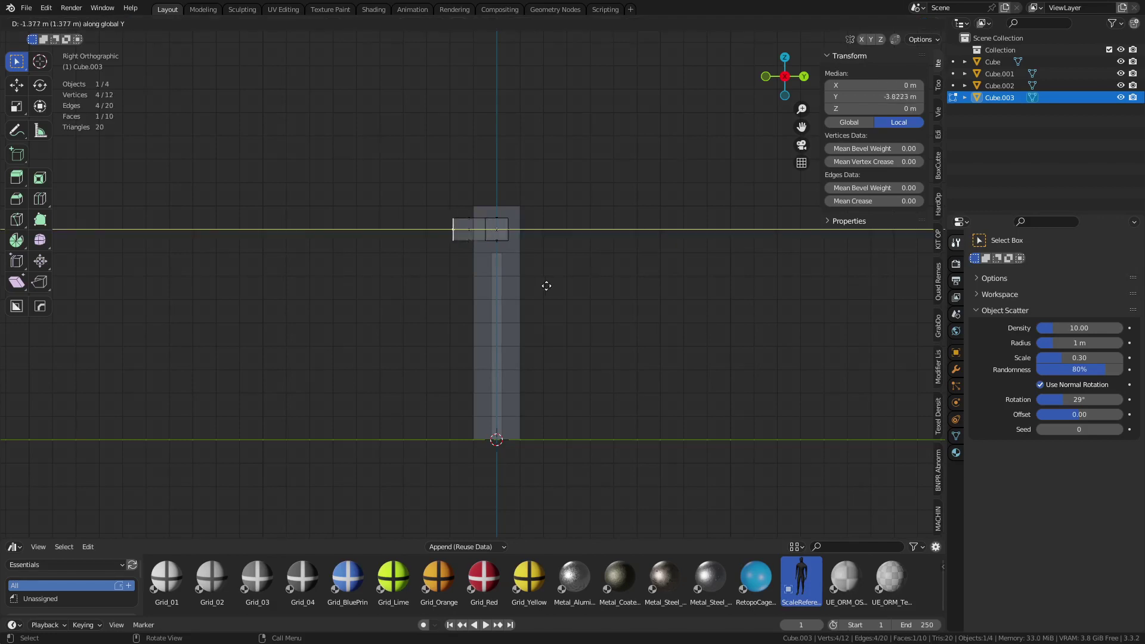
pyautogui.press('x')
pyautogui.press('y')
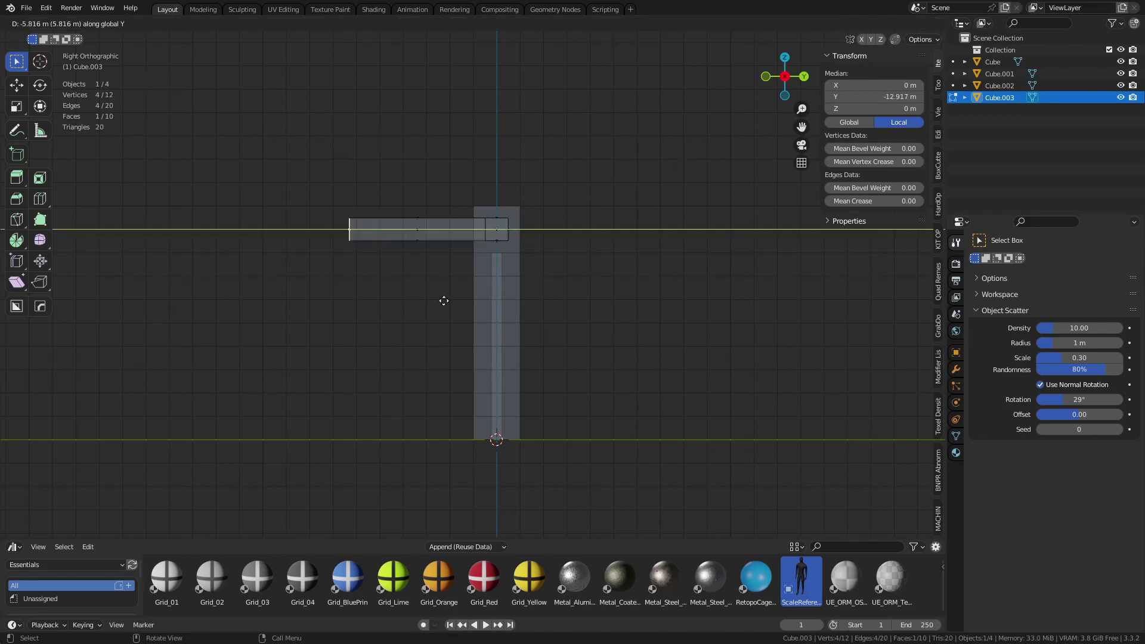
pyautogui.click(369, 308)
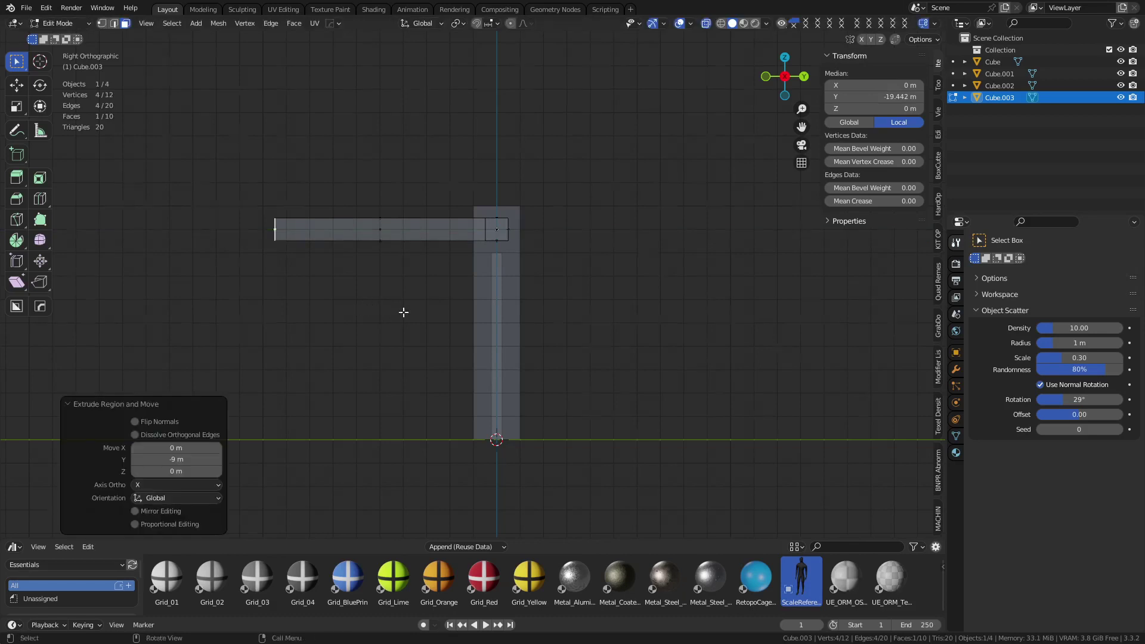
# Step: Extend the beam's front end face along Y until it is 10 m from the origin
pyautogui.moveTo(403, 312); pyautogui.dragTo(470, 324, button='middle')
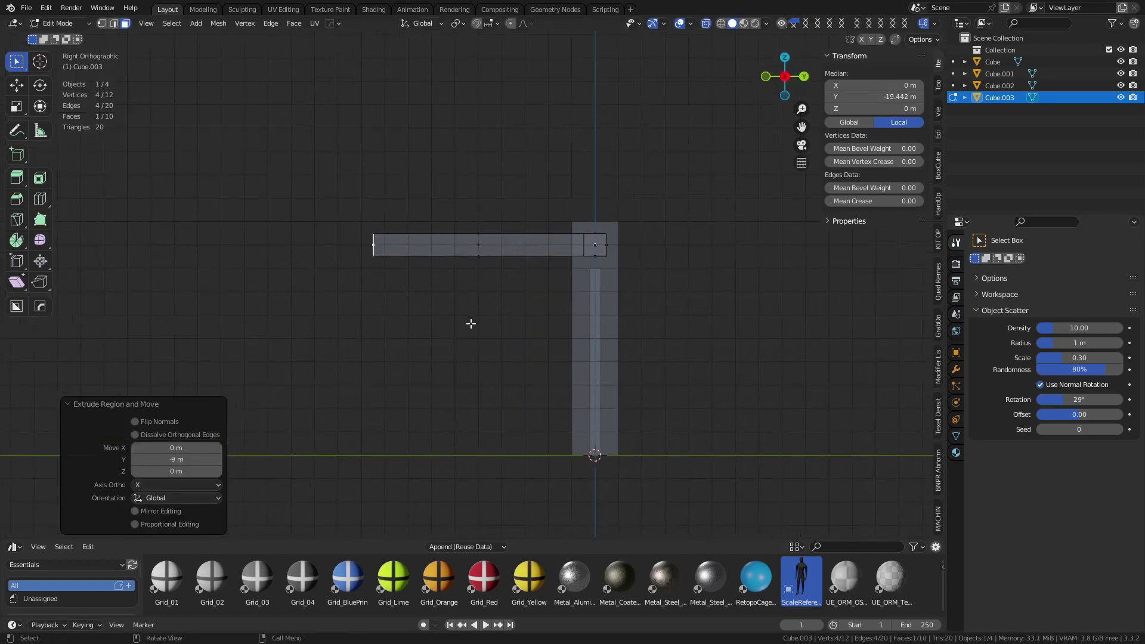
pyautogui.hotkey('shift', 'Tab')
pyautogui.click(536, 330)
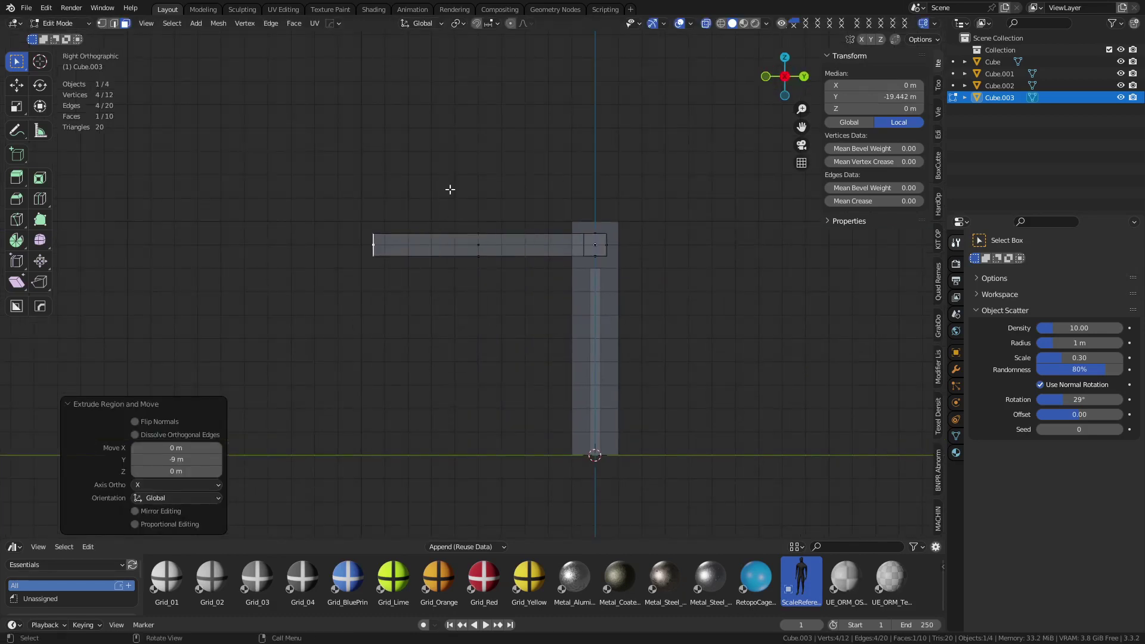
pyautogui.click(498, 28)
pyautogui.press('g')
pyautogui.press('y')
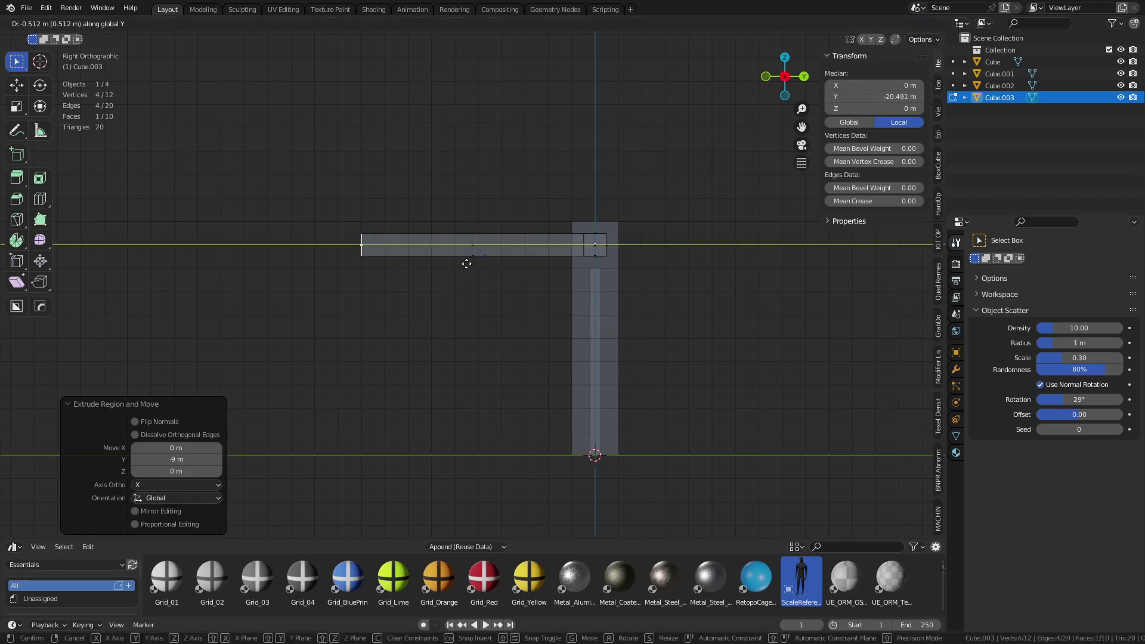
pyautogui.click(452, 263)
# Step: Bring the beam's rear end to the pillar's centre at Y 0 m, dissolving the extra edge loop, and return to object mode
pyautogui.keyDown('shift'); pyautogui.moveTo(616, 244); pyautogui.dragTo(572, 253, button='middle'); pyautogui.keyUp('shift')
pyautogui.click(573, 252)
pyautogui.keyDown('shift'); pyautogui.moveTo(647, 279); pyautogui.dragTo(611, 275, button='middle'); pyautogui.keyUp('shift')
pyautogui.press('g')
pyautogui.press('y')
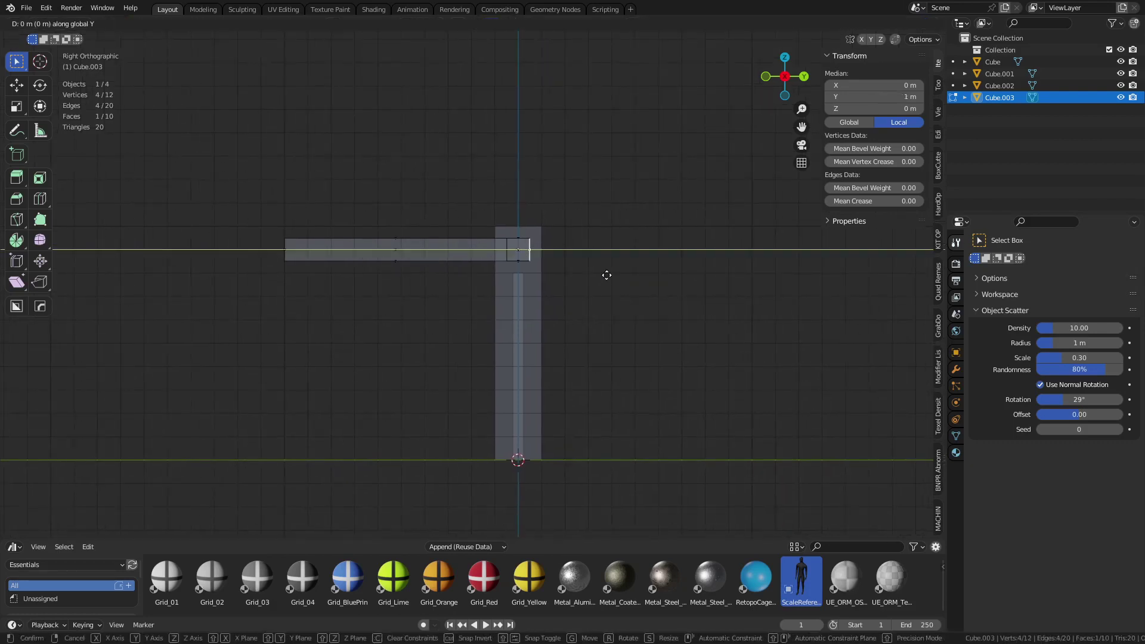
pyautogui.click(512, 249)
pyautogui.hotkey('ctrl', 'x')
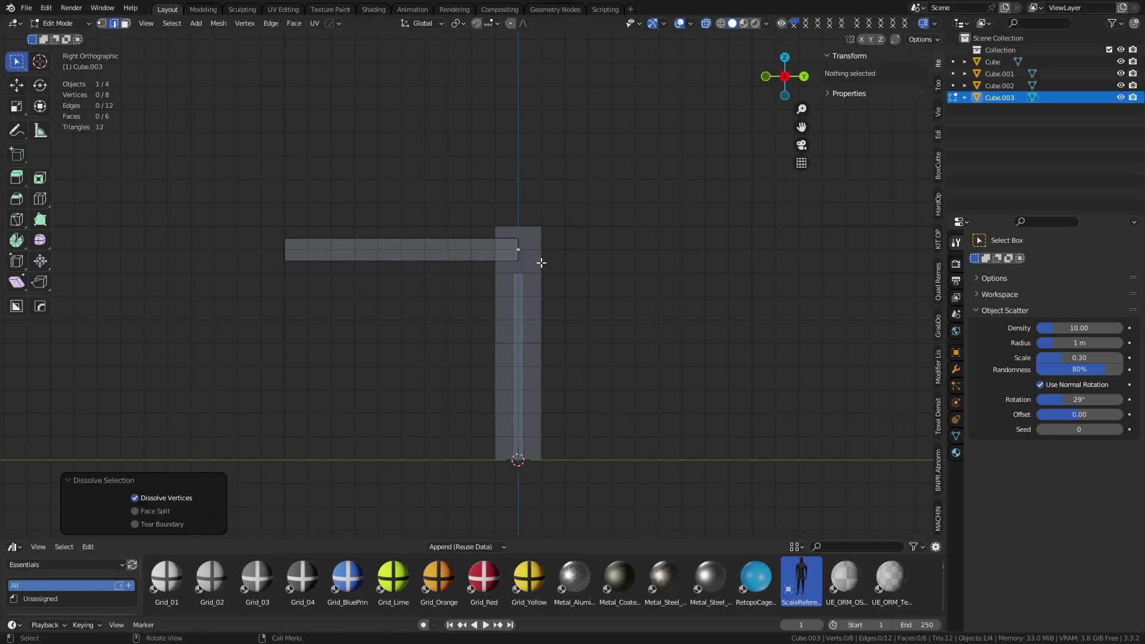
pyautogui.moveTo(539, 261); pyautogui.dragTo(609, 319, button='middle')
pyautogui.hotkey('ctrl', 'Tab')
pyautogui.click(567, 320)
pyautogui.hotkey('alt', 'z')
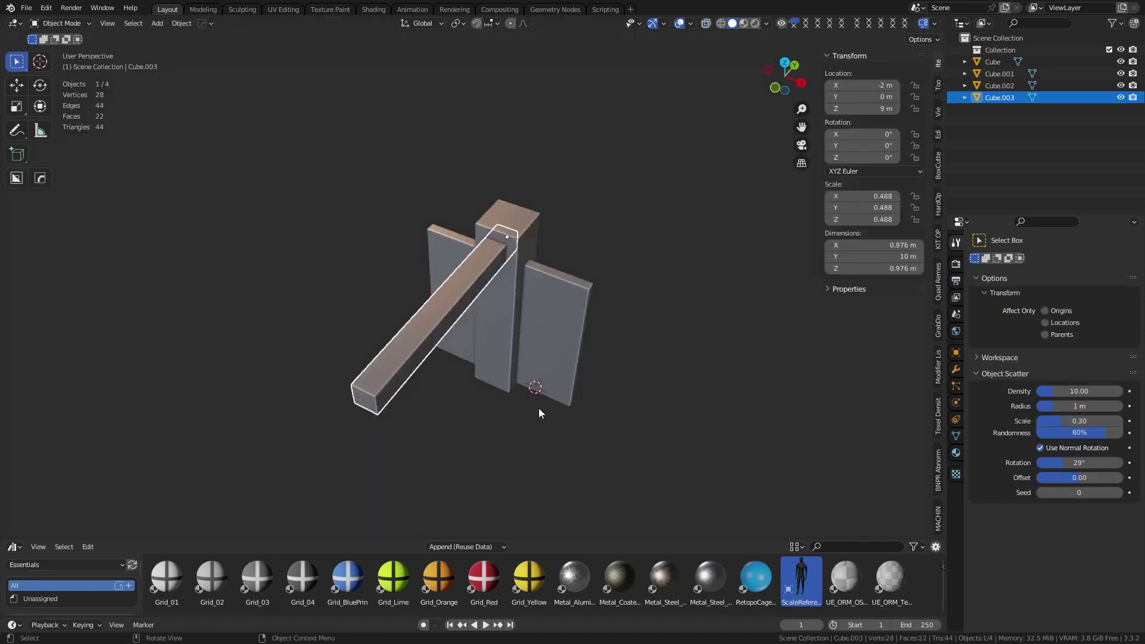
# Step: Add a 2 m cube above the wall slabs at Z 9 m, flush with their +X edge
pyautogui.click(538, 413)
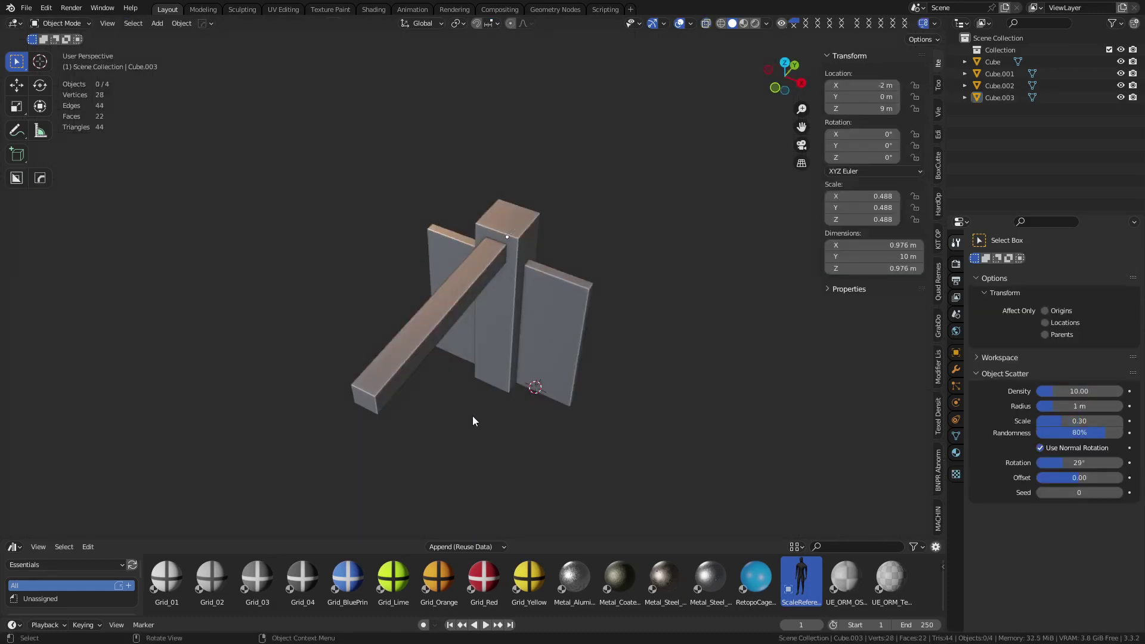
pyautogui.click(494, 345)
pyautogui.moveTo(518, 346)
pyautogui.mouseDown(button='middle')
pyautogui.moveTo(537, 299)
pyautogui.moveTo(520, 331)
pyautogui.mouseUp(button='middle')
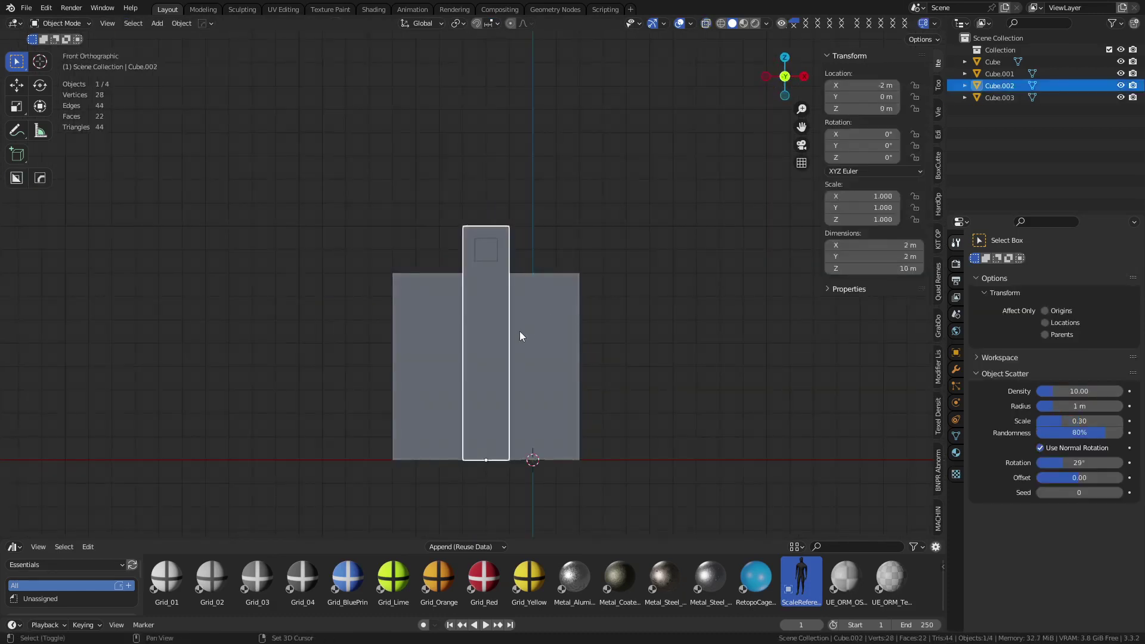
pyautogui.hotkey('shift', 'a')
pyautogui.click(588, 355)
pyautogui.press('g')
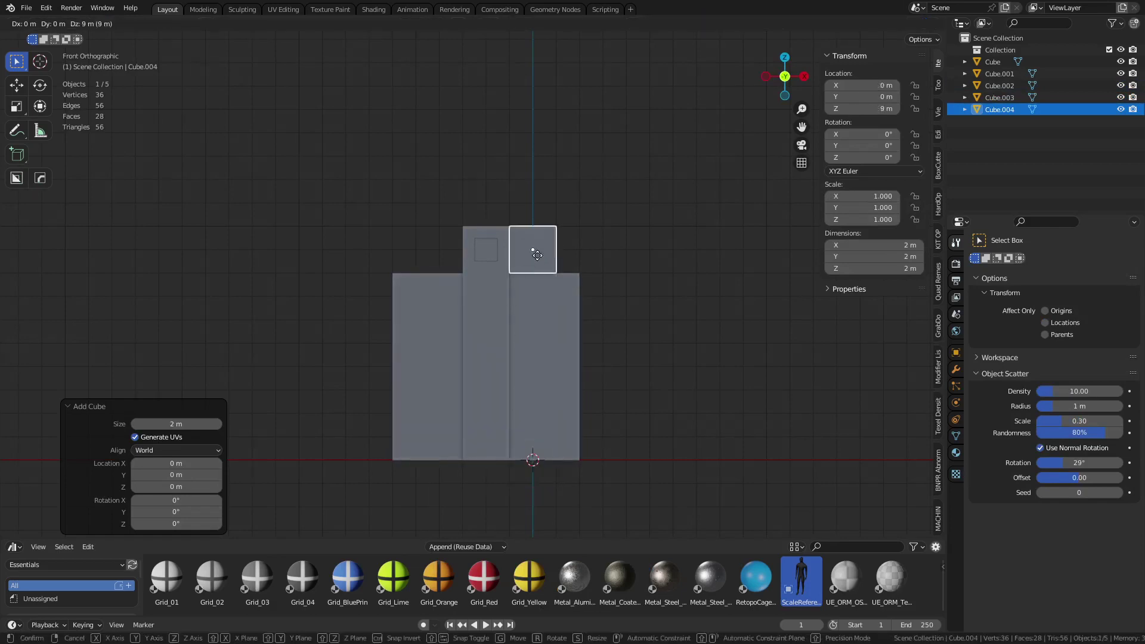
pyautogui.click(544, 254)
# Step: Move the cube's -X side -6 m along X so the block spans both wall slabs as a top beam
pyautogui.press('Tab')
pyautogui.click(582, 263)
pyautogui.moveTo(517, 307); pyautogui.dragTo(543, 209)
pyautogui.press('g')
pyautogui.press('x')
pyautogui.click(419, 226)
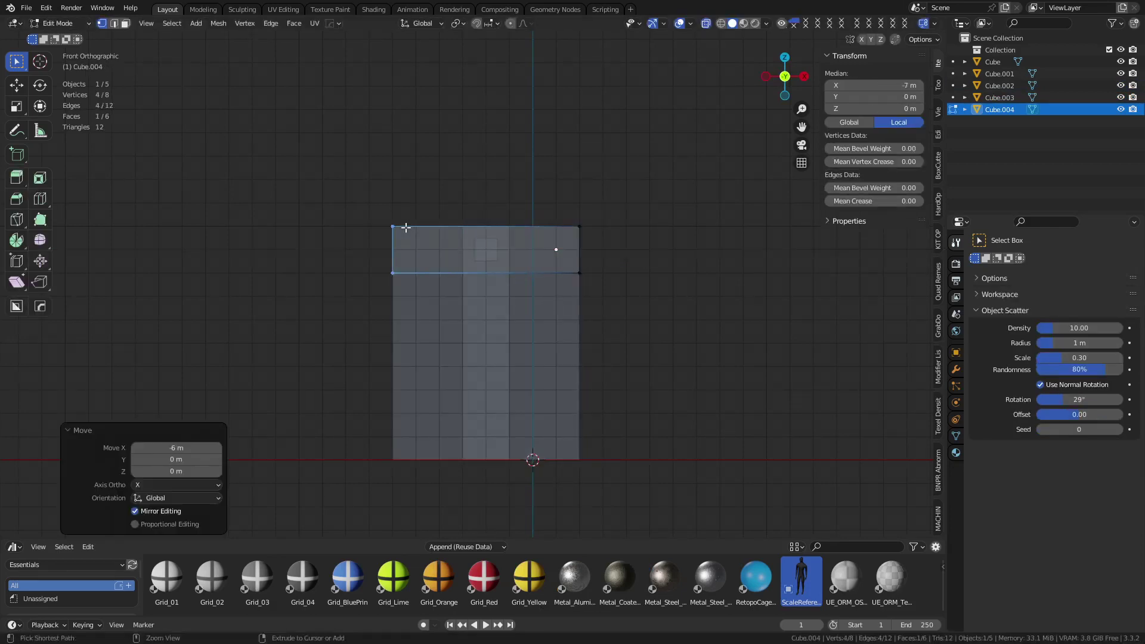
# Step: Bevel the two long front edges of the top beam by about 0.327 m and return to object mode
pyautogui.moveTo(418, 226); pyautogui.dragTo(503, 295, button='middle')
pyautogui.press('2')
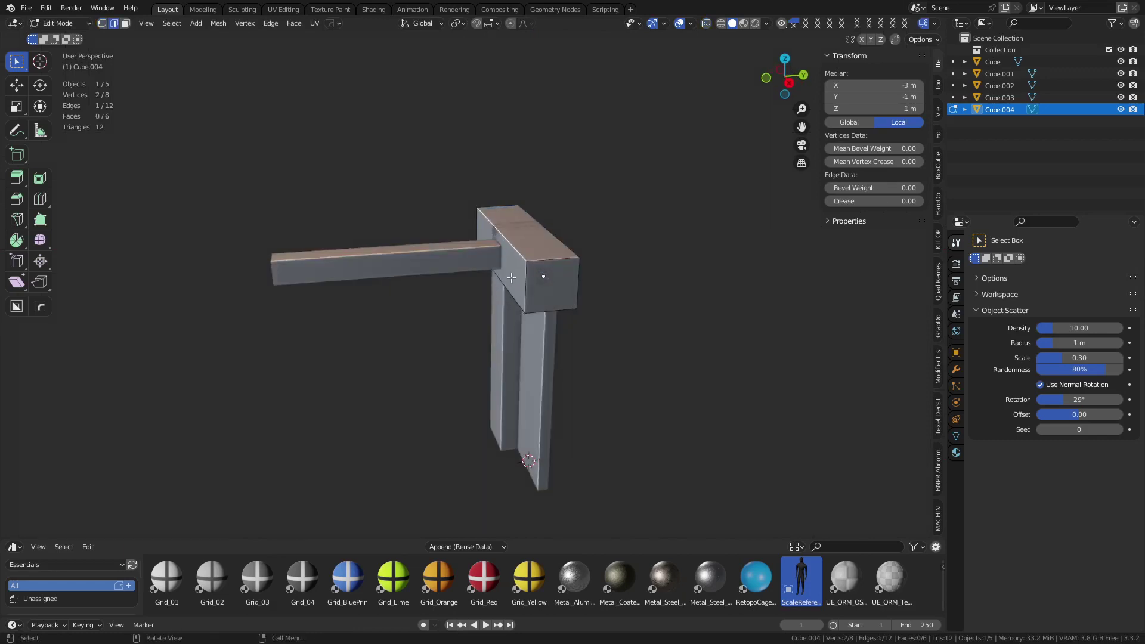
pyautogui.hotkey('ctrl', 'b')
pyautogui.click(723, 318)
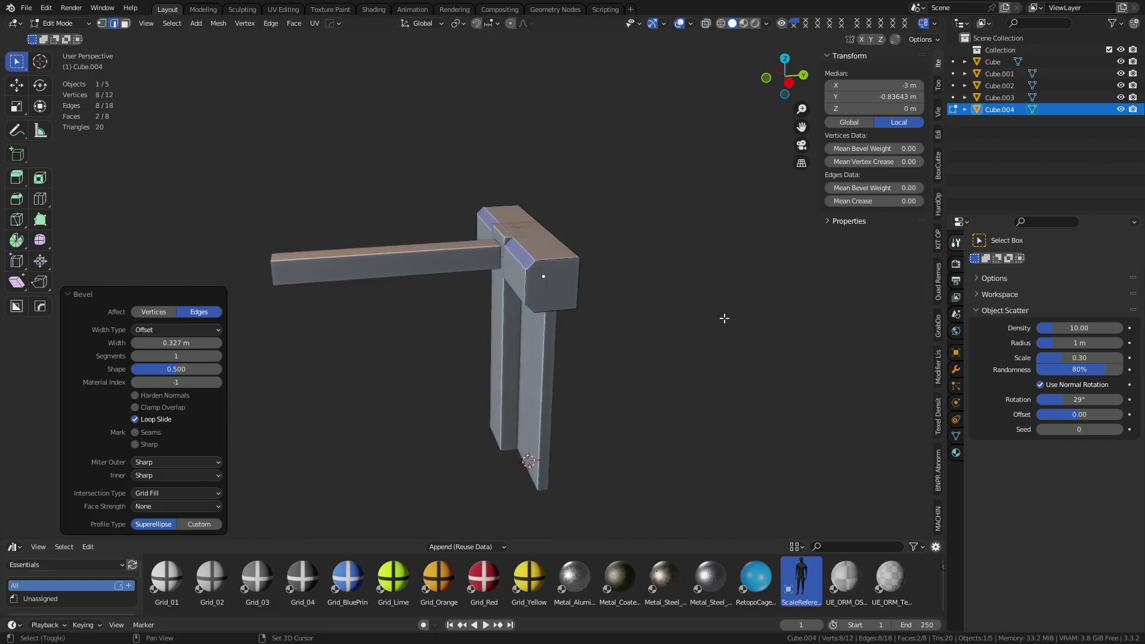
pyautogui.hotkey('ctrl', 'Tab')
pyautogui.click(656, 328)
# Step: Scale the central pillar down to about 0.686 in X and Y, keeping its height
pyautogui.click(497, 337)
pyautogui.moveTo(497, 339); pyautogui.dragTo(585, 398, button='middle')
pyautogui.press('s')
pyautogui.hotkey('shift', 'z')
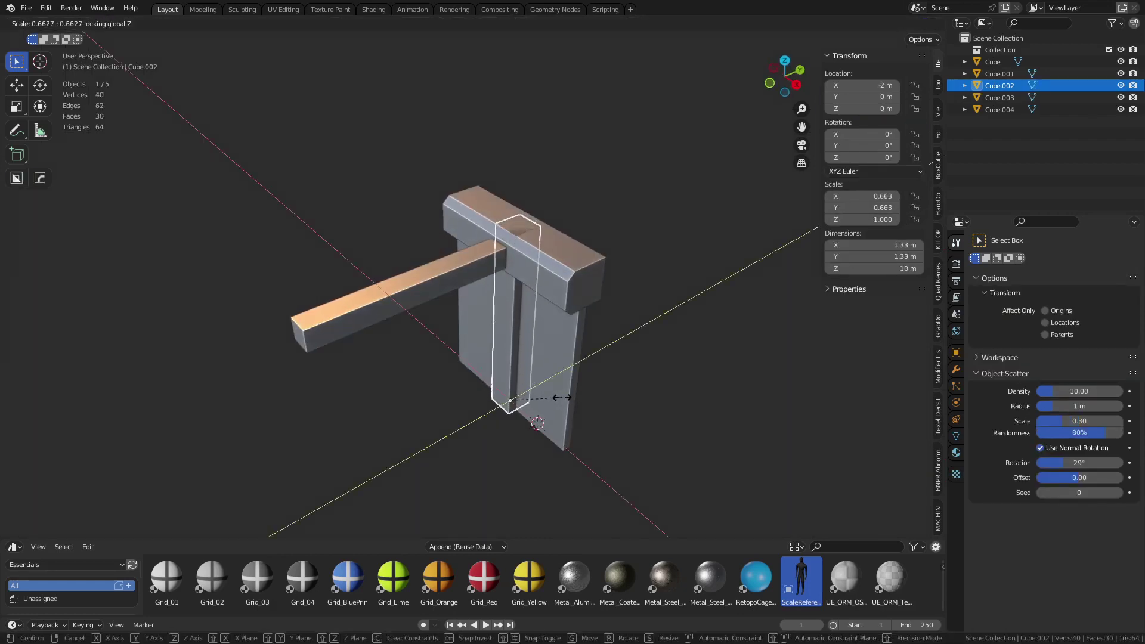
pyautogui.click(563, 398)
pyautogui.hotkey('alt', 'a')
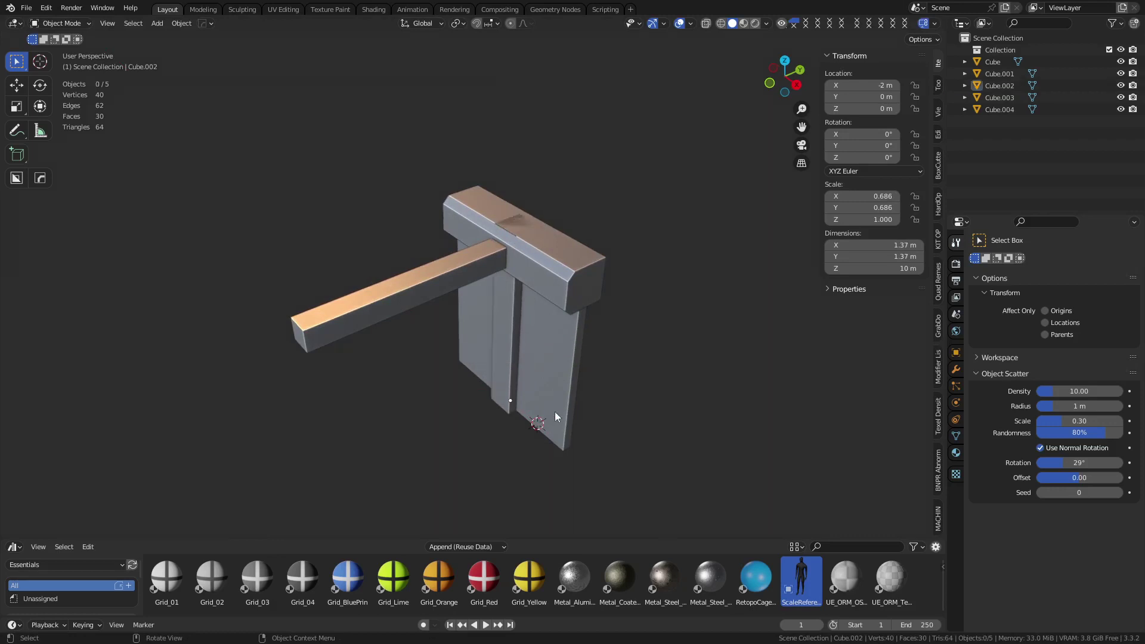
# Step: Bevel the pillar's two front vertical edges by about 0.247 m and return to object mode
pyautogui.moveTo(555, 417); pyautogui.dragTo(674, 350, button='middle')
pyautogui.click(477, 344)
pyautogui.moveTo(477, 343); pyautogui.dragTo(513, 388, button='middle')
pyautogui.press('Tab')
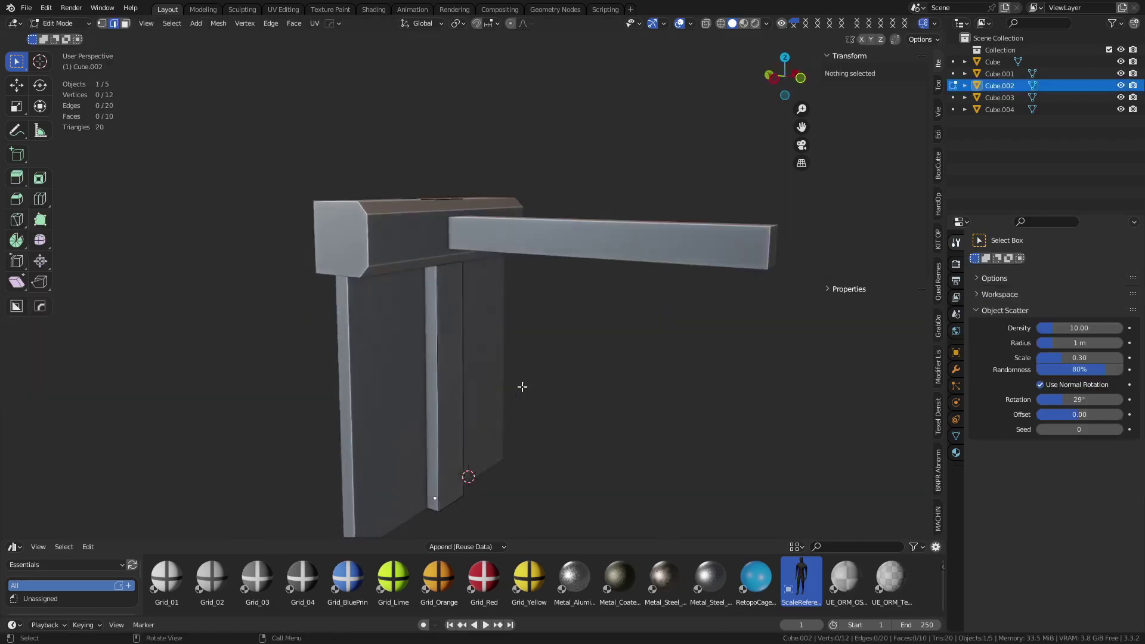
pyautogui.click(440, 333)
pyautogui.hotkey('ctrl', 'b')
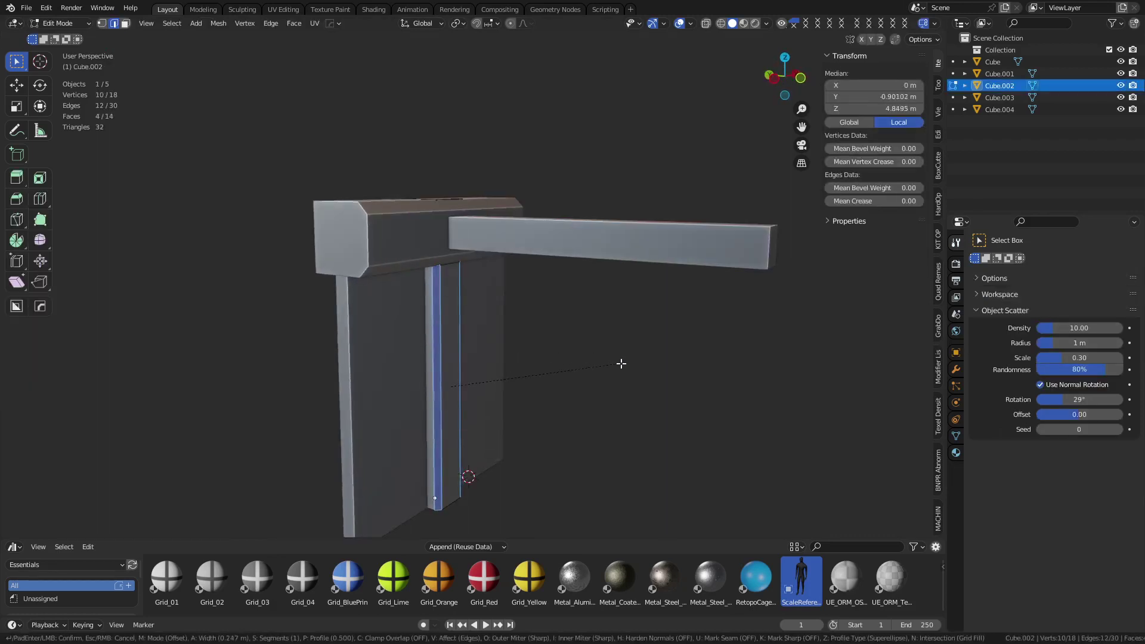
pyautogui.click(622, 364)
pyautogui.press('Tab')
# Step: Add a centred lengthwise loop cut around the projecting ceiling beam and bevel it by about 0.755 m
pyautogui.click(634, 257)
pyautogui.moveTo(706, 305); pyautogui.dragTo(585, 334, button='middle')
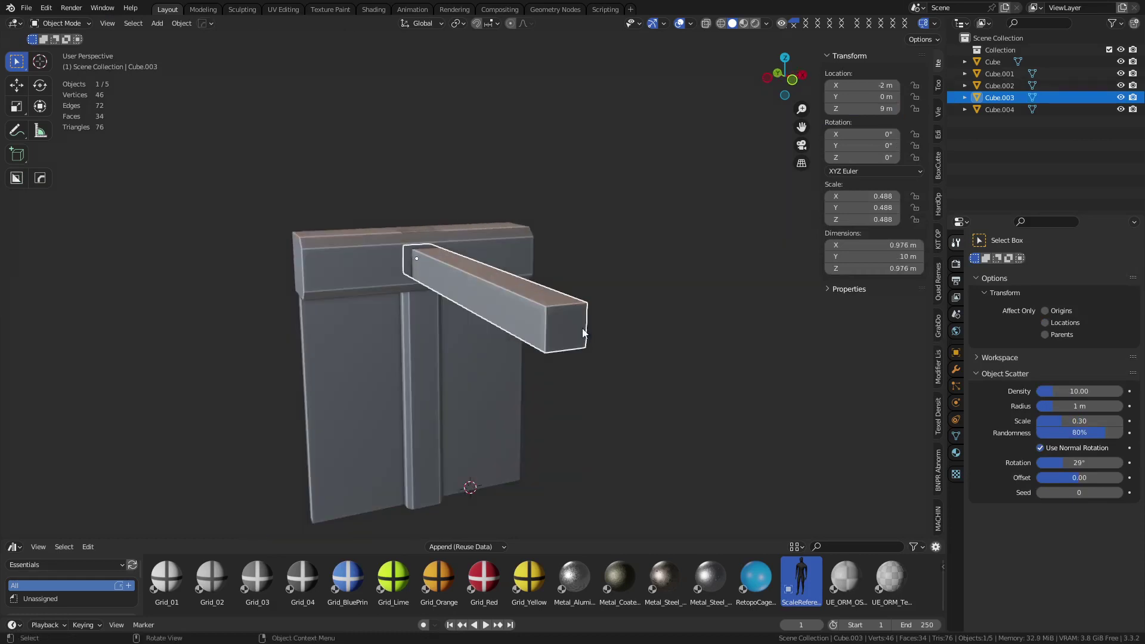
pyautogui.press('Tab')
pyautogui.hotkey('ctrl', 'r')
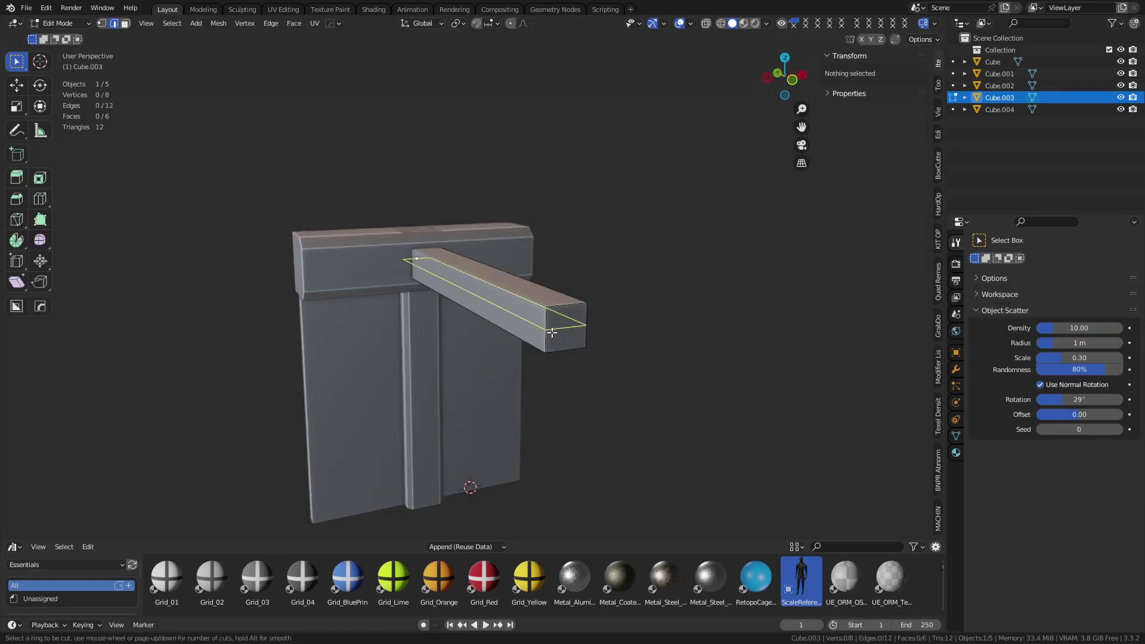
pyautogui.click(552, 332)
pyautogui.rightClick(647, 362)
pyautogui.hotkey('ctrl', 'b')
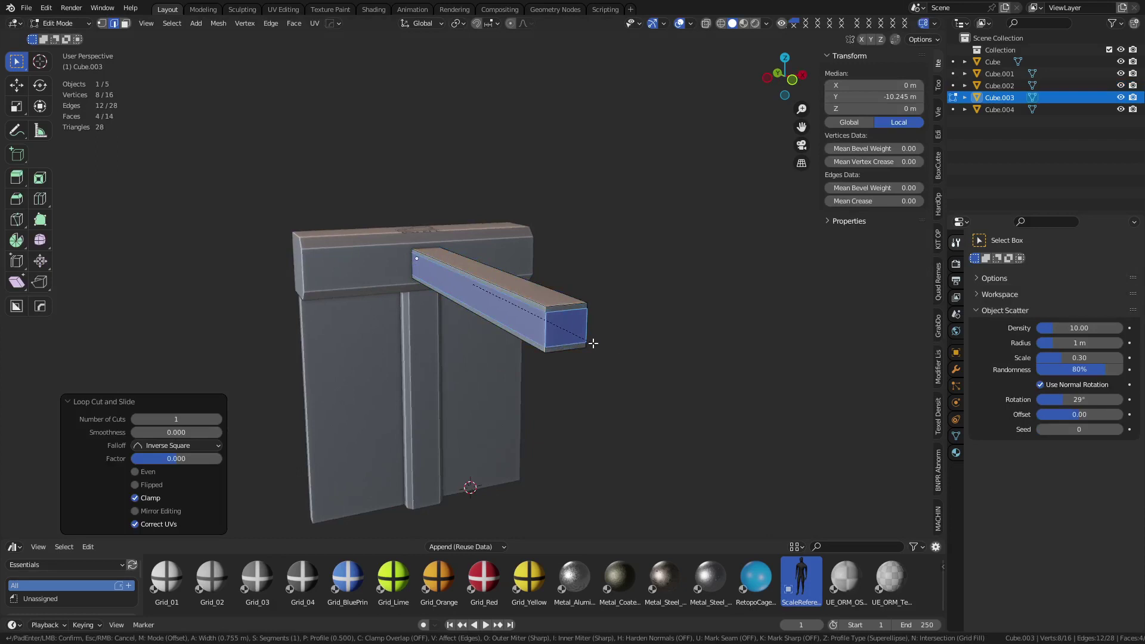
pyautogui.click(593, 344)
# Step: Extrude the ceiling beam's -X side face inwards with Extrude Manifold to recess it between two flanges
pyautogui.press('3')
pyautogui.click(539, 332)
pyautogui.hotkey('alt', 'e')
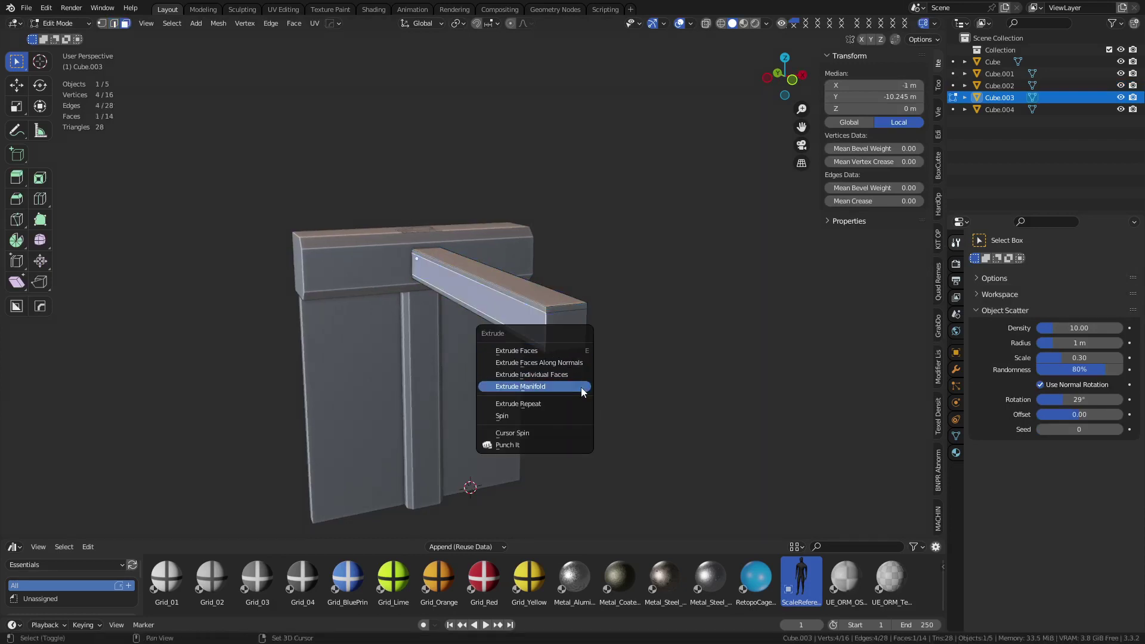
pyautogui.click(583, 392)
pyautogui.click(589, 386)
# Step: Symmetrize the ceiling beam across X from - to + to complete the I-beam profile, and return to object mode
pyautogui.moveTo(567, 358); pyautogui.dragTo(518, 363, button='middle')
pyautogui.press('a')
pyautogui.hotkey('alt', 'x')
pyautogui.hotkey('ctrl', 'Tab')
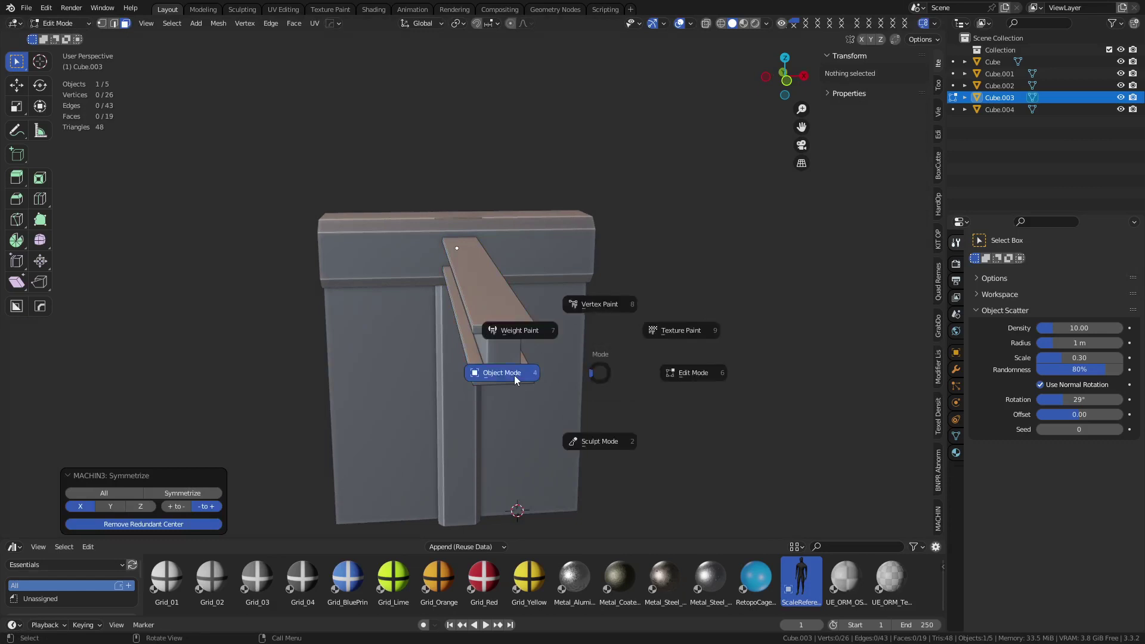
pyautogui.click(514, 374)
pyautogui.moveTo(644, 362); pyautogui.dragTo(431, 319, button='middle')
pyautogui.click(956, 370)
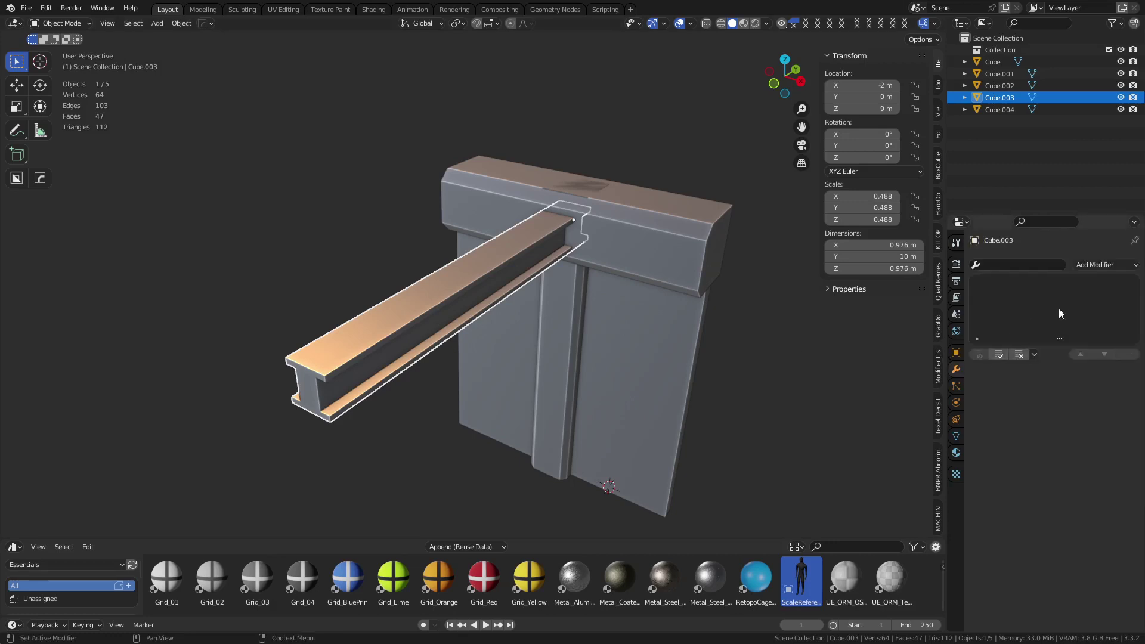
pyautogui.click(435, 449)
pyautogui.moveTo(435, 450); pyautogui.dragTo(552, 280, button='middle')
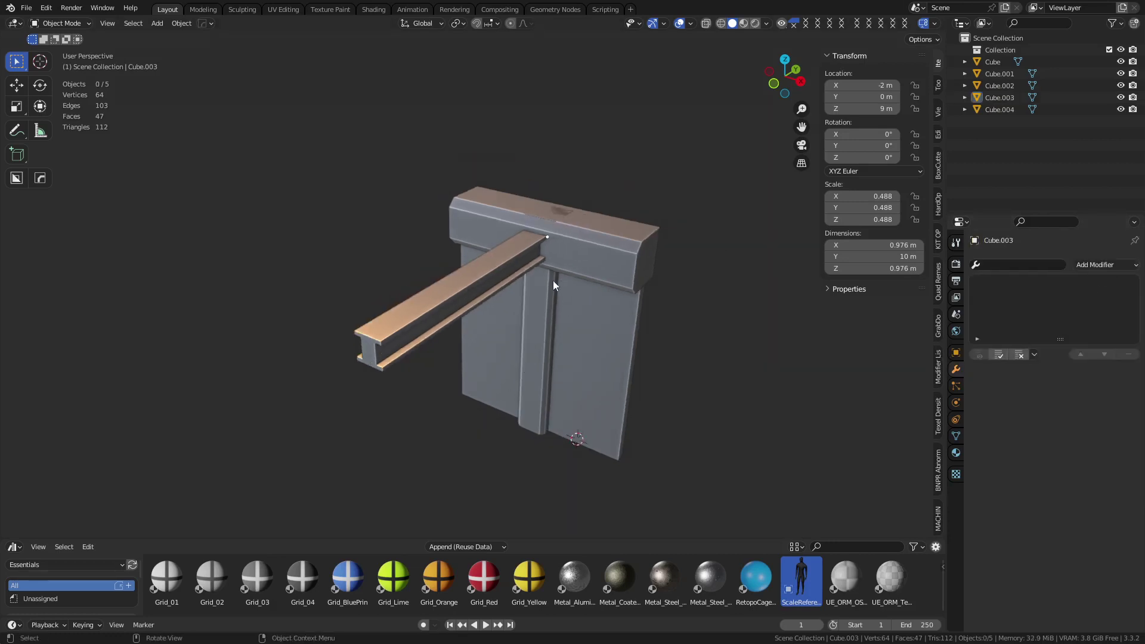
# Step: Delete the pillar's upper vertices inside the top beam so it ends at the beam's underside, and return to object mode
pyautogui.click(534, 322)
pyautogui.keyDown('alt'); pyautogui.moveTo(513, 364); pyautogui.dragTo(566, 324, button='middle'); pyautogui.keyUp('alt')
pyautogui.press('Tab')
pyautogui.hotkey('alt', 'z')
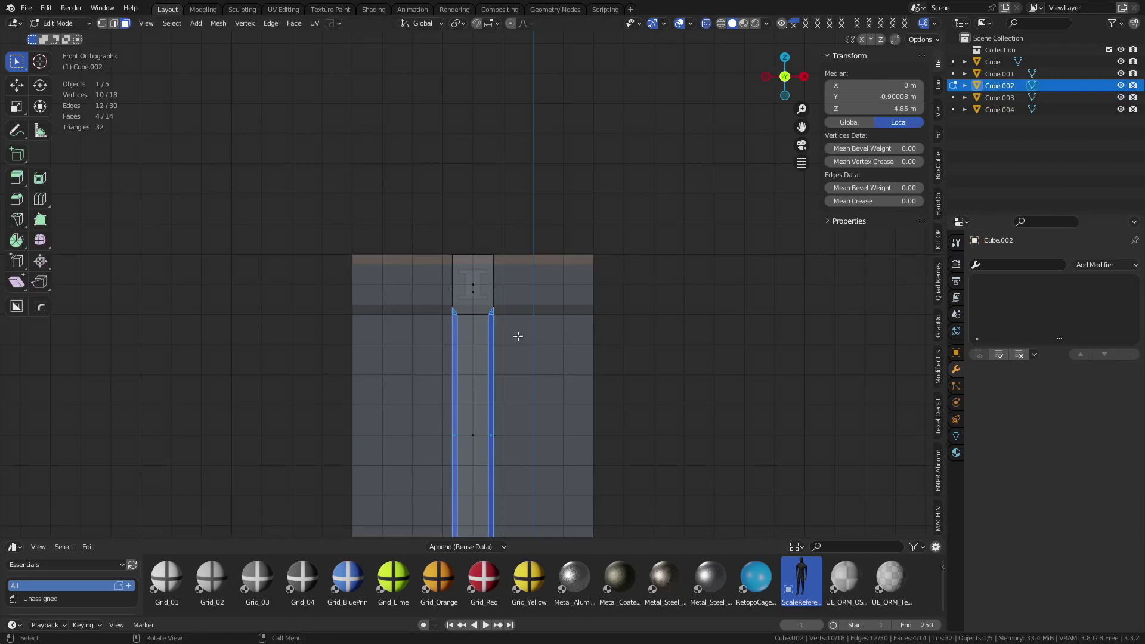
pyautogui.press('1')
pyautogui.moveTo(404, 289); pyautogui.dragTo(524, 236)
pyautogui.moveTo(524, 236); pyautogui.dragTo(606, 320, button='middle')
pyautogui.scroll(2, 466, 334)
pyautogui.keyDown('shift'); pyautogui.moveTo(357, 386); pyautogui.dragTo(454, 369, button='middle'); pyautogui.keyUp('shift')
pyautogui.moveTo(265, 193); pyautogui.dragTo(449, 308)
pyautogui.press('x')
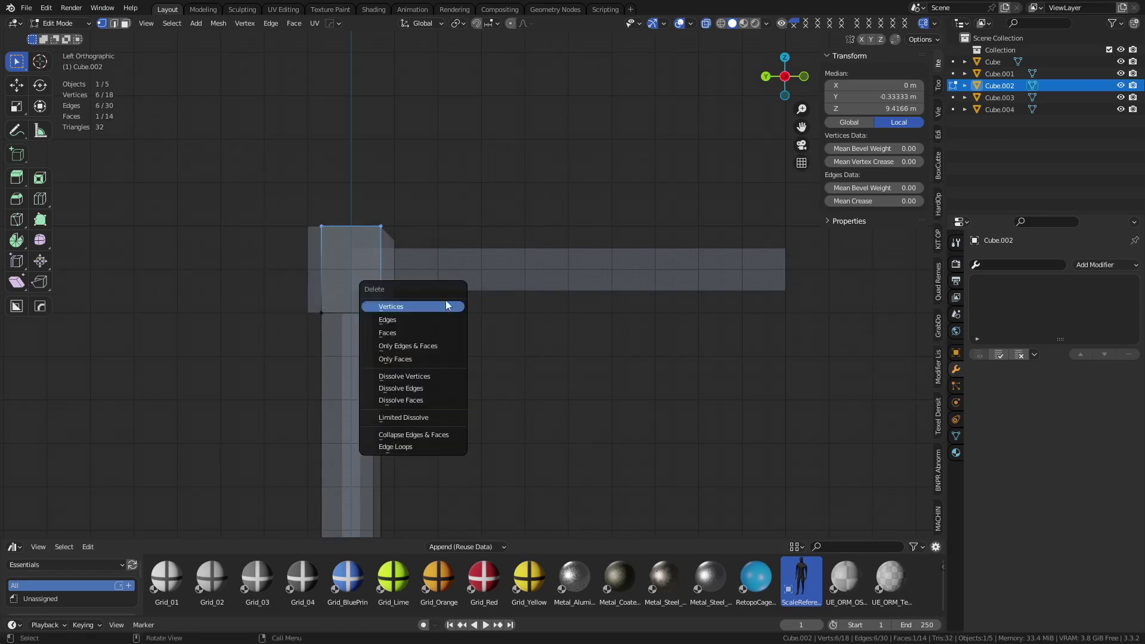
pyautogui.click(449, 308)
pyautogui.press('Tab')
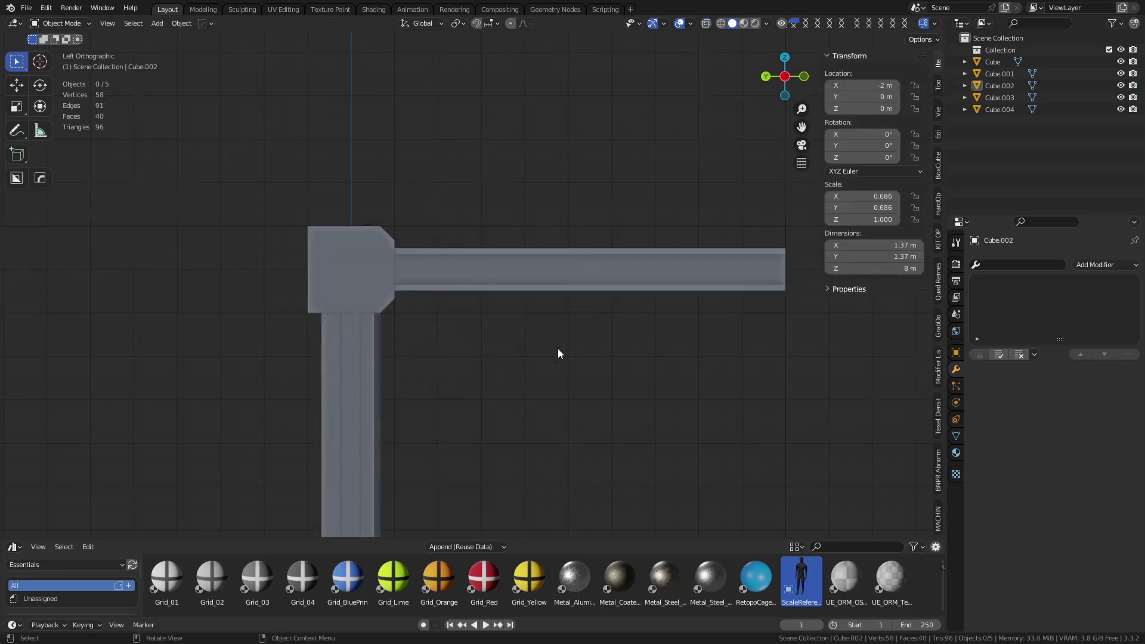
# Step: Duplicate both wall slabs, the pillar, the top beam and the ceiling beam, moving the copies about 41.4 m along X
pyautogui.moveTo(558, 353); pyautogui.dragTo(529, 365, button='middle')
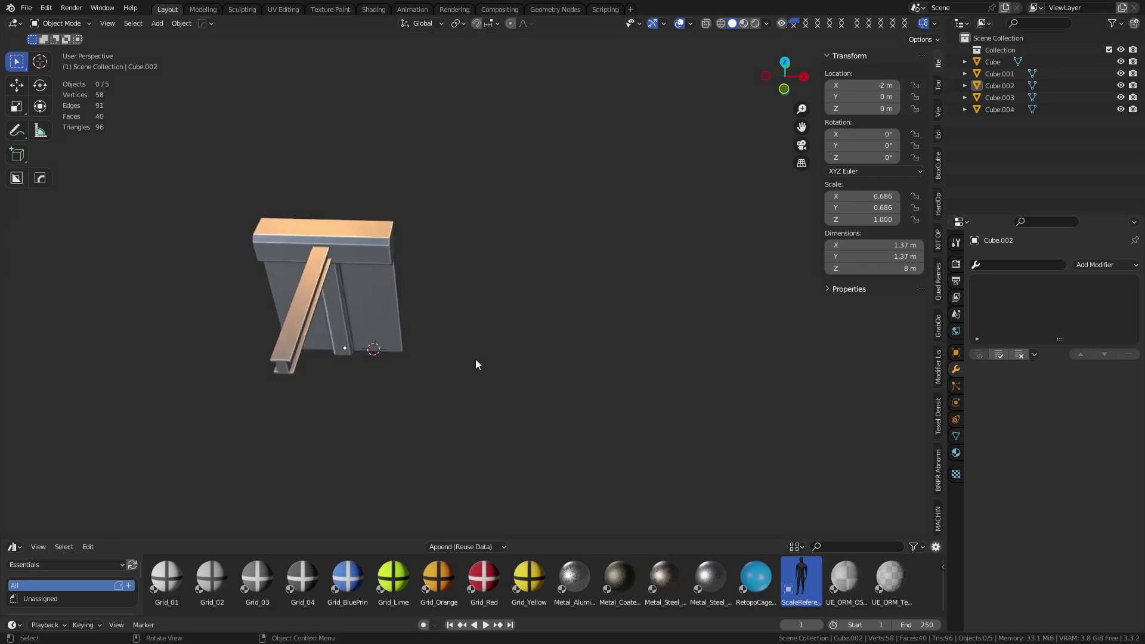
pyautogui.click(306, 272)
pyautogui.keyDown('shift'); pyautogui.click(339, 288); pyautogui.keyUp('shift')
pyautogui.keyDown('shift'); pyautogui.click(356, 255); pyautogui.keyUp('shift')
pyautogui.keyDown('shift'); pyautogui.click(359, 284); pyautogui.keyUp('shift')
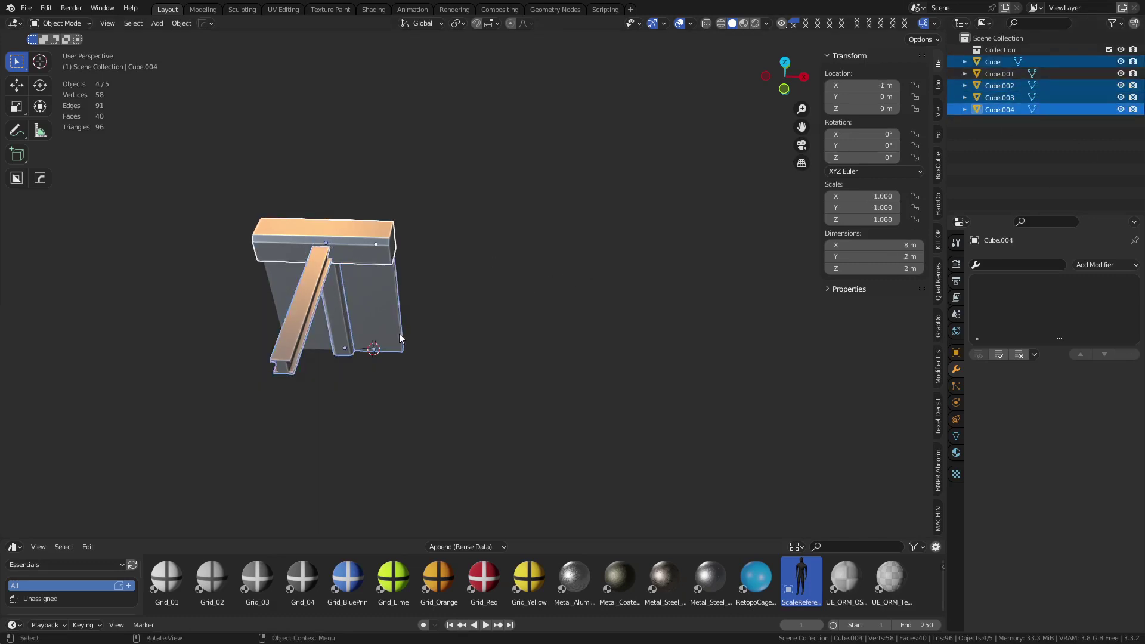
pyautogui.moveTo(361, 347); pyautogui.dragTo(354, 315, button='middle')
pyautogui.keyDown('shift'); pyautogui.click(348, 284); pyautogui.keyUp('shift')
pyautogui.hotkey('shift', 'd')
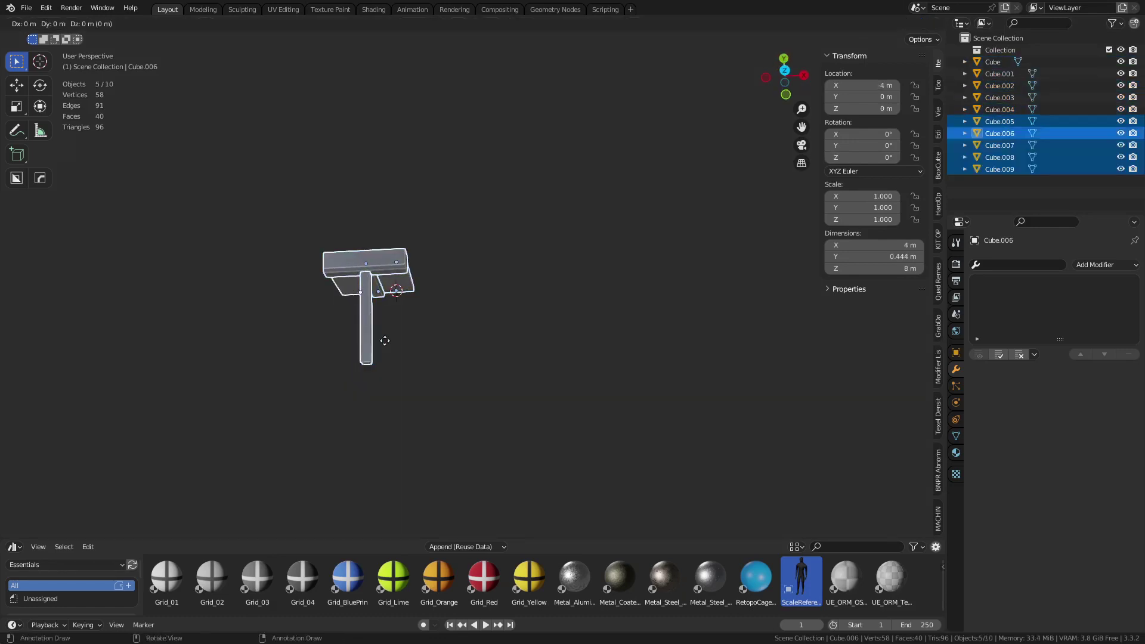
pyautogui.press('x')
pyautogui.click(770, 311)
# Step: Delete the redundant -X side wall slab from the copied set
pyautogui.click(726, 266)
pyautogui.press('x')
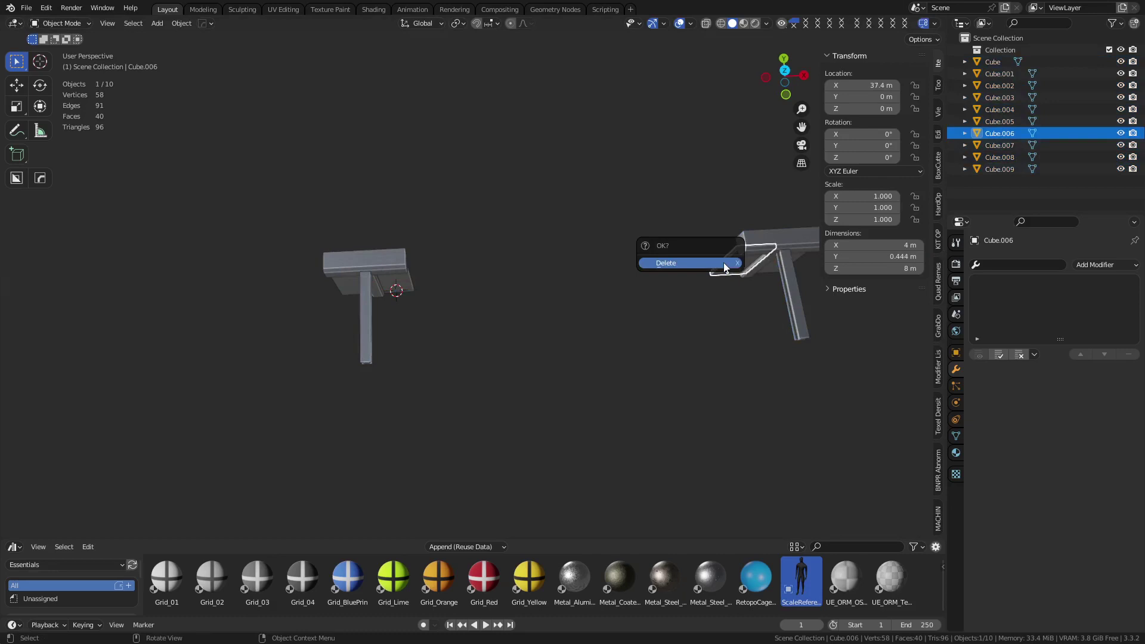
pyautogui.click(726, 266)
pyautogui.moveTo(754, 344); pyautogui.dragTo(671, 305, button='middle')
# Step: Move the copied pillar along X to 32 m and raise the copied top beam to Z 15 m
pyautogui.click(644, 327)
pyautogui.press('g')
pyautogui.press('x')
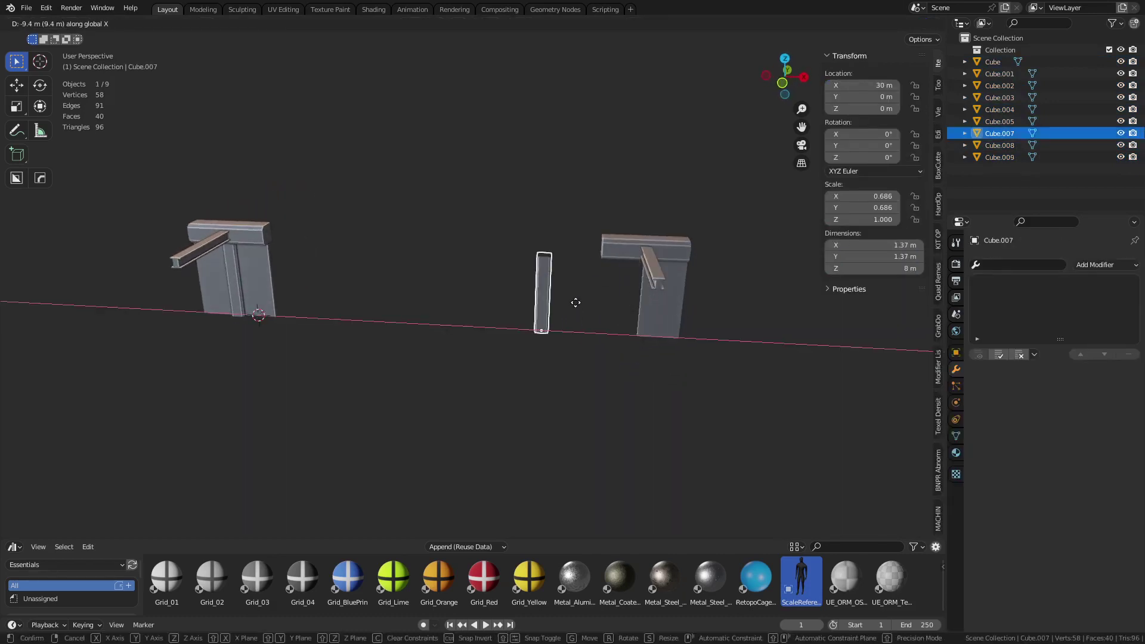
pyautogui.click(596, 291)
pyautogui.click(674, 249)
pyautogui.press('g')
pyautogui.press('z')
pyautogui.click(679, 186)
# Step: Move the copied wall slab along +X so it stands clear of the copied ceiling beam
pyautogui.click(665, 303)
pyautogui.press('g')
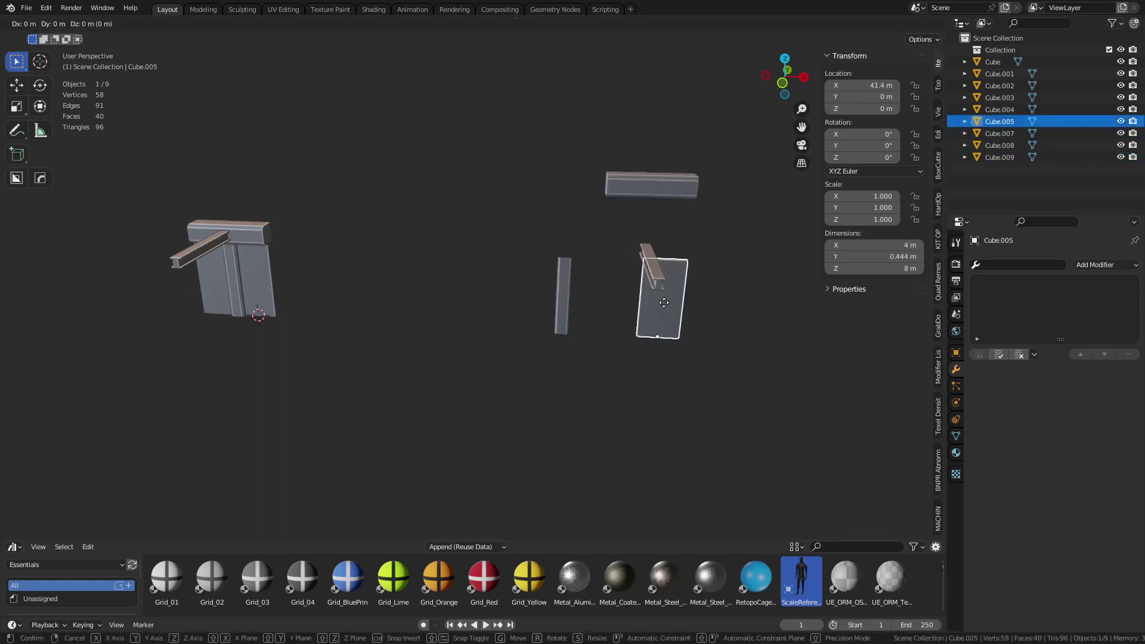
pyautogui.press('x')
pyautogui.click(724, 304)
# Step: Examine the separated module pieces one by one and compare them with the assembled wall
pyautogui.click(590, 320)
pyautogui.moveTo(589, 320); pyautogui.dragTo(603, 325, button='middle')
pyautogui.click(562, 295)
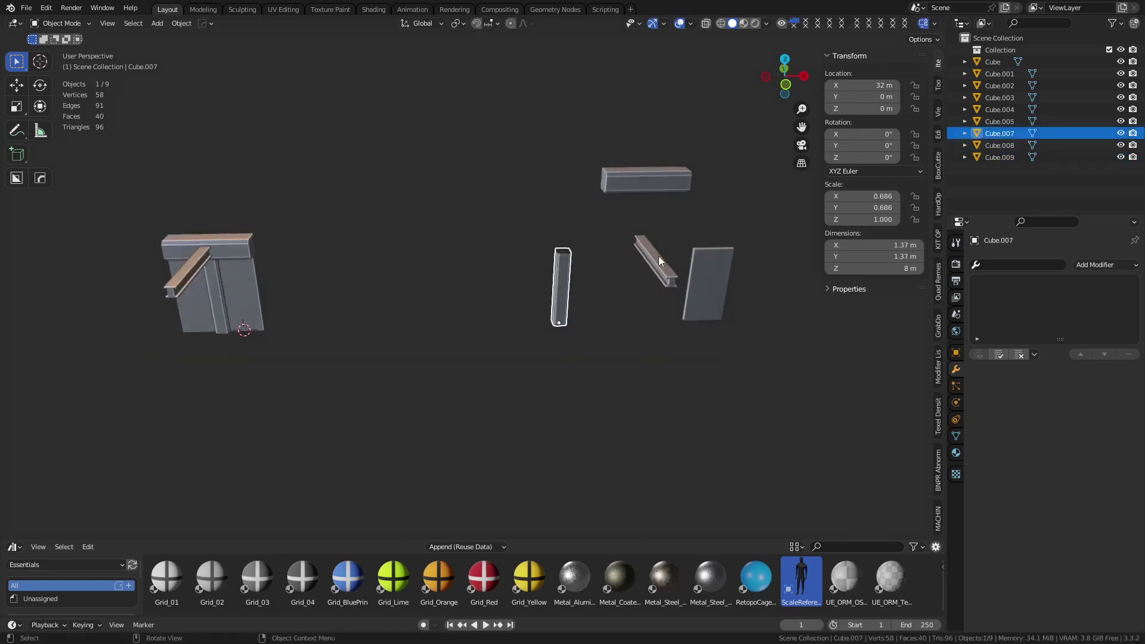
pyautogui.click(658, 256)
pyautogui.click(711, 255)
pyautogui.click(643, 189)
pyautogui.keyDown('shift'); pyautogui.moveTo(463, 299); pyautogui.dragTo(593, 294, button='middle'); pyautogui.keyUp('shift')
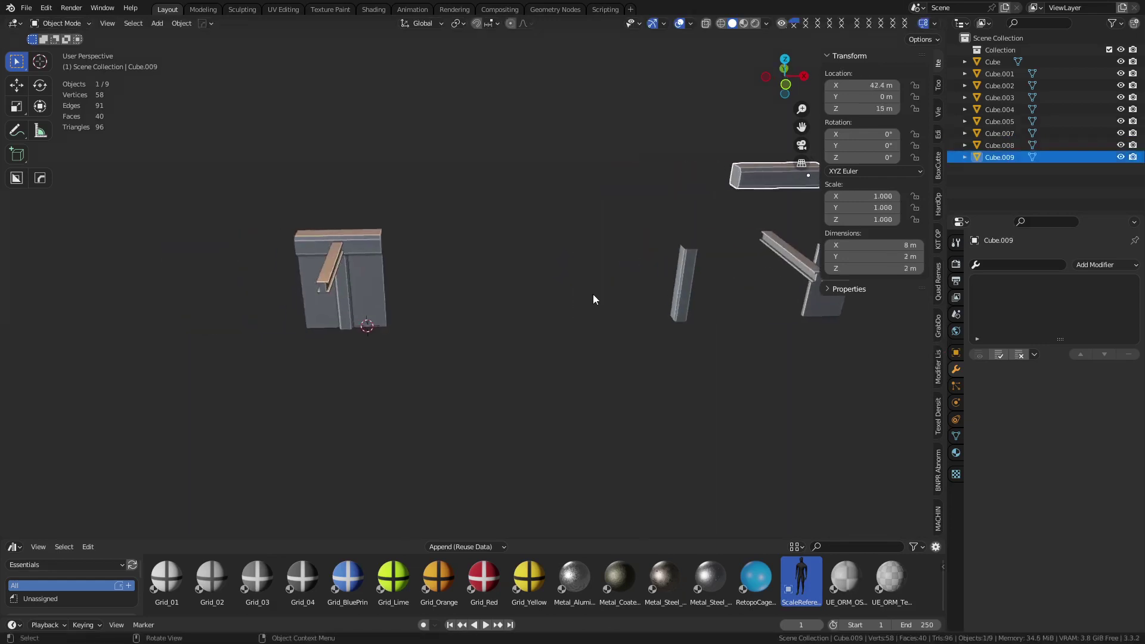
pyautogui.click(433, 322)
pyautogui.keyDown('shift'); pyautogui.moveTo(431, 322); pyautogui.dragTo(544, 310, button='middle'); pyautogui.keyUp('shift')
pyautogui.scroll(3, 499, 308)
# Step: Make two linked copies of the assembled wall's -X side slab, each offset -4 m along X
pyautogui.click(426, 250)
pyautogui.click(474, 325)
pyautogui.moveTo(646, 252); pyautogui.dragTo(453, 293, button='middle')
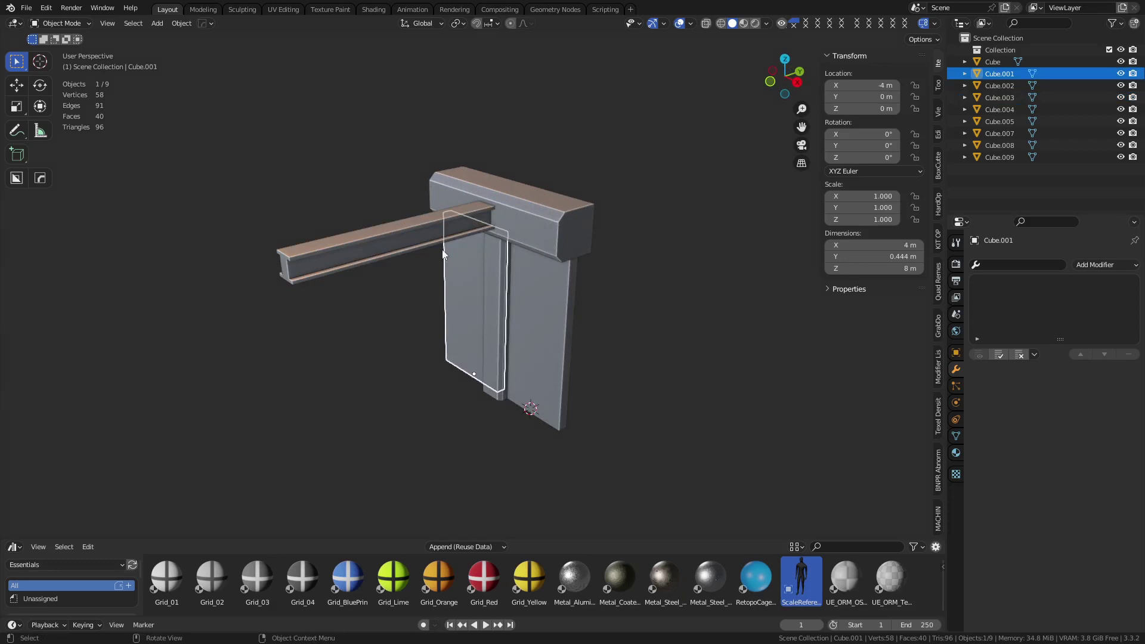
pyautogui.moveTo(442, 250); pyautogui.dragTo(577, 323, button='middle')
pyautogui.hotkey('alt', 'd')
pyautogui.press('x')
pyautogui.click(497, 313)
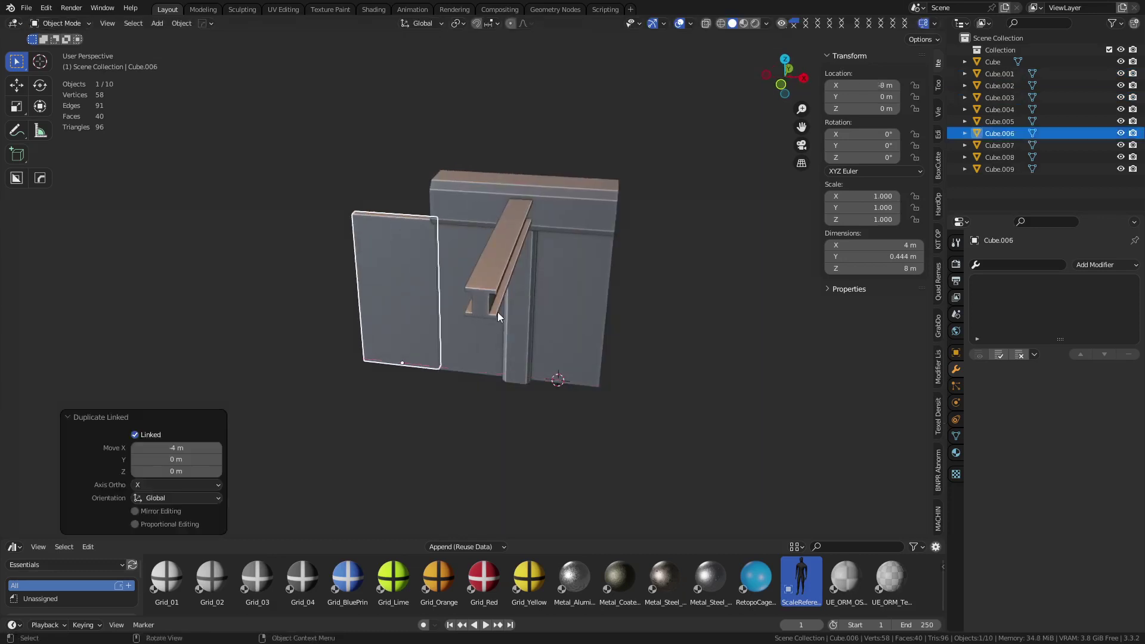
pyautogui.hotkey('alt', 'd')
pyautogui.press('x')
pyautogui.click(505, 302)
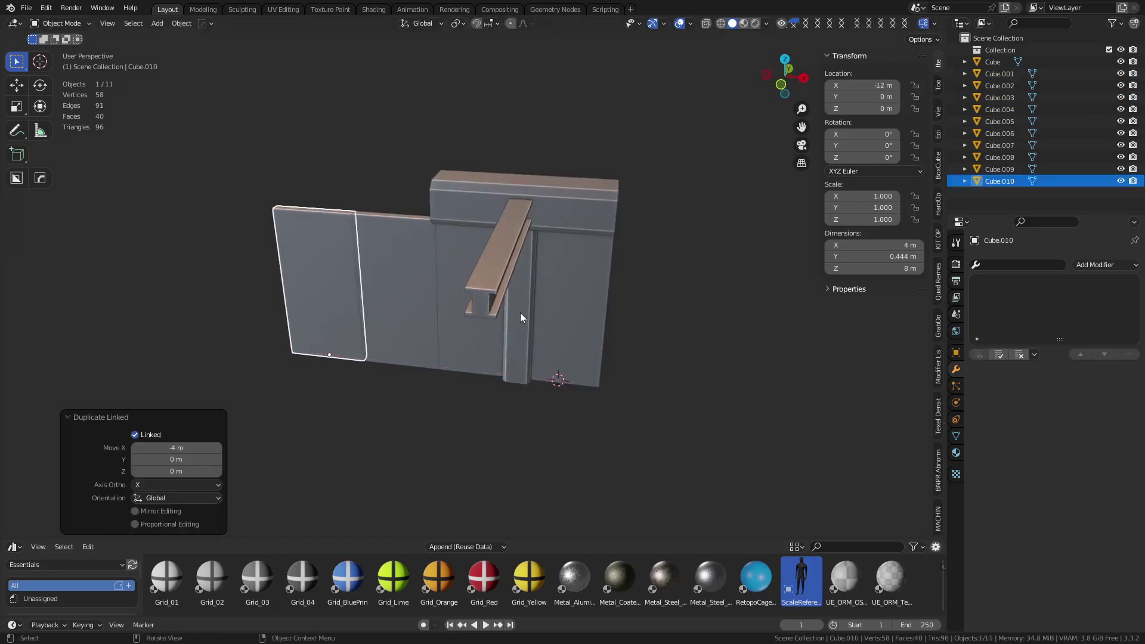
# Step: Make two linked copies of the pillar over the new slab joints, spaced 4 m apart along -X
pyautogui.click(521, 314)
pyautogui.hotkey('alt', 'd')
pyautogui.press('x')
pyautogui.click(453, 310)
pyautogui.press('g')
pyautogui.press('x')
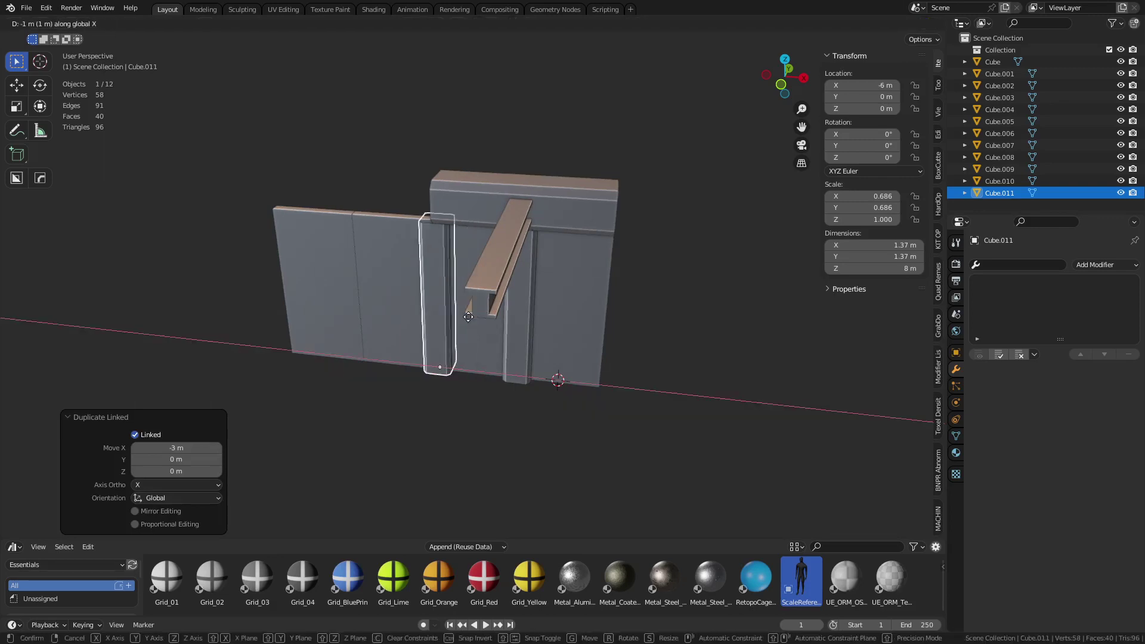
pyautogui.click(468, 317)
pyautogui.hotkey('alt', 'd')
pyautogui.press('x')
pyautogui.click(395, 306)
# Step: Make a linked copy of the top beam offset -8 m along X to cover the new slabs
pyautogui.click(462, 220)
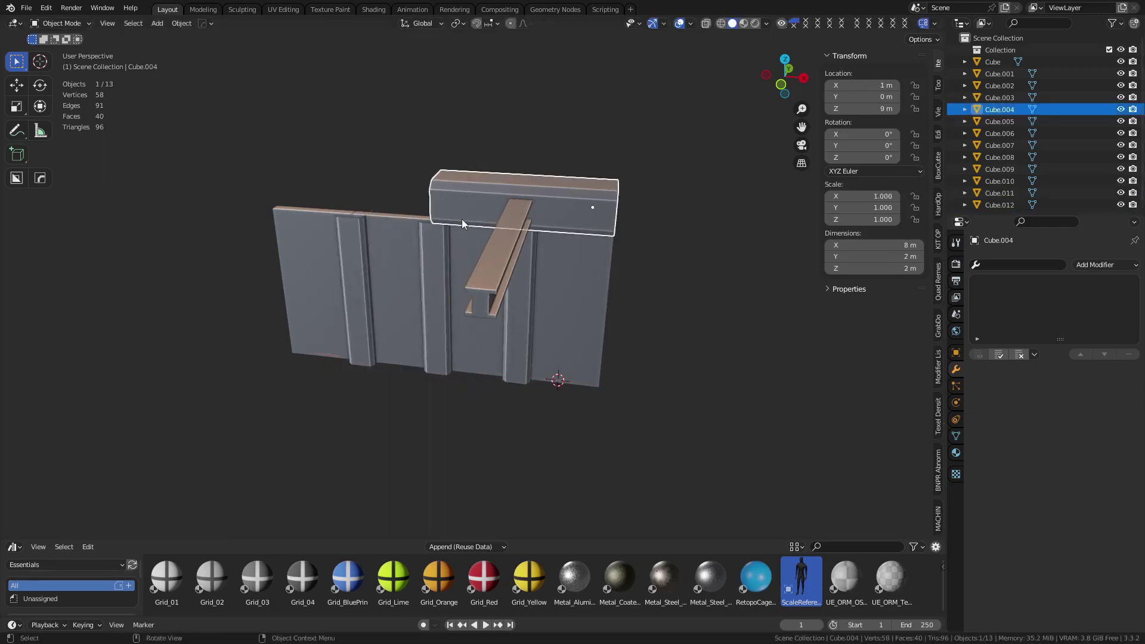
pyautogui.hotkey('alt', 'd')
pyautogui.press('x')
pyautogui.click(291, 227)
pyautogui.click(501, 127)
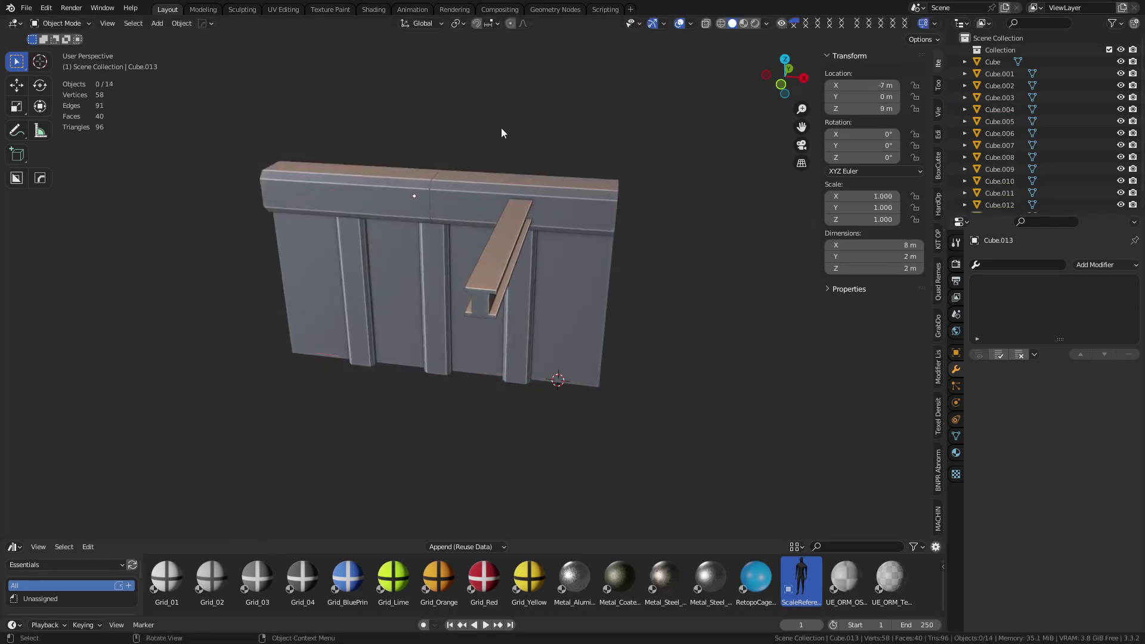
# Step: Make two linked copies of the ceiling beam above the new pillars, each offset -4 m along X
pyautogui.click(494, 266)
pyautogui.hotkey('alt', 'd')
pyautogui.press('x')
pyautogui.click(414, 264)
pyautogui.hotkey('alt', 'd')
pyautogui.press('x')
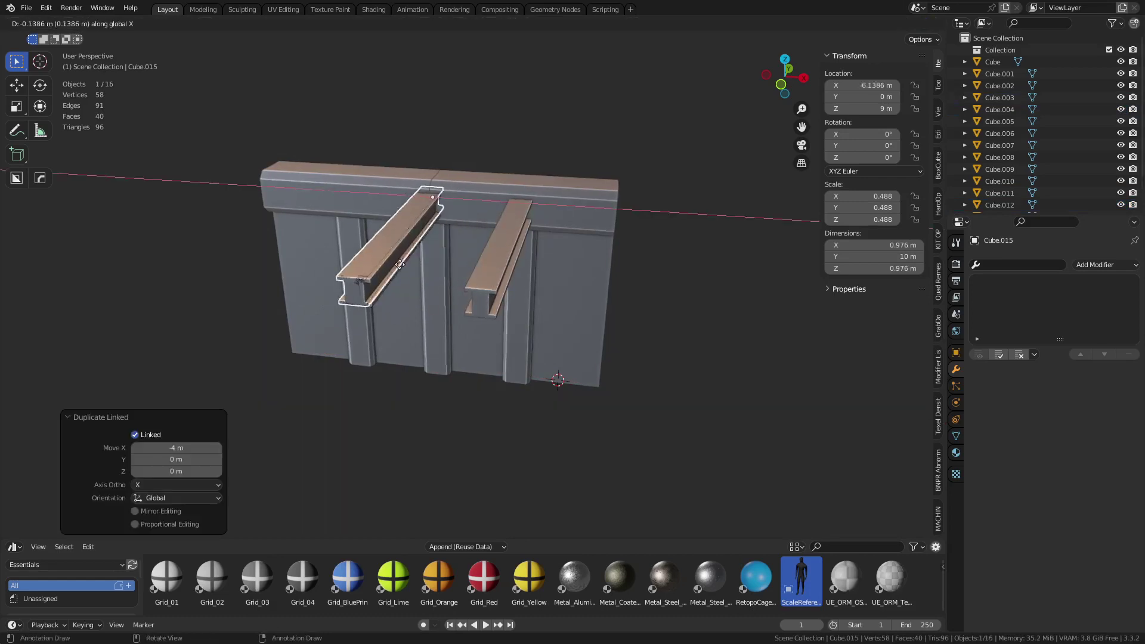
pyautogui.click(322, 270)
pyautogui.click(471, 150)
pyautogui.scroll(-2, 485, 280)
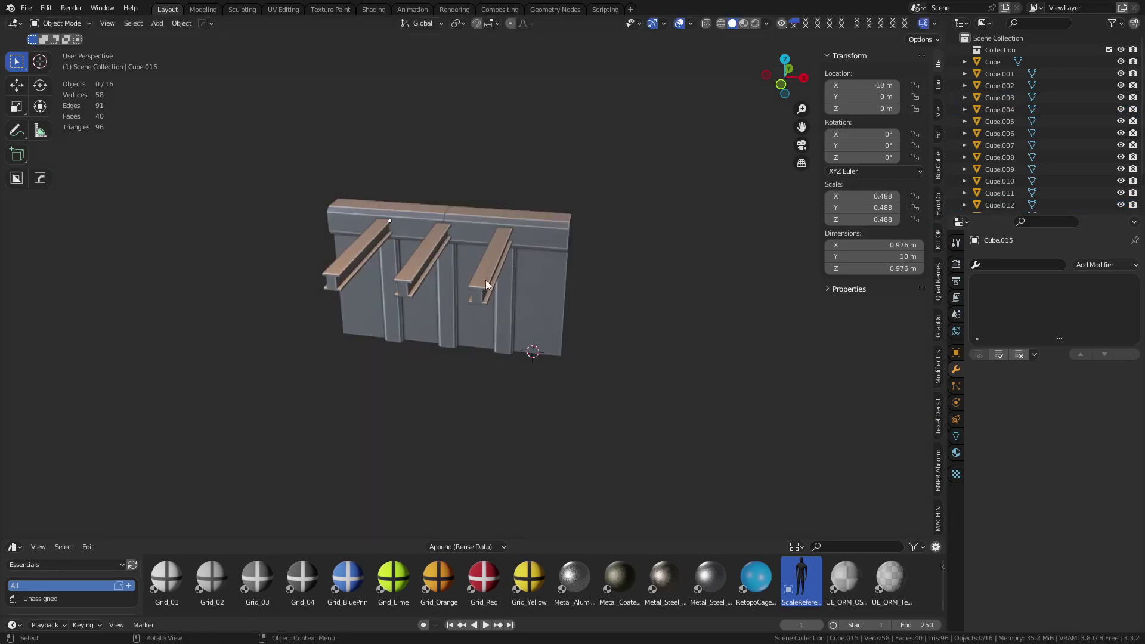
pyautogui.moveTo(486, 284); pyautogui.dragTo(524, 253, button='middle')
pyautogui.moveTo(198, 426); pyautogui.dragTo(686, 121)
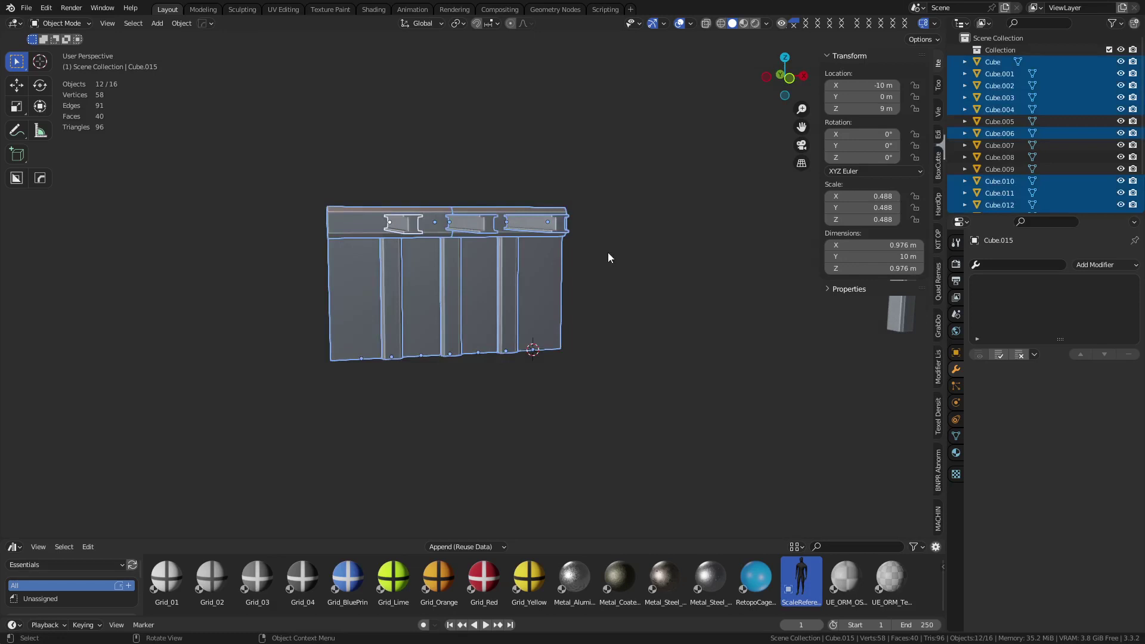
pyautogui.hotkey('alt', 'z')
pyautogui.click(516, 252)
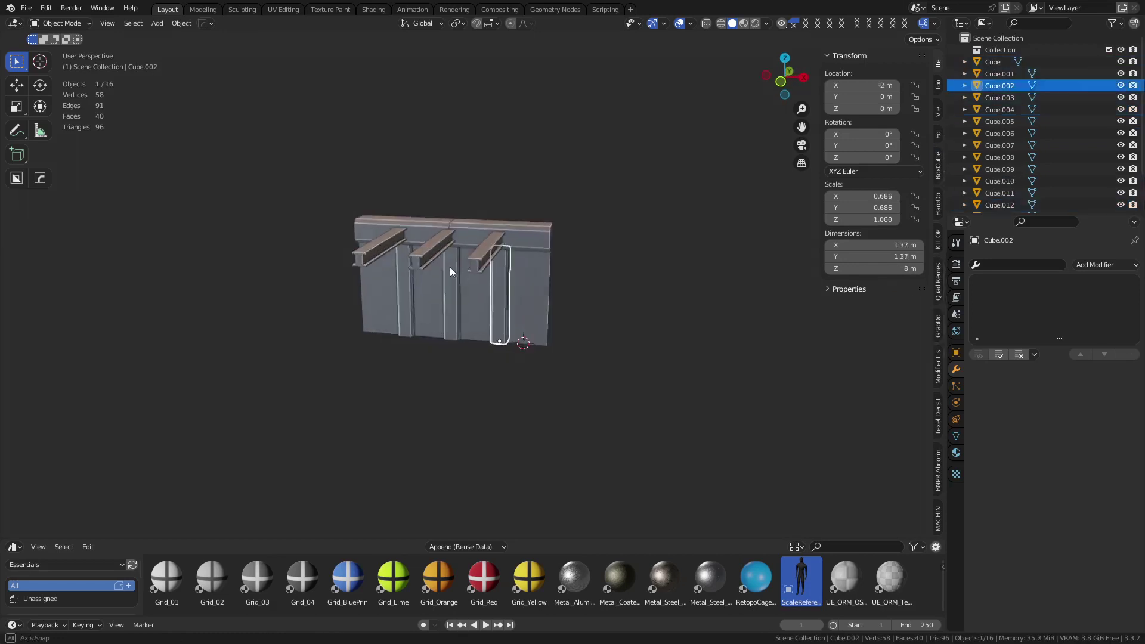
pyautogui.moveTo(449, 266); pyautogui.dragTo(524, 267, button='middle')
pyautogui.click(536, 377)
# Step: Add a 2 m cube and move it along X to the wall's -X end
pyautogui.moveTo(538, 373); pyautogui.dragTo(632, 303, button='middle')
pyautogui.keyDown('shift'); pyautogui.moveTo(477, 332); pyautogui.dragTo(581, 327, button='middle'); pyautogui.keyUp('shift')
pyautogui.hotkey('shift', 'a')
pyautogui.moveTo(490, 305)
pyautogui.click(578, 327)
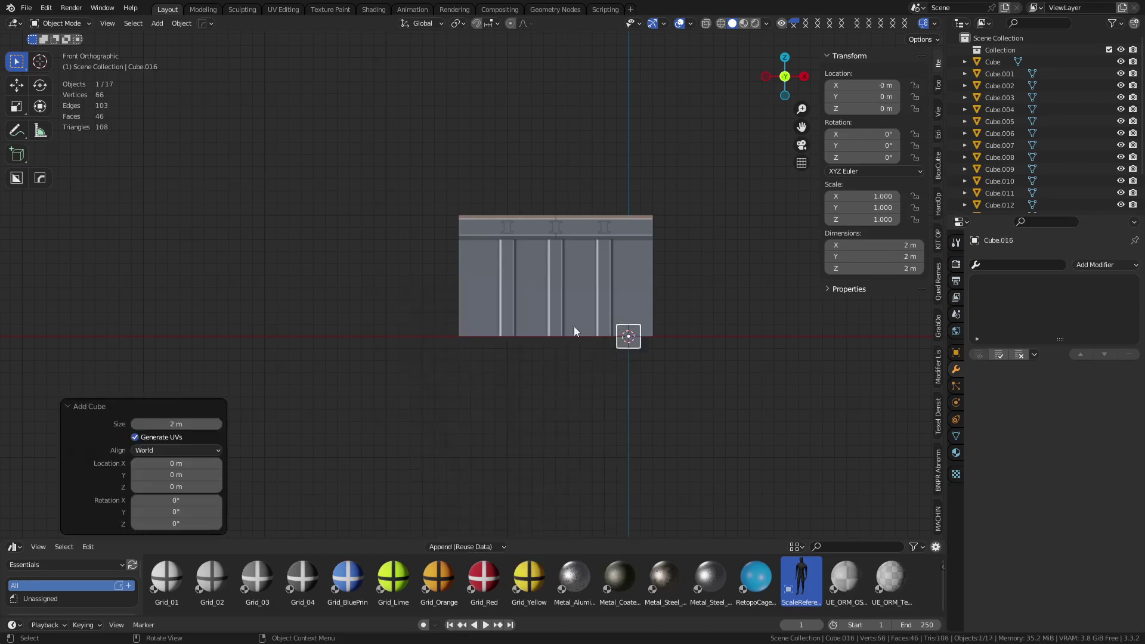
pyautogui.press('g')
pyautogui.press('x')
pyautogui.click(505, 362)
# Step: Raise the cube's bottom face to floor level and its top face 9 m along Z to form an end column
pyautogui.press('Tab')
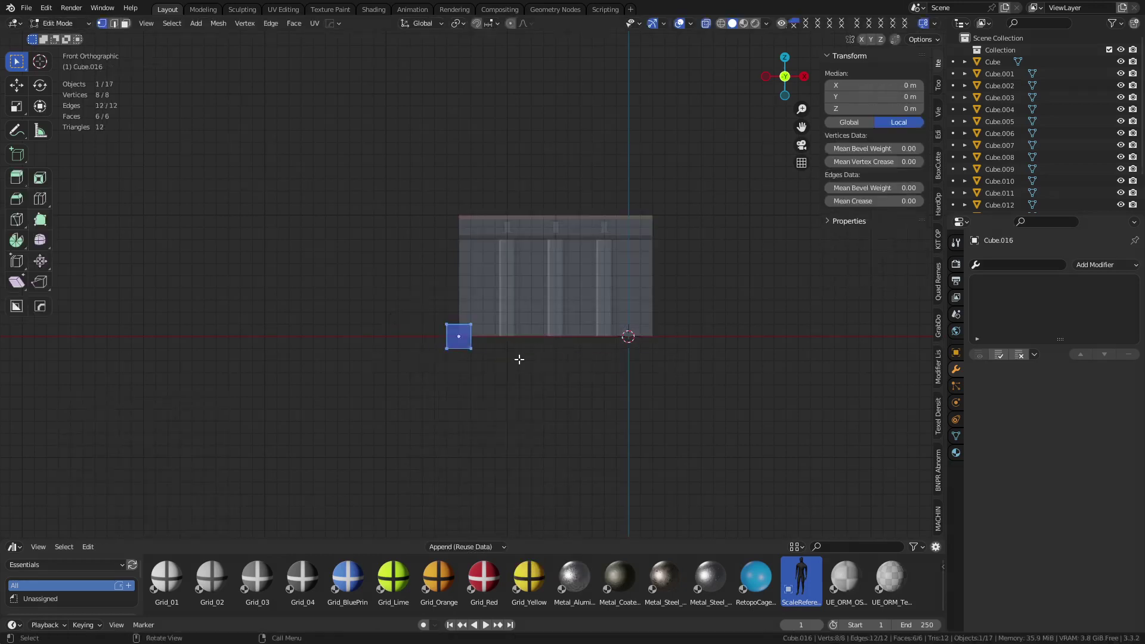
pyautogui.moveTo(406, 369); pyautogui.dragTo(519, 340)
pyautogui.press('z')
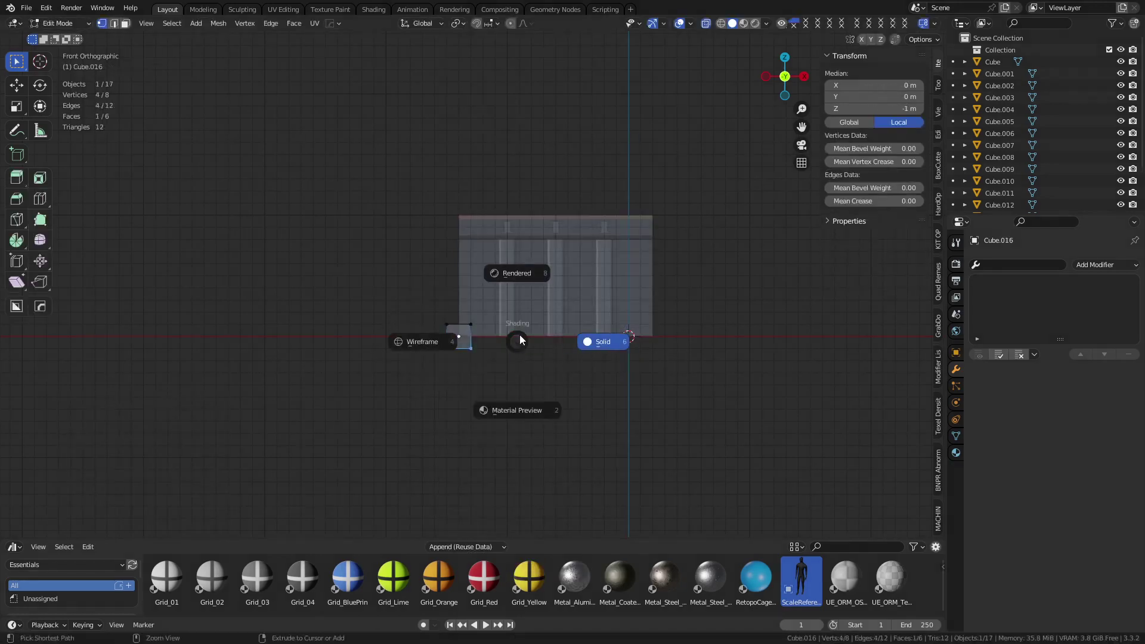
pyautogui.press('g')
pyautogui.press('z')
pyautogui.click(512, 329)
pyautogui.moveTo(414, 299); pyautogui.dragTo(513, 329)
pyautogui.write('gz9')
pyautogui.press('Return')
pyautogui.moveTo(560, 310); pyautogui.dragTo(572, 358, button='middle')
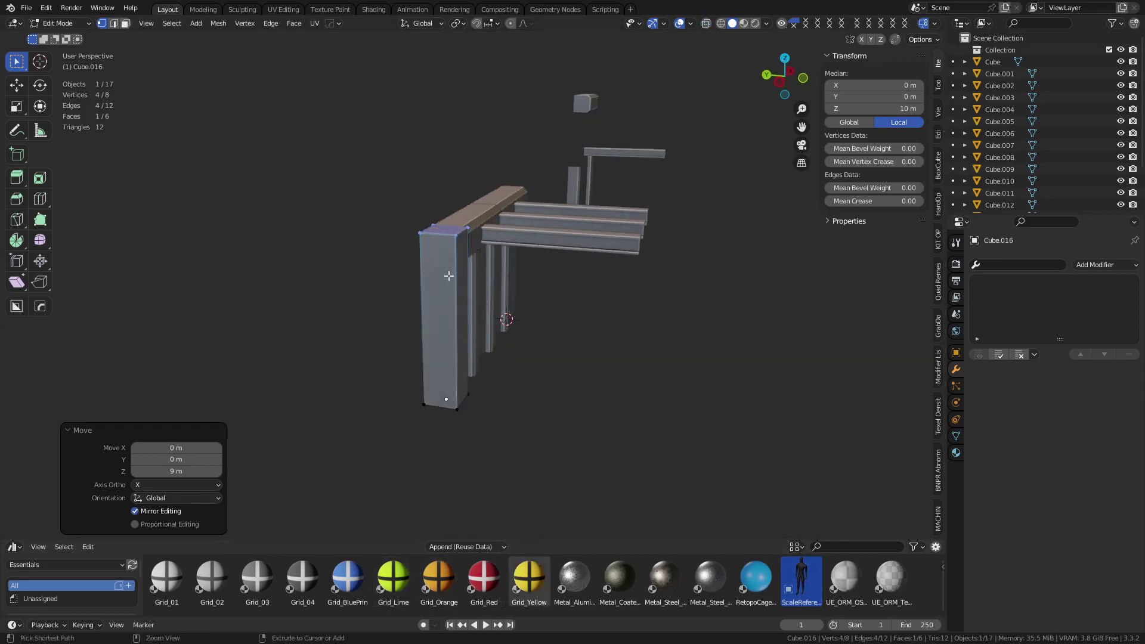
# Step: Add a horizontal loop cut around the end column and move it up along Z to the top beam's underside
pyautogui.hotkey('ctrl', 'r')
pyautogui.click(459, 323)
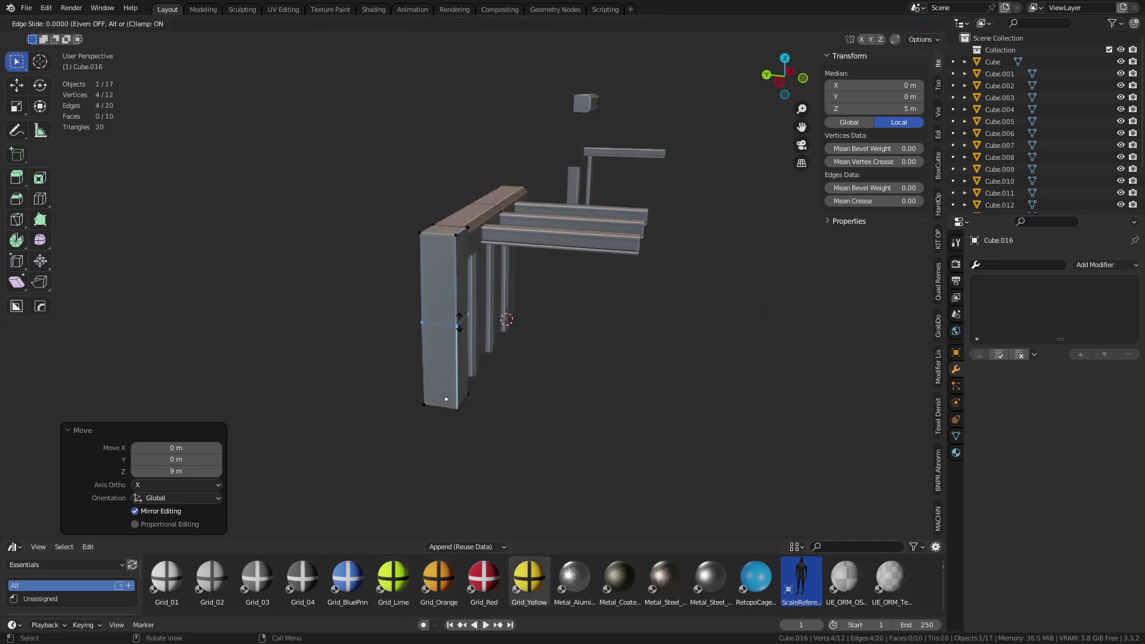
pyautogui.rightClick(459, 323)
pyautogui.press('g')
pyautogui.moveTo(539, 342); pyautogui.dragTo(558, 305, button='middle')
pyautogui.press('z')
pyautogui.click(513, 278)
# Step: Add a second loop cut near the end column's top and move the top front face -1 m along Y
pyautogui.press('3')
pyautogui.moveTo(475, 255); pyautogui.dragTo(446, 320, button='middle')
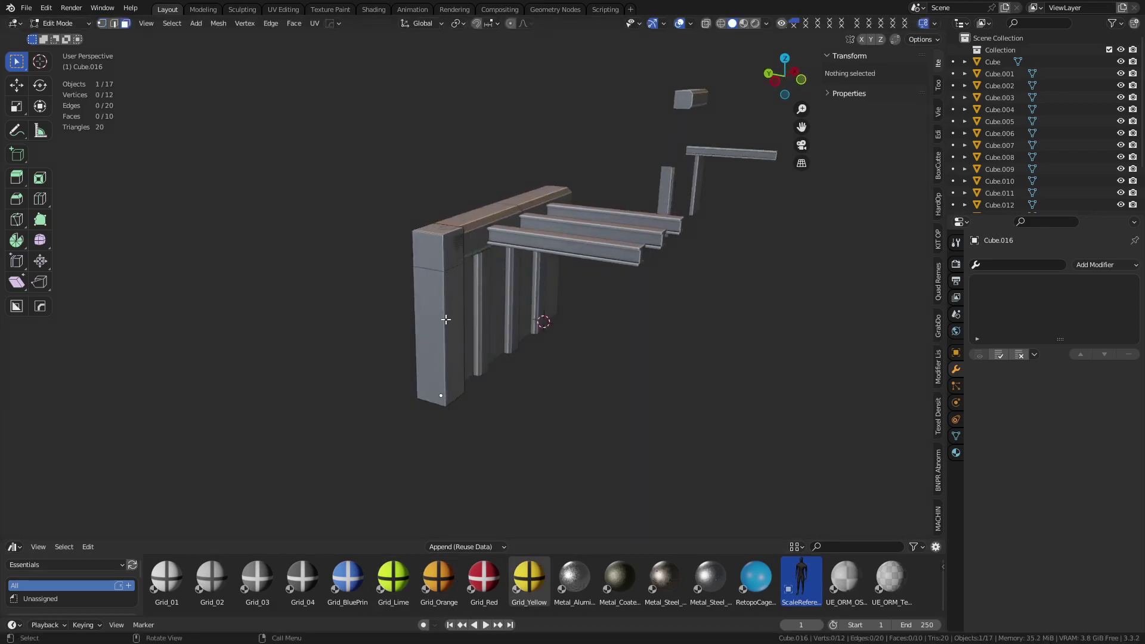
pyautogui.click(441, 242)
pyautogui.press('g')
pyautogui.press('y')
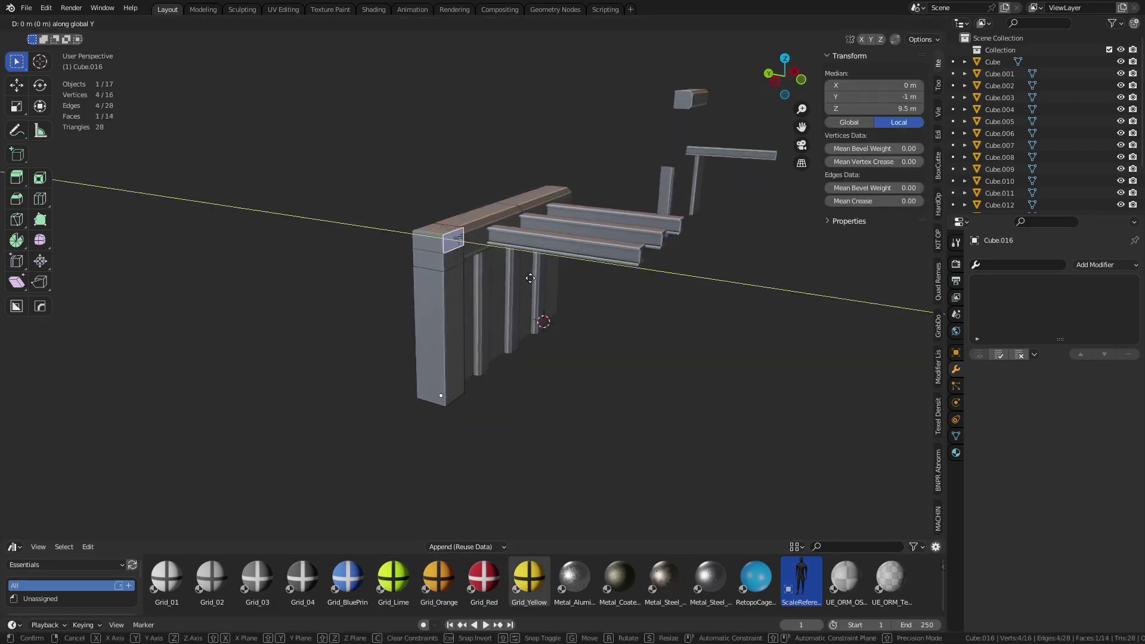
pyautogui.press('Return')
# Step: Add two horizontal loop cuts near the end column's base, the lower one at 0.8 m height
pyautogui.click(441, 395)
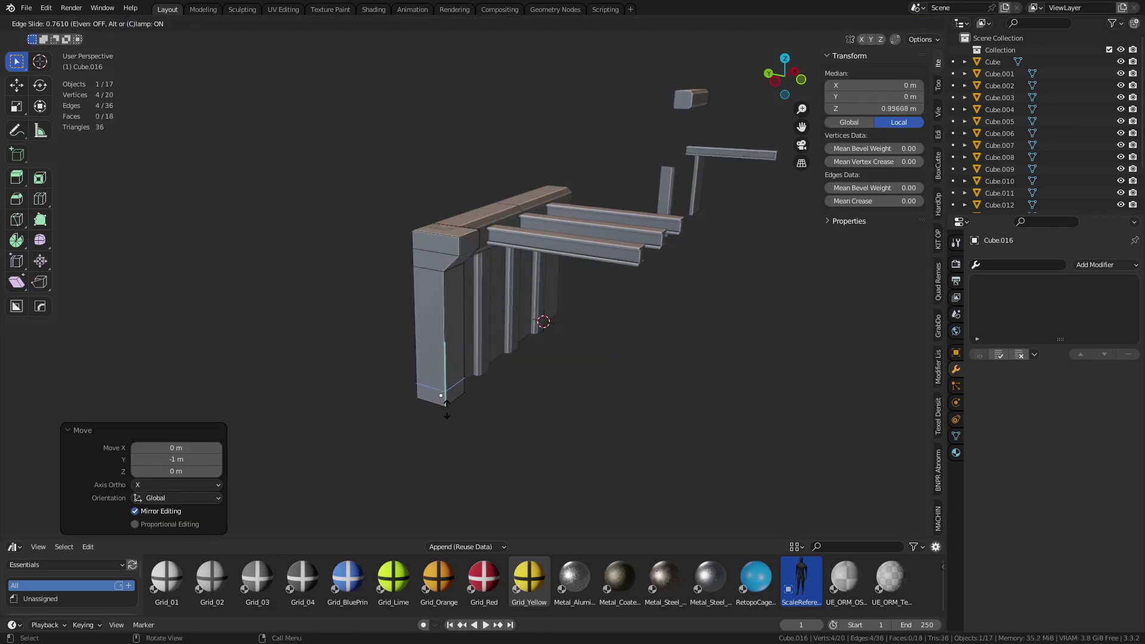
pyautogui.click(445, 398)
pyautogui.hotkey('ctrl', 'r')
pyautogui.click(453, 396)
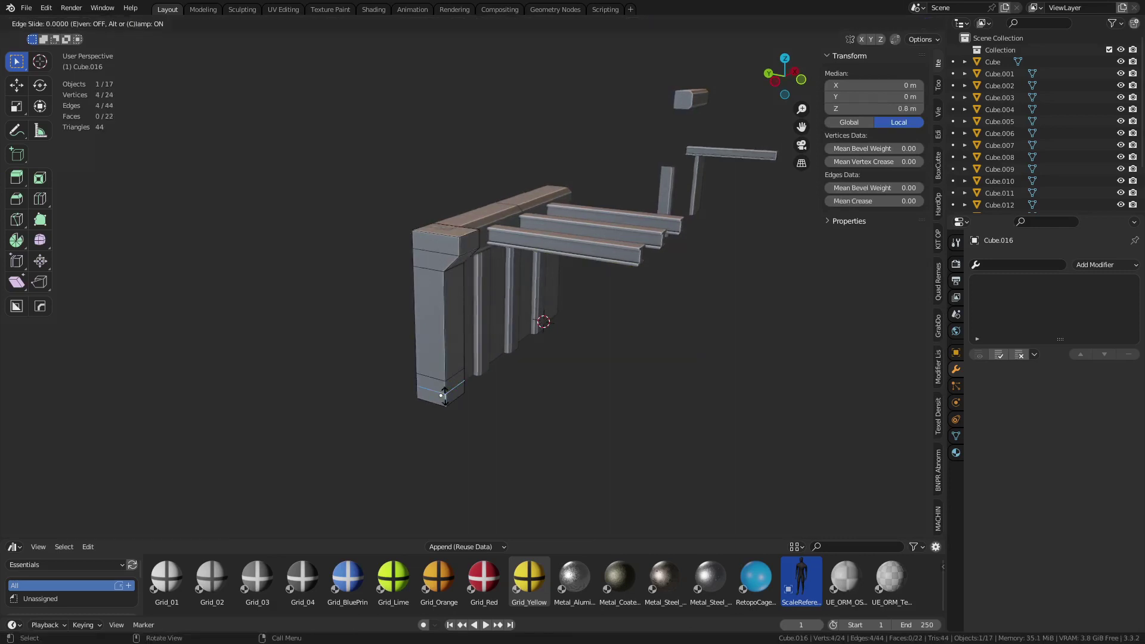
pyautogui.click(453, 396)
# Step: Move the end column's lowest front face -1 m along Y to form a projecting foot
pyautogui.press('3')
pyautogui.click(453, 396)
pyautogui.press('g')
pyautogui.press('y')
pyautogui.click(501, 391)
pyautogui.hotkey('ctrl', 'Tab')
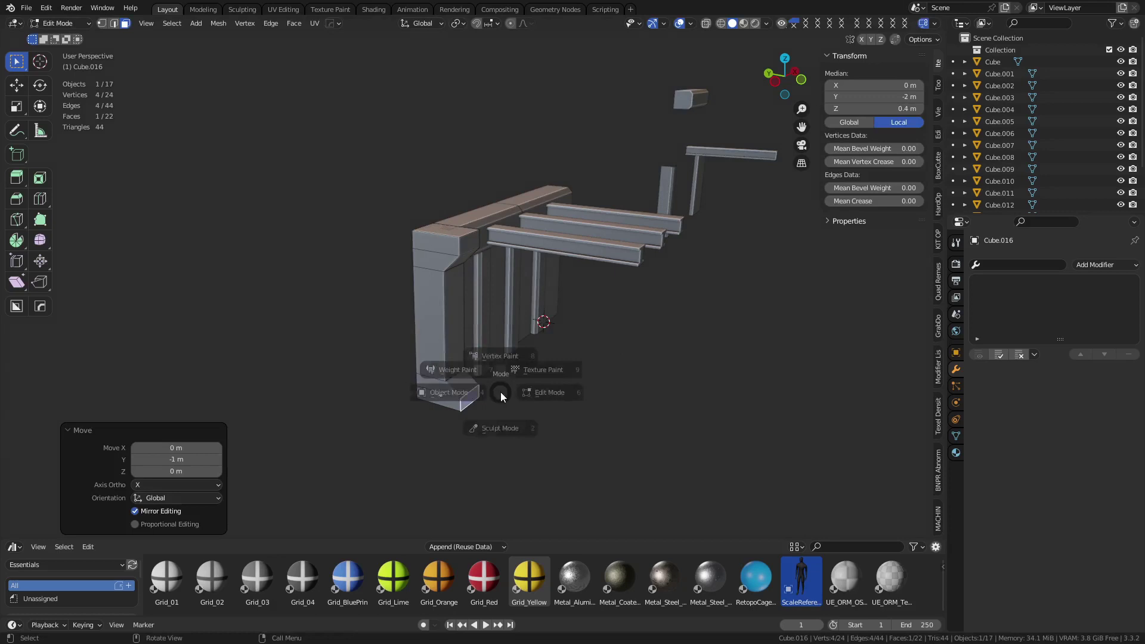
# Step: Make a linked copy of the end column 16 m along X at the wall's +X end
pyautogui.moveTo(533, 379); pyautogui.dragTo(488, 356, button='middle')
pyautogui.press('Tab')
pyautogui.press('Tab')
pyautogui.hotkey('alt', 'd')
pyautogui.press('x')
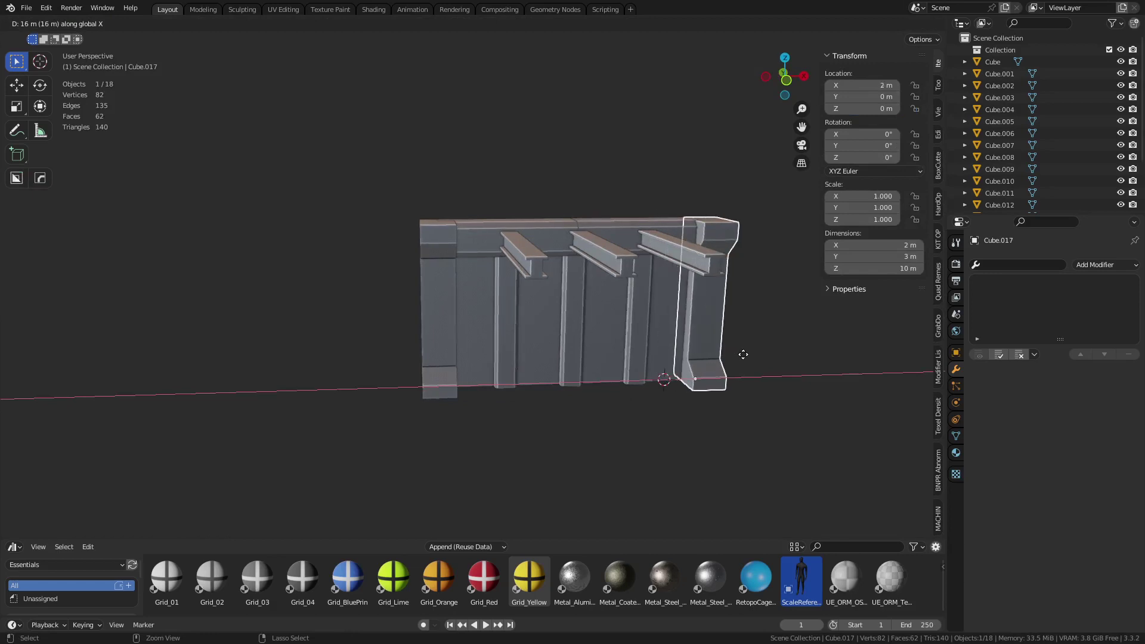
pyautogui.click(707, 385)
# Step: Make another linked copy of the end column along X to 25 m, beside the spare parts
pyautogui.moveTo(707, 385); pyautogui.dragTo(621, 431, button='middle')
pyautogui.click(613, 432)
pyautogui.keyDown('shift'); pyautogui.click(672, 405); pyautogui.keyUp('shift')
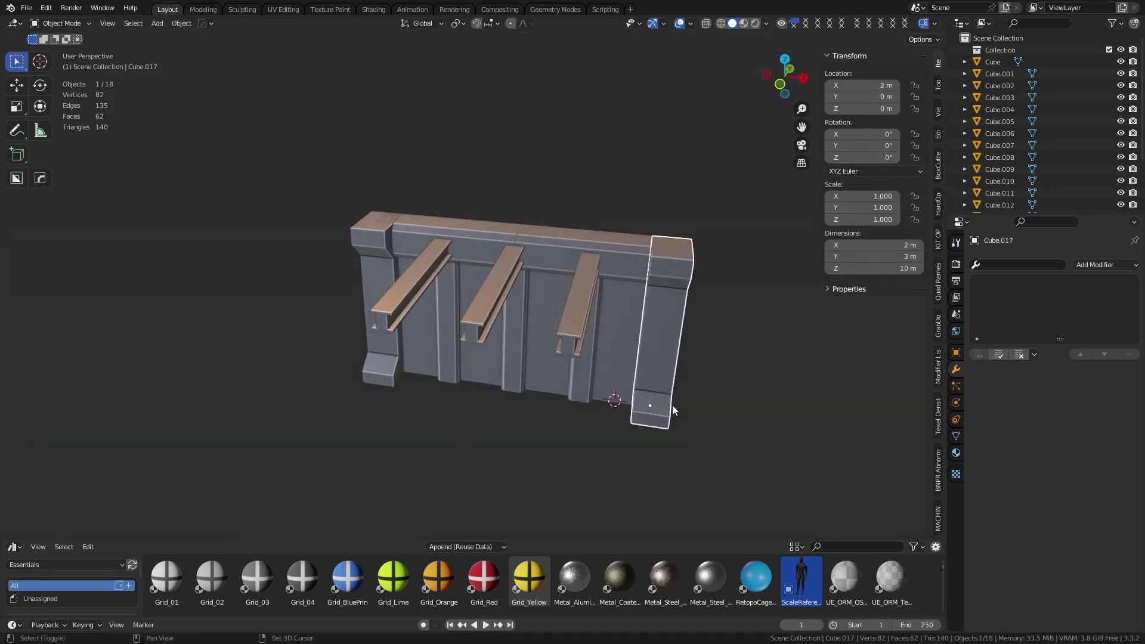
pyautogui.scroll(-5, 669, 388)
pyautogui.keyDown('shift'); pyautogui.moveTo(668, 382); pyautogui.dragTo(478, 388, button='middle'); pyautogui.keyUp('shift')
pyautogui.hotkey('alt', 'd')
pyautogui.press('x')
pyautogui.click(738, 389)
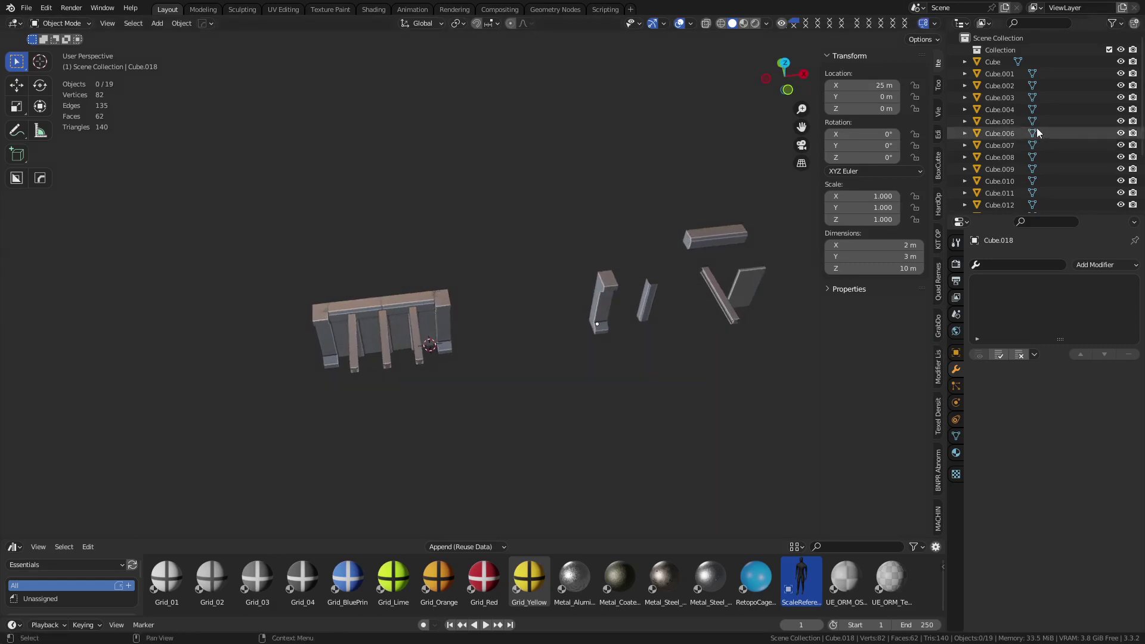
pyautogui.scroll(-4, 1000, 77)
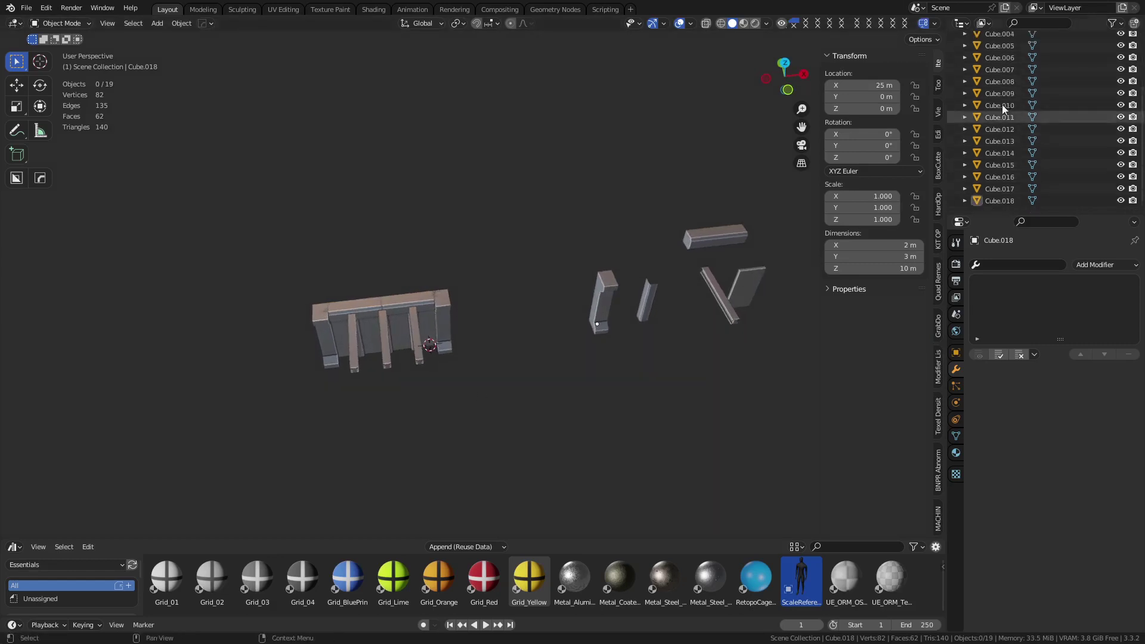
pyautogui.scroll(4, 1017, 68)
# Step: Create a collection named Assets and move the five spare parts away from the wall into it
pyautogui.scroll(-3, 576, 380)
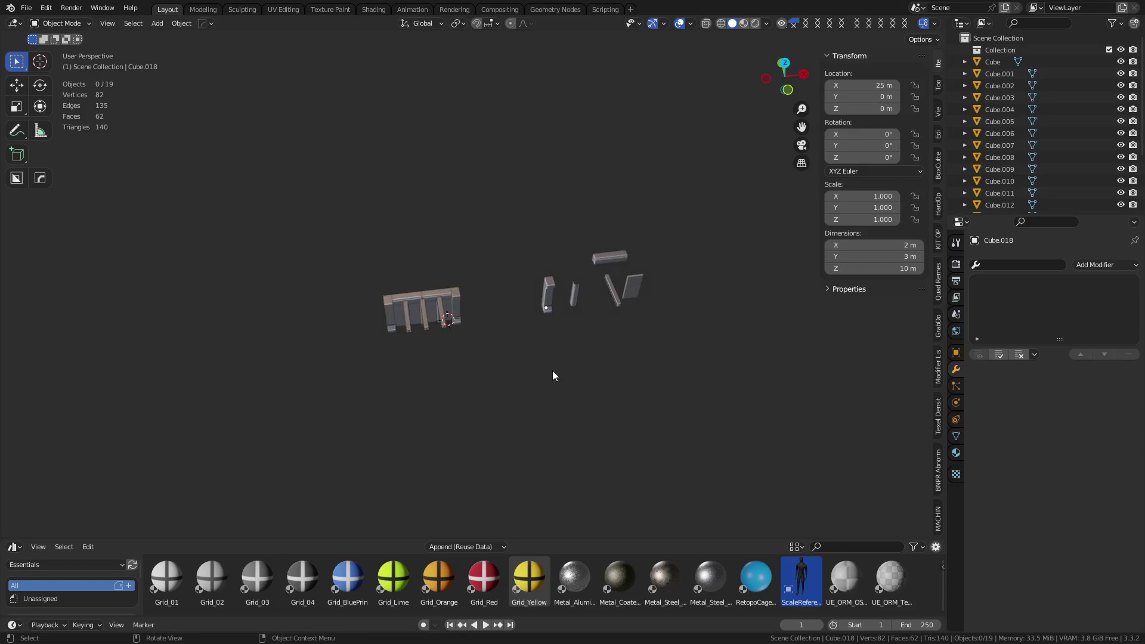
pyautogui.moveTo(526, 356); pyautogui.dragTo(739, 210)
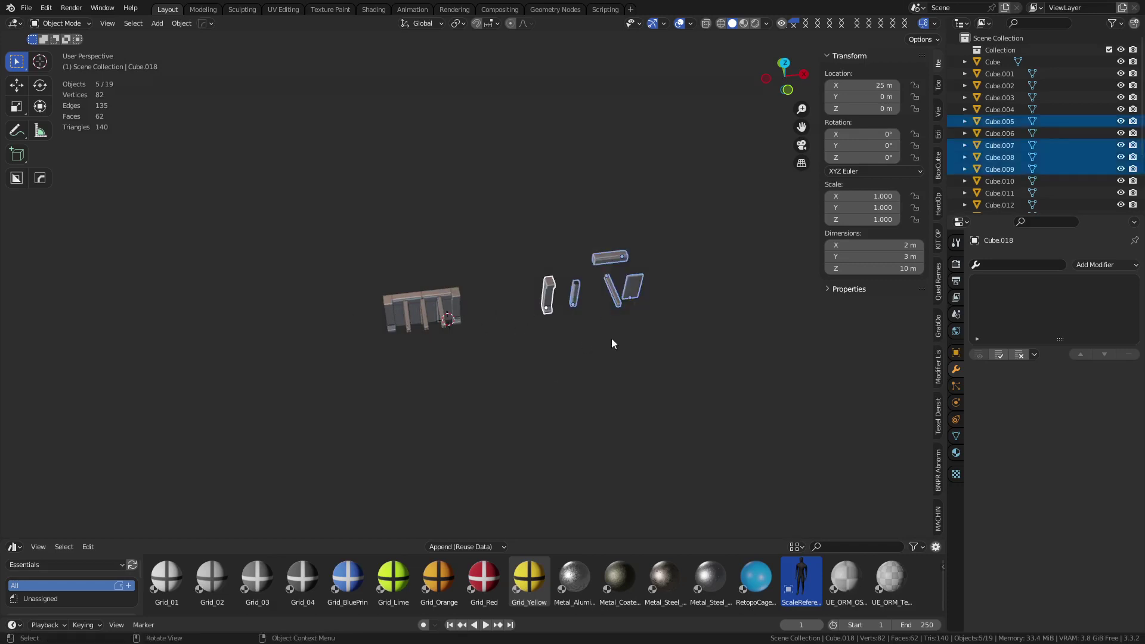
pyautogui.moveTo(516, 382); pyautogui.dragTo(696, 221)
pyautogui.press('g')
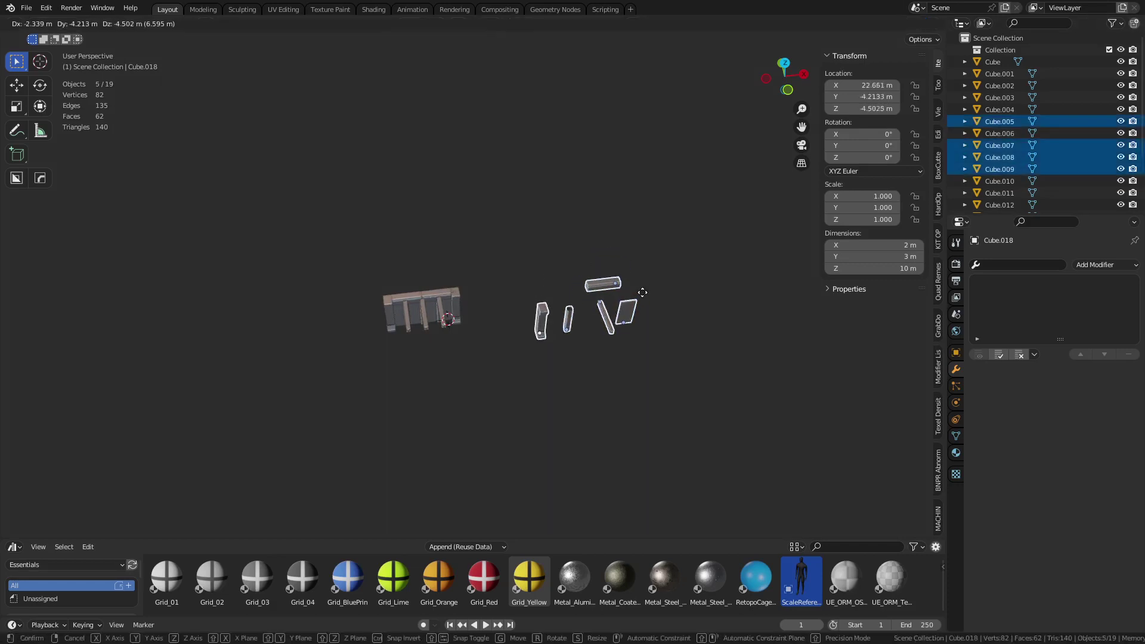
pyautogui.press('Escape')
pyautogui.press('m')
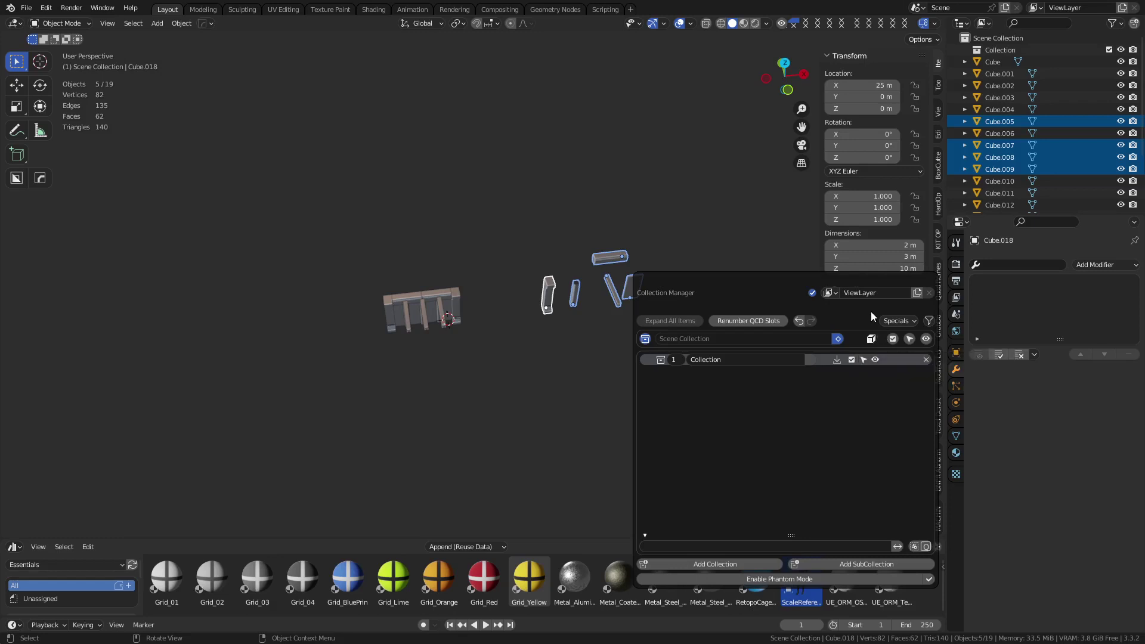
pyautogui.click(725, 564)
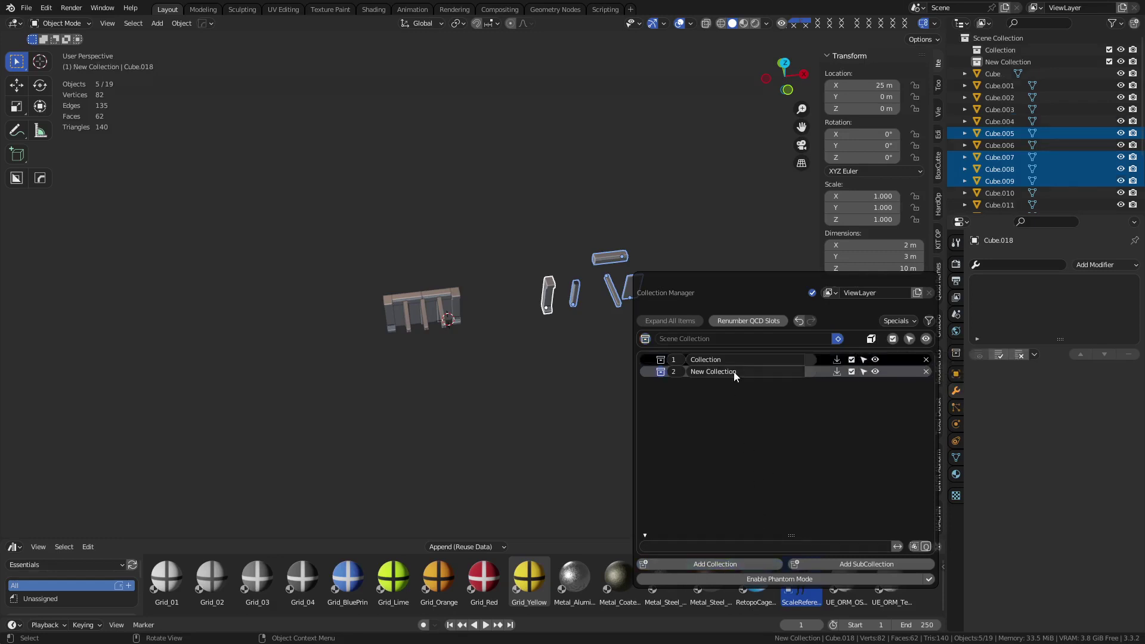
pyautogui.doubleClick(734, 372)
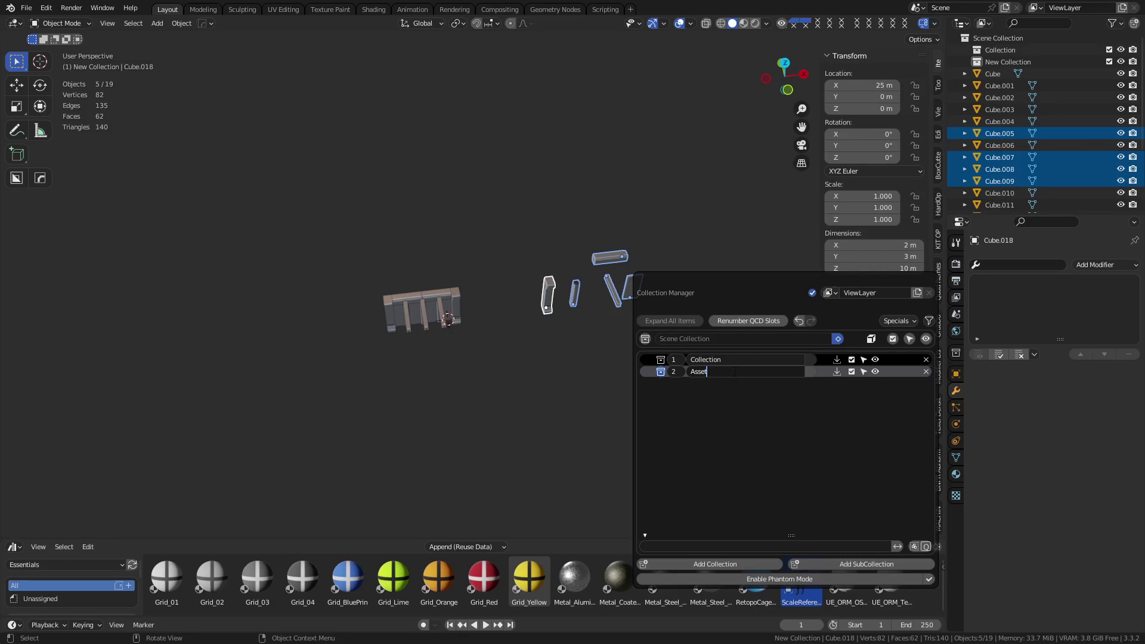
pyautogui.click(838, 373)
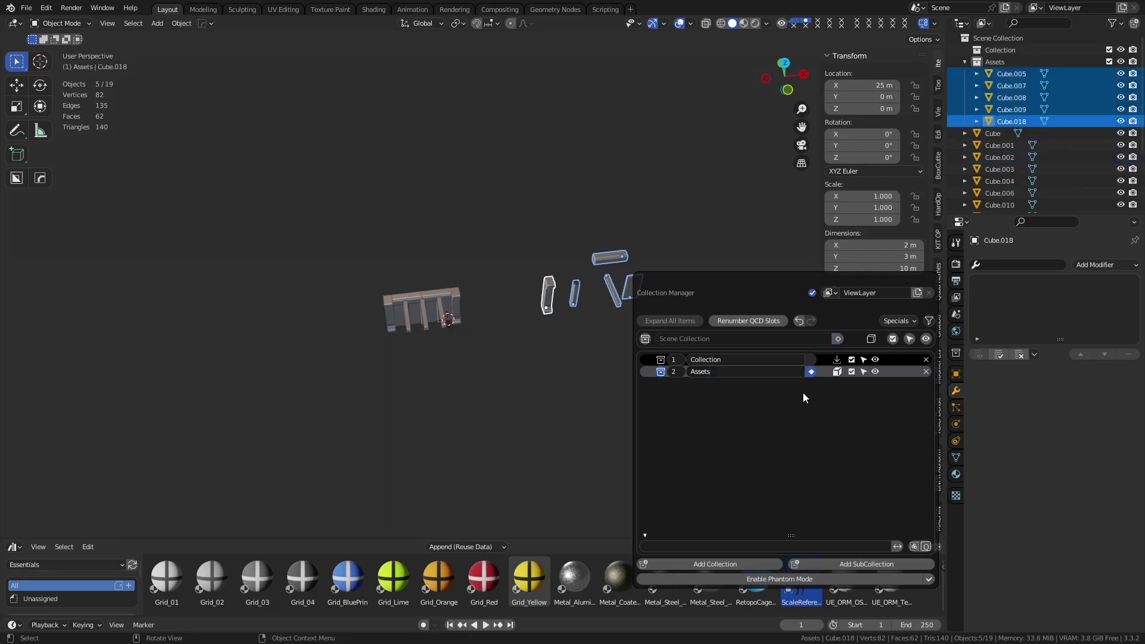
# Step: Move all assembled wall pieces into the existing collection named Collection and collapse the collection listing
pyautogui.moveTo(320, 383); pyautogui.dragTo(469, 269)
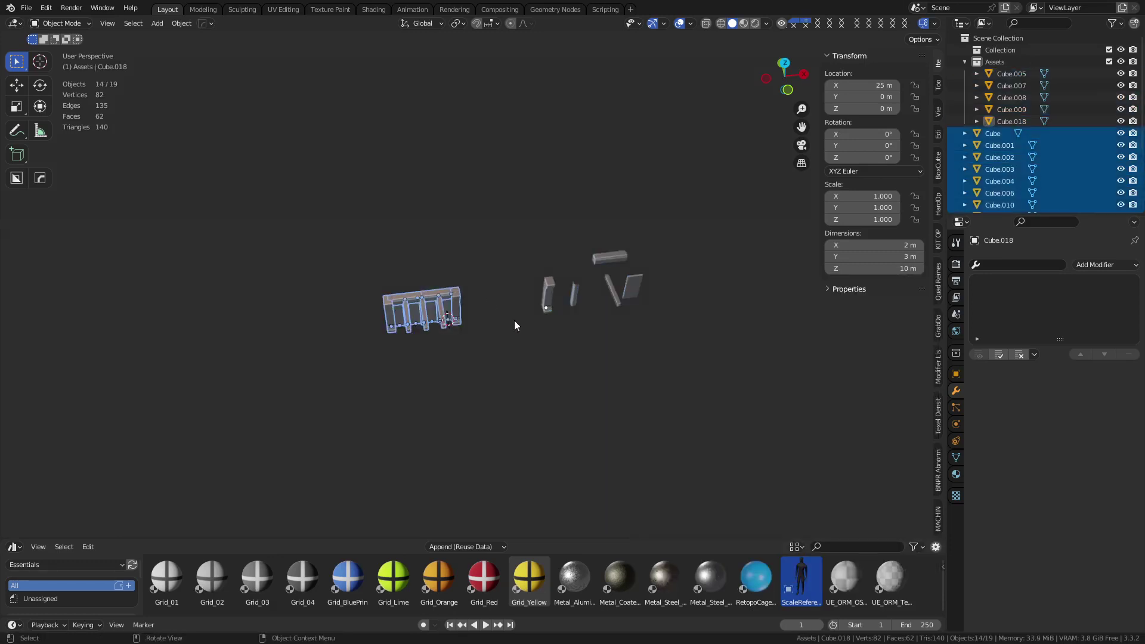
pyautogui.press('m')
pyautogui.click(835, 412)
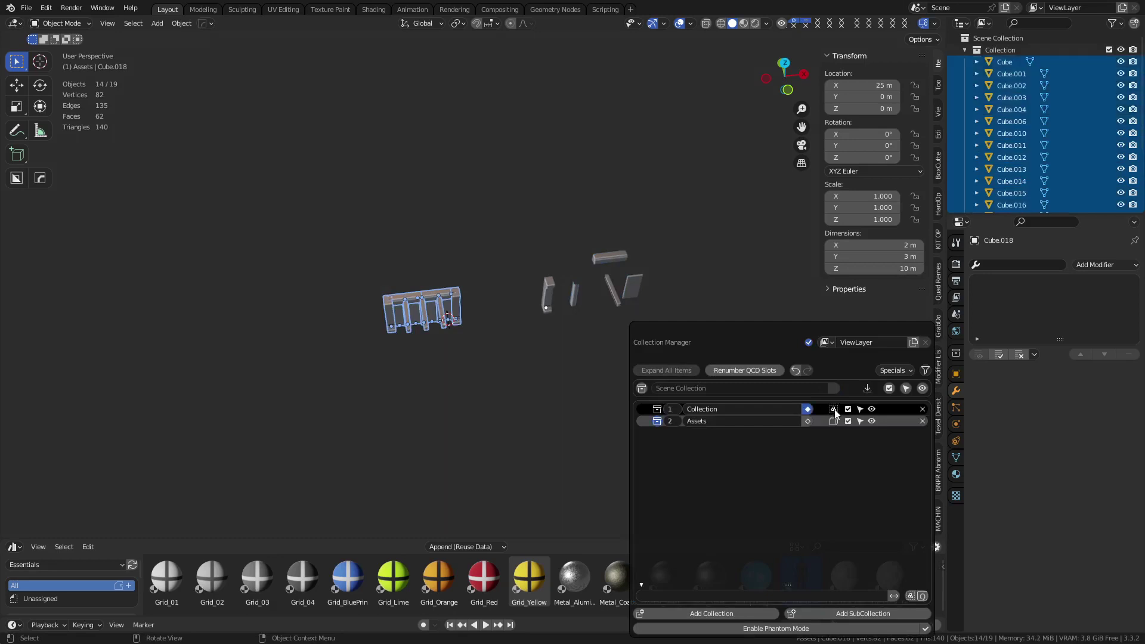
pyautogui.click(478, 339)
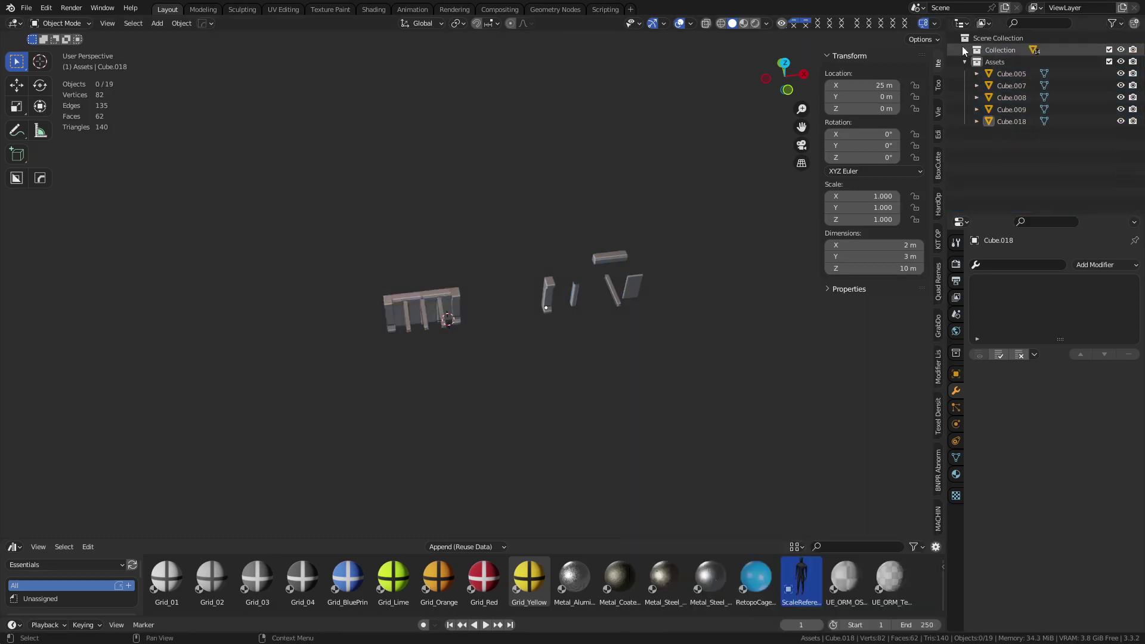
pyautogui.click(965, 50)
# Step: Make an unlinked duplicate of the wall slab at X -4 m, offset 24 m along X
pyautogui.moveTo(544, 354); pyautogui.dragTo(482, 361, button='middle')
pyautogui.scroll(3, 461, 349)
pyautogui.scroll(2, 528, 359)
pyautogui.click(394, 297)
pyautogui.keyDown('shift'); pyautogui.moveTo(476, 310); pyautogui.dragTo(439, 311, button='middle'); pyautogui.keyUp('shift')
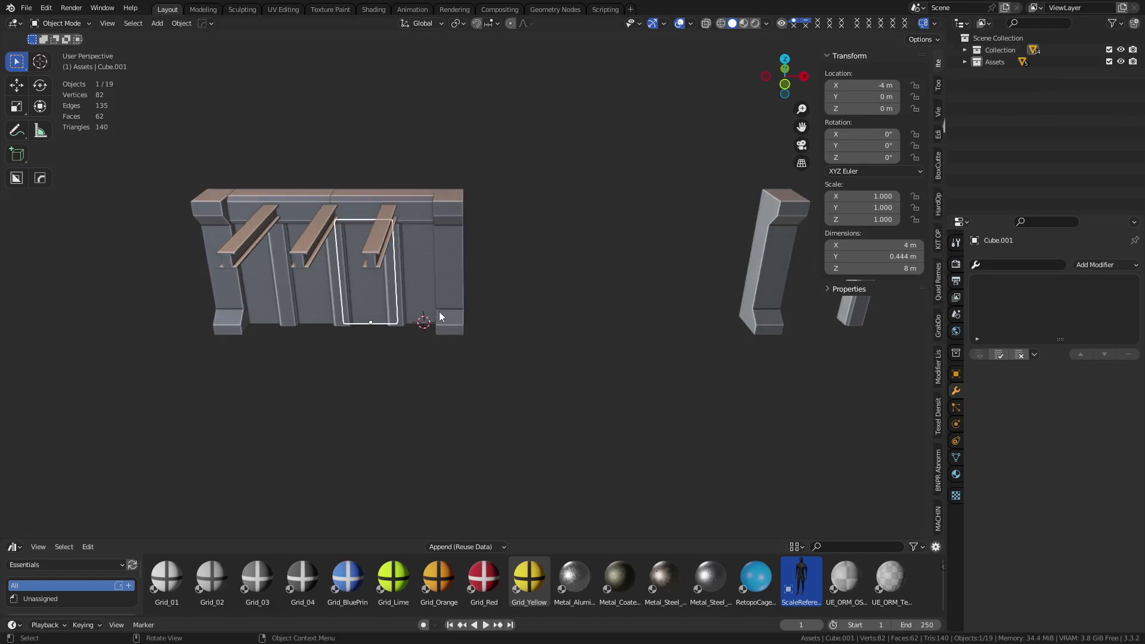
pyautogui.hotkey('shift', 'd')
pyautogui.press('x')
pyautogui.click(647, 331)
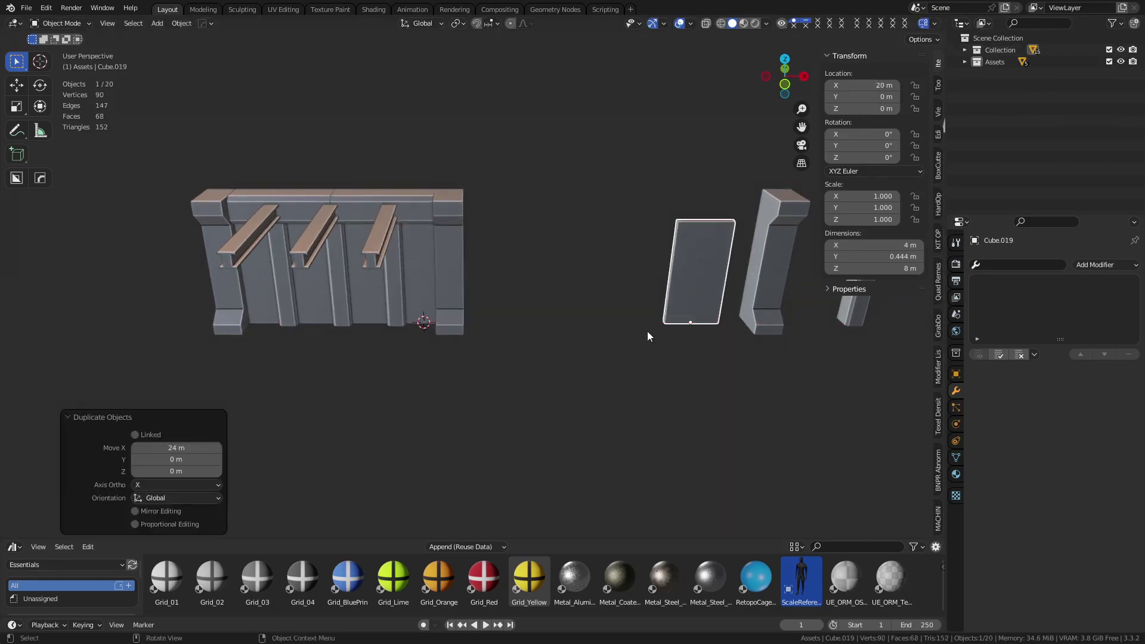
# Step: Add a centred vertical loop cut to the duplicated slab and bevel it 0.749 m wide
pyautogui.keyDown('ctrl'); pyautogui.scroll(-1, 641, 334); pyautogui.keyUp('ctrl')
pyautogui.moveTo(653, 335); pyautogui.dragTo(524, 343, button='middle')
pyautogui.scroll(1, 656, 334)
pyautogui.hotkey('ctrl', 'Tab')
pyautogui.click(600, 348)
pyautogui.hotkey('ctrl', 'r')
pyautogui.click(550, 350)
pyautogui.rightClick(570, 346)
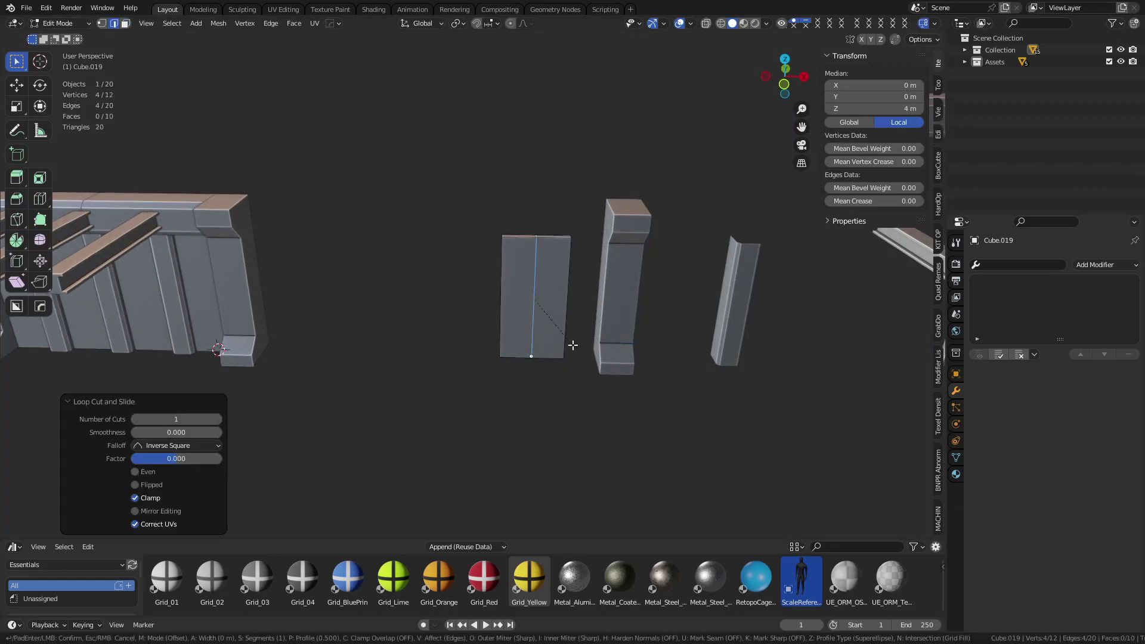
pyautogui.hotkey('ctrl', 'b')
pyautogui.click(641, 372)
# Step: Add one horizontal loop cut near the duplicated slab's bottom edge and another near its top edge
pyautogui.hotkey('ctrl', 'r')
pyautogui.click(548, 330)
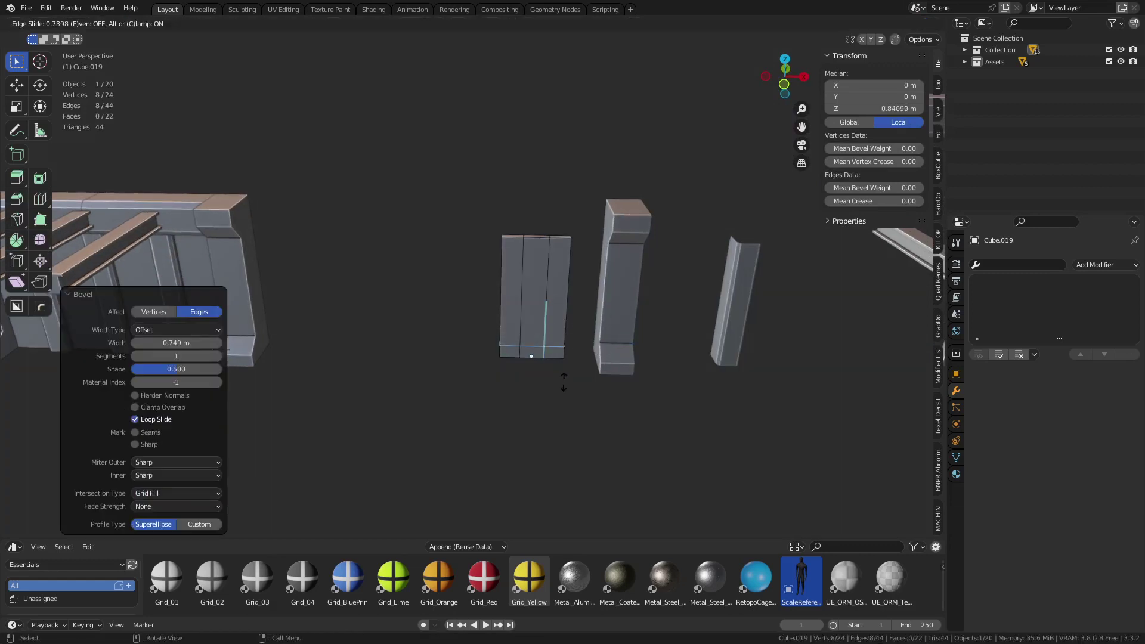
pyautogui.click(563, 381)
pyautogui.hotkey('ctrl', 'r')
pyautogui.click(545, 304)
pyautogui.click(540, 272)
# Step: Bridge the duplicated slab's central front and back faces to open a tall window, and return to Object Mode
pyautogui.press('3')
pyautogui.moveTo(533, 308); pyautogui.dragTo(478, 320, button='middle')
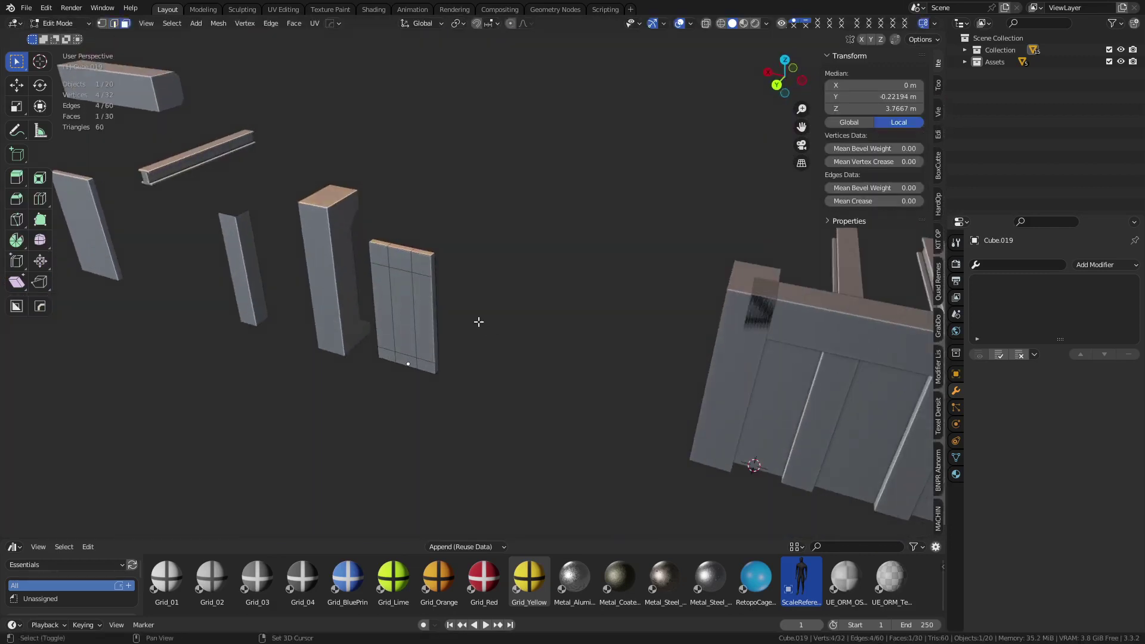
pyautogui.click(418, 304)
pyautogui.hotkey('ctrl', 'e')
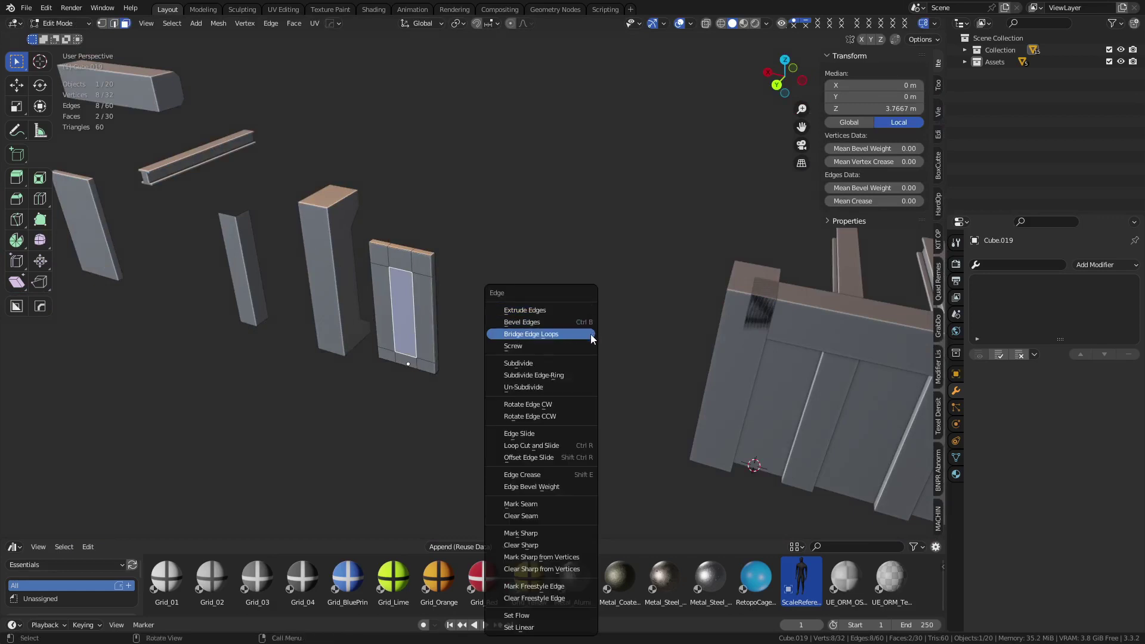
pyautogui.click(590, 334)
pyautogui.press('Tab')
pyautogui.click(532, 338)
pyautogui.moveTo(631, 322); pyautogui.dragTo(550, 378, button='middle')
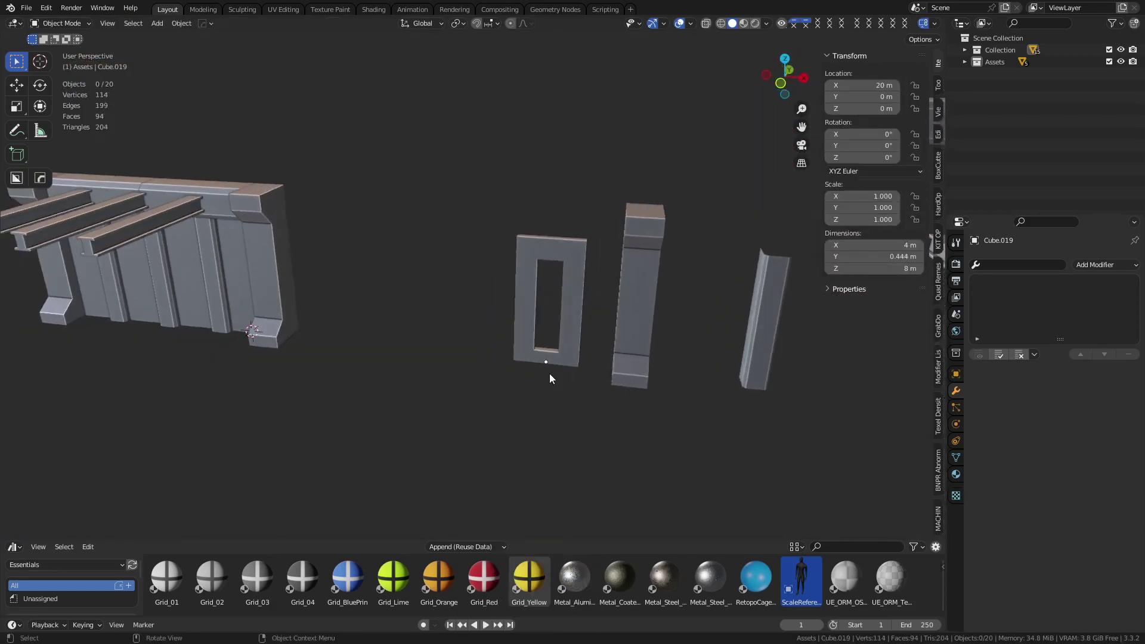
# Step: Link the window slab's object data to the wall slab at X -8 m
pyautogui.click(528, 327)
pyautogui.moveTo(528, 328); pyautogui.dragTo(195, 333, button='middle')
pyautogui.click(242, 299)
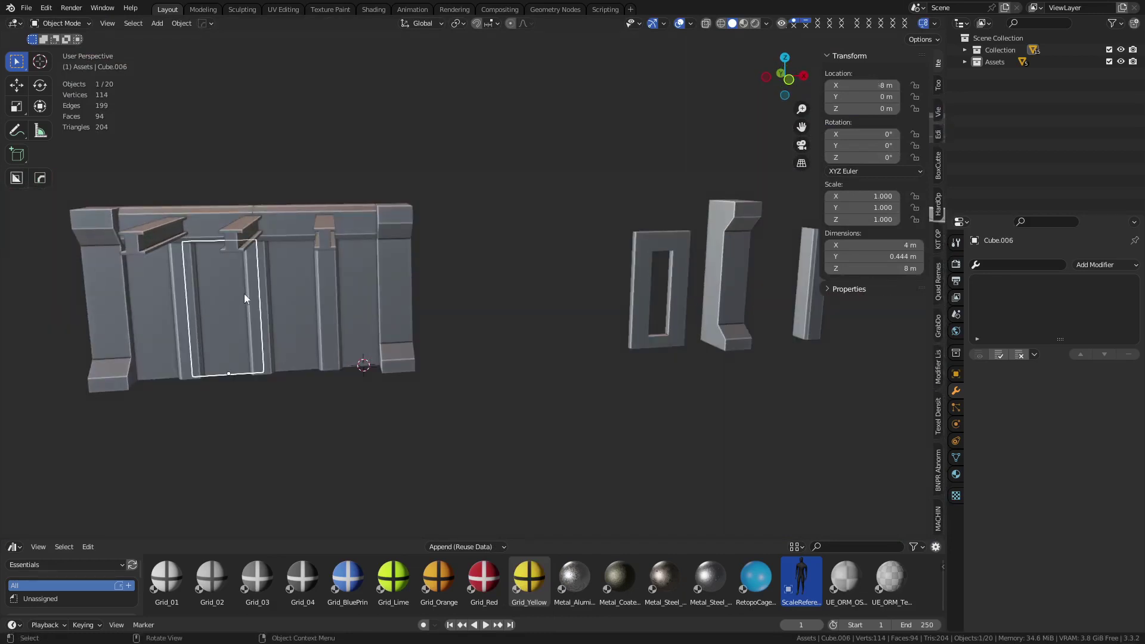
pyautogui.keyDown('shift'); pyautogui.click(649, 294); pyautogui.keyUp('shift')
pyautogui.click(224, 306)
pyautogui.keyDown('shift'); pyautogui.click(655, 285); pyautogui.keyUp('shift')
pyautogui.click(227, 313)
pyautogui.keyDown('shift'); pyautogui.click(643, 288); pyautogui.keyUp('shift')
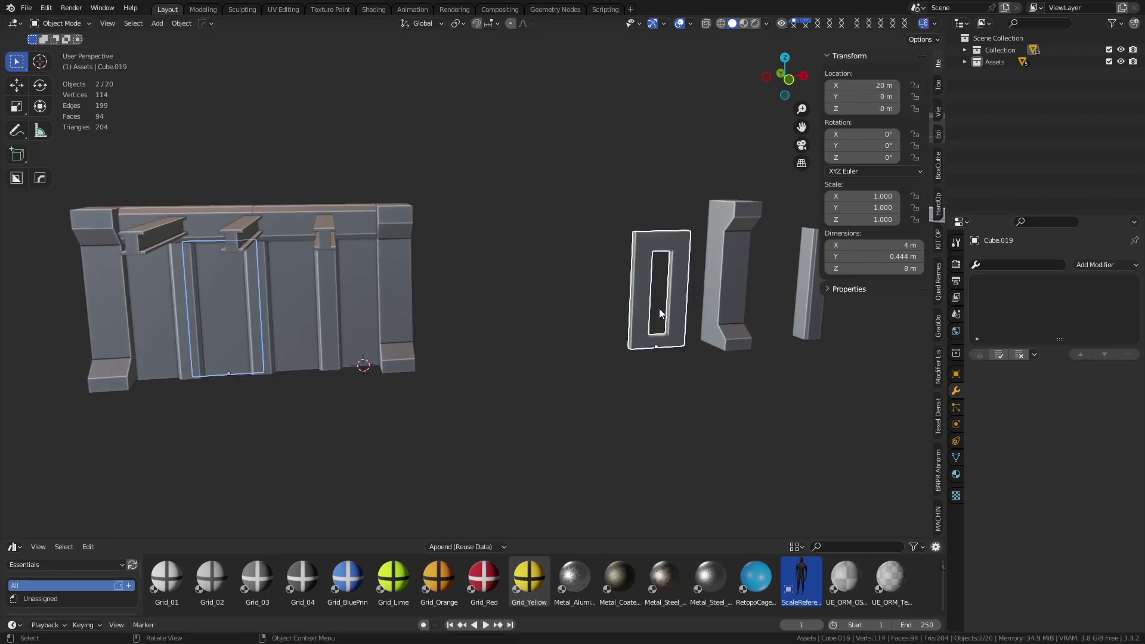
pyautogui.hotkey('ctrl', 'l')
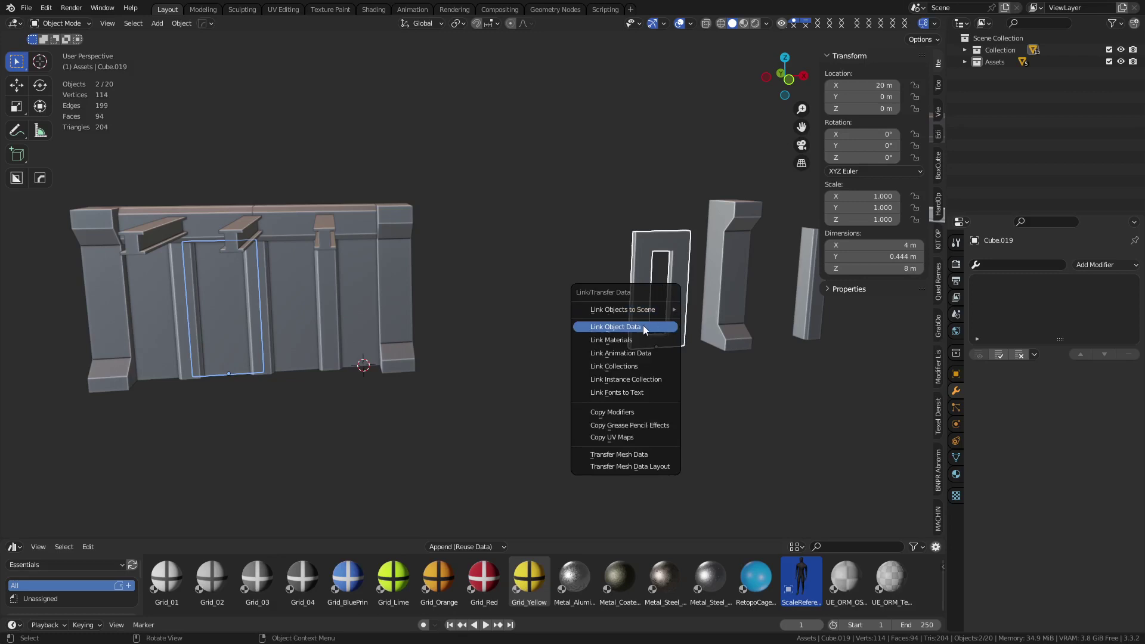
pyautogui.click(644, 329)
pyautogui.hotkey('alt', 'a')
# Step: Link the window slab's object data to the neighbouring wall slab on the +X side of the first window
pyautogui.moveTo(324, 366); pyautogui.dragTo(405, 349, button='middle')
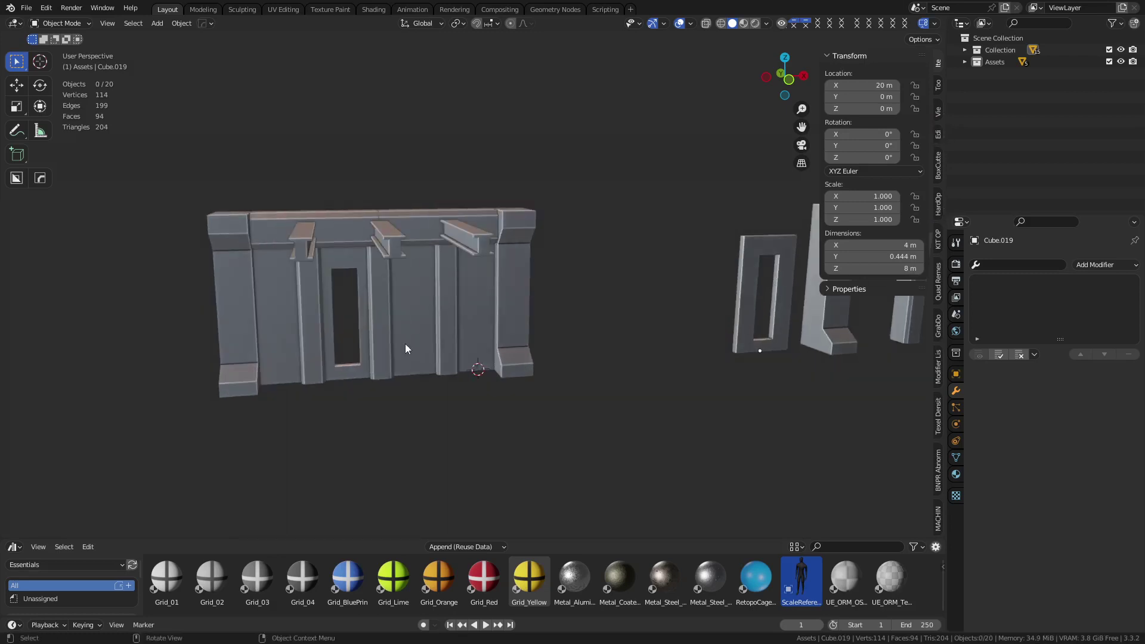
pyautogui.click(405, 349)
pyautogui.keyDown('shift'); pyautogui.click(742, 288); pyautogui.keyUp('shift')
pyautogui.hotkey('ctrl', 'l')
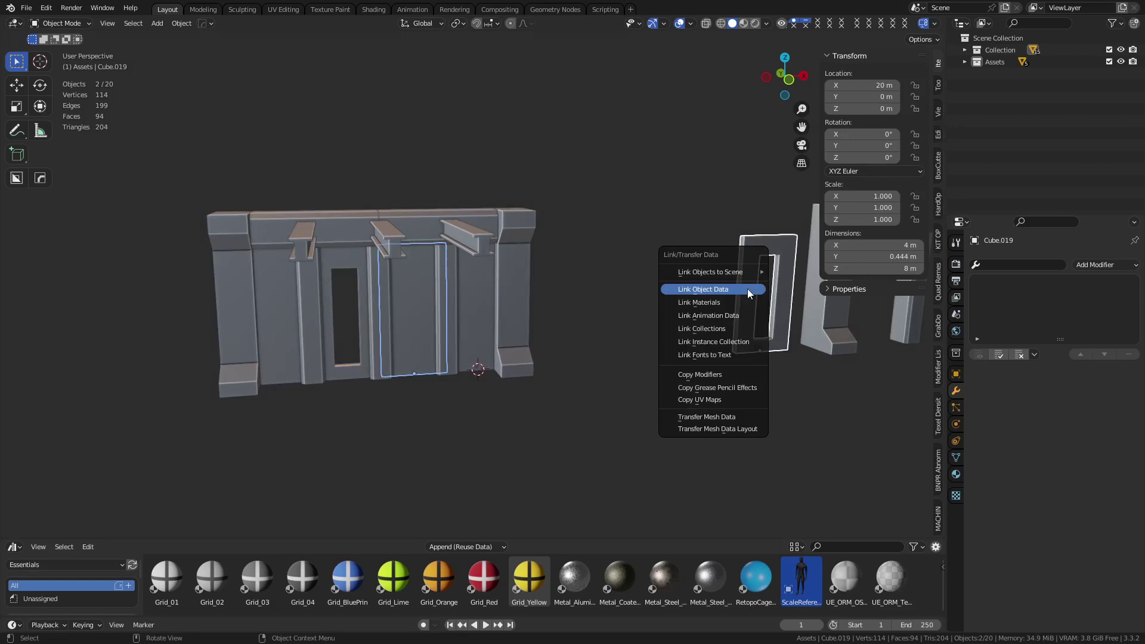
pyautogui.click(746, 289)
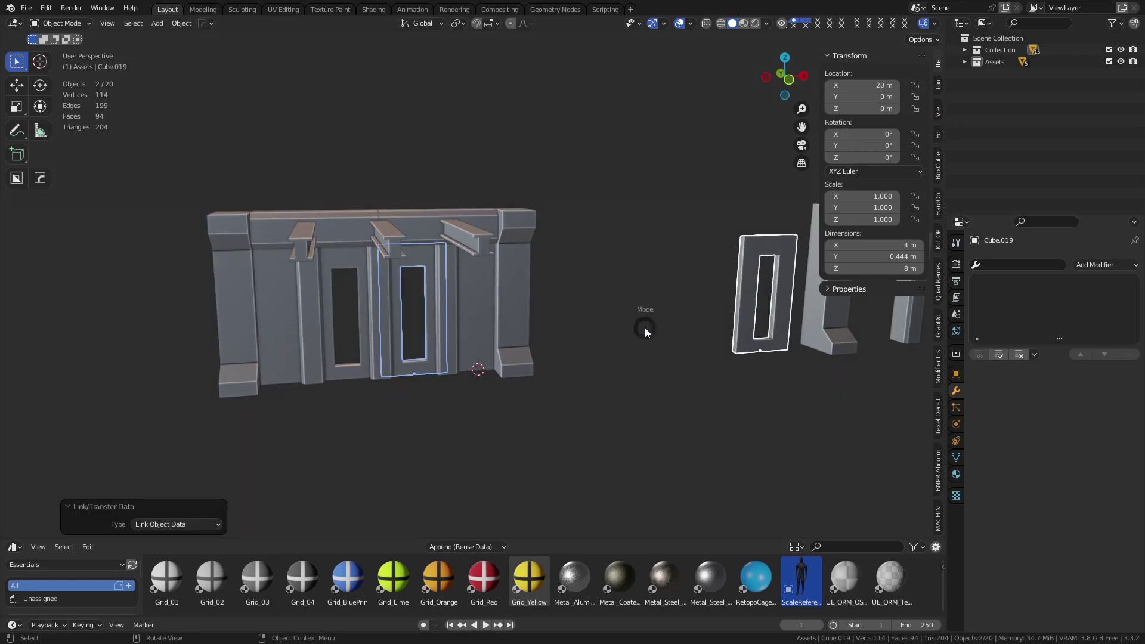
pyautogui.click(763, 351)
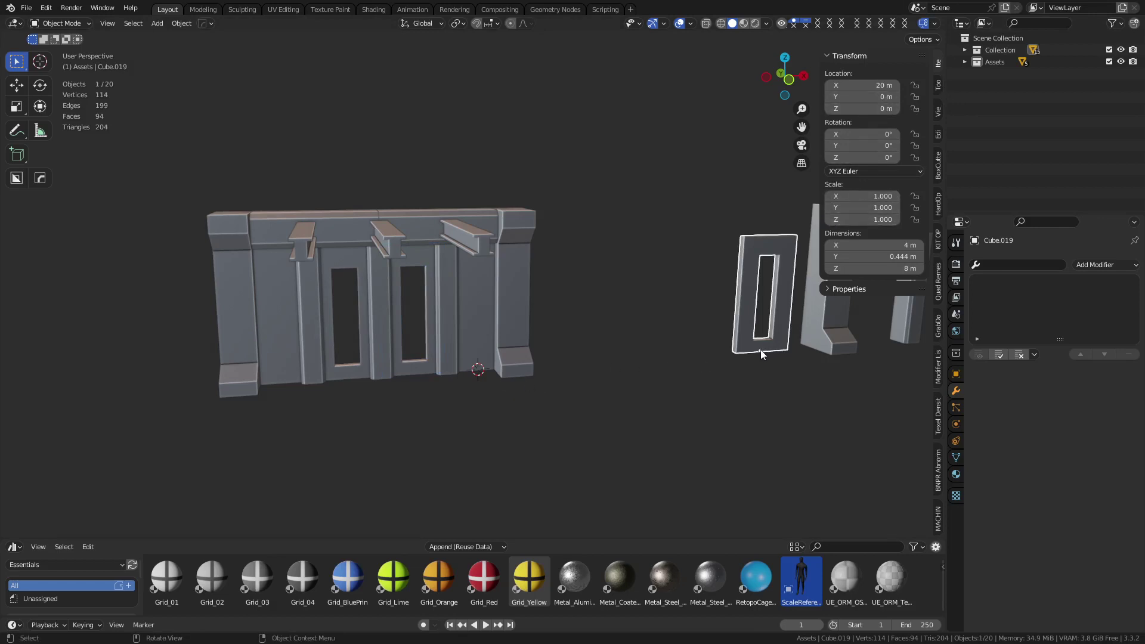
pyautogui.click(334, 379)
pyautogui.click(471, 373)
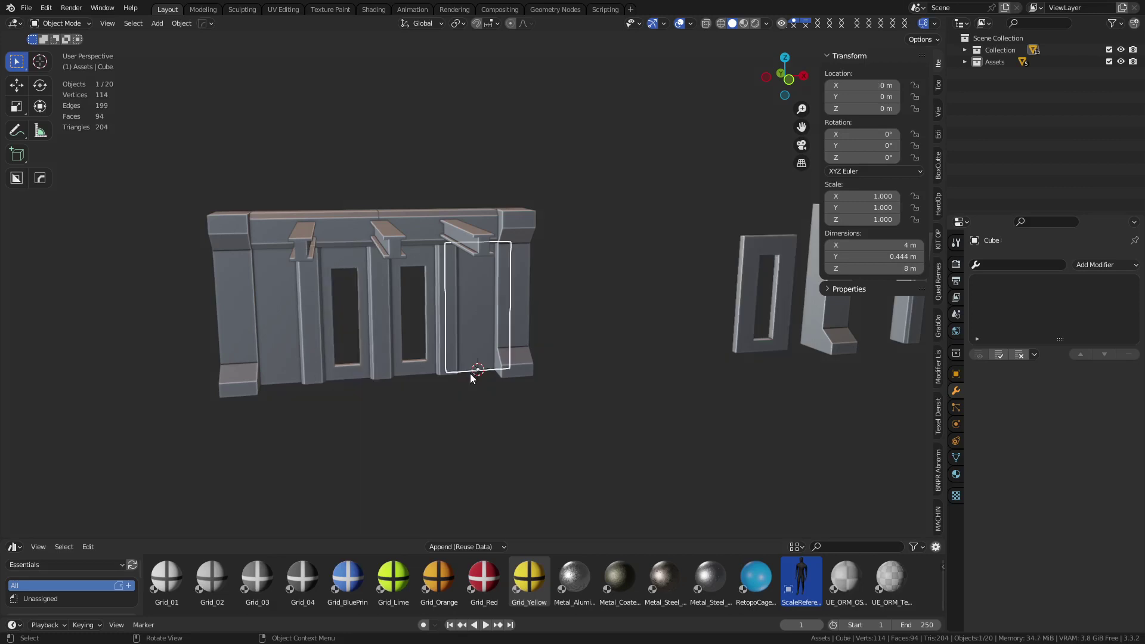
pyautogui.click(734, 334)
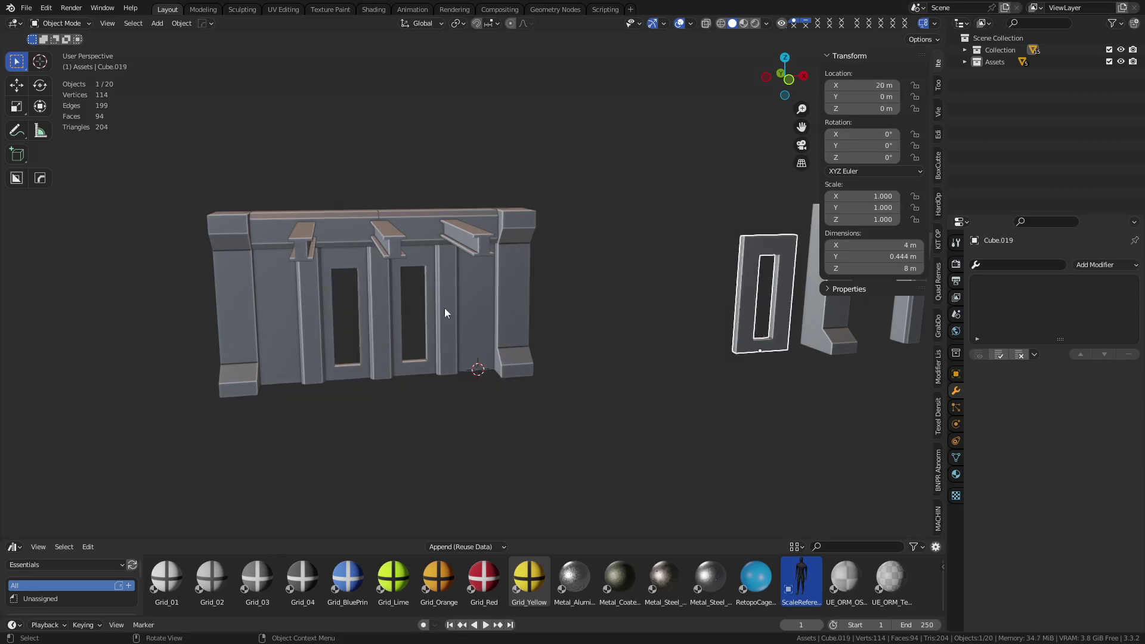
# Step: Try setting the window slab asset's object origin to the bottom corner vertex on its +X side
pyautogui.keyDown('shift'); pyautogui.moveTo(776, 360); pyautogui.dragTo(690, 364, button='middle'); pyautogui.keyUp('shift')
pyautogui.hotkey('ctrl', 'Tab')
pyautogui.click(736, 367)
pyautogui.click(739, 352)
pyautogui.hotkey('shift', 's')
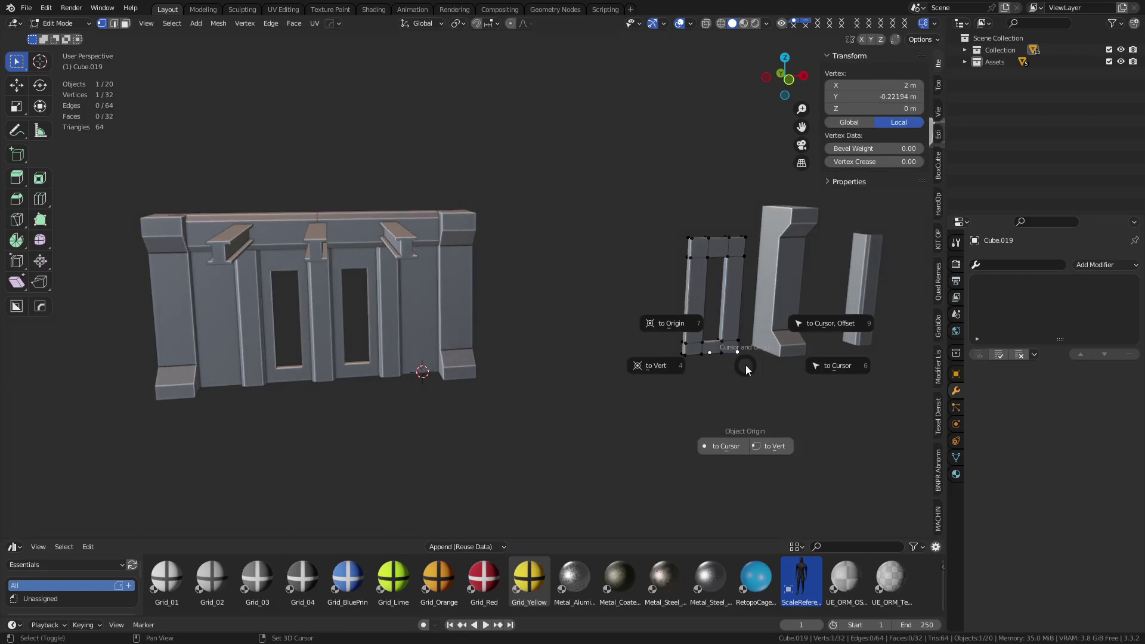
pyautogui.click(776, 452)
pyautogui.press('Tab')
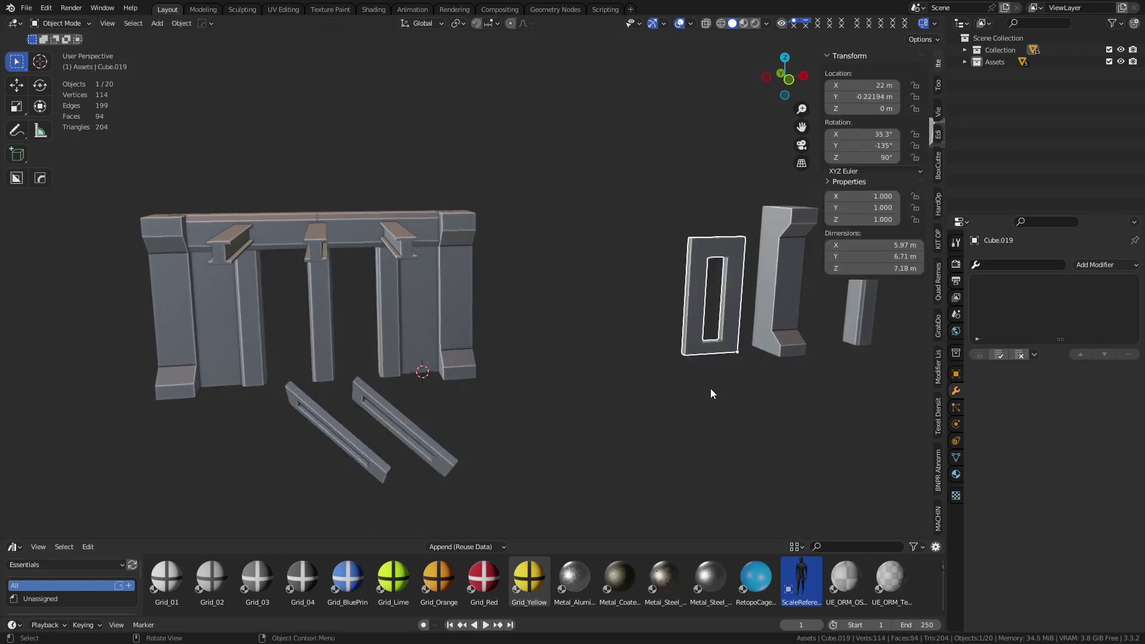
# Step: Undo the window slab's origin change and return to Object Mode
pyautogui.click(414, 441)
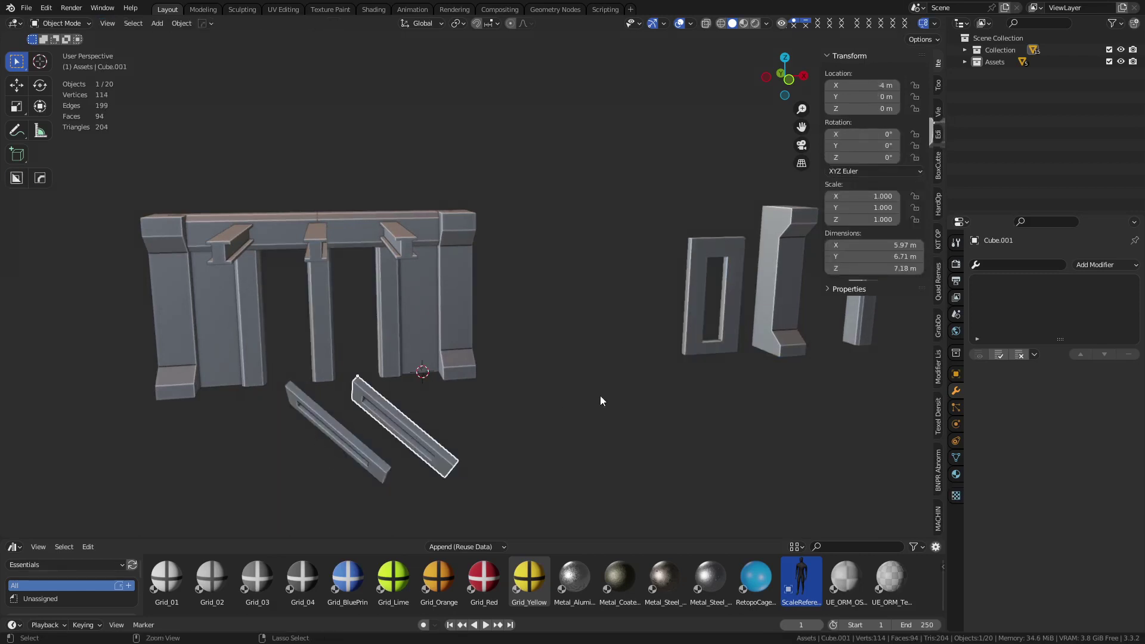
pyautogui.hotkey('ctrl', 'z')
pyautogui.hotkey('ctrl', 'z')
pyautogui.press('Tab')
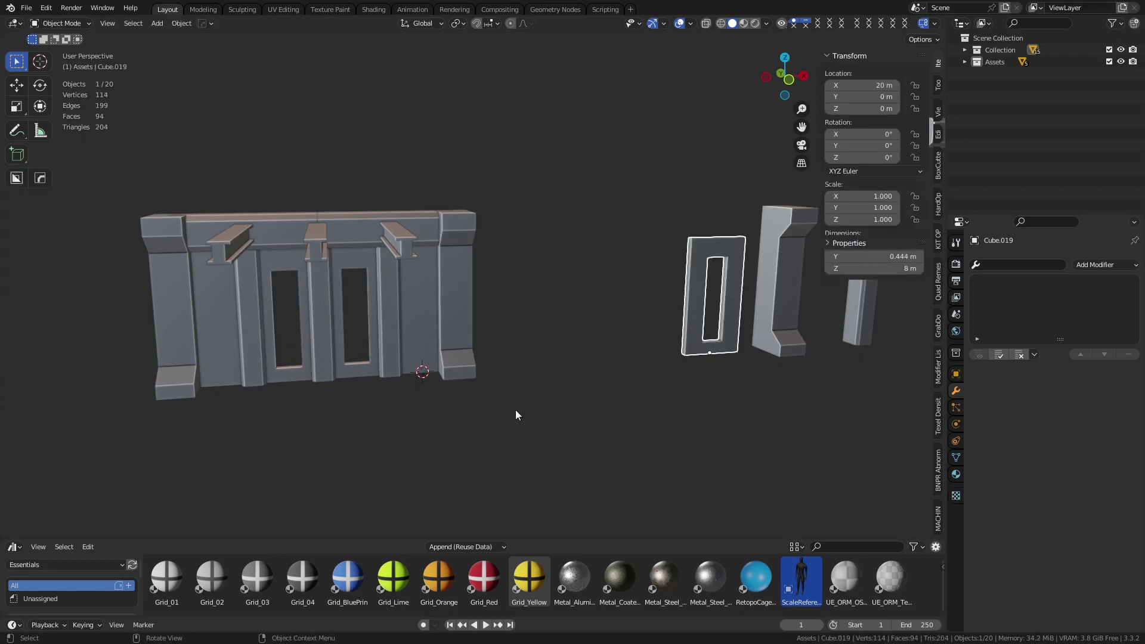
# Step: Select all six asset pieces and examine their origin points from perspective and front views
pyautogui.click(597, 386)
pyautogui.moveTo(579, 395); pyautogui.dragTo(554, 395, button='middle')
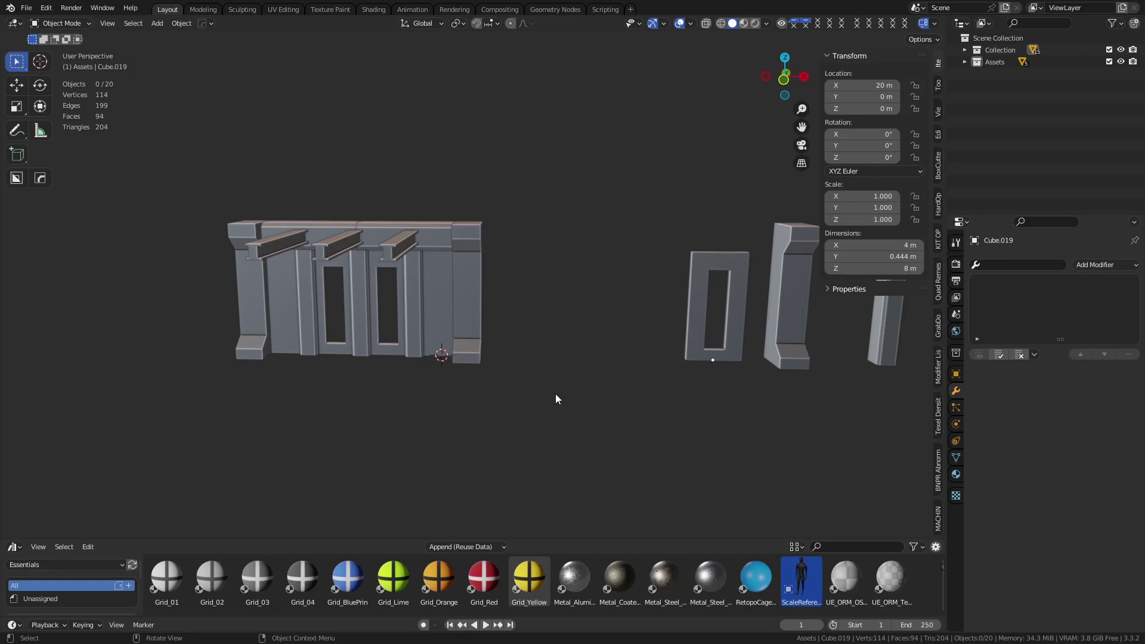
pyautogui.scroll(-3, 556, 398)
pyautogui.keyDown('shift'); pyautogui.moveTo(617, 388); pyautogui.dragTo(487, 388, button='middle'); pyautogui.keyUp('shift')
pyautogui.moveTo(392, 415); pyautogui.dragTo(758, 188)
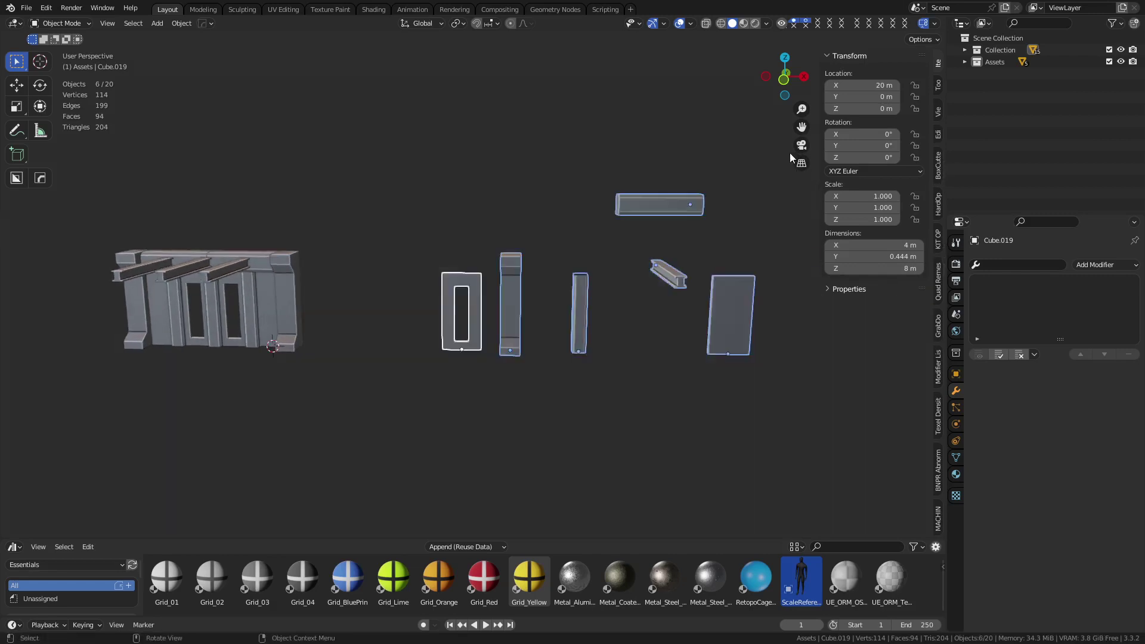
pyautogui.moveTo(653, 332); pyautogui.dragTo(591, 379, button='middle')
pyautogui.scroll(6, 452, 382)
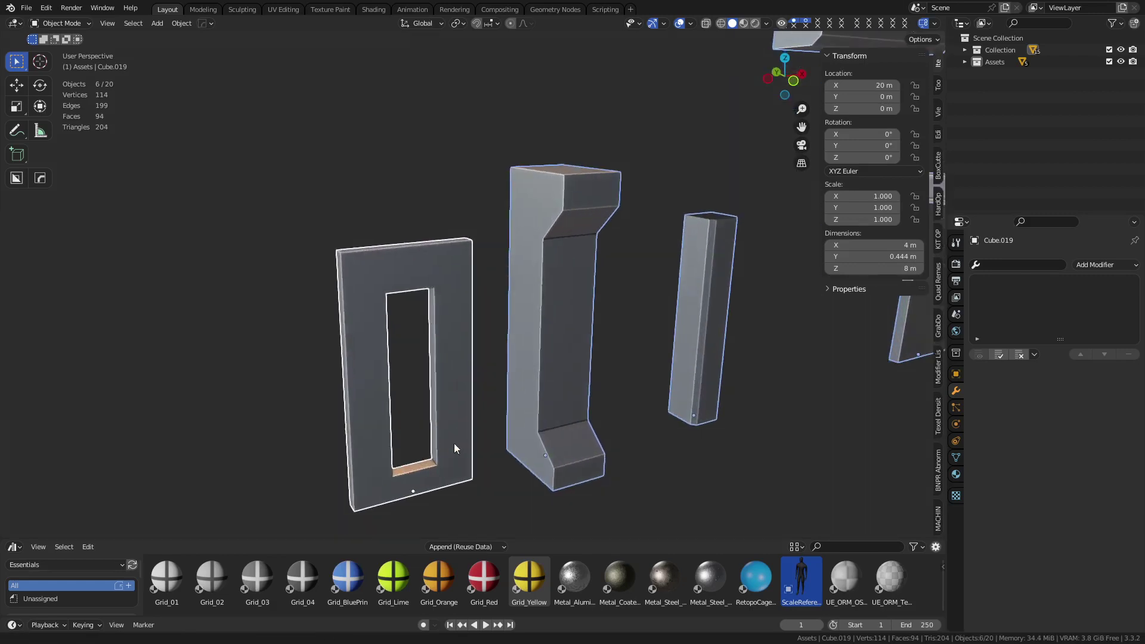
pyautogui.keyDown('shift'); pyautogui.moveTo(454, 443); pyautogui.dragTo(475, 386, button='middle'); pyautogui.keyUp('shift')
pyautogui.scroll(2, 475, 385)
pyautogui.moveTo(476, 425); pyautogui.dragTo(456, 419, button='middle')
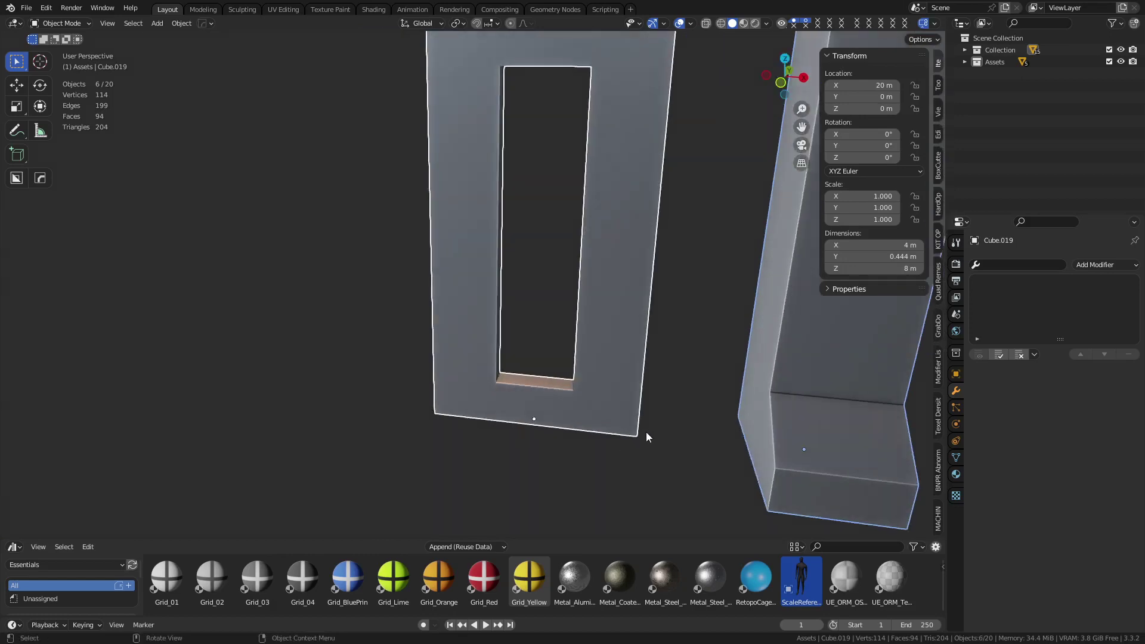
pyautogui.moveTo(645, 438); pyautogui.dragTo(507, 412, button='middle')
pyautogui.scroll(-4, 580, 447)
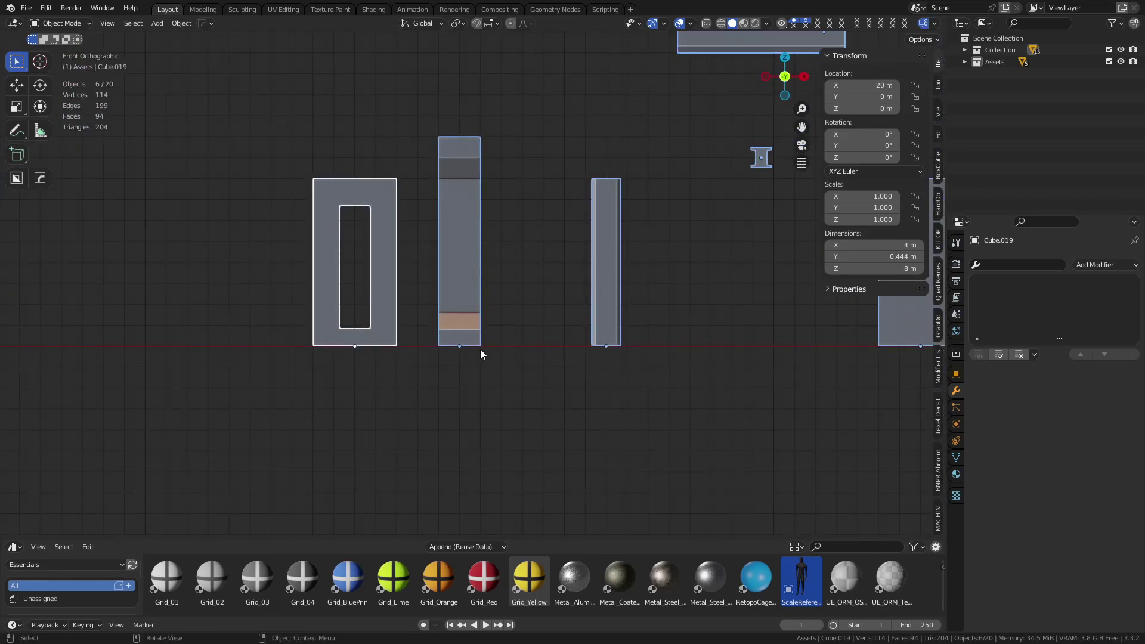
pyautogui.moveTo(483, 350); pyautogui.dragTo(540, 353, button='middle')
pyautogui.click(377, 395)
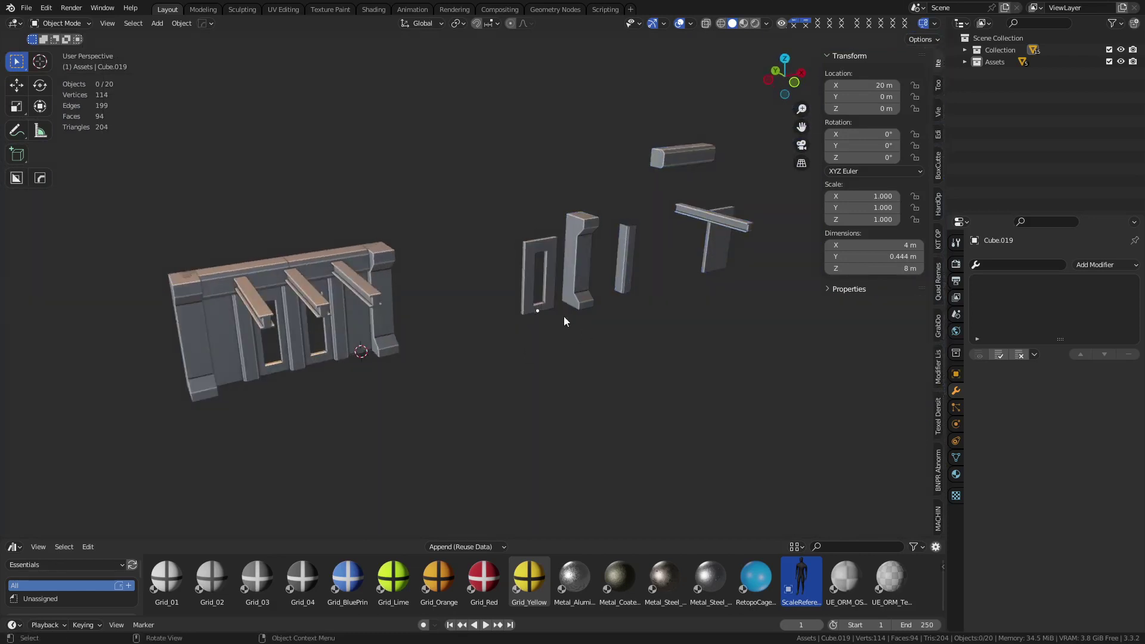
# Step: Examine the origin placement of the pillar and window slab assets and of the matching pieces in the assembled wall
pyautogui.click(586, 273)
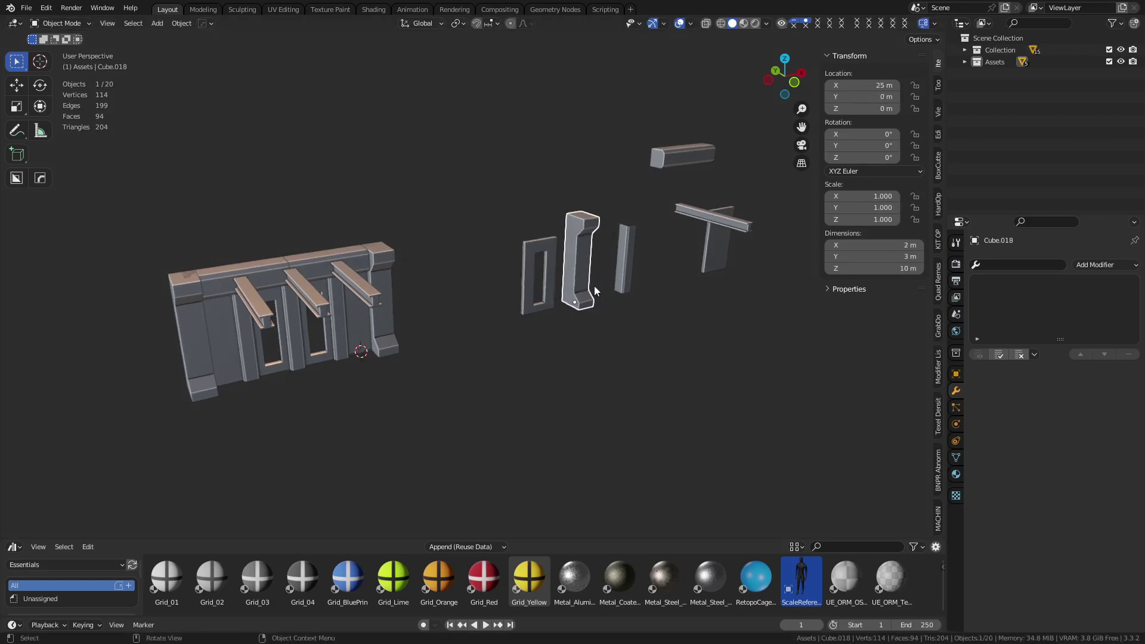
pyautogui.click(548, 313)
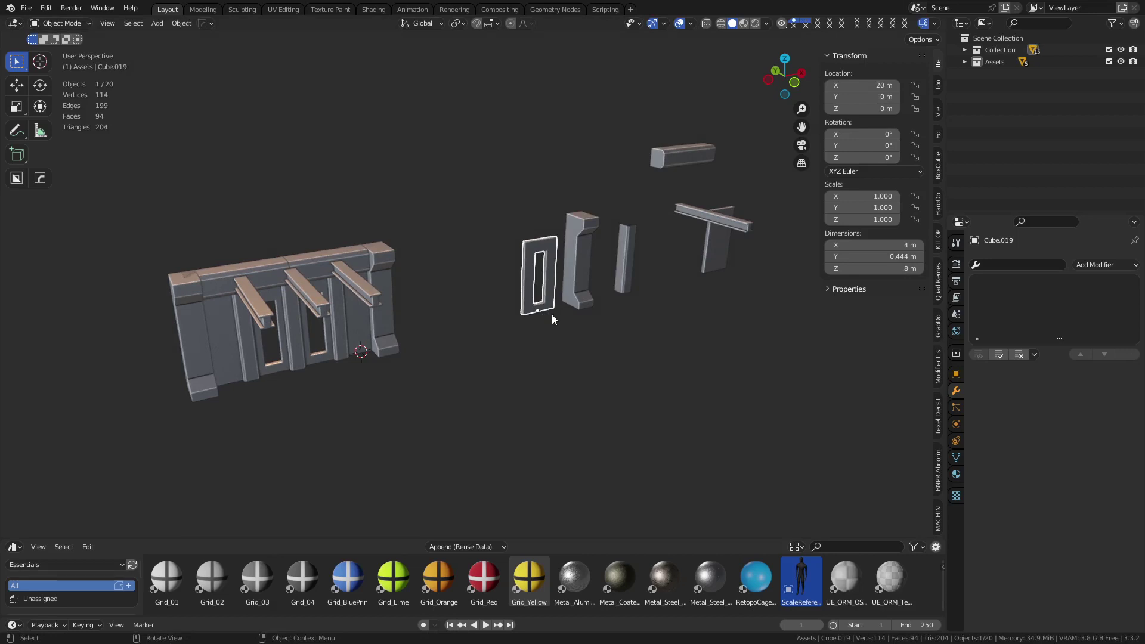
pyautogui.click(175, 364)
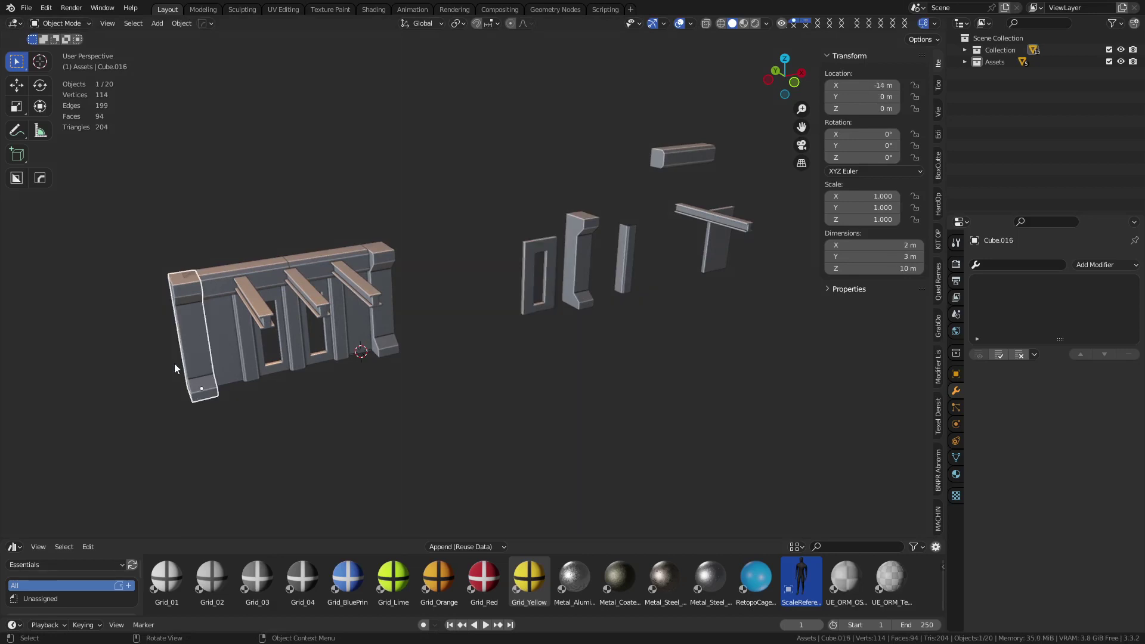
pyautogui.moveTo(237, 364); pyautogui.dragTo(534, 388, button='middle')
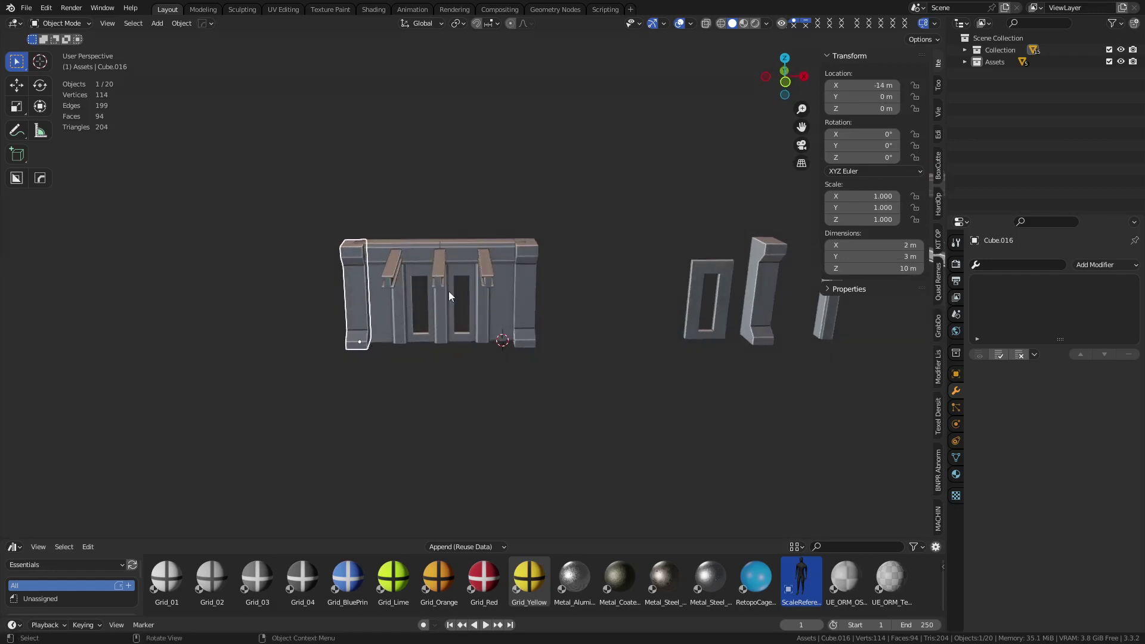
pyautogui.click(477, 339)
pyautogui.scroll(6, 490, 344)
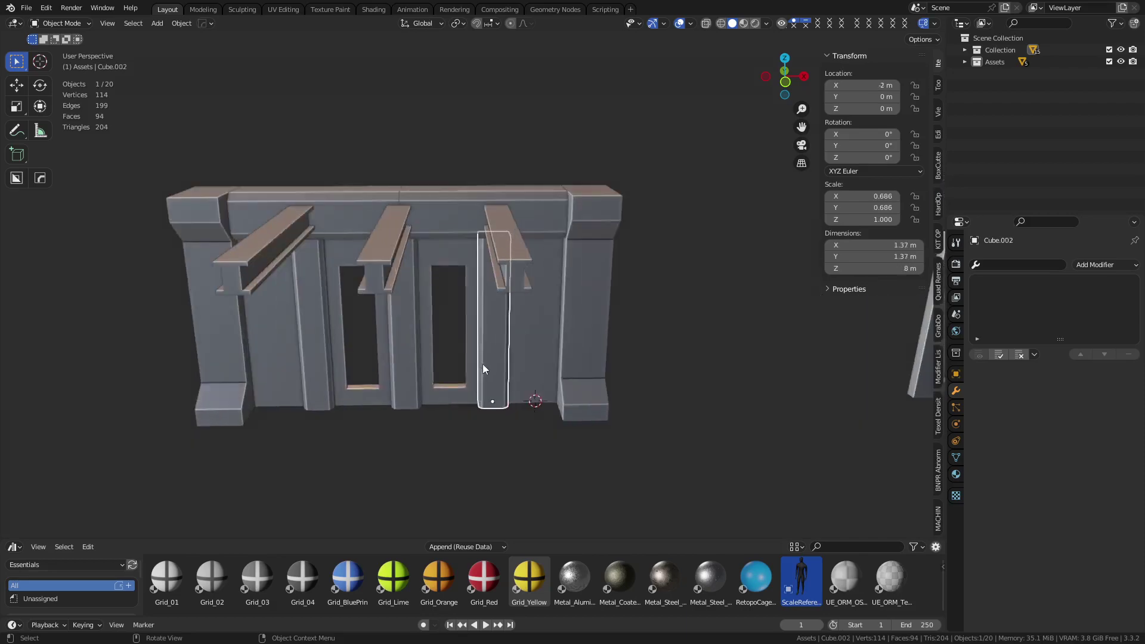
pyautogui.moveTo(512, 396); pyautogui.dragTo(477, 403, button='middle')
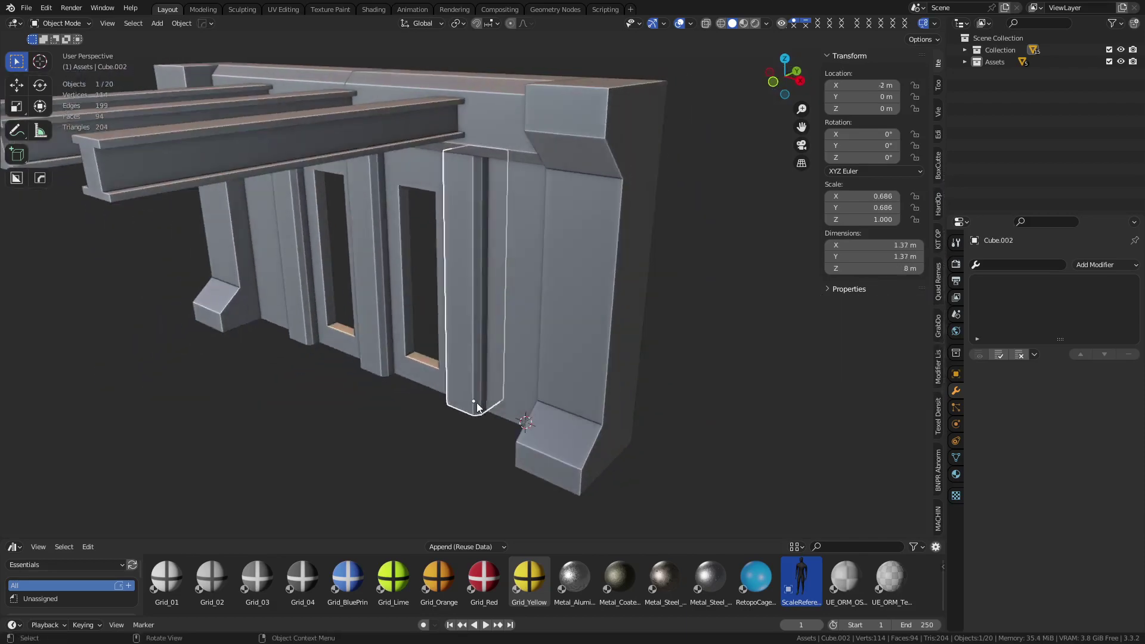
pyautogui.click(498, 410)
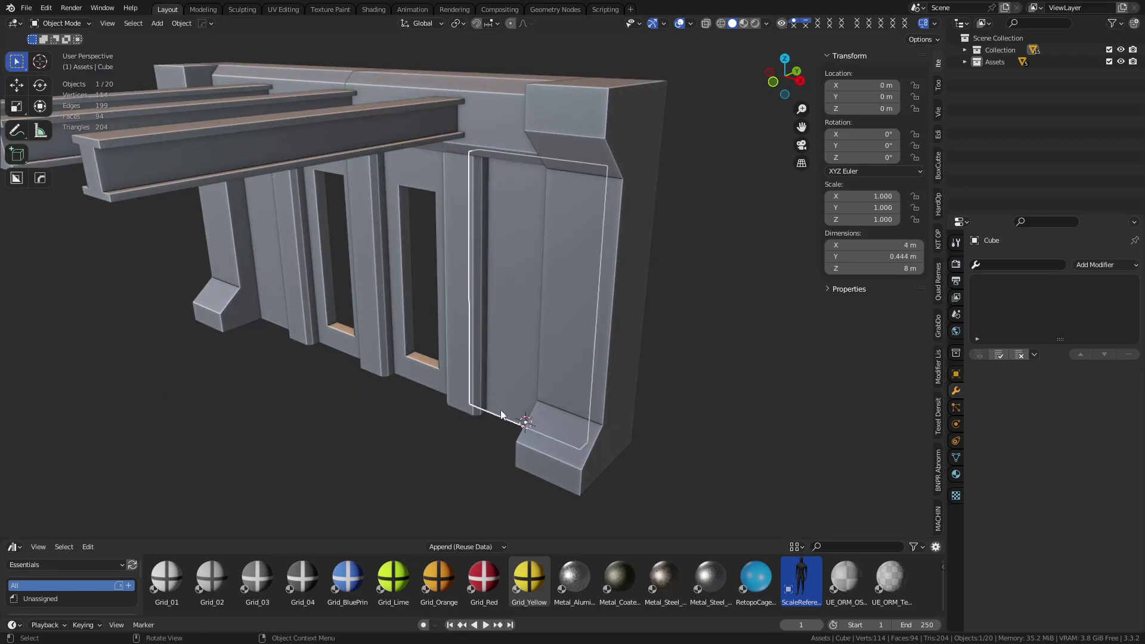
pyautogui.scroll(-3, 500, 387)
pyautogui.moveTo(495, 378); pyautogui.dragTo(703, 393, button='middle')
pyautogui.click(601, 388)
# Step: Add a 2 m cube in the left side view and raise it to Z 11 m so it sits on the wall
pyautogui.press('ctrl+KP_3')
pyautogui.keyDown('shift'); pyautogui.moveTo(732, 349); pyautogui.dragTo(546, 334, button='middle'); pyautogui.keyUp('shift')
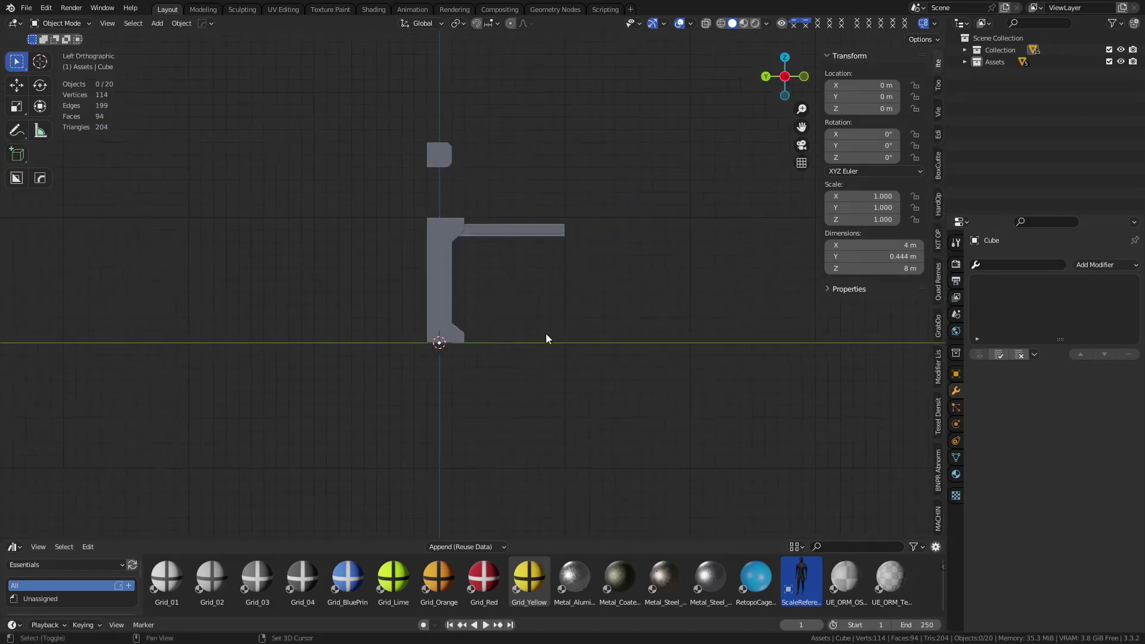
pyautogui.hotkey('shift', 'a')
pyautogui.moveTo(545, 333)
pyautogui.click(611, 359)
pyautogui.press('g')
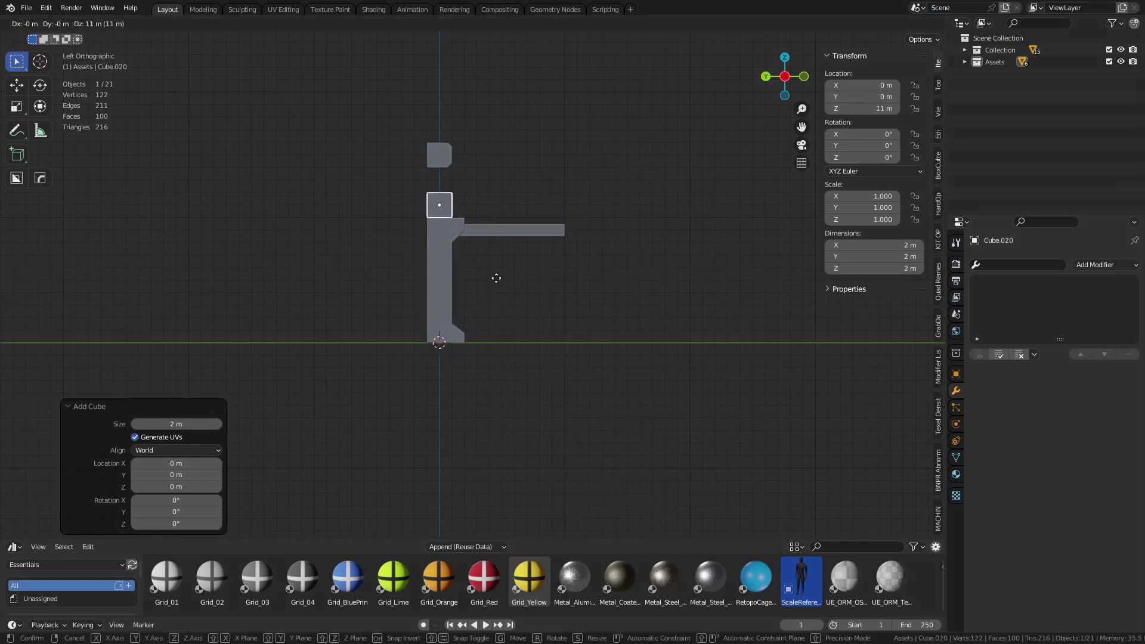
pyautogui.click(497, 285)
# Step: Stretch the cube to 11 m along Y by moving its room-side face out to the ends of the beams
pyautogui.press('Tab')
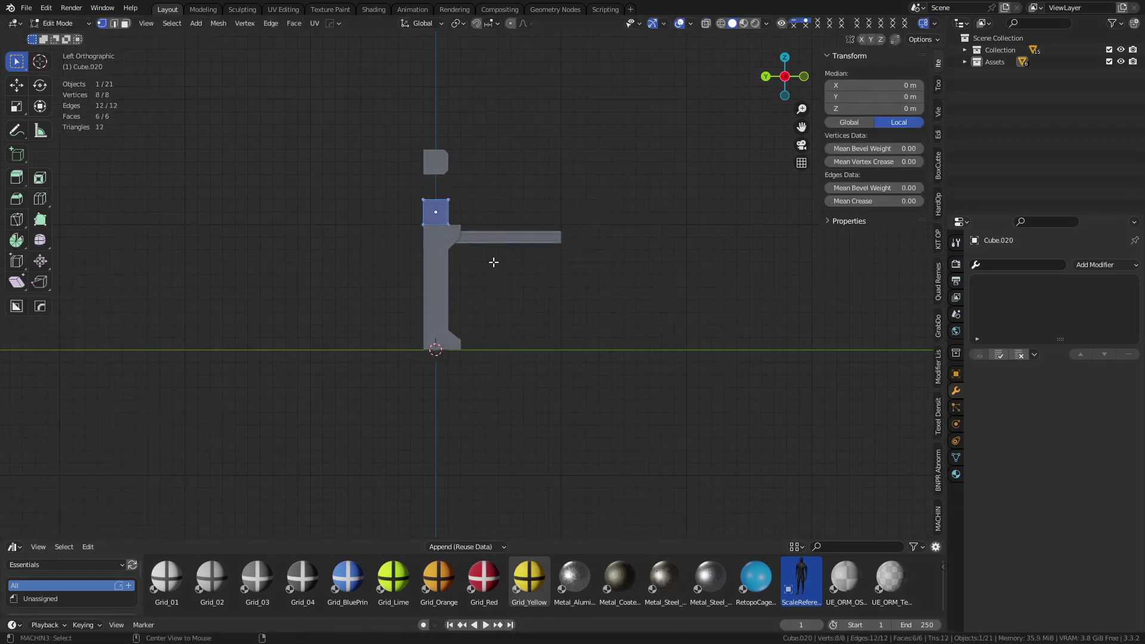
pyautogui.moveTo(492, 269); pyautogui.dragTo(435, 171)
pyautogui.press('g')
pyautogui.press('y')
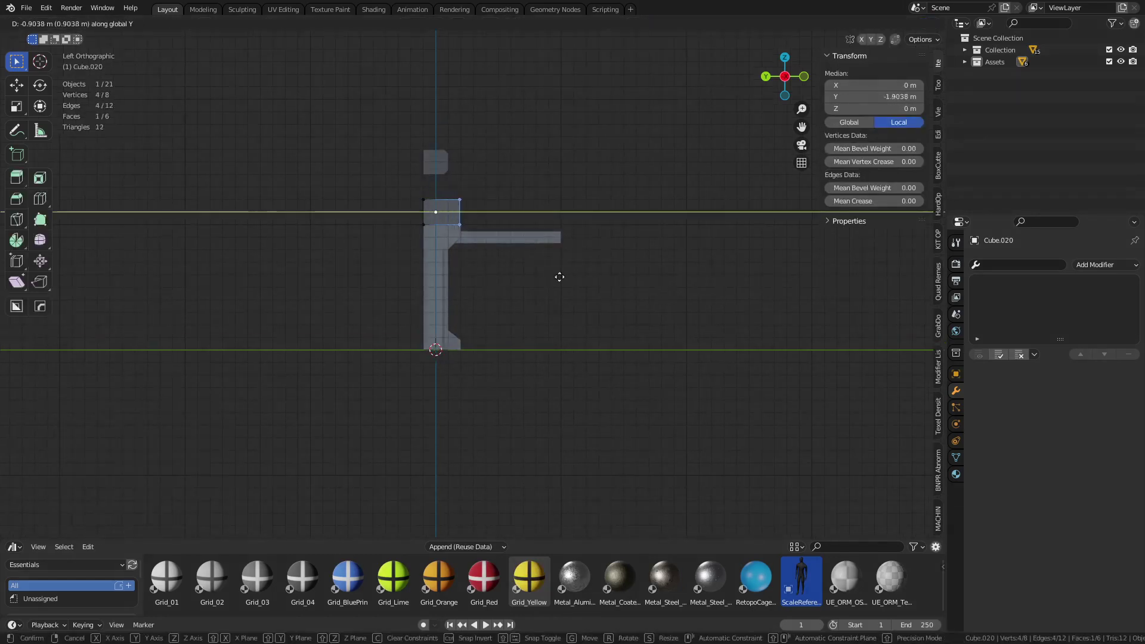
pyautogui.click(651, 280)
# Step: In top view, extend the ceiling block's negative-X side face out to X -10 m
pyautogui.press('Tab')
pyautogui.moveTo(574, 265); pyautogui.dragTo(561, 410, button='middle')
pyautogui.press('Tab')
pyautogui.moveTo(361, 309); pyautogui.dragTo(609, 245)
pyautogui.press('g')
pyautogui.press('x')
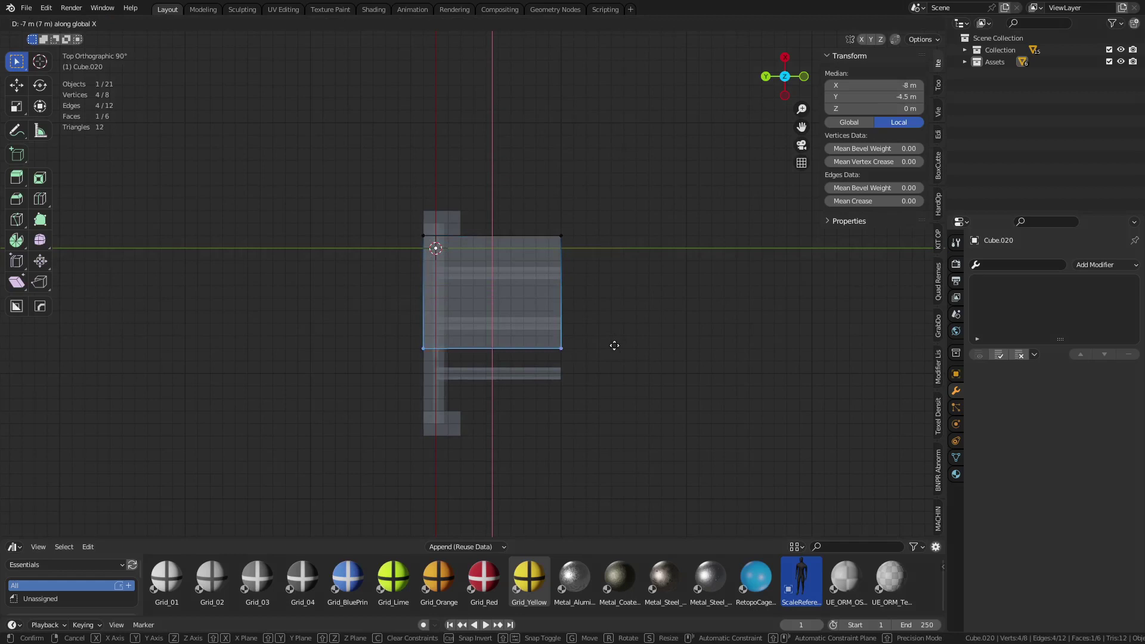
pyautogui.click(544, 327)
# Step: Move the ceiling block's opposite side face along X to 0 m, making the block 10 m wide
pyautogui.moveTo(391, 263); pyautogui.dragTo(626, 217)
pyautogui.press('g')
pyautogui.press('x')
pyautogui.click(627, 225)
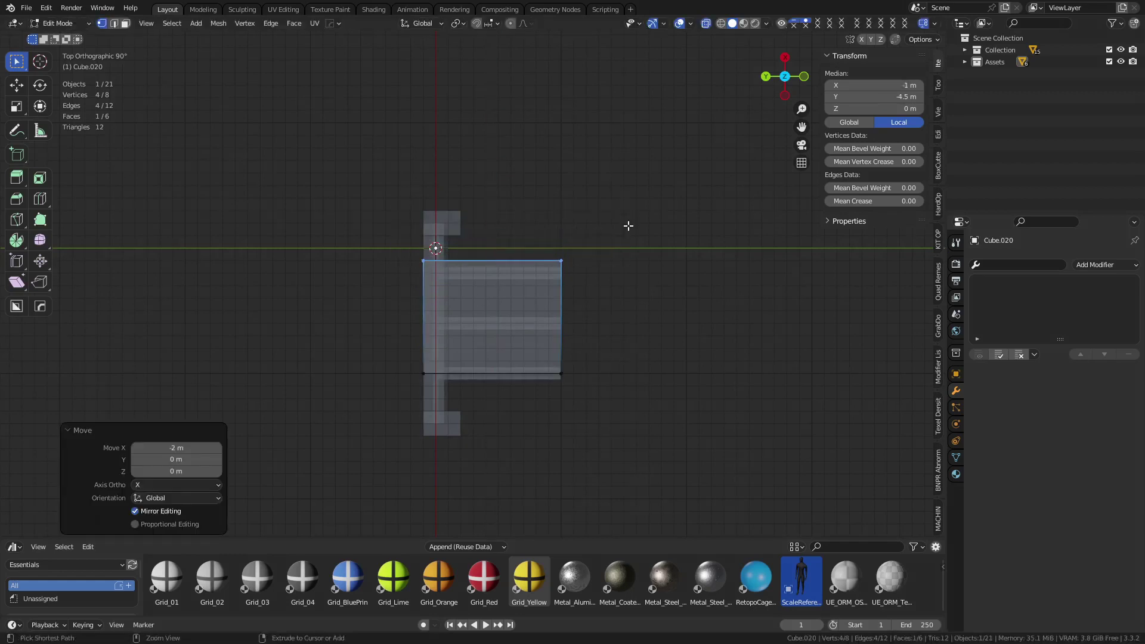
pyautogui.press('g')
pyautogui.press('x')
pyautogui.click(630, 217)
# Step: Set the ceiling block's object origin to the centre of its bottom face and return to Object Mode
pyautogui.moveTo(580, 302); pyautogui.dragTo(541, 188, button='middle')
pyautogui.press('Tab')
pyautogui.moveTo(495, 289); pyautogui.dragTo(520, 255, button='middle')
pyautogui.press('Tab')
pyautogui.press('3')
pyautogui.click(520, 220)
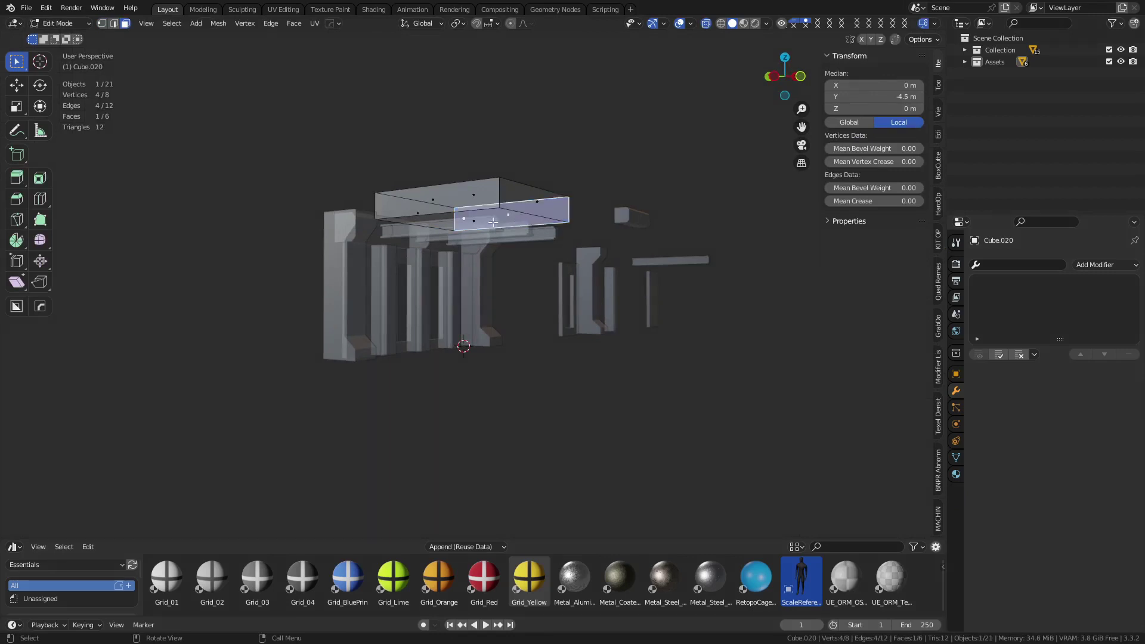
pyautogui.click(490, 223)
pyautogui.hotkey('shift', 's')
pyautogui.click(617, 323)
pyautogui.press('Tab')
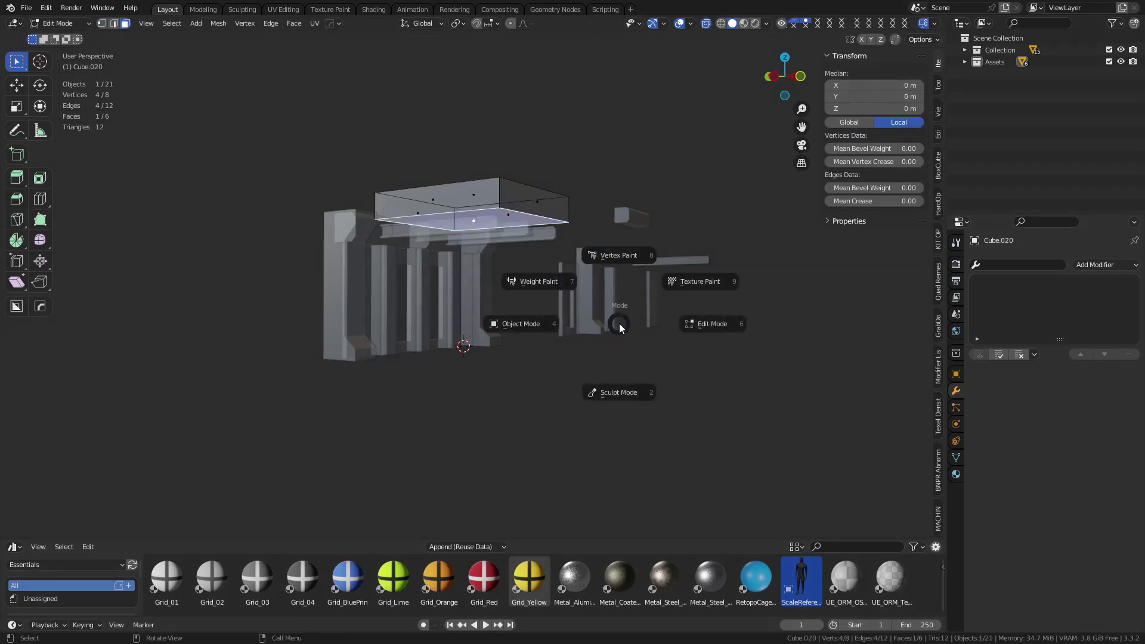
pyautogui.click(514, 256)
# Step: Move the ceiling block -0.5 m along Y in top view
pyautogui.press('KP_7')
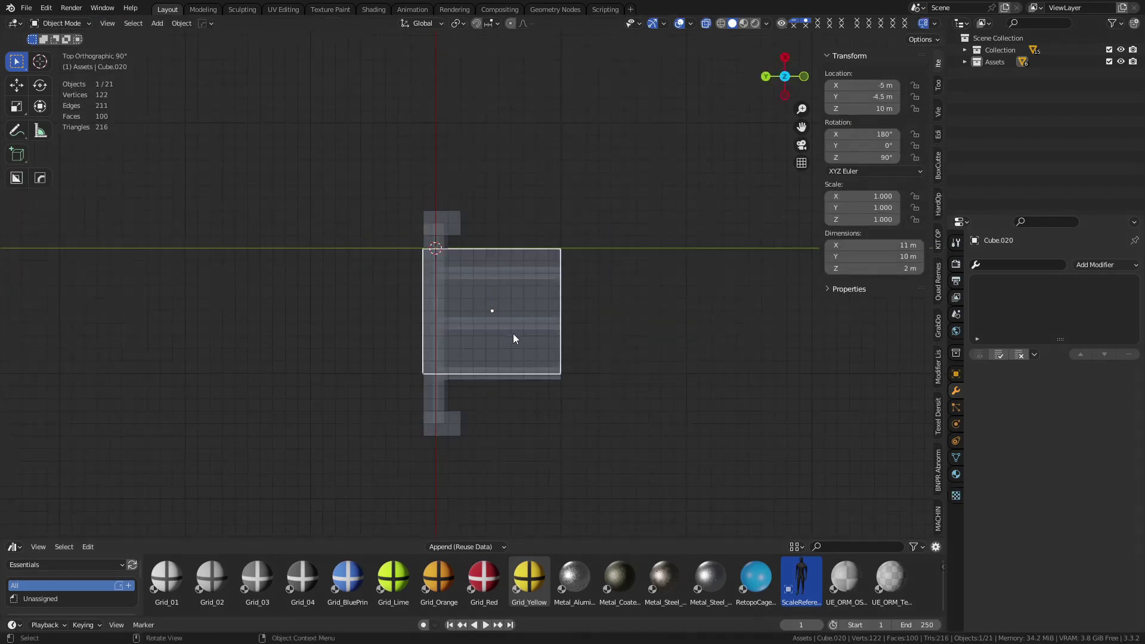
pyautogui.press('g')
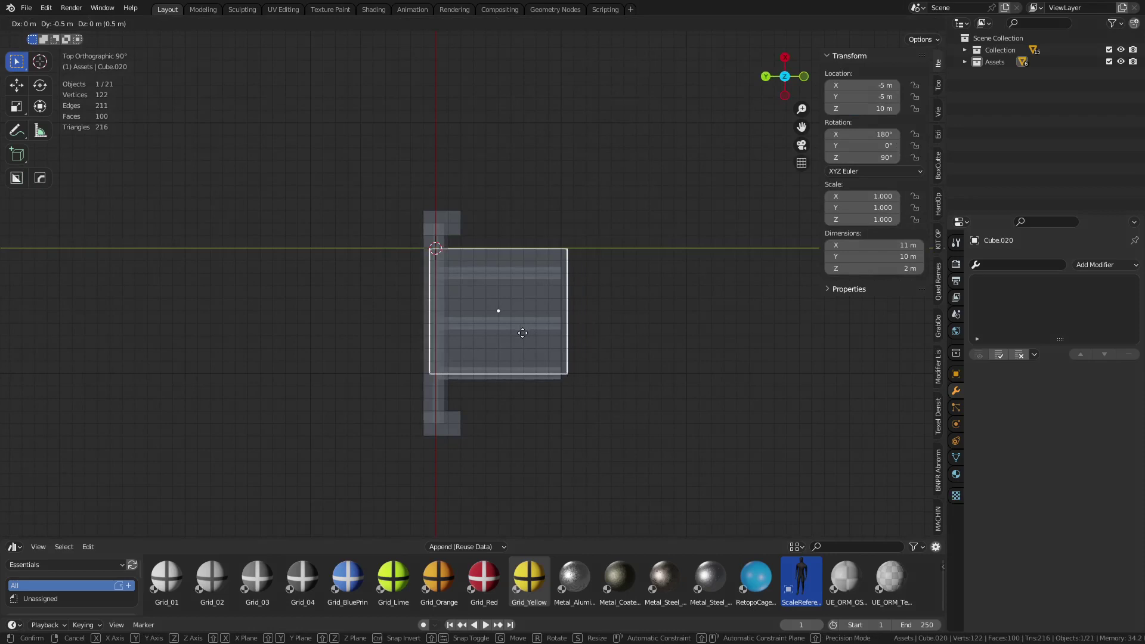
pyautogui.click(523, 333)
# Step: Move the ceiling block's outer face 0.5 m and its wall-side face -0.5 m along Y, making it 10 m by 10 m
pyautogui.press('Tab')
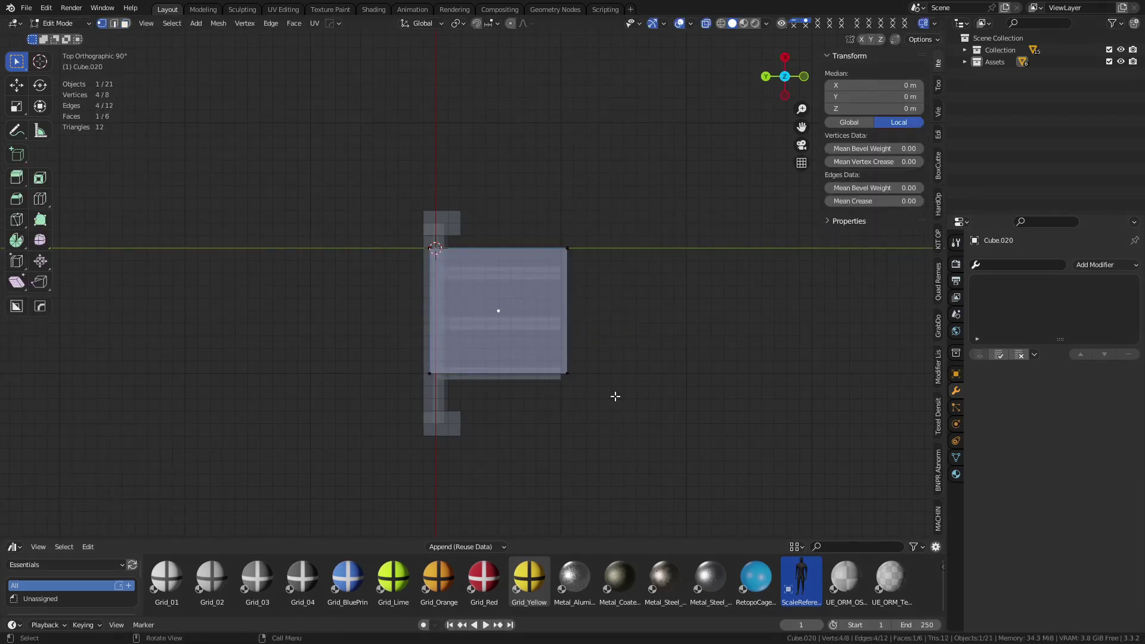
pyautogui.write('gy-.5-')
pyautogui.press('Return')
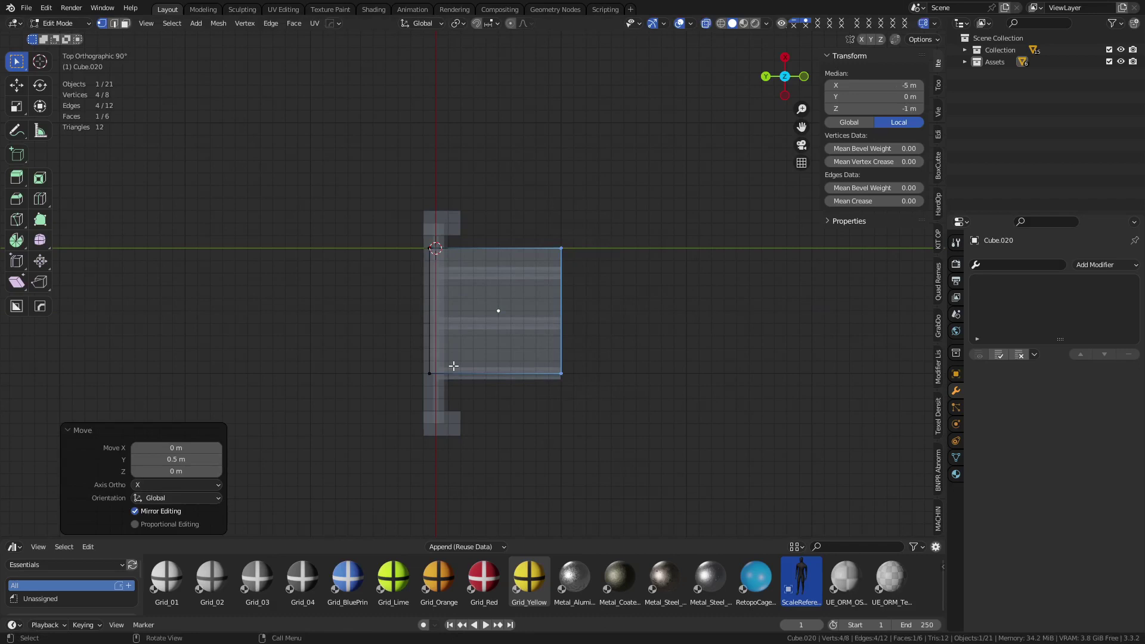
pyautogui.moveTo(412, 405); pyautogui.dragTo(435, 247)
pyautogui.write('gy-.5')
pyautogui.press('Return')
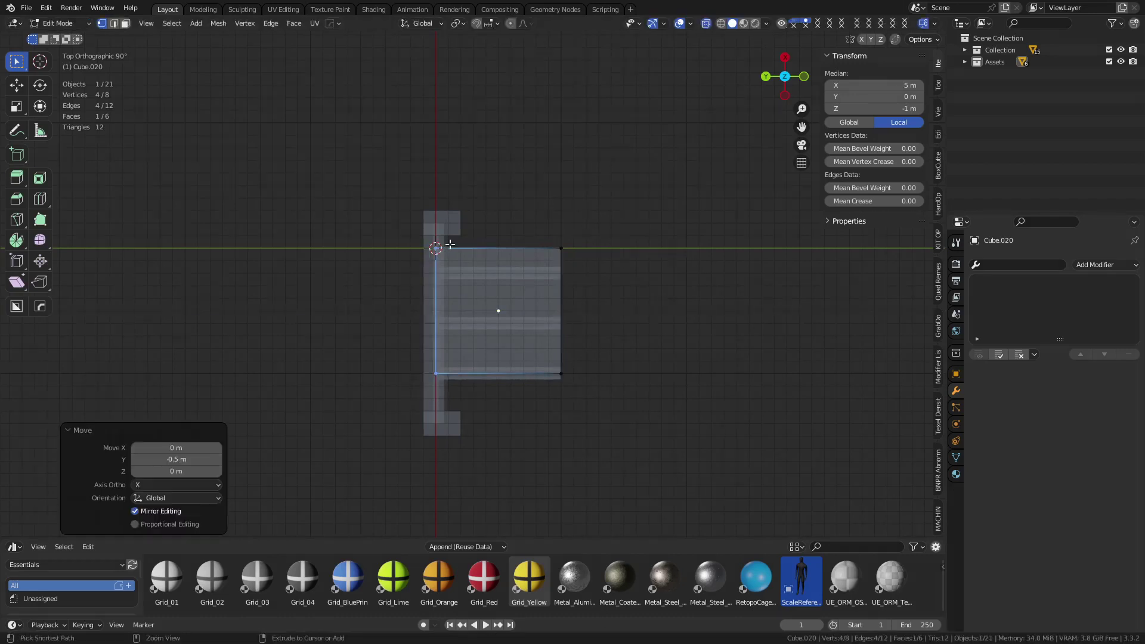
pyautogui.moveTo(373, 406); pyautogui.dragTo(649, 352)
pyautogui.press('g')
pyautogui.press('x')
pyautogui.click(649, 352)
pyautogui.press('Tab')
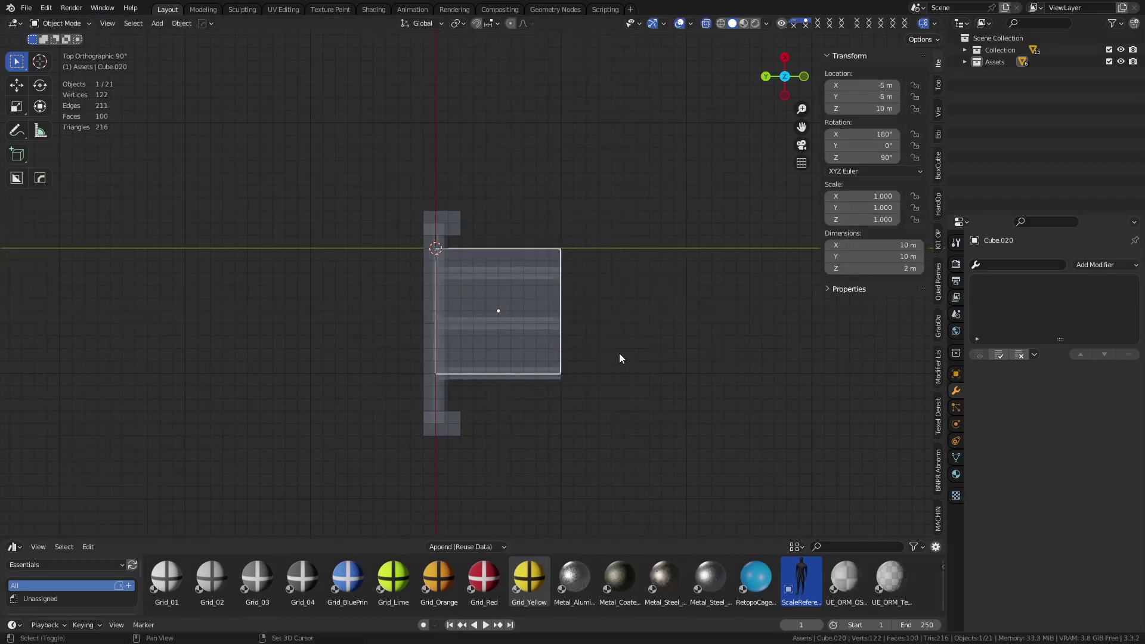
# Step: Duplicate the ceiling block and move the copy -10 m along Y
pyautogui.keyDown('shift'); pyautogui.moveTo(528, 384); pyautogui.dragTo(483, 374, button='middle'); pyautogui.keyUp('shift')
pyautogui.hotkey('shift', 'd')
pyautogui.write('y')
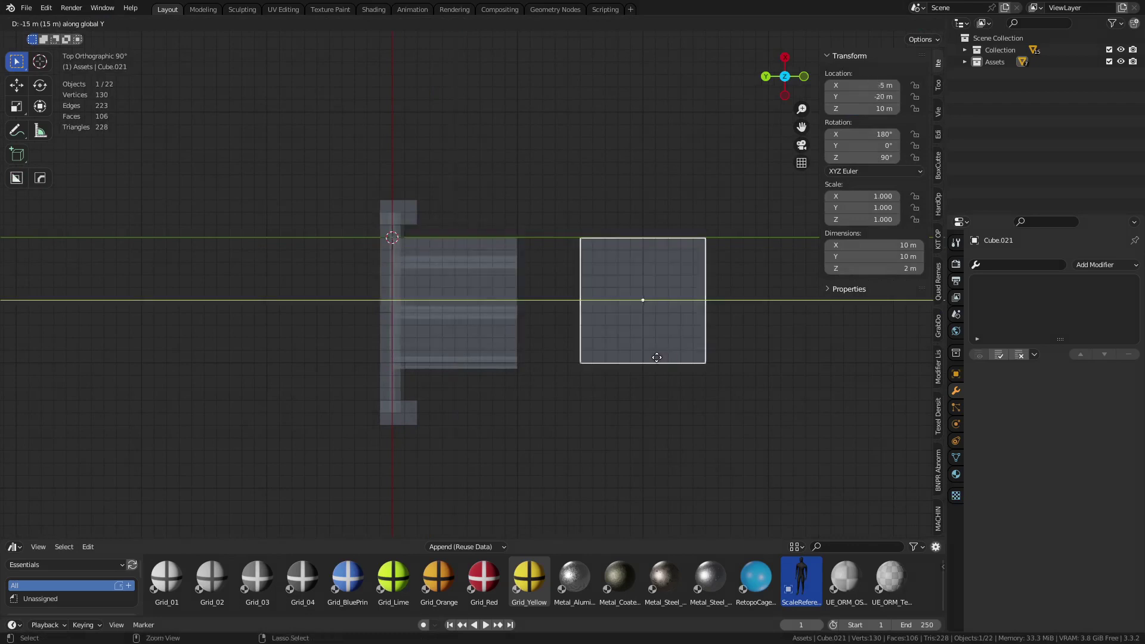
pyautogui.write('-10')
pyautogui.press('Return')
# Step: Add one loop cut to the original ceiling block, slid toward the wall with a factor of -0.800
pyautogui.moveTo(614, 354); pyautogui.dragTo(427, 113, button='middle')
pyautogui.click(433, 149)
pyautogui.click(384, 167)
pyautogui.press('Tab')
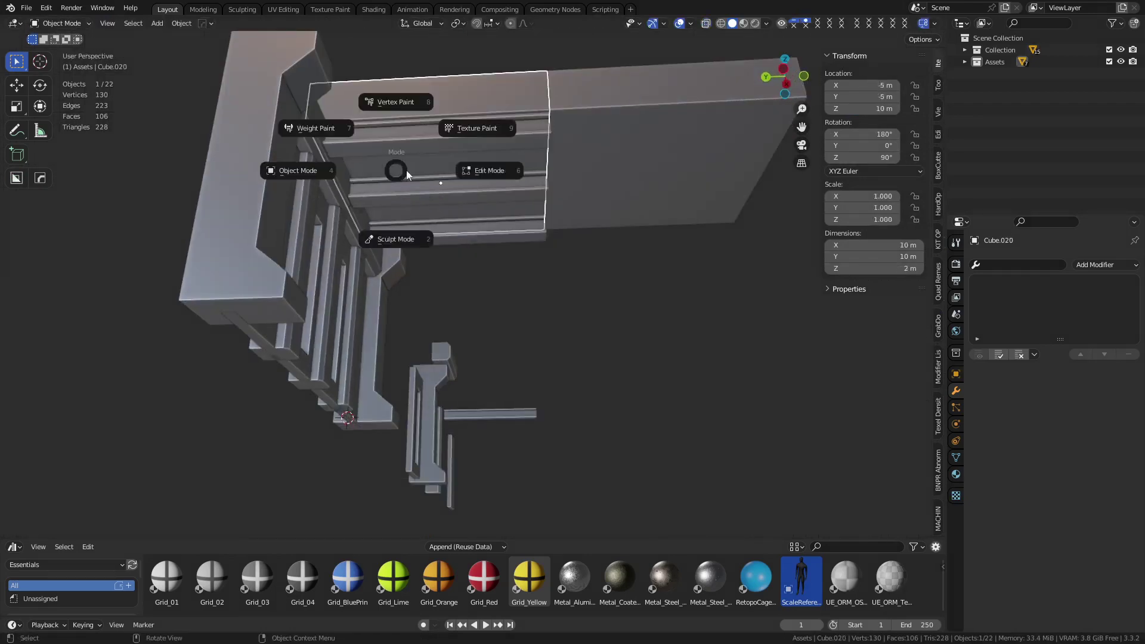
pyautogui.hotkey('ctrl', 'r')
pyautogui.click(413, 126)
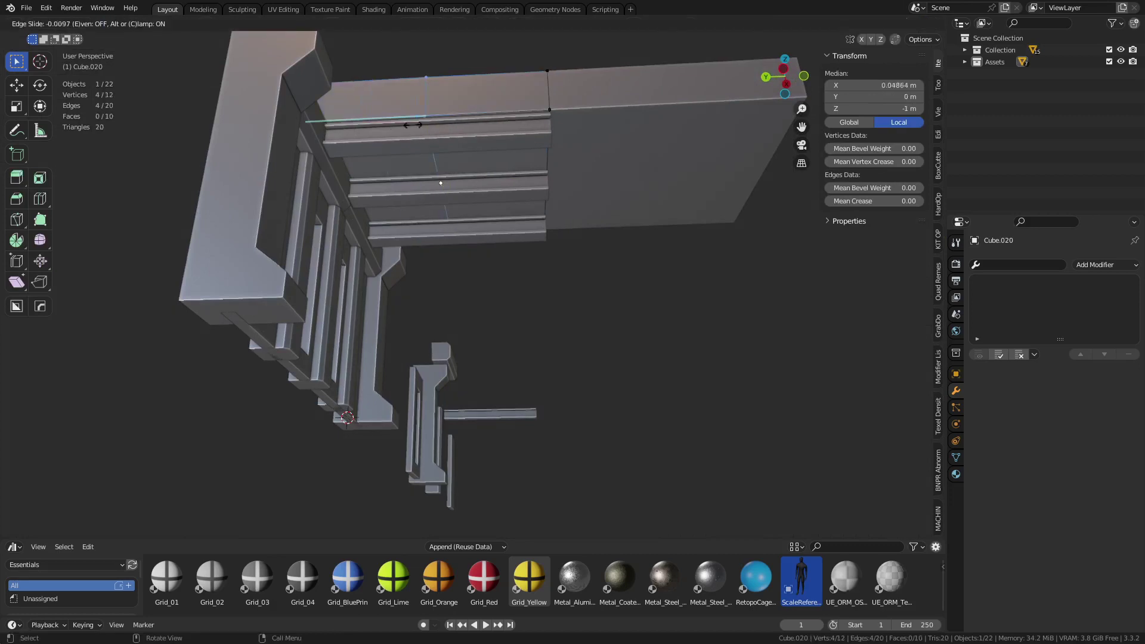
pyautogui.click(318, 149)
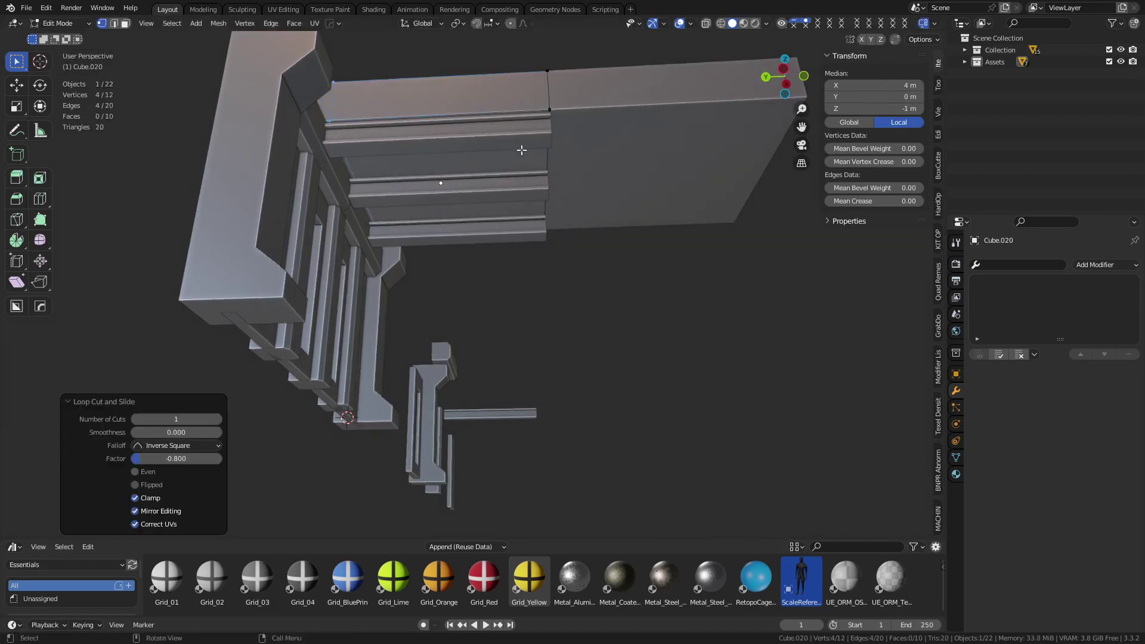
# Step: Inset the undersides of both ceiling blocks together with a thickness of about 0.33 m
pyautogui.press('3')
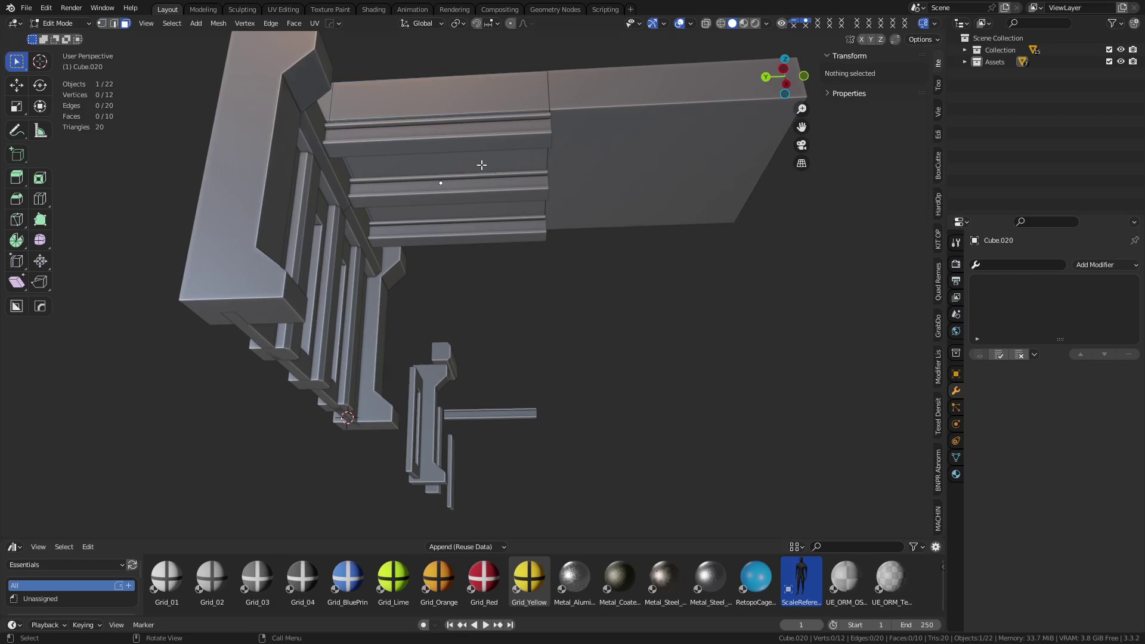
pyautogui.click(505, 164)
pyautogui.click(633, 168)
pyautogui.hotkey('ctrl', 'Tab')
pyautogui.click(520, 168)
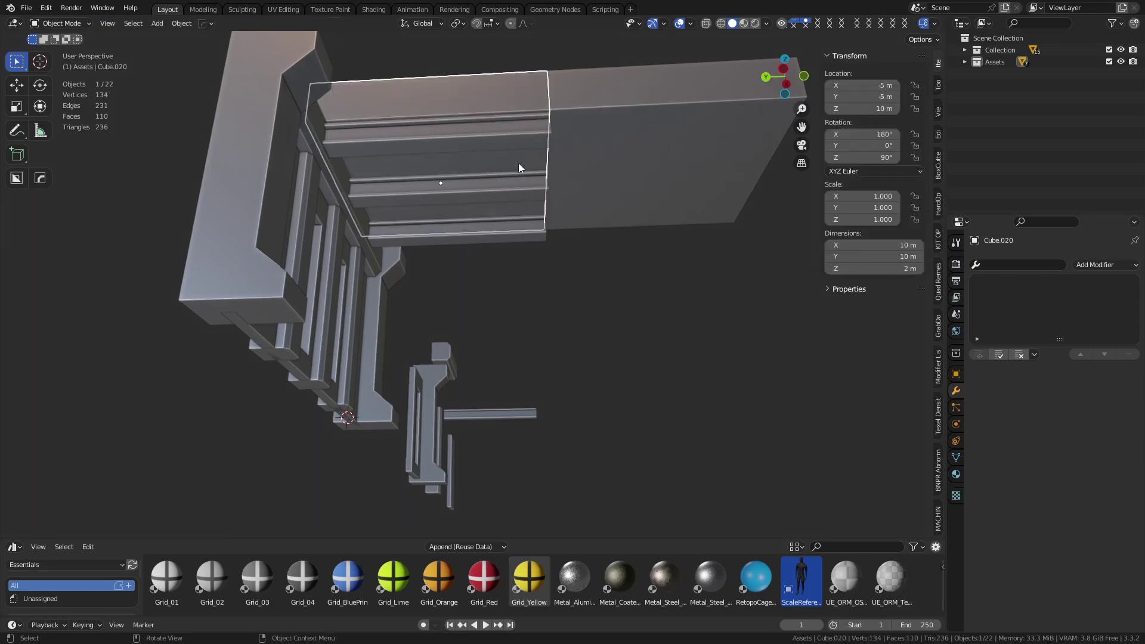
pyautogui.keyDown('shift'); pyautogui.click(618, 167); pyautogui.keyUp('shift')
pyautogui.hotkey('ctrl', 'Tab')
pyautogui.click(475, 166)
pyautogui.keyDown('shift'); pyautogui.click(640, 163); pyautogui.keyUp('shift')
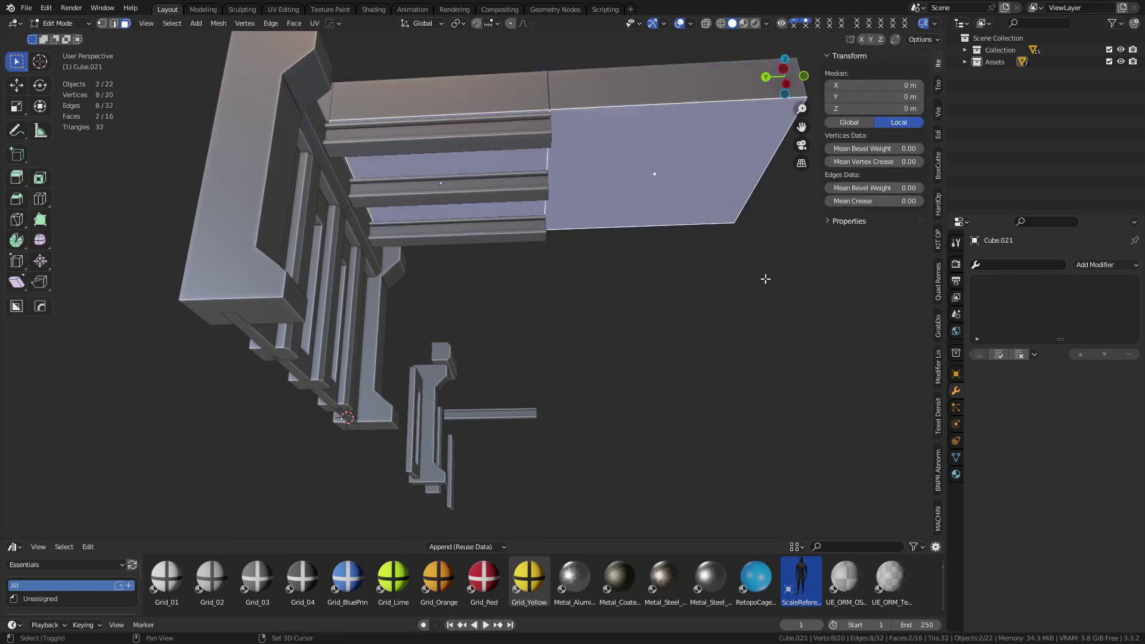
pyautogui.press('i')
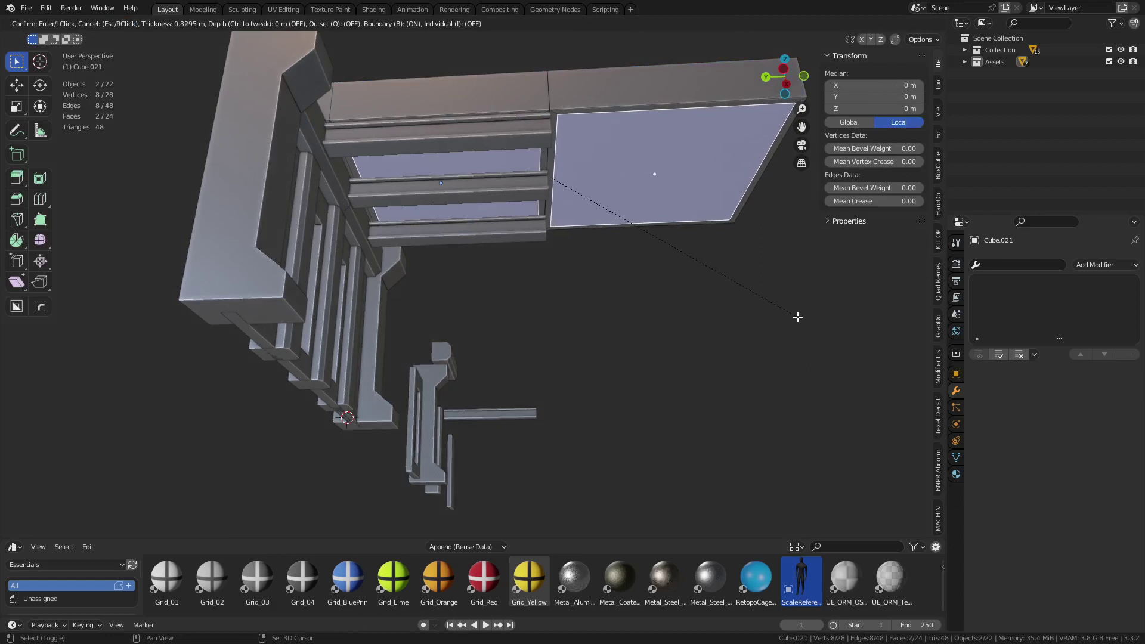
pyautogui.press('ctrl')
pyautogui.click(797, 317)
# Step: Recess the inset underside panels of both ceiling blocks about 0.68 m into the blocks and return to Object Mode
pyautogui.press('i')
pyautogui.press('ctrl')
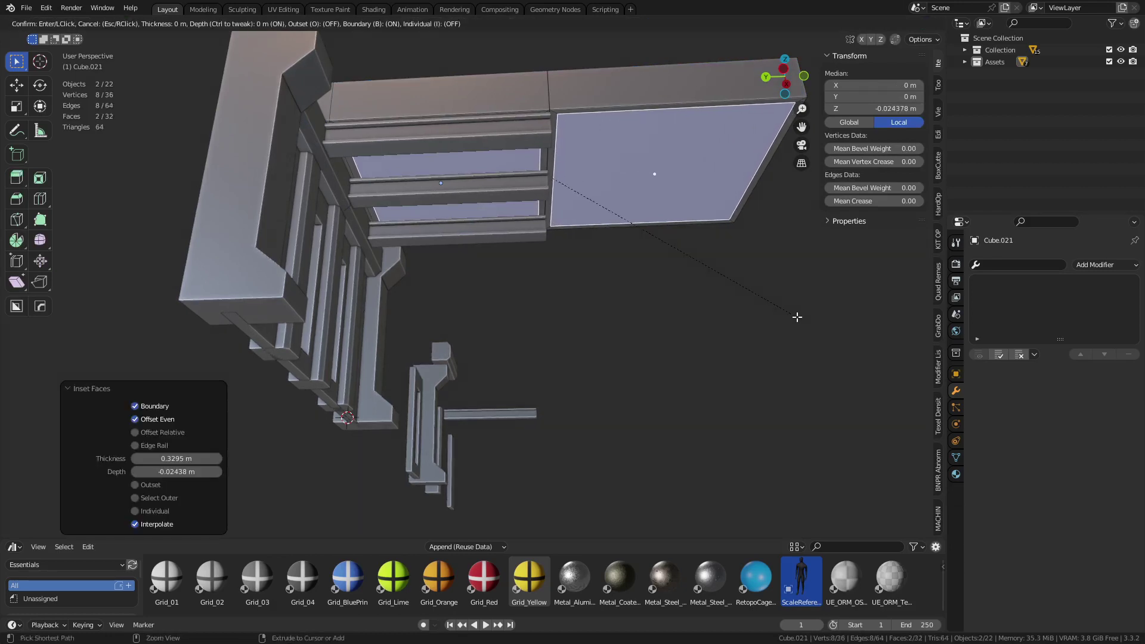
pyautogui.click(783, 313)
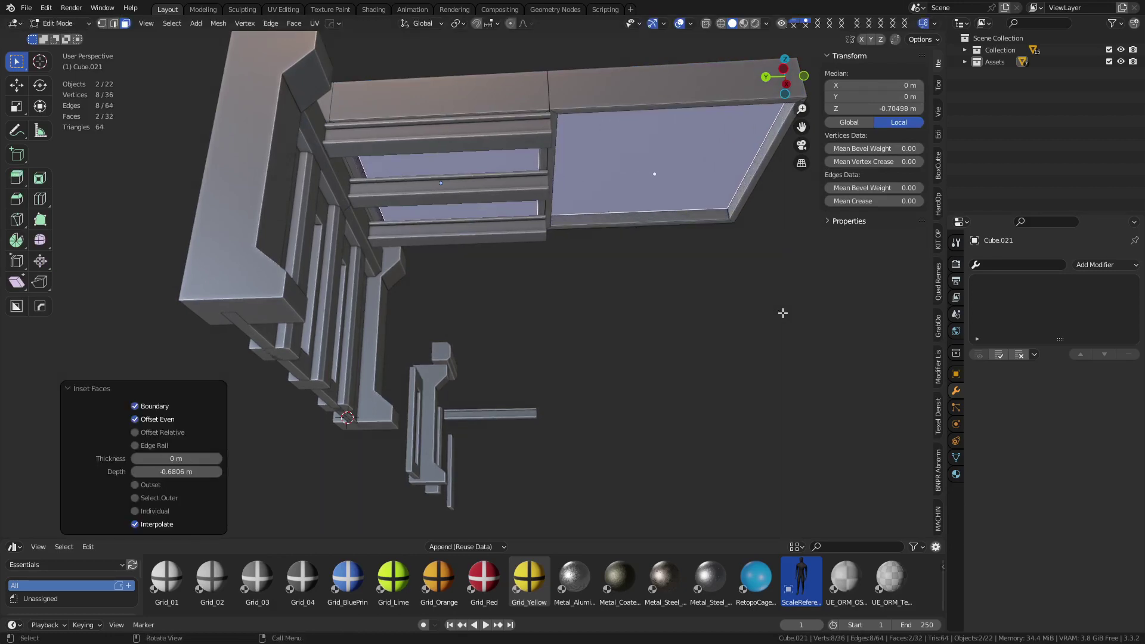
pyautogui.press('Tab')
# Step: Try a copy of the wall-side ceiling block offset -10 m along X, and delete the copy
pyautogui.moveTo(621, 248); pyautogui.dragTo(492, 254, button='middle')
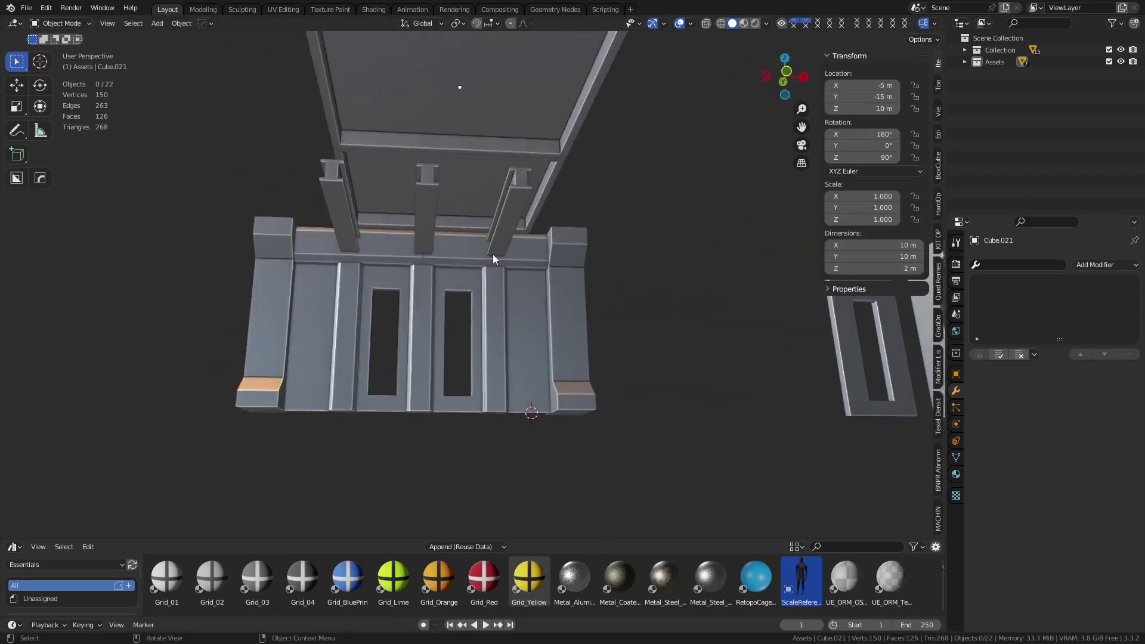
pyautogui.click(448, 177)
pyautogui.moveTo(578, 209); pyautogui.dragTo(517, 399, button='middle')
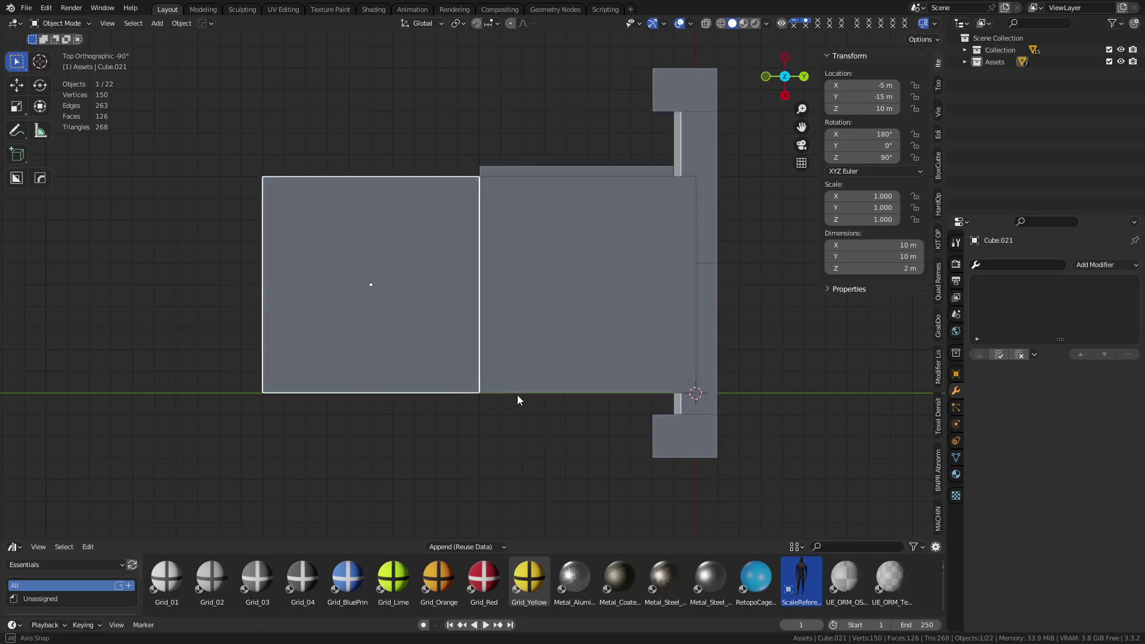
pyautogui.click(573, 326)
pyautogui.keyDown('shift'); pyautogui.moveTo(575, 328); pyautogui.dragTo(434, 246, button='middle'); pyautogui.keyUp('shift')
pyautogui.hotkey('shift', 'd')
pyautogui.click(547, 237)
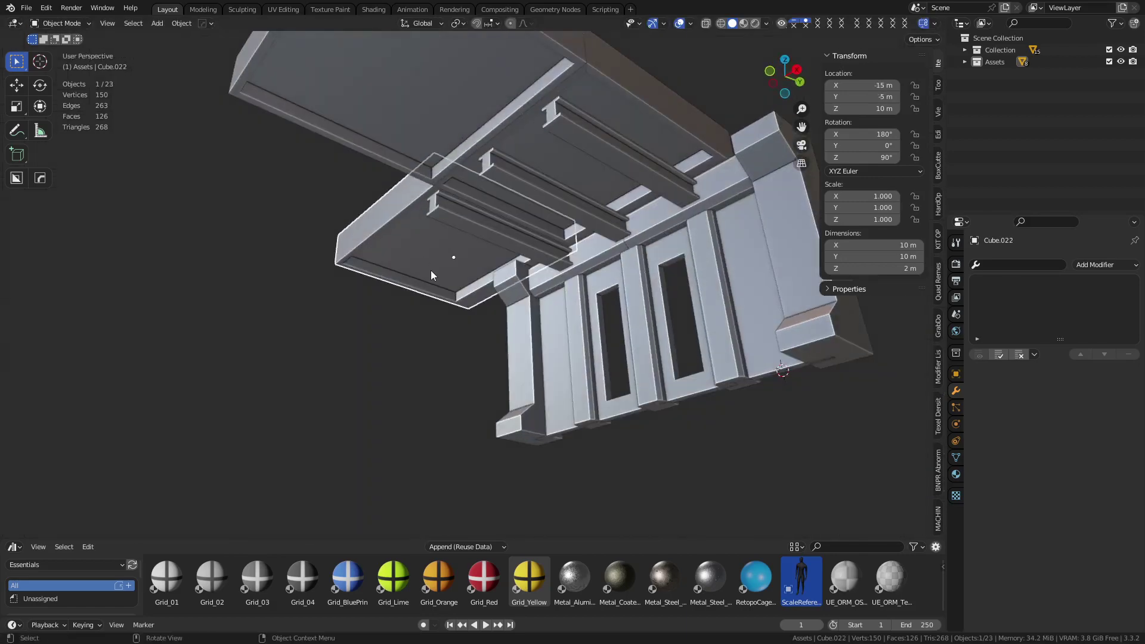
pyautogui.press('Delete')
# Step: Duplicate the three ceiling beams along Y so the copies run beneath the outer ceiling block
pyautogui.click(402, 155)
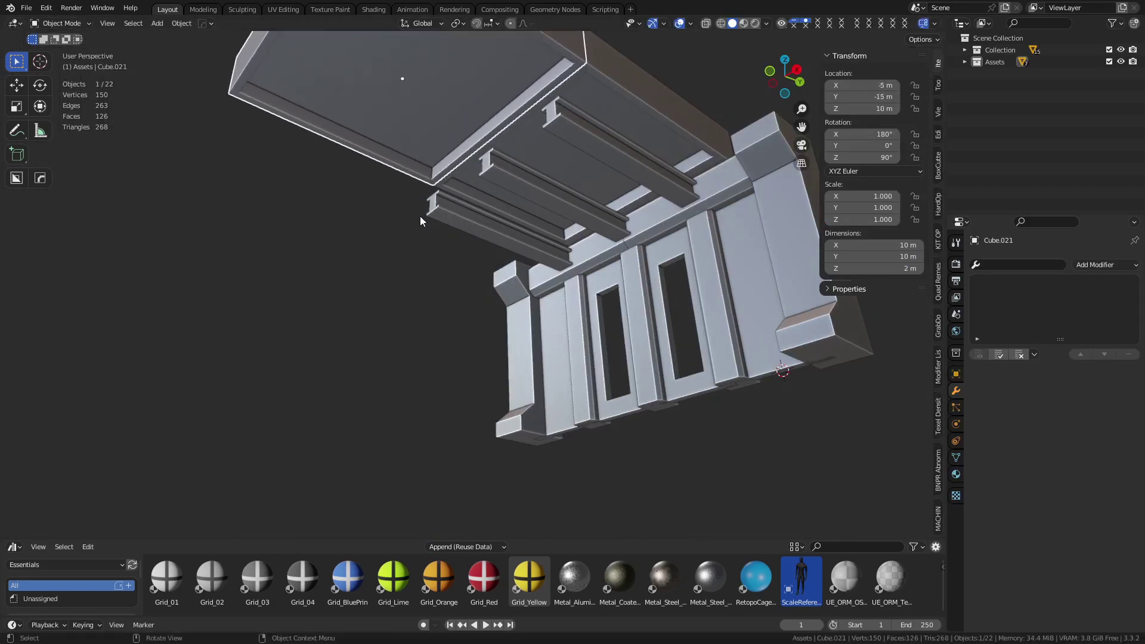
pyautogui.scroll(-5, 480, 255)
pyautogui.click(498, 266)
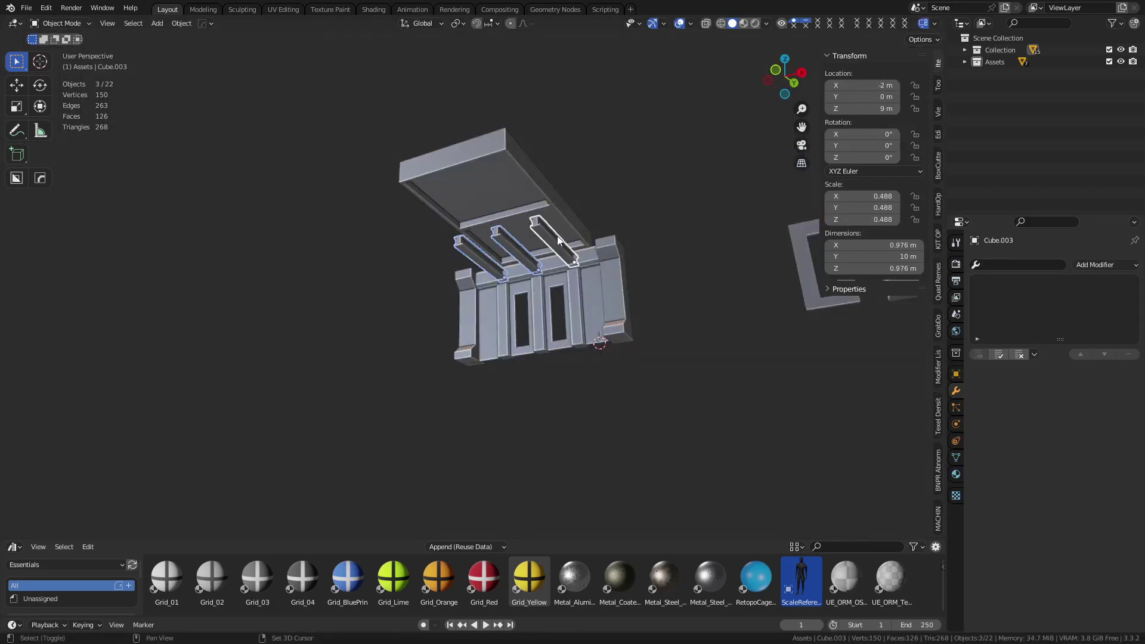
pyautogui.hotkey('shift', 'd')
pyautogui.press('x')
pyautogui.press('y')
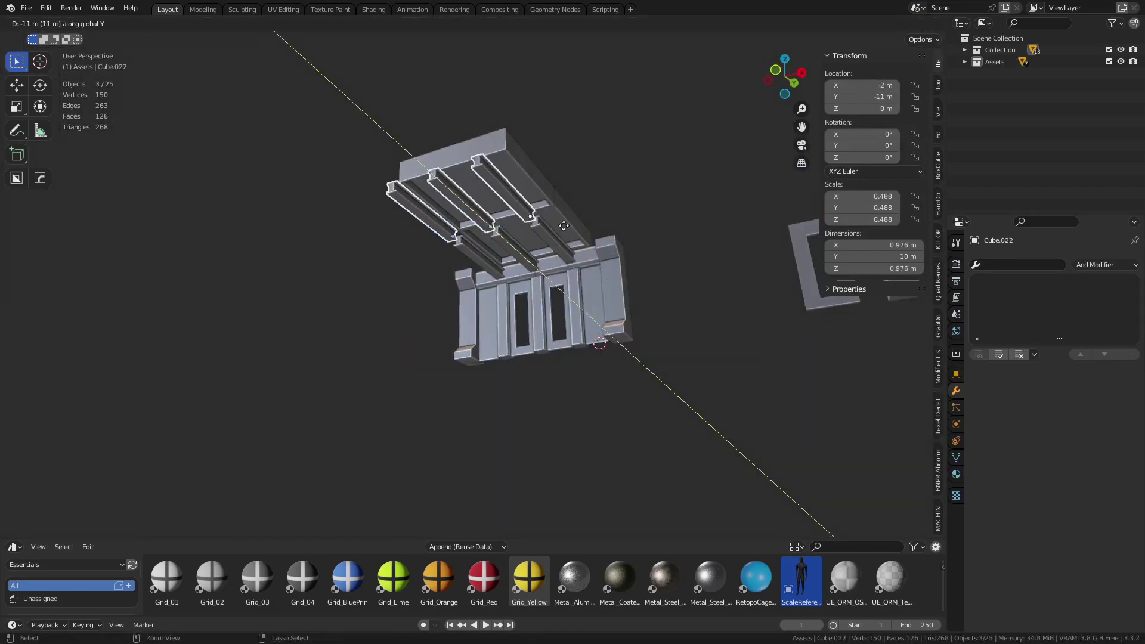
pyautogui.click(568, 230)
# Step: Make linked duplicates of the ceiling blocks beside the spare kit parts, moving the outer block's copy 30 m along X
pyautogui.click(596, 157)
pyautogui.click(534, 183)
pyautogui.moveTo(571, 214); pyautogui.dragTo(455, 399, button='middle')
pyautogui.hotkey('shift', 'd')
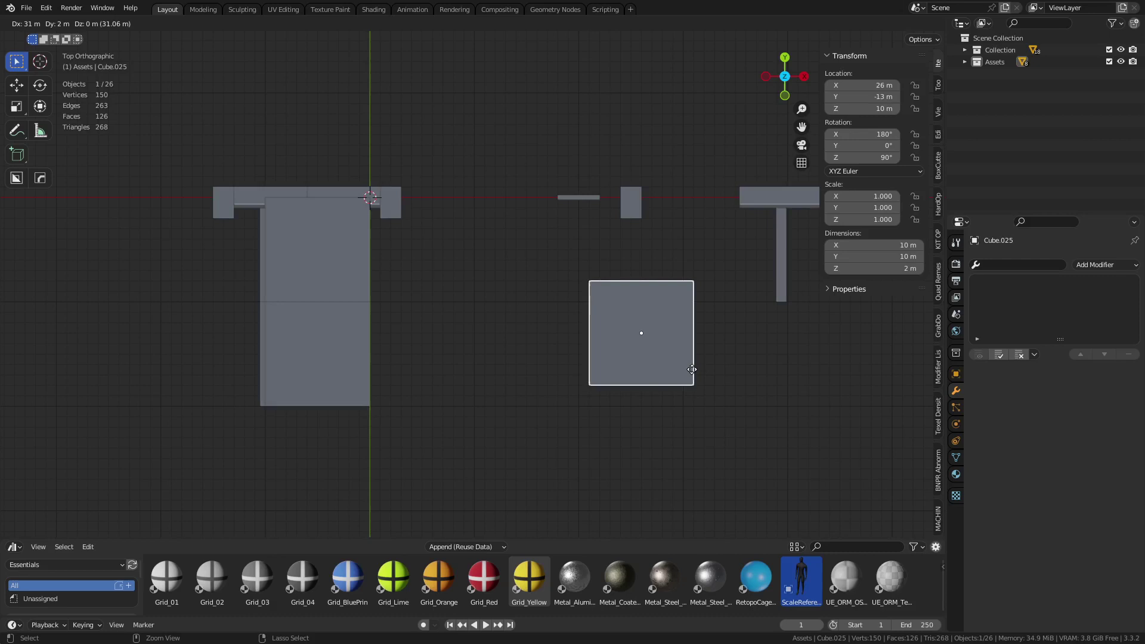
pyautogui.click(685, 391)
pyautogui.moveTo(685, 391); pyautogui.dragTo(509, 428, button='middle')
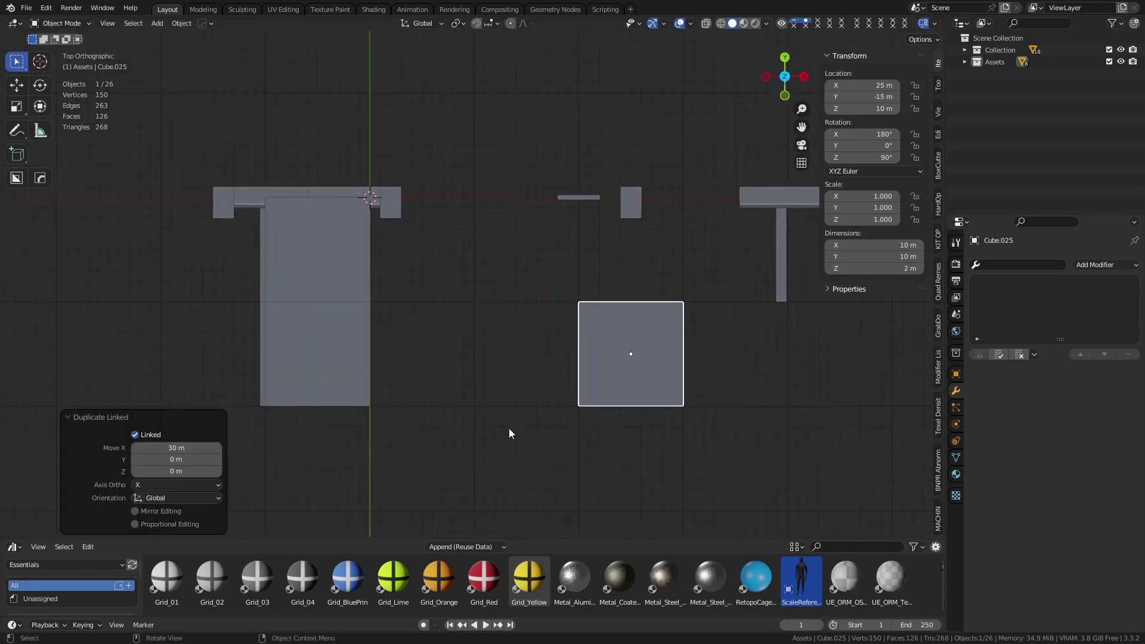
pyautogui.hotkey('alt', 'd')
pyautogui.click(610, 272)
pyautogui.moveTo(610, 272); pyautogui.dragTo(576, 224, button='middle')
pyautogui.click(577, 223)
pyautogui.moveTo(613, 257); pyautogui.dragTo(389, 327, button='middle')
# Step: Try cutting a rectangular recess of about 1.36 by 4.57 m, 0.122 m deep, into the plain end wall panel with BoxCutter
pyautogui.click(351, 309)
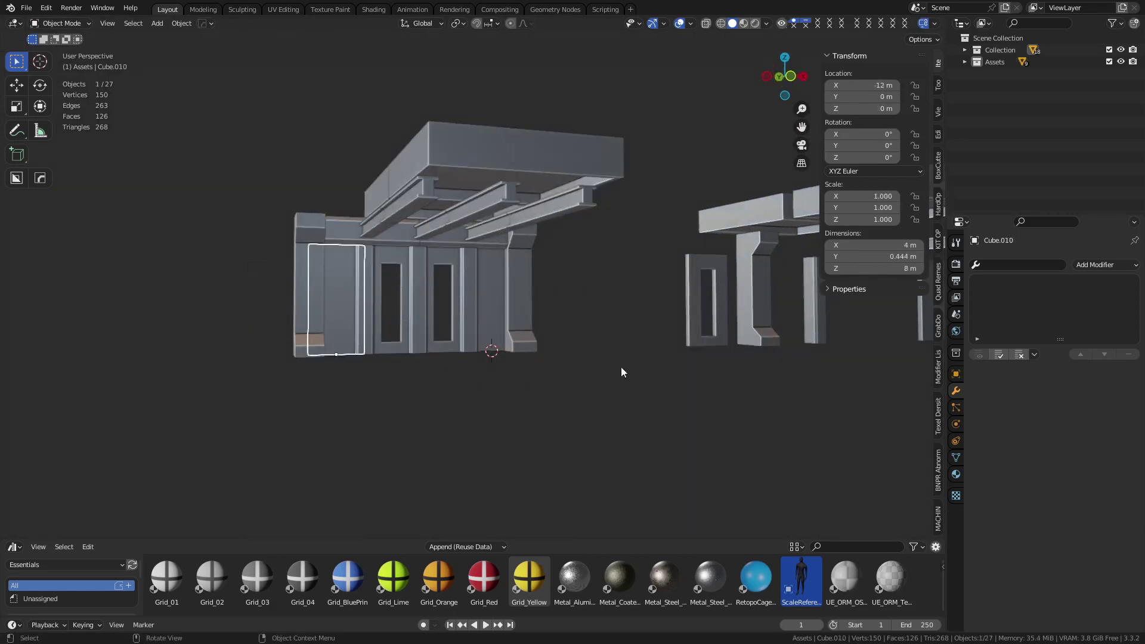
pyautogui.press('`')
pyautogui.click(549, 358)
pyautogui.moveTo(550, 383); pyautogui.dragTo(507, 368, button='middle')
pyautogui.click(739, 317)
pyautogui.click(260, 317)
pyautogui.keyDown('shift'); pyautogui.moveTo(322, 346); pyautogui.dragTo(495, 320, button='middle'); pyautogui.keyUp('shift')
pyautogui.hotkey('alt', 'w')
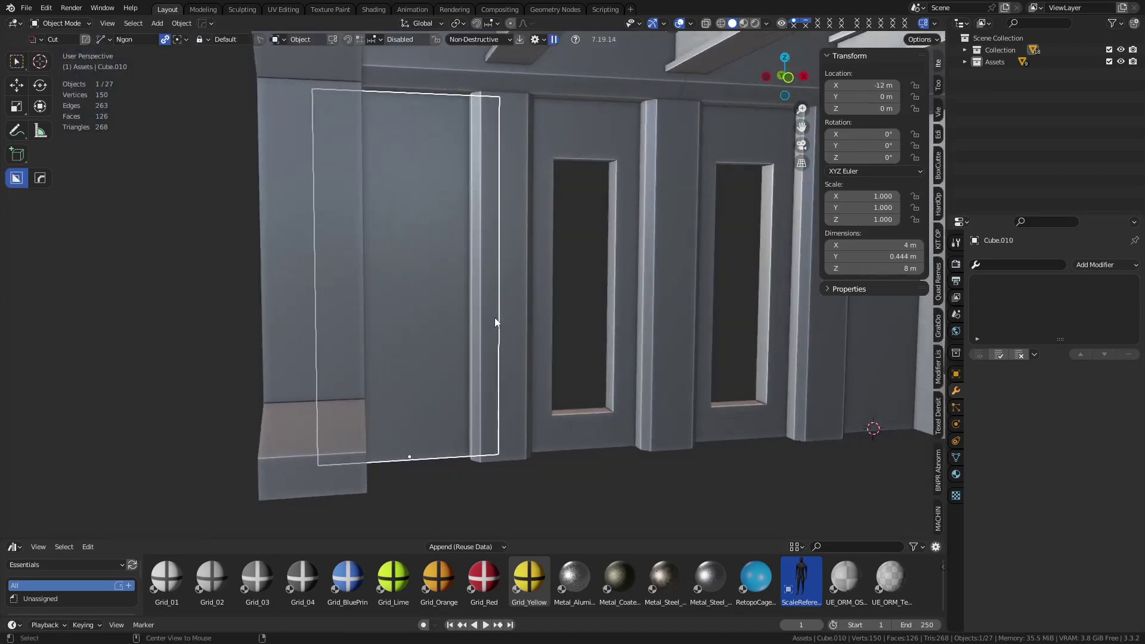
pyautogui.hotkey('ctrl', 'd')
pyautogui.click(486, 300)
pyautogui.moveTo(387, 181); pyautogui.dragTo(450, 388)
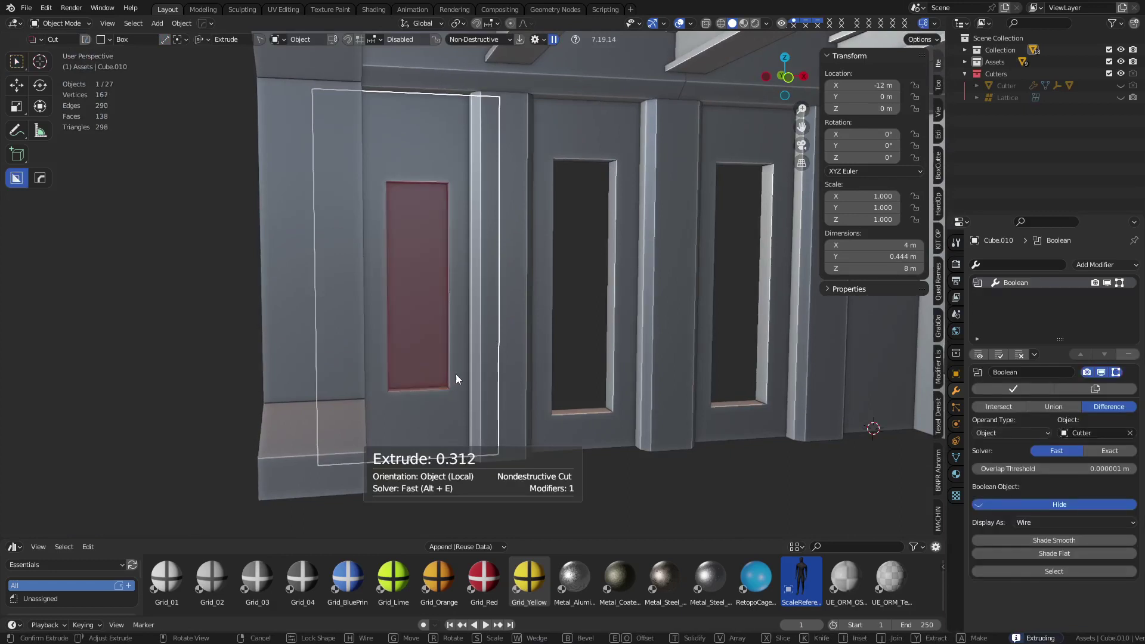
pyautogui.click(456, 376)
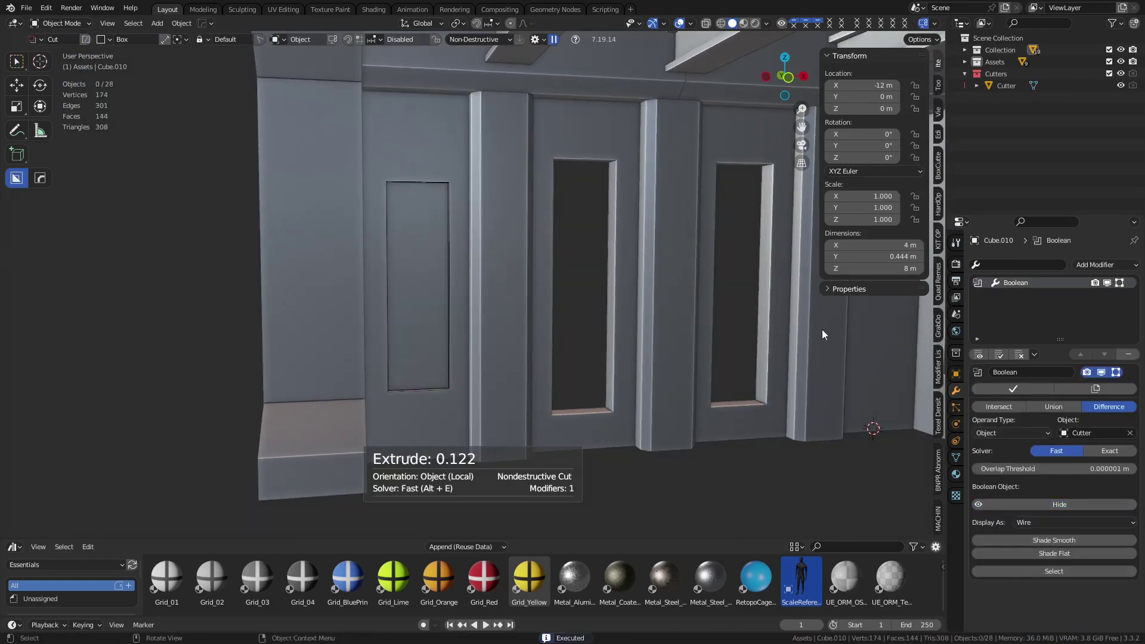
# Step: Try applying the recess Boolean to all linked wall panels, and undo the application
pyautogui.keyDown('shift'); pyautogui.moveTo(438, 425); pyautogui.dragTo(367, 386, button='middle'); pyautogui.keyUp('shift')
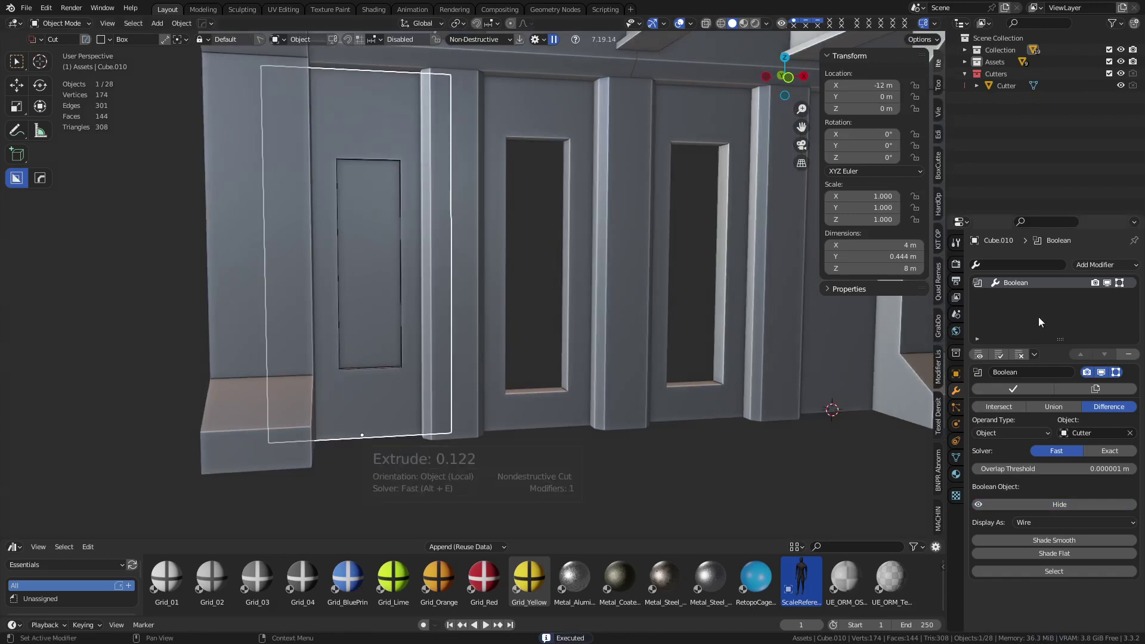
pyautogui.keyDown('shift'); pyautogui.moveTo(543, 382); pyautogui.dragTo(423, 408, button='middle'); pyautogui.keyUp('shift')
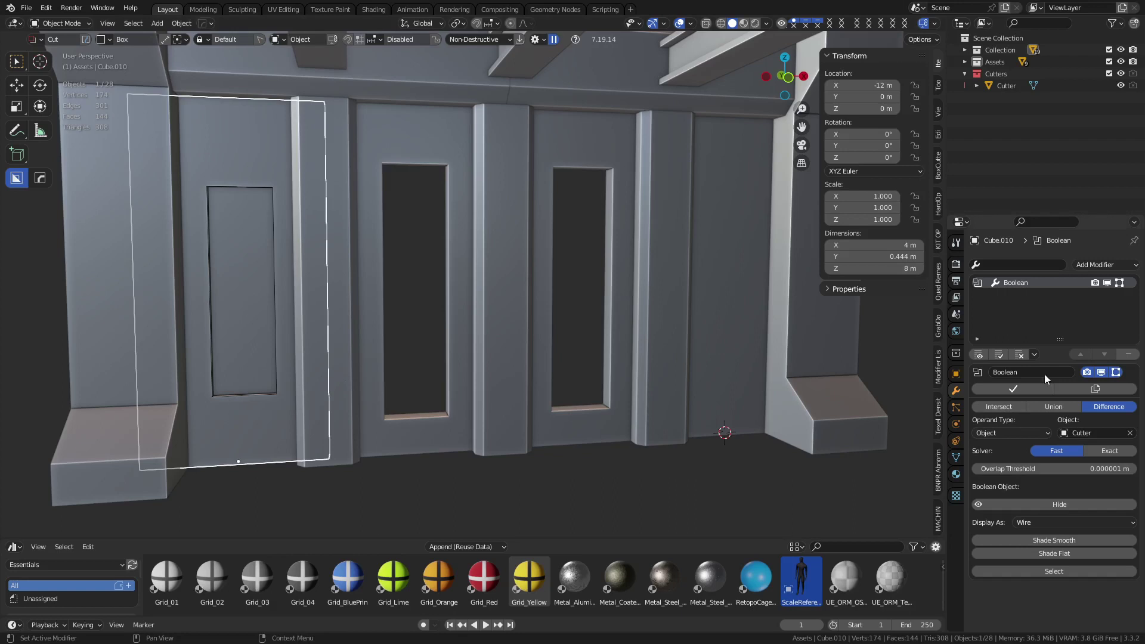
pyautogui.click(1023, 392)
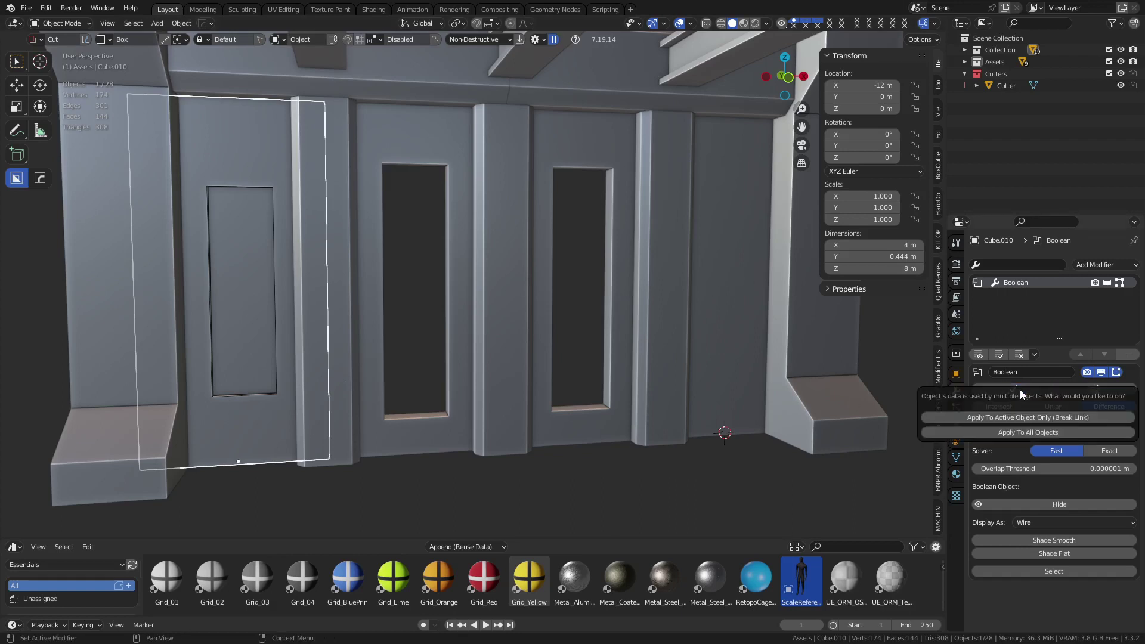
pyautogui.click(1012, 435)
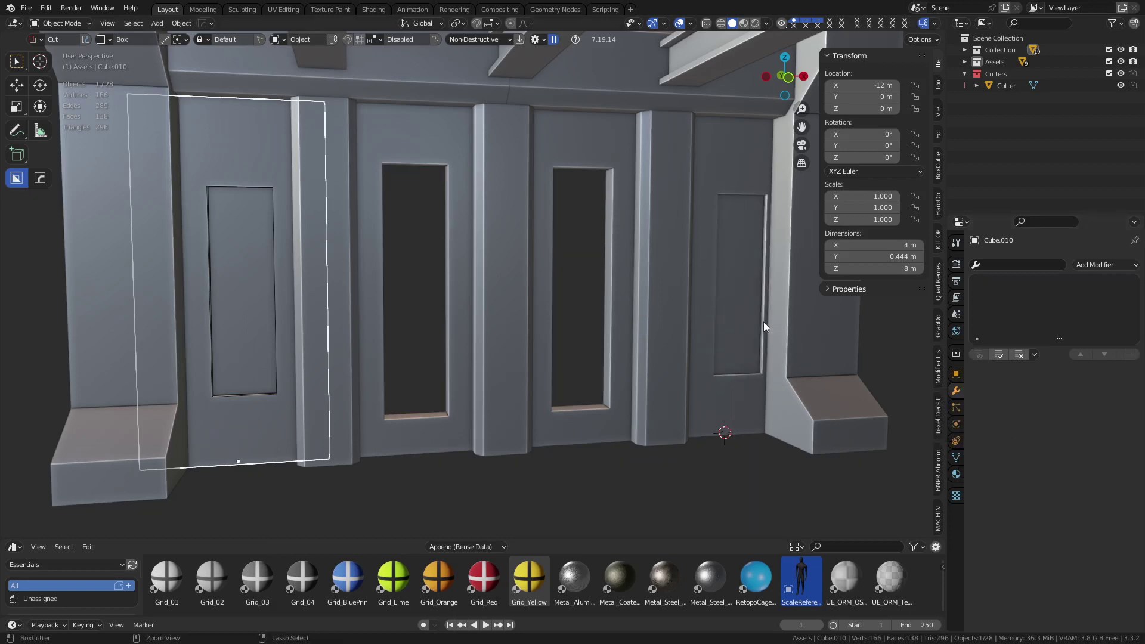
pyautogui.hotkey('ctrl', 'z')
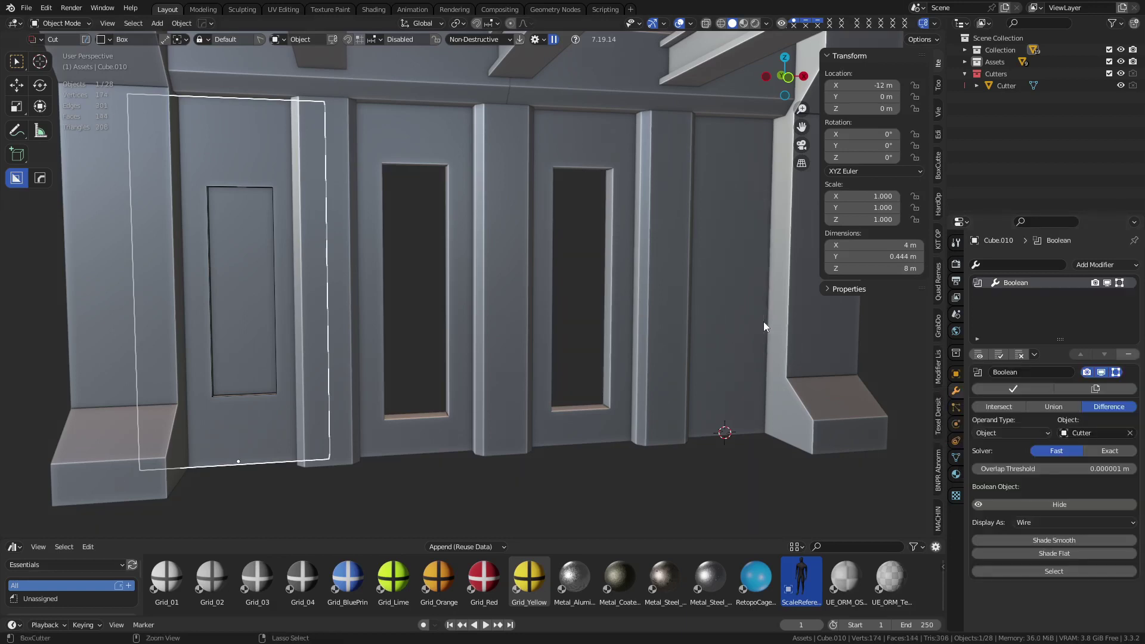
pyautogui.click(518, 41)
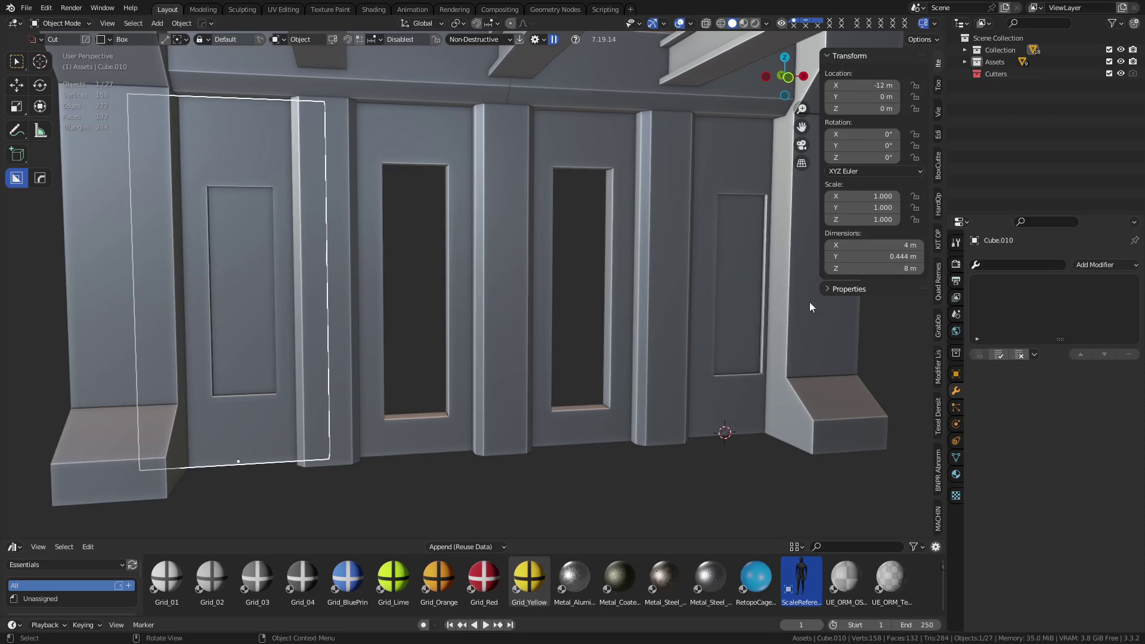
pyautogui.hotkey('ctrl', 'z')
# Step: Delete the recess cutter and remove the leftover Boolean modifier from the plain wall panel
pyautogui.click(274, 390)
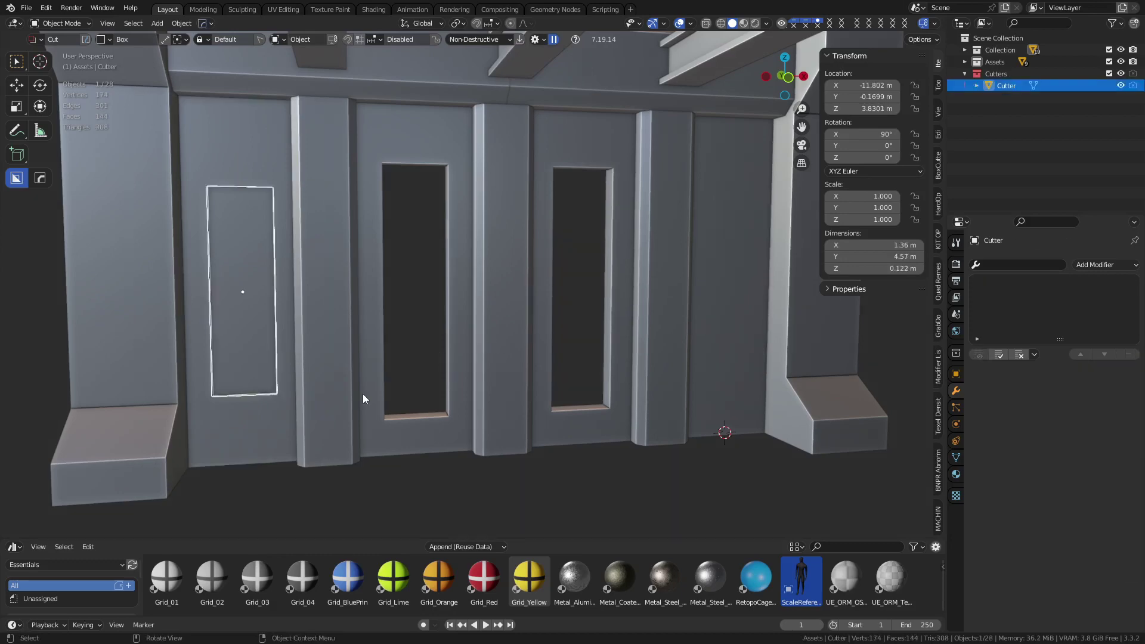
pyautogui.moveTo(364, 396); pyautogui.dragTo(332, 416, button='middle')
pyautogui.press('x')
pyautogui.click(424, 396)
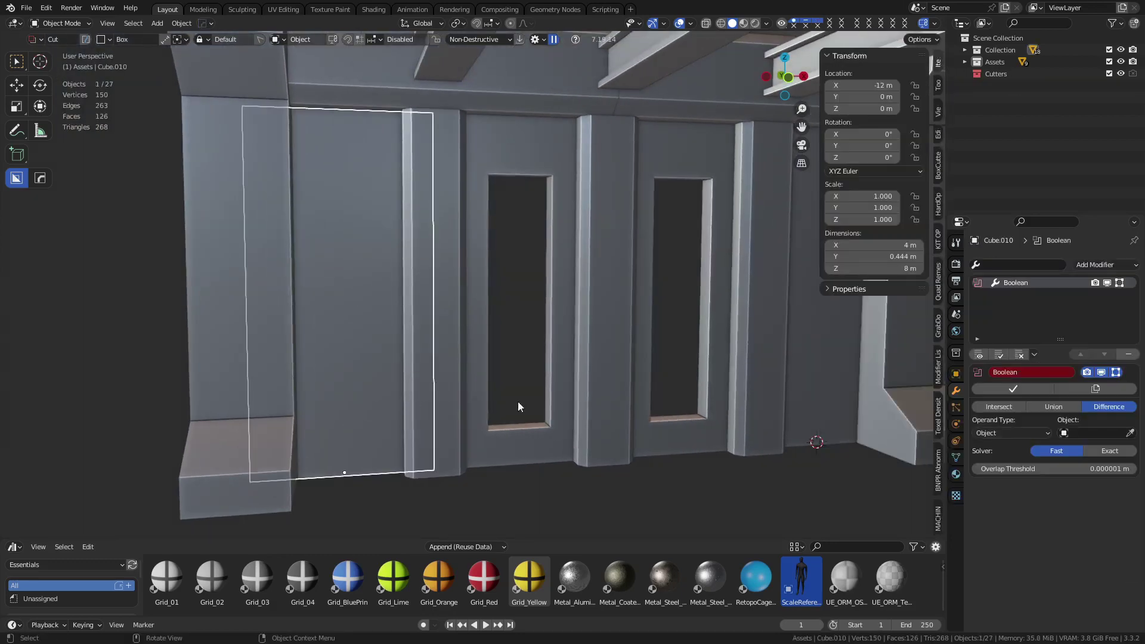
pyautogui.click(1117, 369)
pyautogui.click(513, 351)
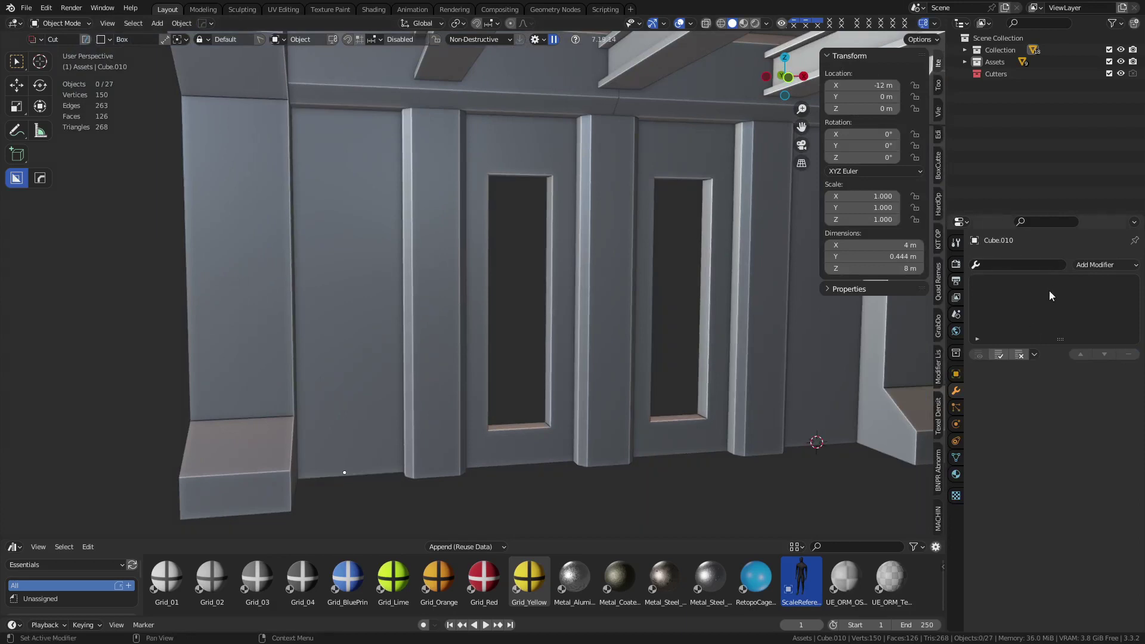
# Step: Inspect the assembled wall and ceiling from several sides, examining where the end pillars meet the upper horizontal beams
pyautogui.scroll(-3, 541, 307)
pyautogui.keyDown('shift'); pyautogui.moveTo(624, 372); pyautogui.dragTo(544, 366, button='middle'); pyautogui.keyUp('shift')
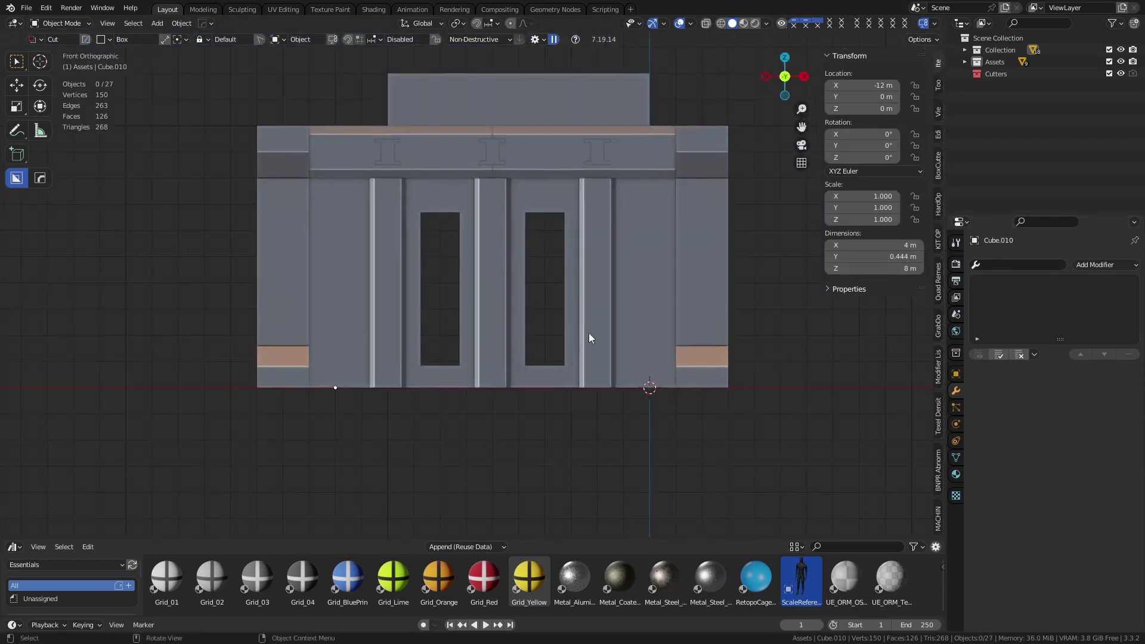
pyautogui.moveTo(588, 334); pyautogui.dragTo(581, 193, button='middle')
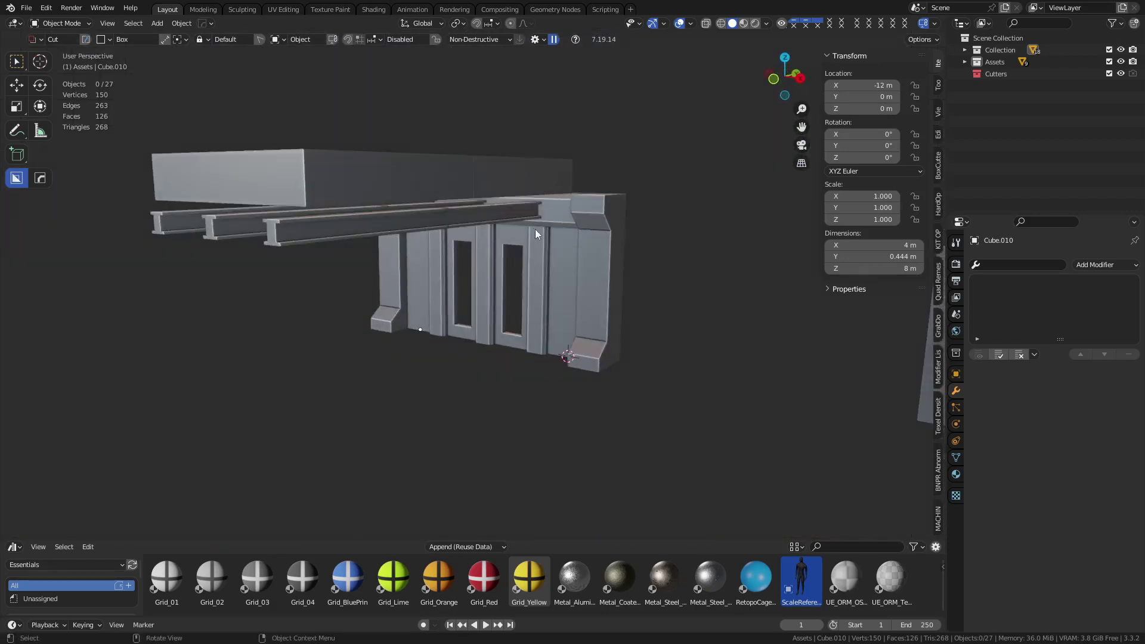
pyautogui.moveTo(535, 229); pyautogui.dragTo(558, 262, button='middle')
pyautogui.click(482, 169)
pyautogui.click(564, 199)
pyautogui.click(300, 287)
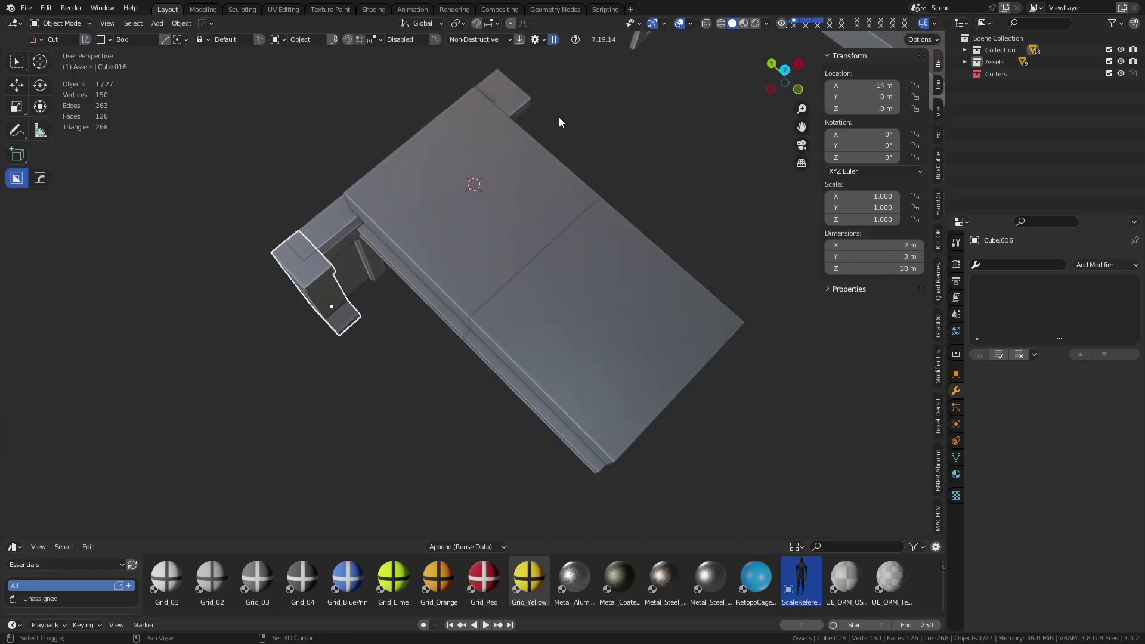
pyautogui.keyDown('shift'); pyautogui.click(522, 106); pyautogui.keyUp('shift')
pyautogui.moveTo(378, 378); pyautogui.dragTo(532, 277, button='middle')
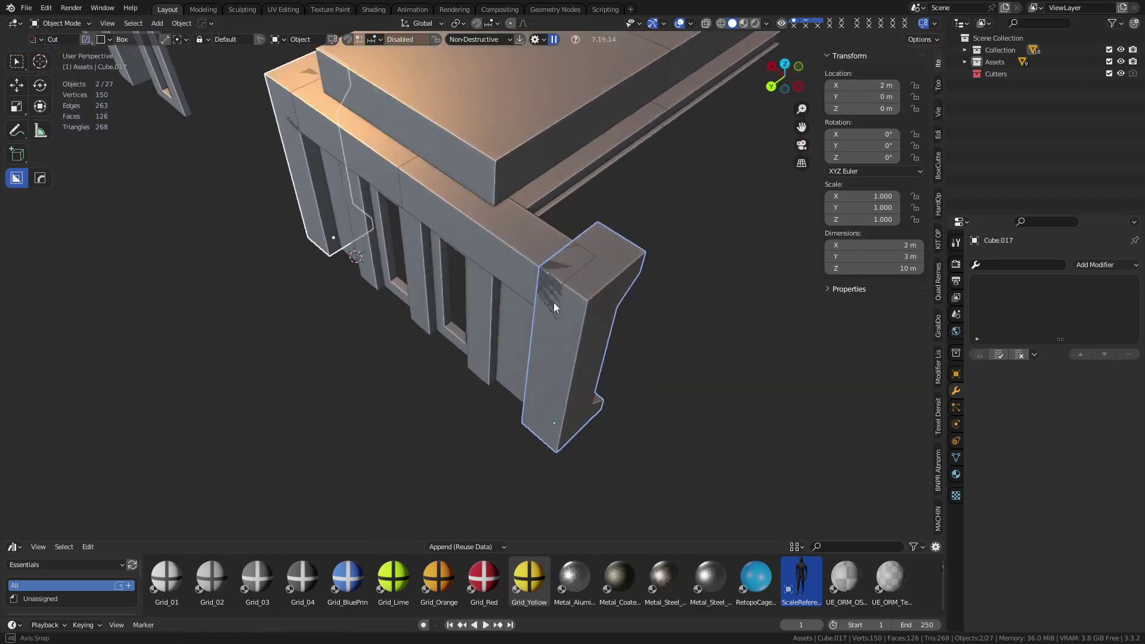
pyautogui.click(527, 284)
pyautogui.moveTo(527, 284); pyautogui.dragTo(501, 289, button='middle')
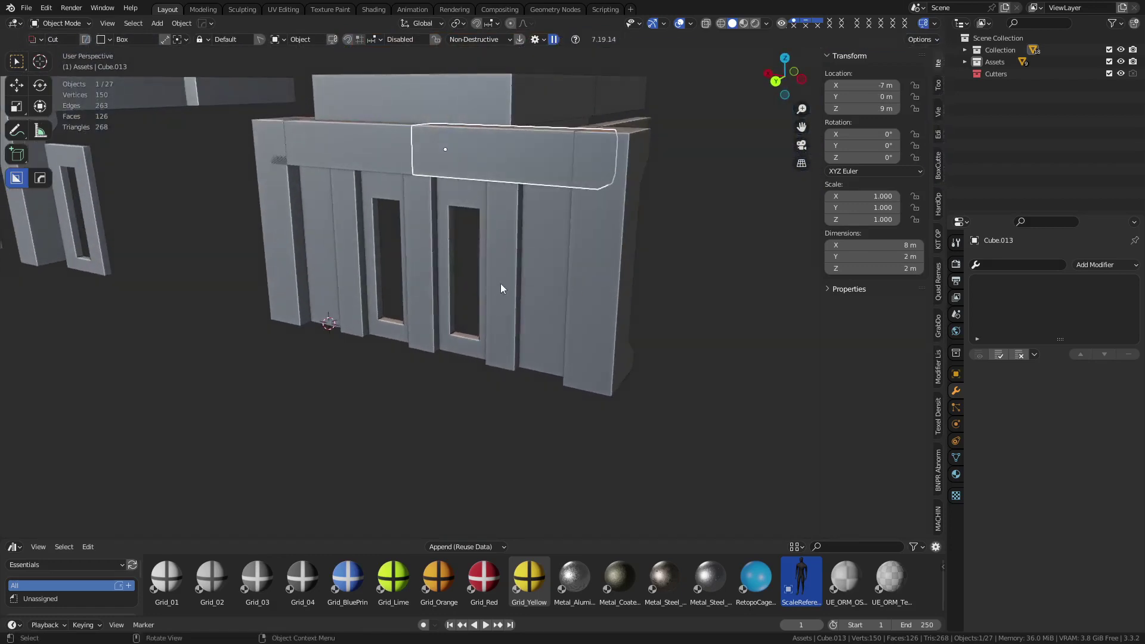
pyautogui.moveTo(573, 205); pyautogui.dragTo(608, 225, button='middle')
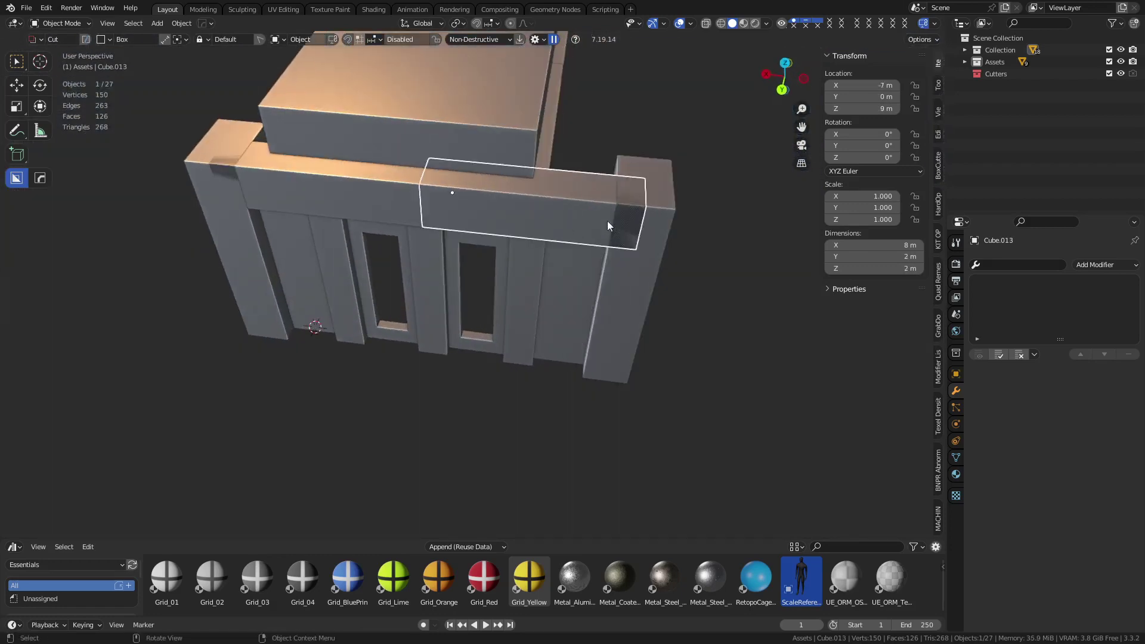
pyautogui.click(599, 317)
pyautogui.moveTo(599, 316); pyautogui.dragTo(556, 340, button='middle')
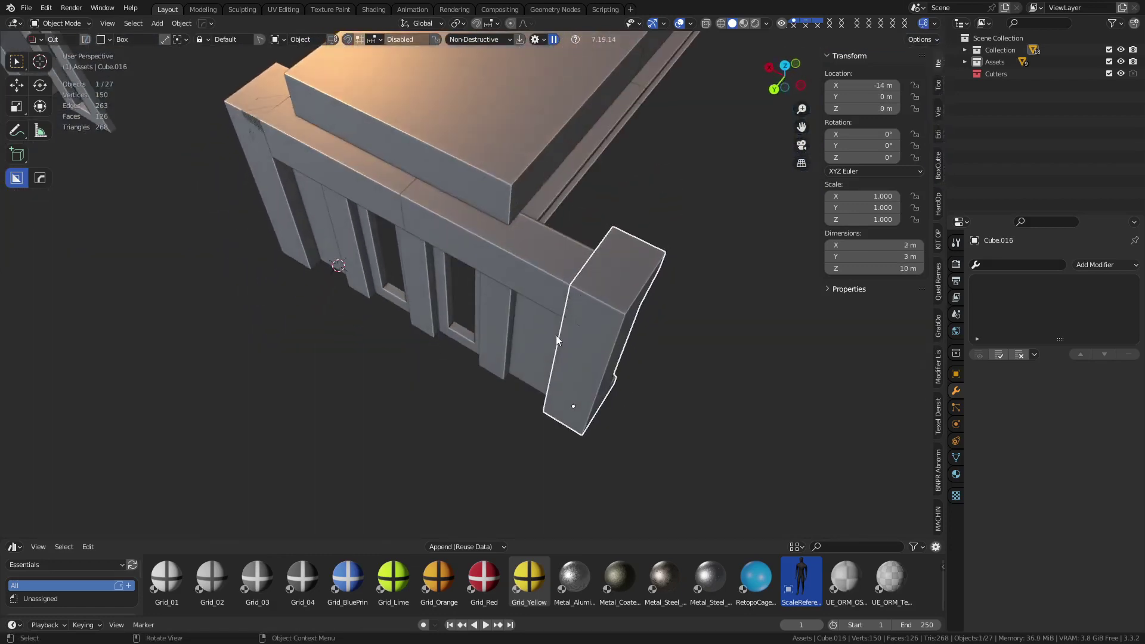
pyautogui.click(528, 285)
pyautogui.moveTo(529, 286)
pyautogui.mouseDown(button='middle')
pyautogui.moveTo(443, 298)
pyautogui.moveTo(524, 284)
pyautogui.moveTo(469, 304)
pyautogui.moveTo(543, 301)
pyautogui.mouseUp(button='middle')
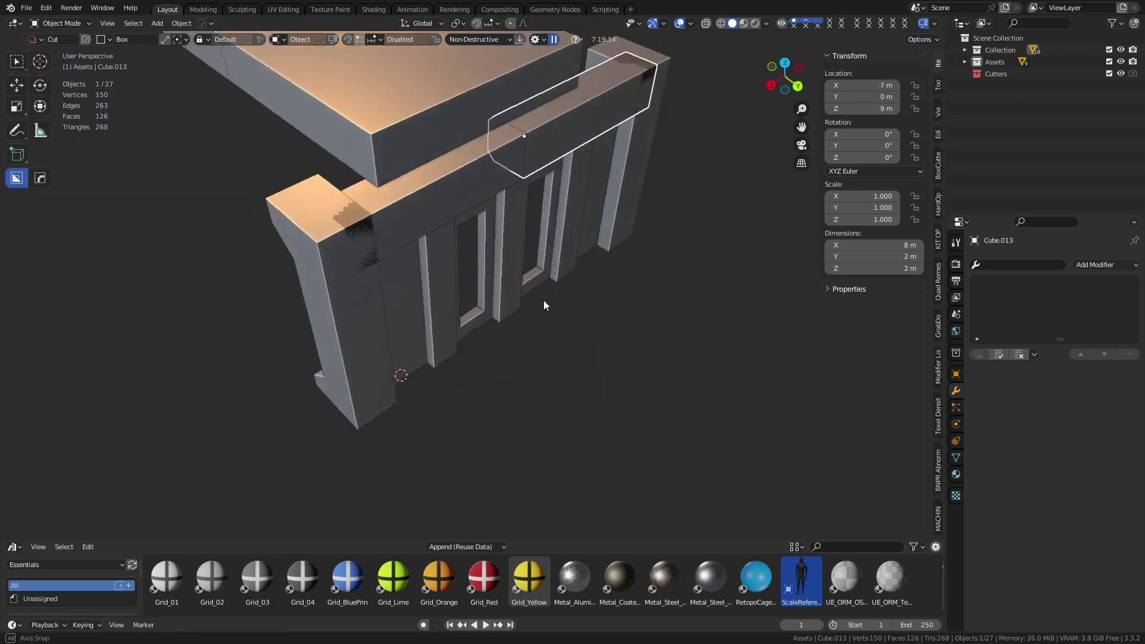
# Step: Switch to CRYENGINE and look around the hangar interior, examining its ceiling beams and windowed side wall
pyautogui.click(407, 227)
pyautogui.moveTo(406, 226); pyautogui.dragTo(457, 250, button='middle')
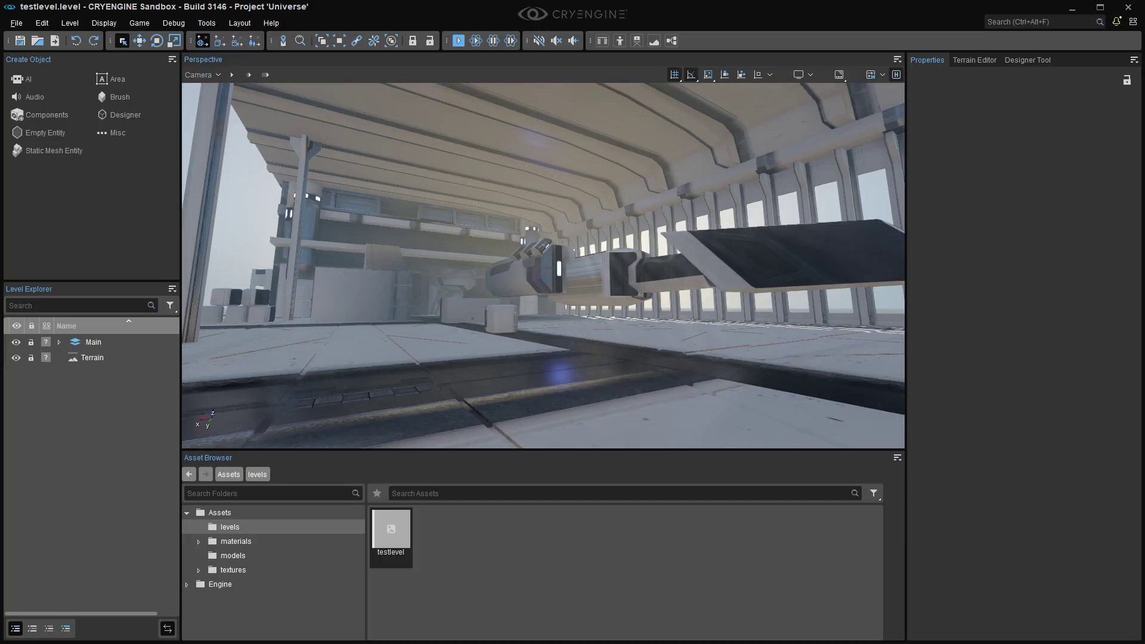
pyautogui.moveTo(596, 290); pyautogui.dragTo(588, 267, button='right')
pyautogui.press('w')
pyautogui.moveTo(626, 309); pyautogui.dragTo(805, 293, button='right')
pyautogui.moveTo(725, 286); pyautogui.dragTo(725, 275, button='right')
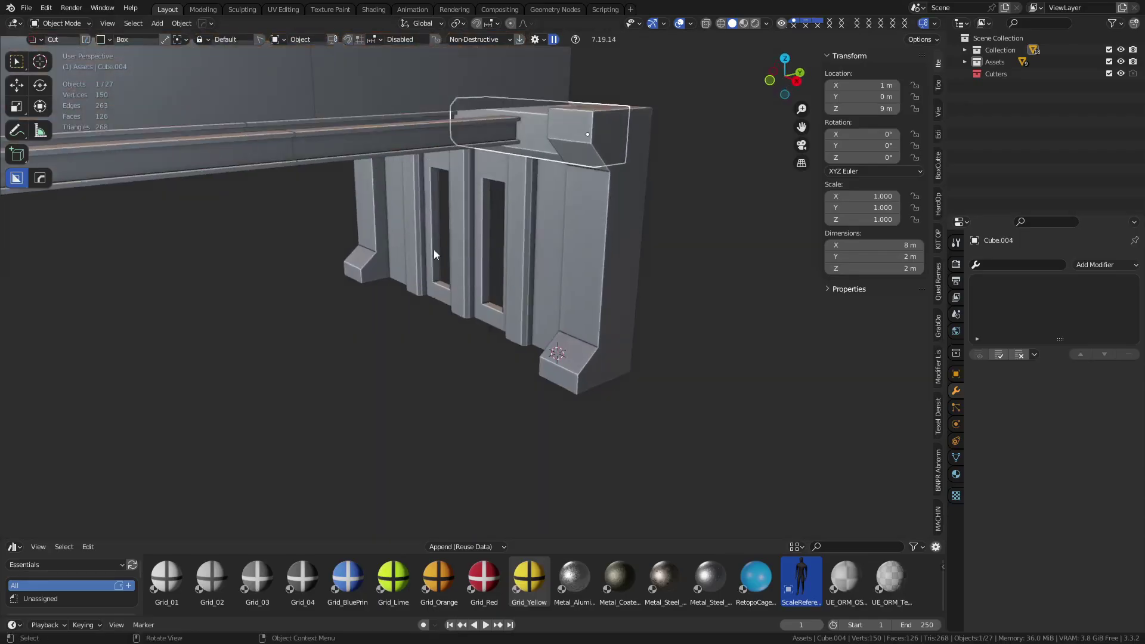
# Step: Pick out the wall's end pillars, panels, thin columns and upper beam together to review which modules make up one segment
pyautogui.click(382, 234)
pyautogui.keyDown('shift'); pyautogui.click(424, 245); pyautogui.keyUp('shift')
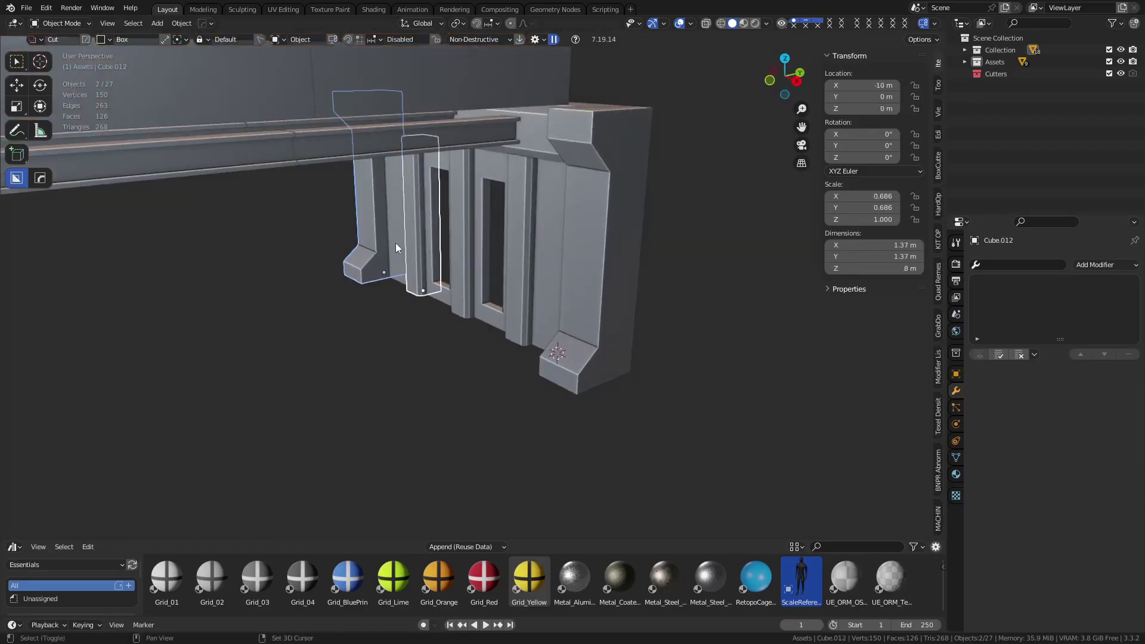
pyautogui.keyDown('shift'); pyautogui.click(396, 243); pyautogui.keyUp('shift')
pyautogui.keyDown('shift'); pyautogui.click(456, 263); pyautogui.keyUp('shift')
pyautogui.keyDown('shift'); pyautogui.click(446, 301); pyautogui.keyUp('shift')
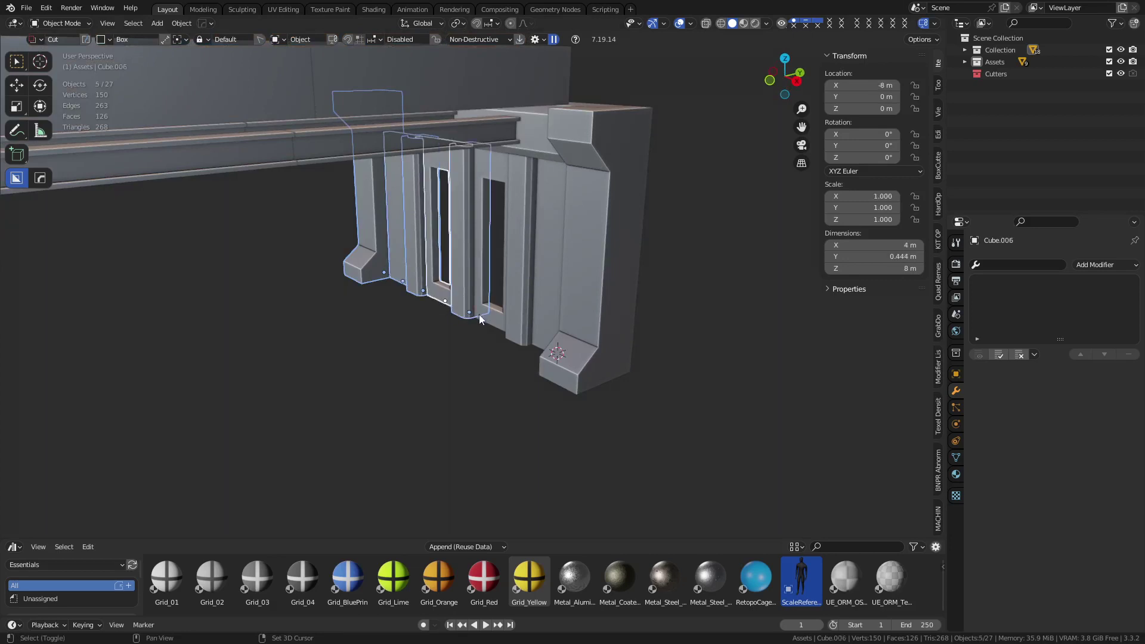
pyautogui.keyDown('shift'); pyautogui.click(486, 316); pyautogui.keyUp('shift')
pyautogui.keyDown('shift'); pyautogui.click(519, 331); pyautogui.keyUp('shift')
pyautogui.keyDown('shift'); pyautogui.click(563, 322); pyautogui.keyUp('shift')
pyautogui.keyDown('shift'); pyautogui.click(565, 373); pyautogui.keyUp('shift')
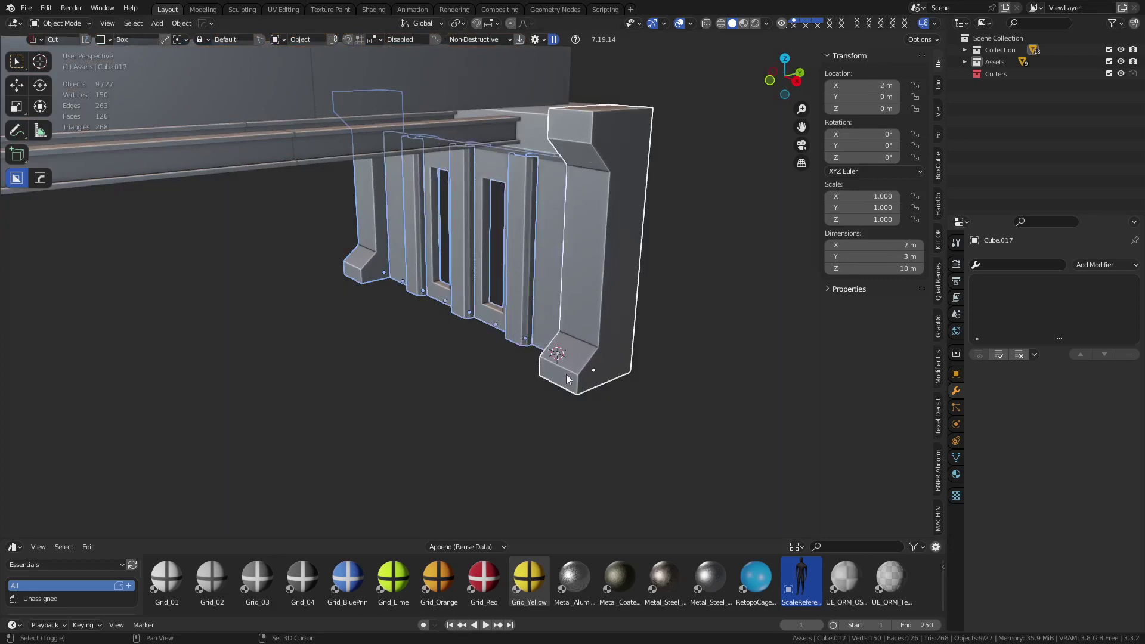
pyautogui.keyDown('shift'); pyautogui.click(567, 371); pyautogui.keyUp('shift')
pyautogui.keyDown('shift'); pyautogui.click(572, 353); pyautogui.keyUp('shift')
pyautogui.keyDown('shift'); pyautogui.click(537, 150); pyautogui.keyUp('shift')
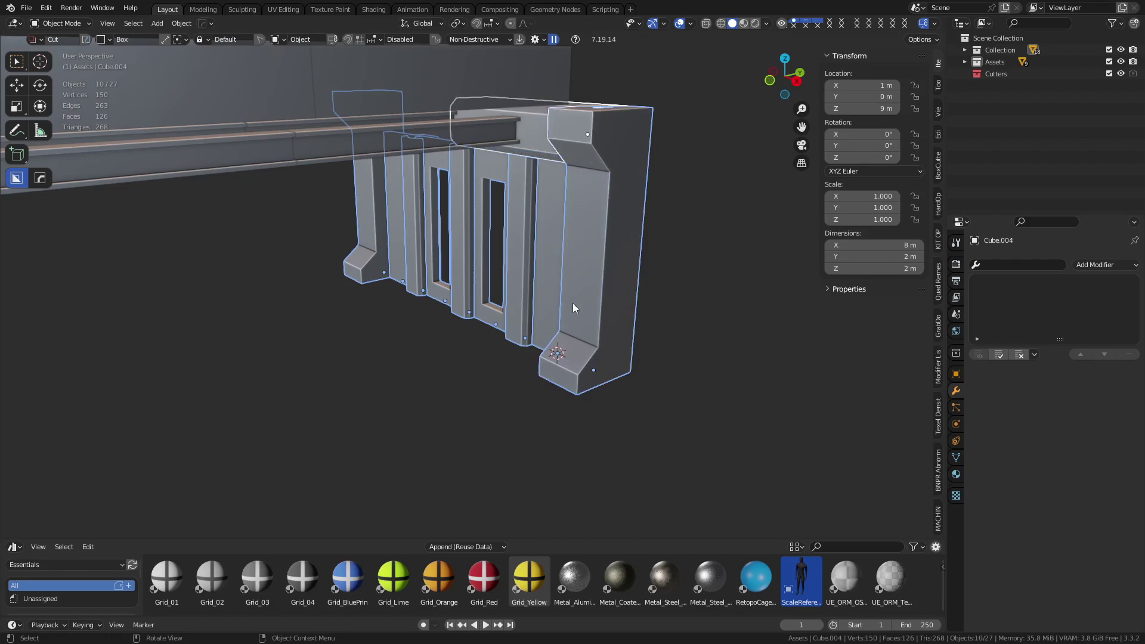
pyautogui.moveTo(573, 303); pyautogui.dragTo(524, 374, button='middle')
pyautogui.click(524, 380)
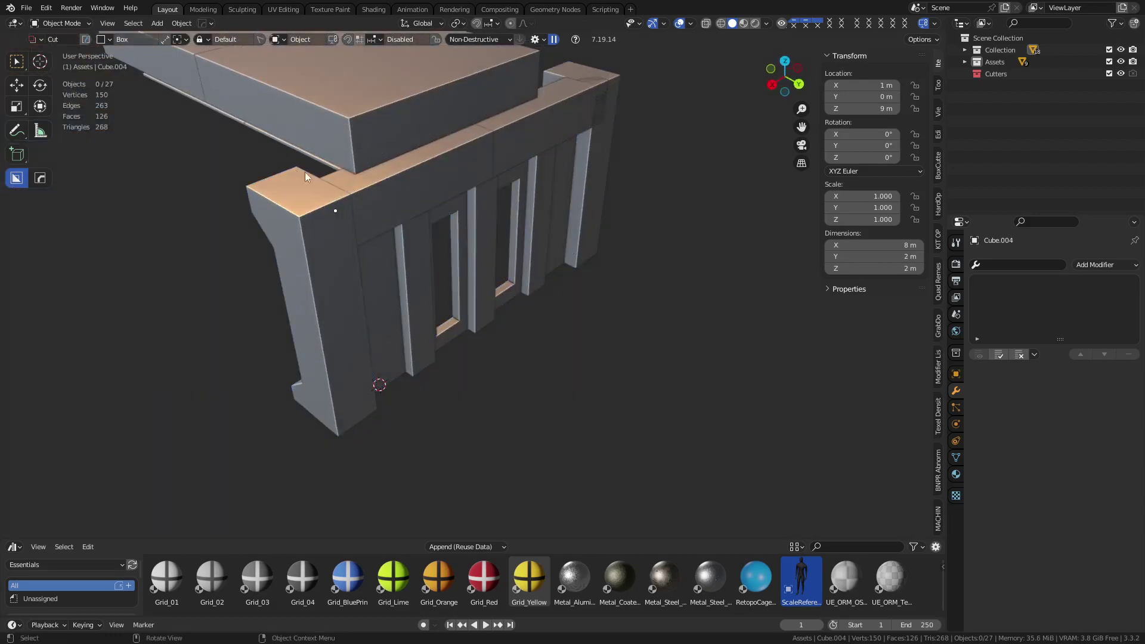
# Step: Add one lengthwise edge loop through the end pillar's profile, without sliding it from its midpoint
pyautogui.moveTo(358, 221); pyautogui.dragTo(382, 244, button='middle')
pyautogui.click(375, 289)
pyautogui.press('Tab')
pyautogui.moveTo(377, 291); pyautogui.dragTo(469, 299, button='middle')
pyautogui.hotkey('ctrl', 'r')
pyautogui.click(479, 286)
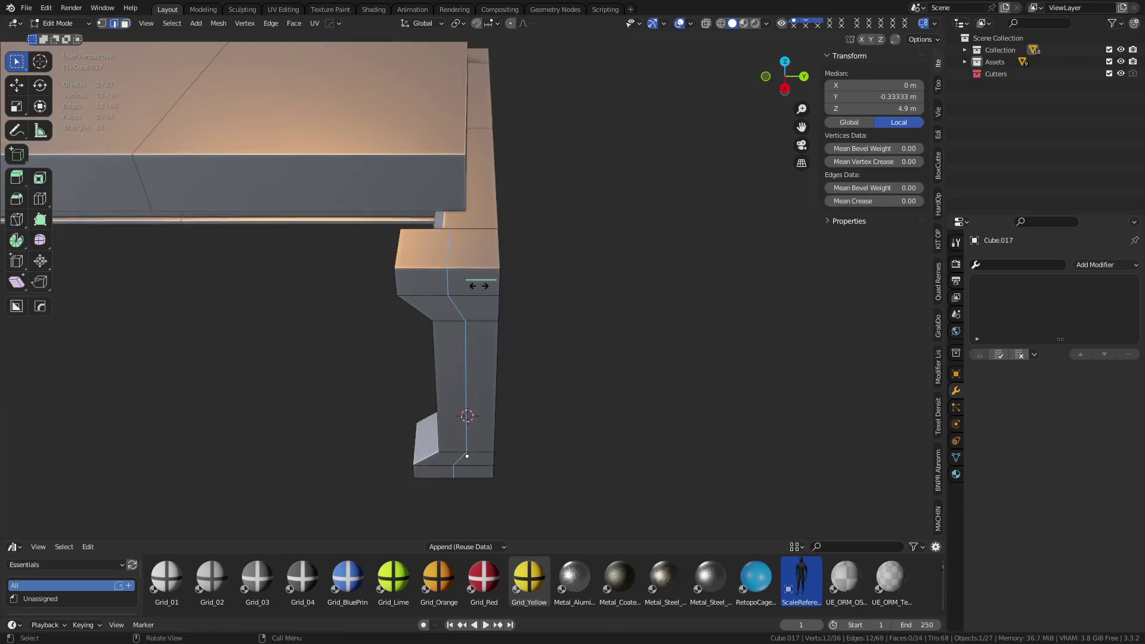
pyautogui.rightClick(481, 299)
# Step: Straighten the pillar's new edge loop by aligning it to the maximum on the local Y axis, leaving it at Y 0 m
pyautogui.hotkey('alt', 'a')
pyautogui.click(525, 330)
pyautogui.press('g')
pyautogui.press('y')
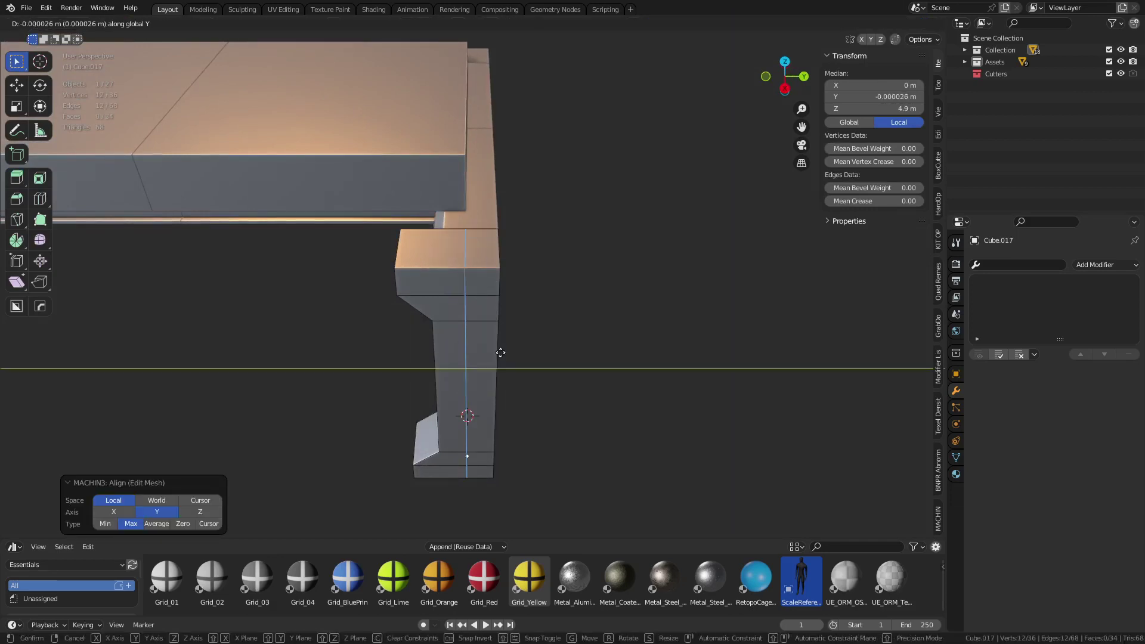
pyautogui.click(500, 353)
pyautogui.press('Tab')
pyautogui.moveTo(462, 355); pyautogui.dragTo(480, 348, button='middle')
pyautogui.press('Tab')
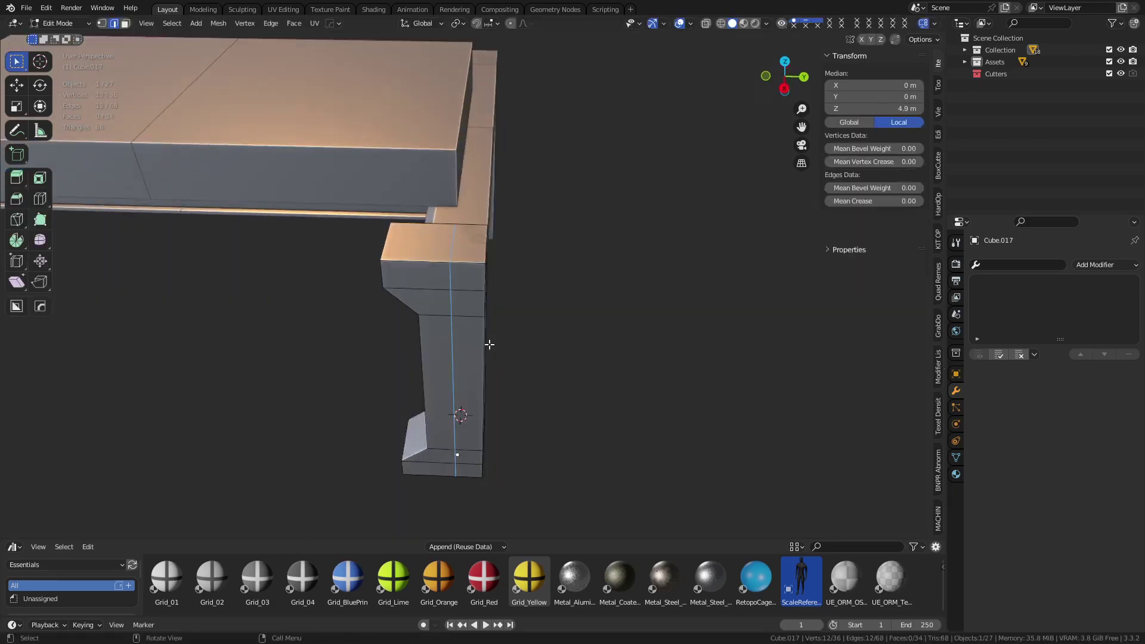
pyautogui.moveTo(476, 306); pyautogui.dragTo(487, 331, button='middle')
pyautogui.press('Tab')
pyautogui.keyDown('shift'); pyautogui.moveTo(488, 332); pyautogui.dragTo(505, 313, button='middle'); pyautogui.keyUp('shift')
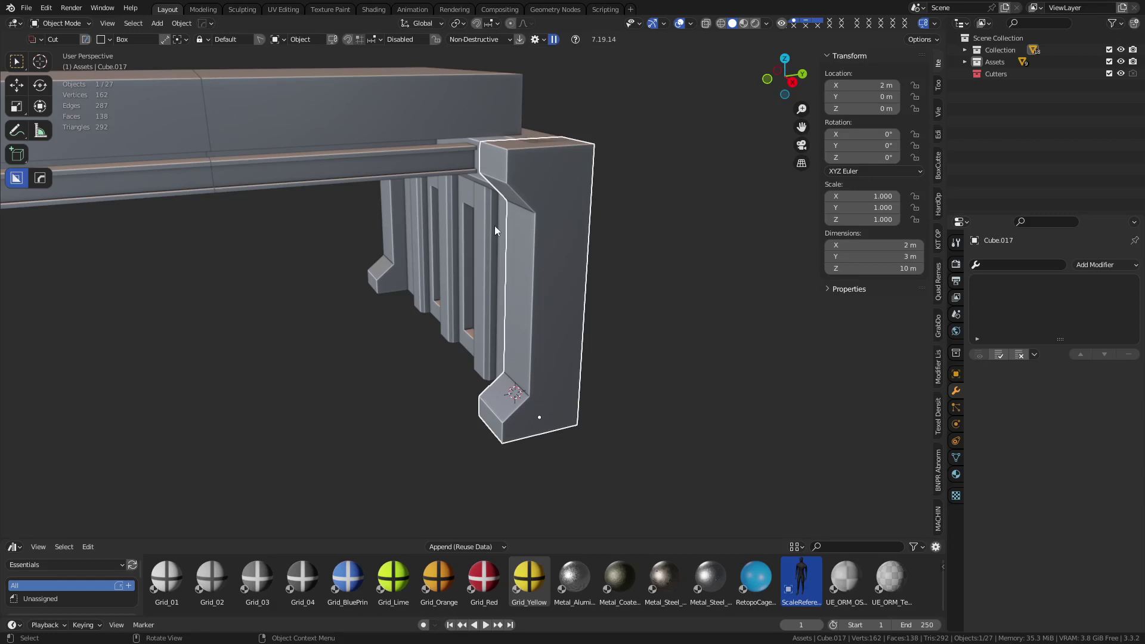
# Step: Switch to CRYENGINE and examine the tower facade's repeated vertical strips from its roof down to its base
pyautogui.moveTo(495, 226); pyautogui.dragTo(438, 239, button='middle')
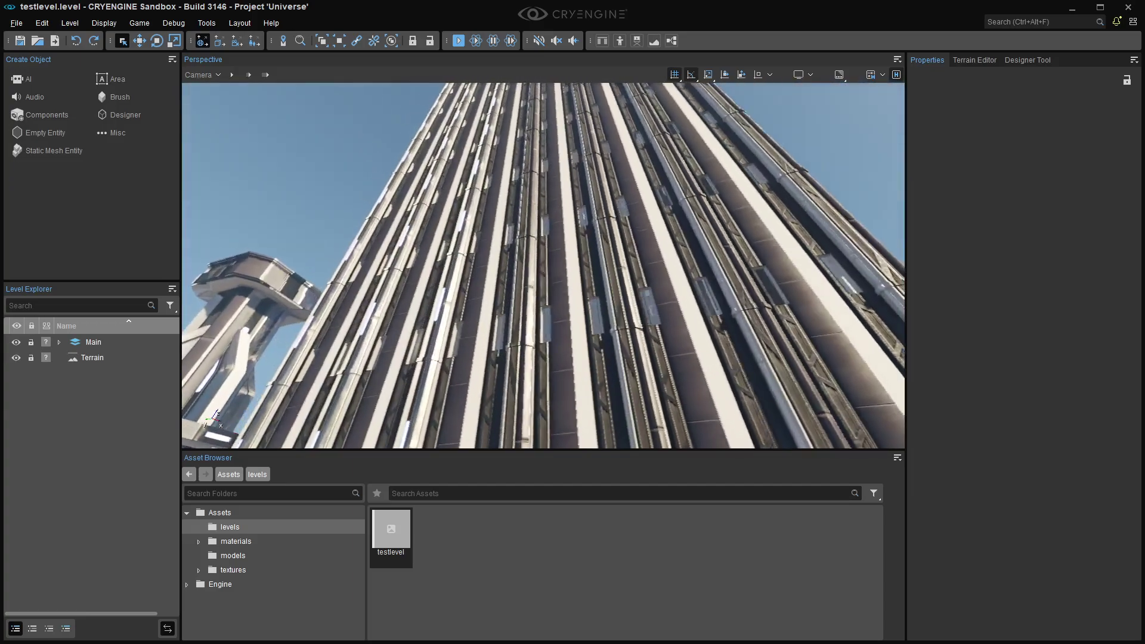
pyautogui.moveTo(509, 275); pyautogui.dragTo(518, 268, button='right')
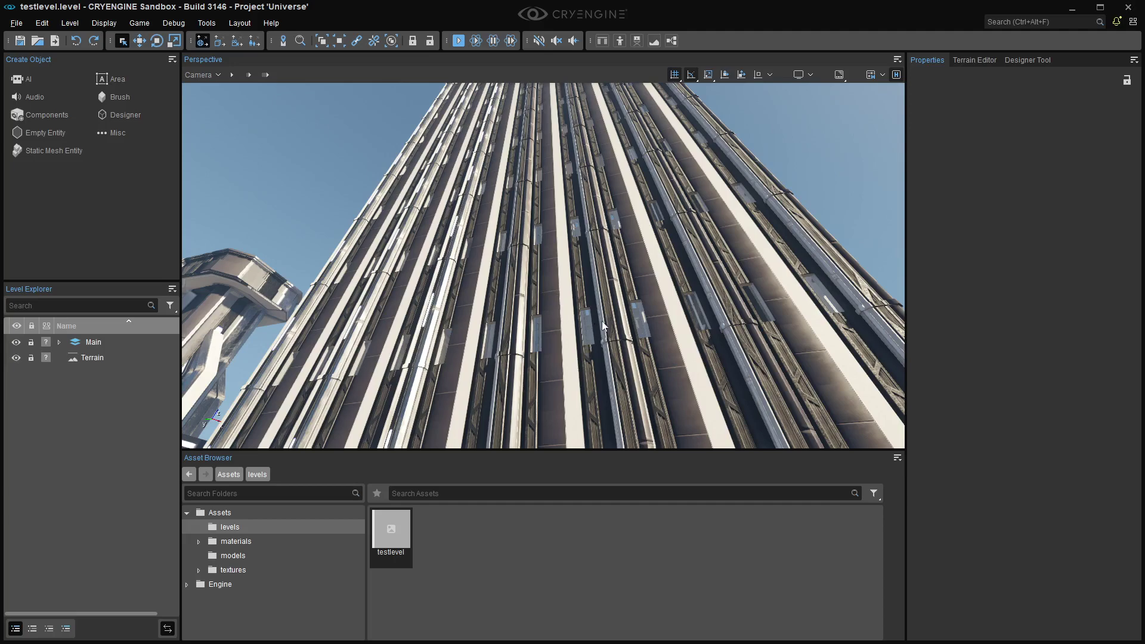
pyautogui.moveTo(602, 325); pyautogui.dragTo(538, 171, button='right')
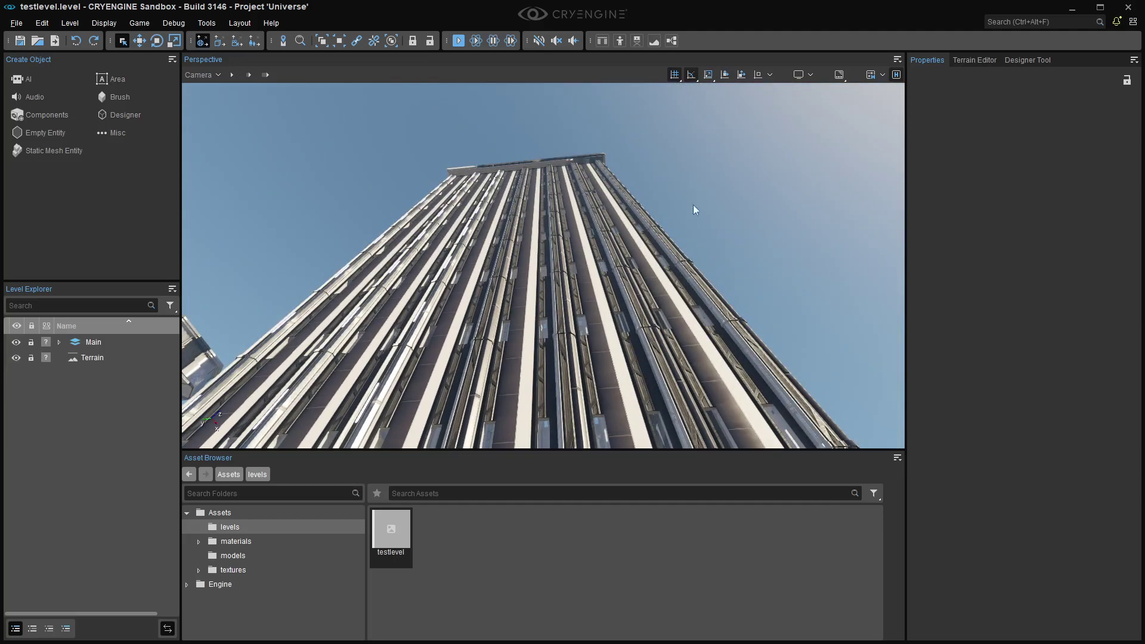
pyautogui.moveTo(705, 260); pyautogui.dragTo(704, 409, button='right')
pyautogui.moveTo(620, 293); pyautogui.dragTo(640, 302, button='right')
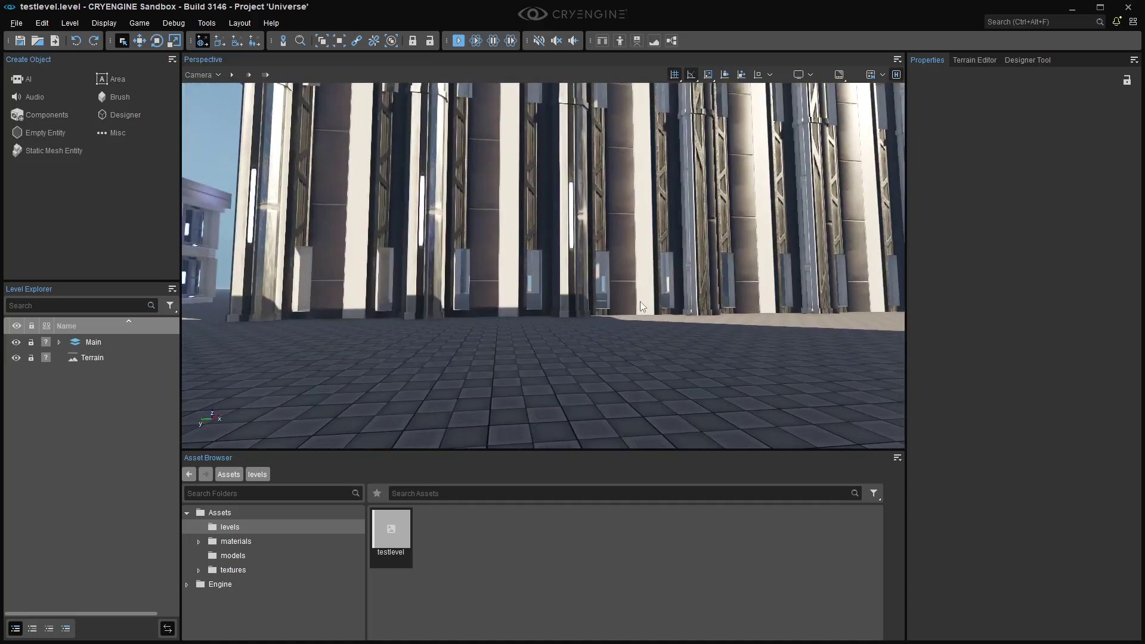
pyautogui.press('w')
pyautogui.moveTo(624, 295); pyautogui.dragTo(695, 281, button='right')
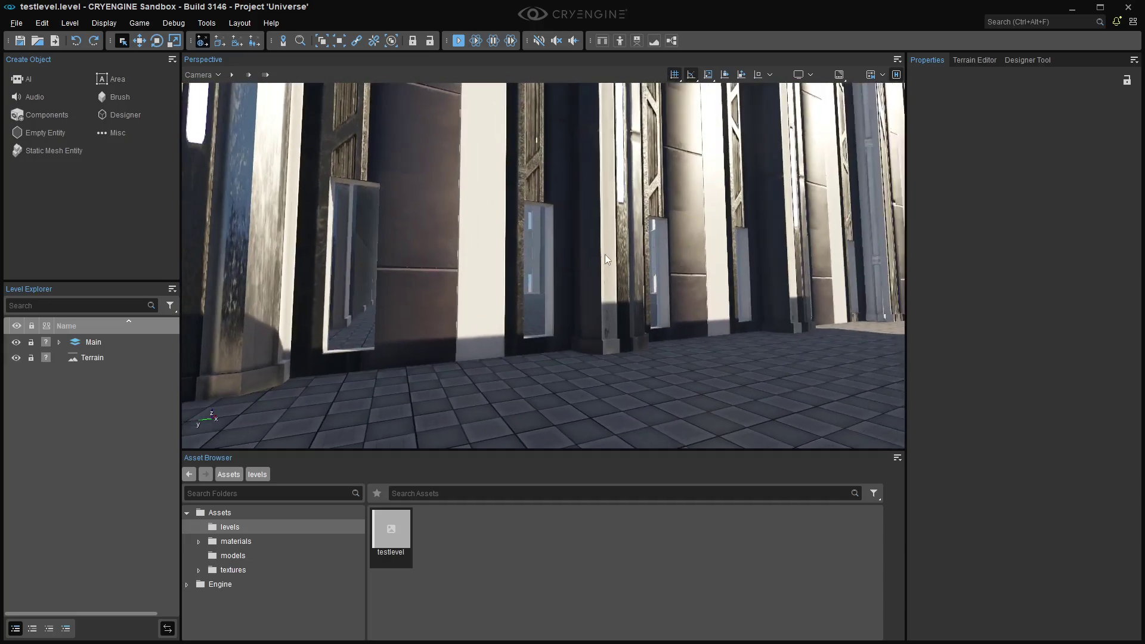
pyautogui.moveTo(607, 248); pyautogui.dragTo(486, 134, button='right')
pyautogui.press('s')
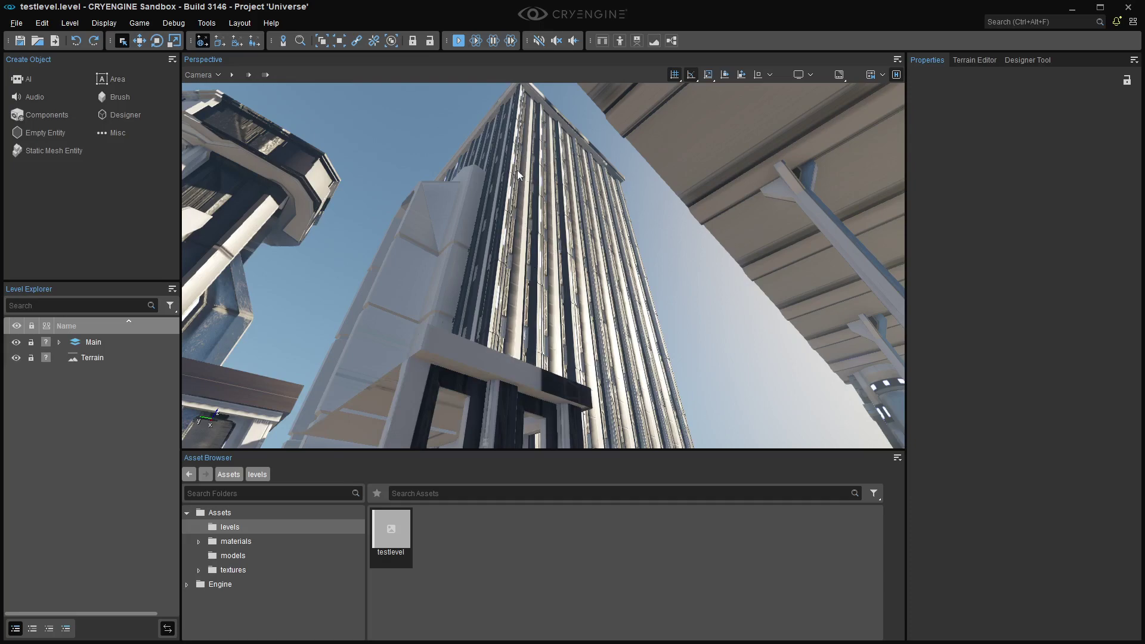
# Step: Examine the tower's corner and base up close, following the repeated panels and columns along the facade
pyautogui.moveTo(520, 297); pyautogui.dragTo(558, 322, button='right')
pyautogui.moveTo(518, 267); pyautogui.dragTo(501, 417, button='right')
pyautogui.press('w')
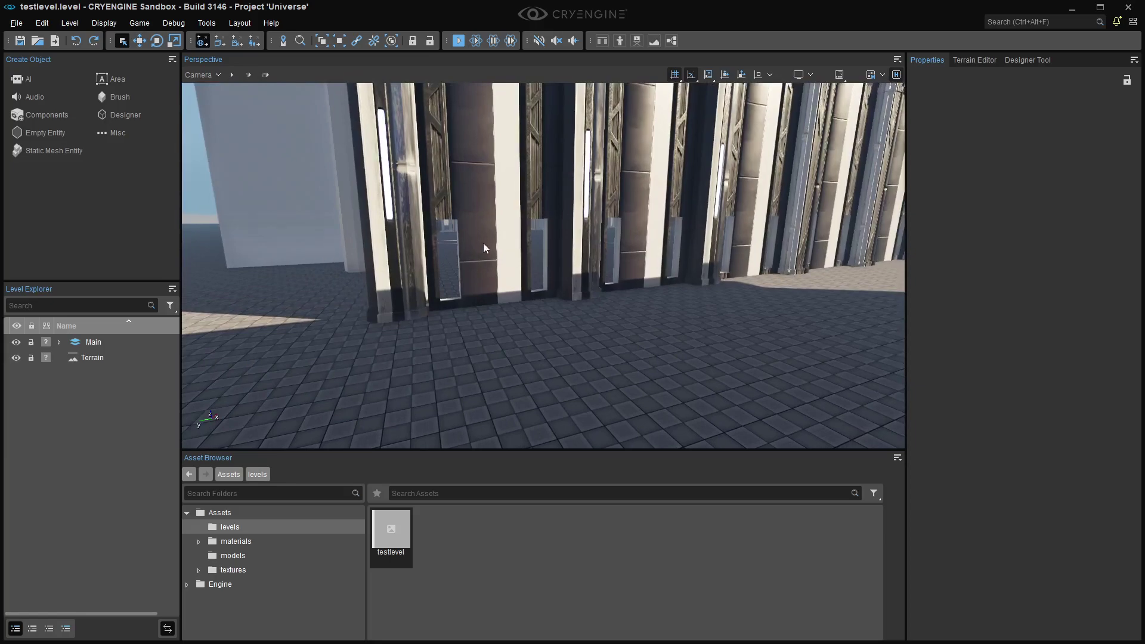
pyautogui.moveTo(763, 242); pyautogui.dragTo(894, 120, button='right')
pyautogui.press('w')
pyautogui.press('w')
pyautogui.moveTo(745, 197); pyautogui.dragTo(269, 349, button='right')
pyautogui.press('w')
pyautogui.press('w')
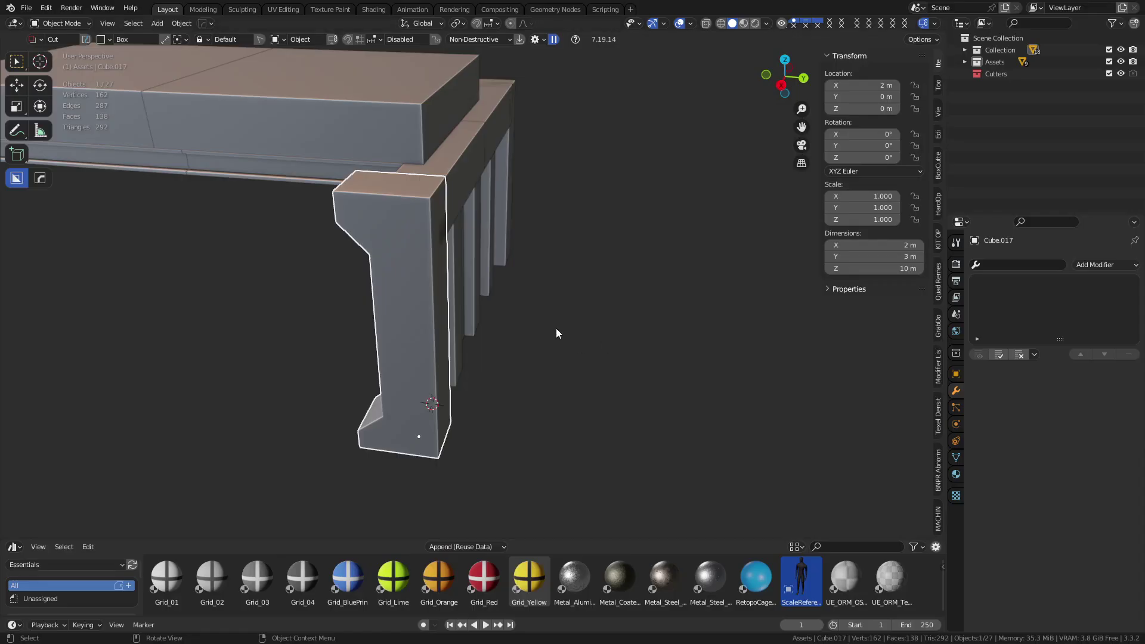
# Step: Return to Blender and compare the assembled wall with the row of separate source modules beside it
pyautogui.click(556, 332)
pyautogui.moveTo(556, 332); pyautogui.dragTo(539, 270, button='middle')
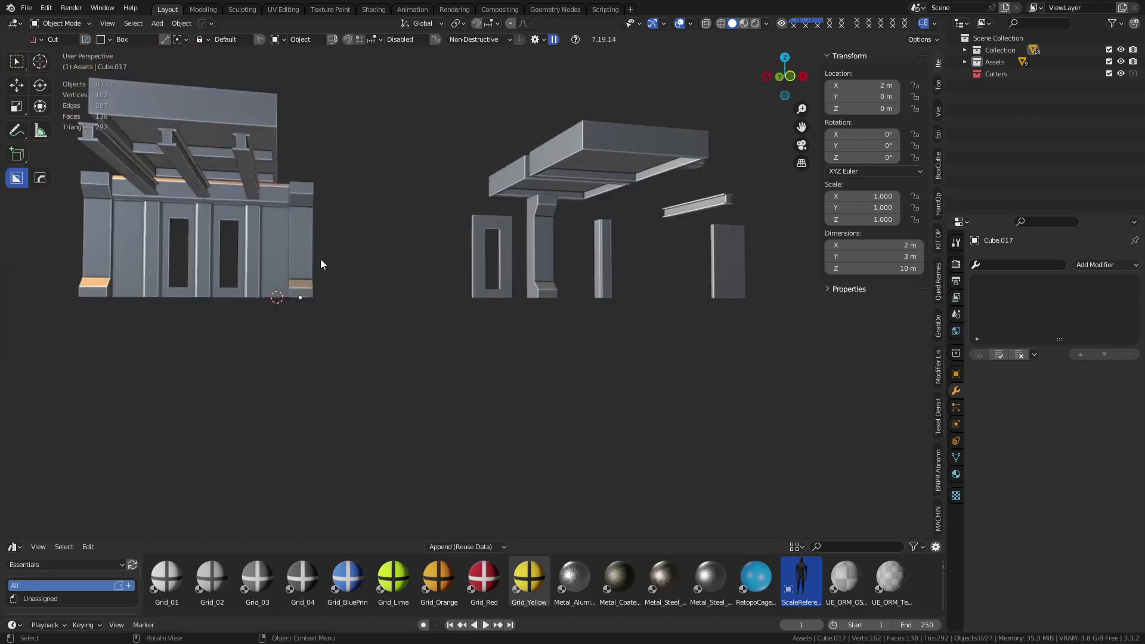
pyautogui.click(285, 258)
pyautogui.moveTo(409, 252); pyautogui.dragTo(376, 273, button='middle')
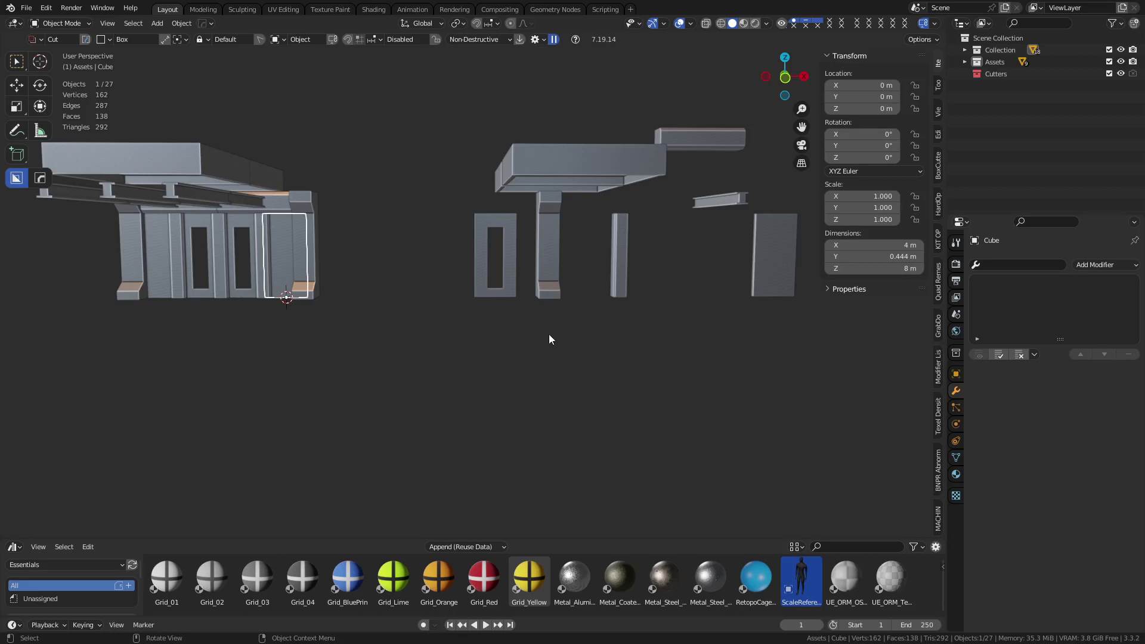
pyautogui.click(516, 277)
pyautogui.press('f')
pyautogui.moveTo(581, 299); pyautogui.dragTo(444, 227, button='middle')
pyautogui.click(249, 266)
pyautogui.moveTo(249, 266); pyautogui.dragTo(177, 213, button='middle')
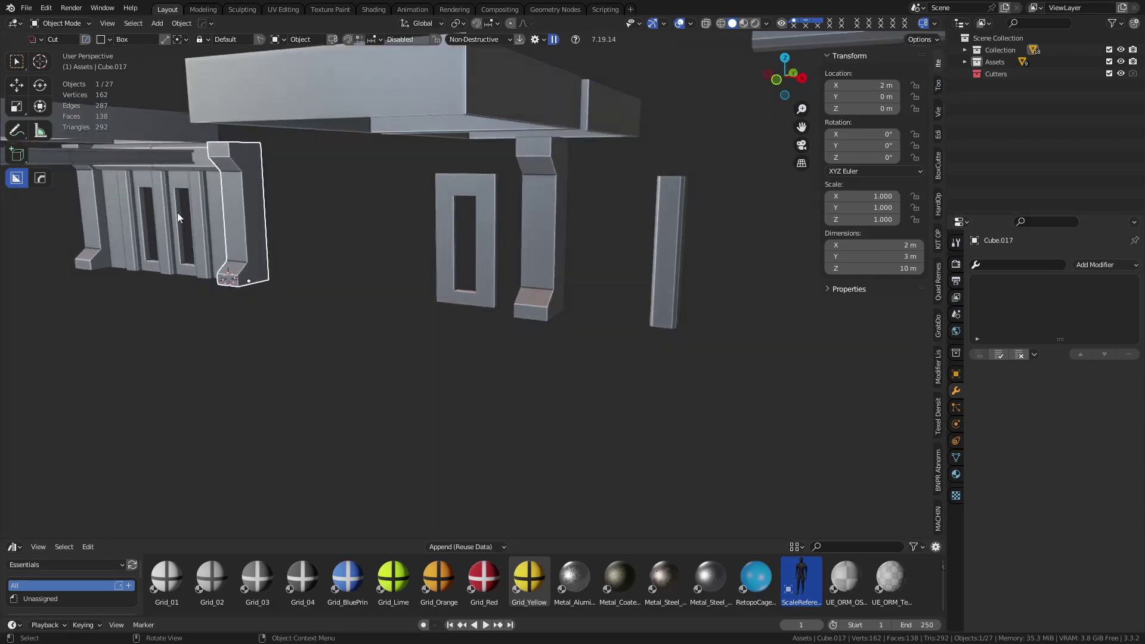
pyautogui.keyDown('shift'); pyautogui.moveTo(357, 251); pyautogui.dragTo(377, 270, button='middle'); pyautogui.keyUp('shift')
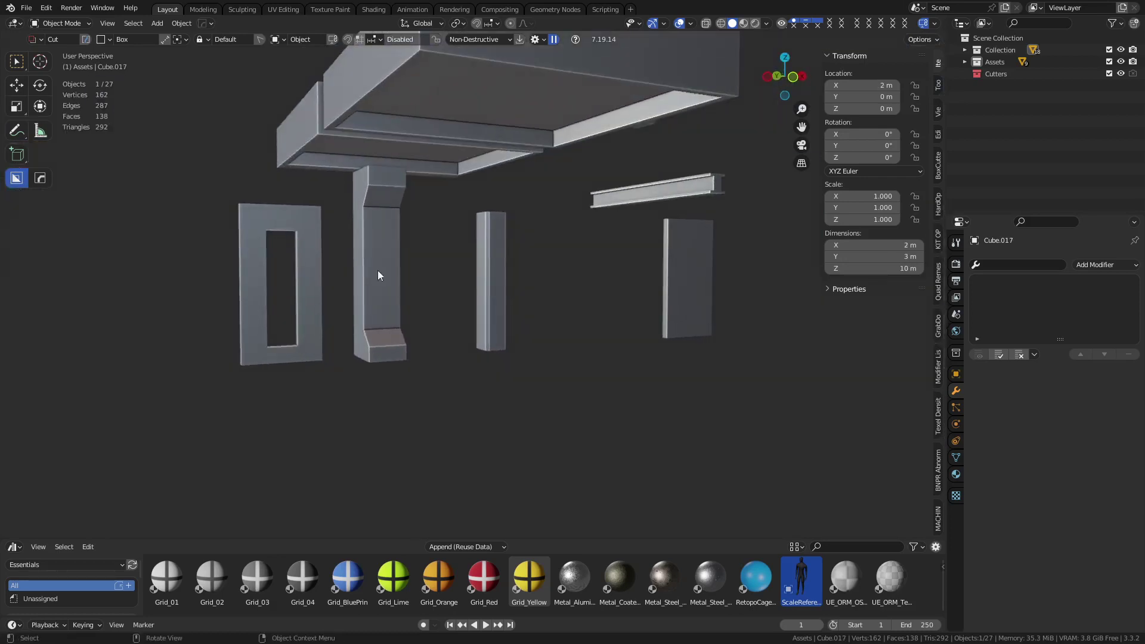
pyautogui.click(378, 270)
pyautogui.click(484, 274)
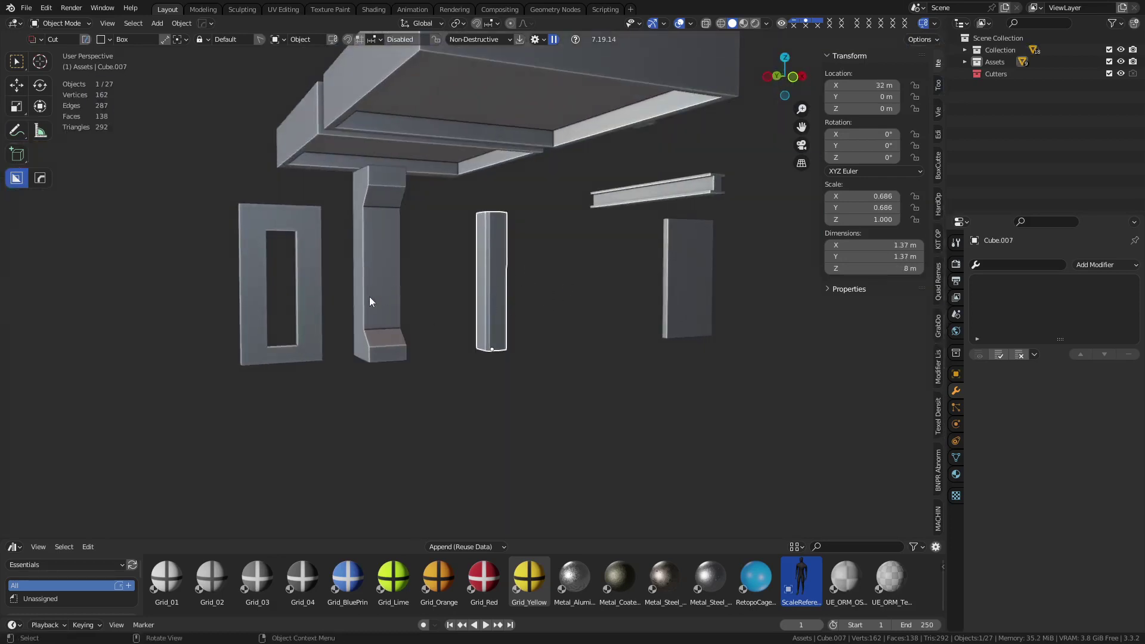
# Step: Move the source window panel 32 m along X, placing it beside the plain wall panel
pyautogui.click(313, 286)
pyautogui.press('`')
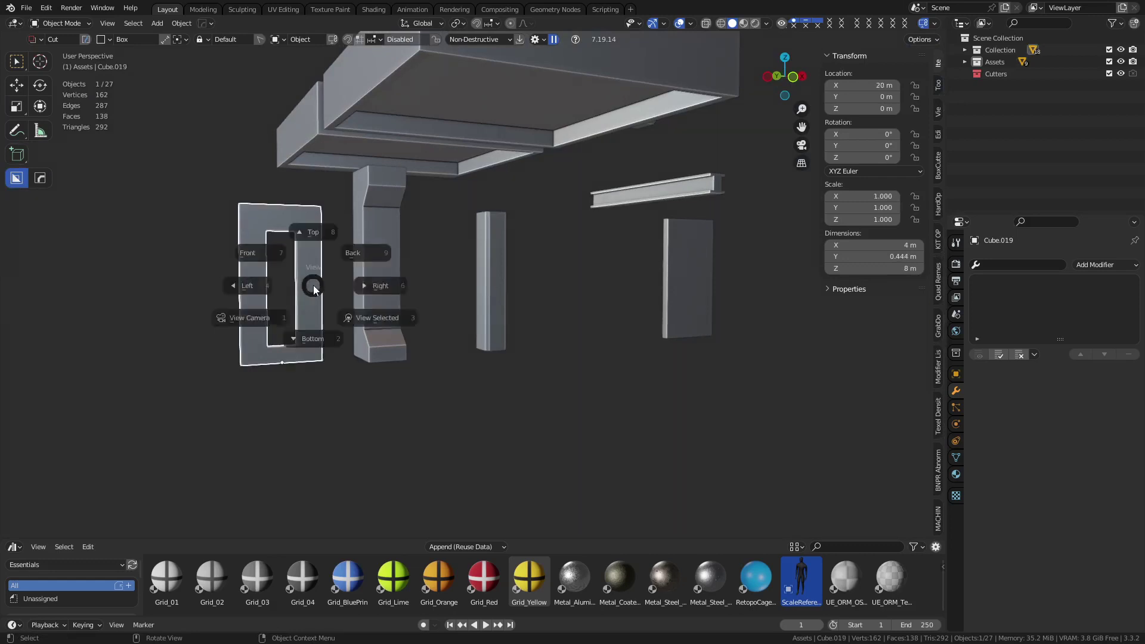
pyautogui.click(363, 325)
pyautogui.moveTo(607, 358); pyautogui.dragTo(486, 372, button='middle')
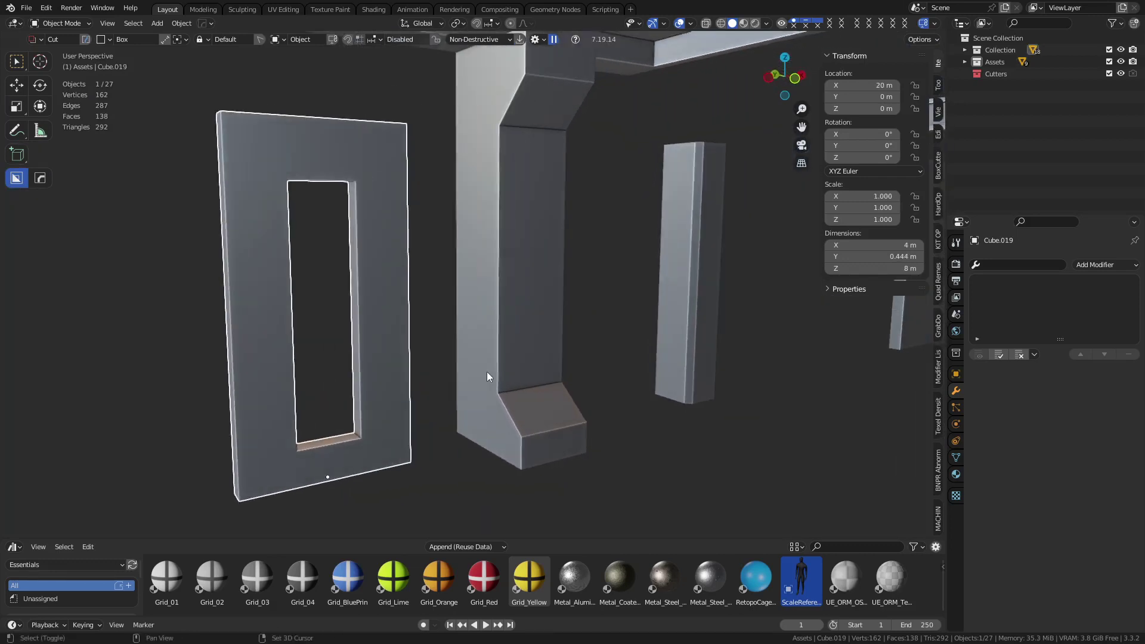
pyautogui.scroll(-3, 506, 361)
pyautogui.moveTo(721, 331); pyautogui.dragTo(344, 358, button='middle')
pyautogui.press('g')
pyautogui.press('x')
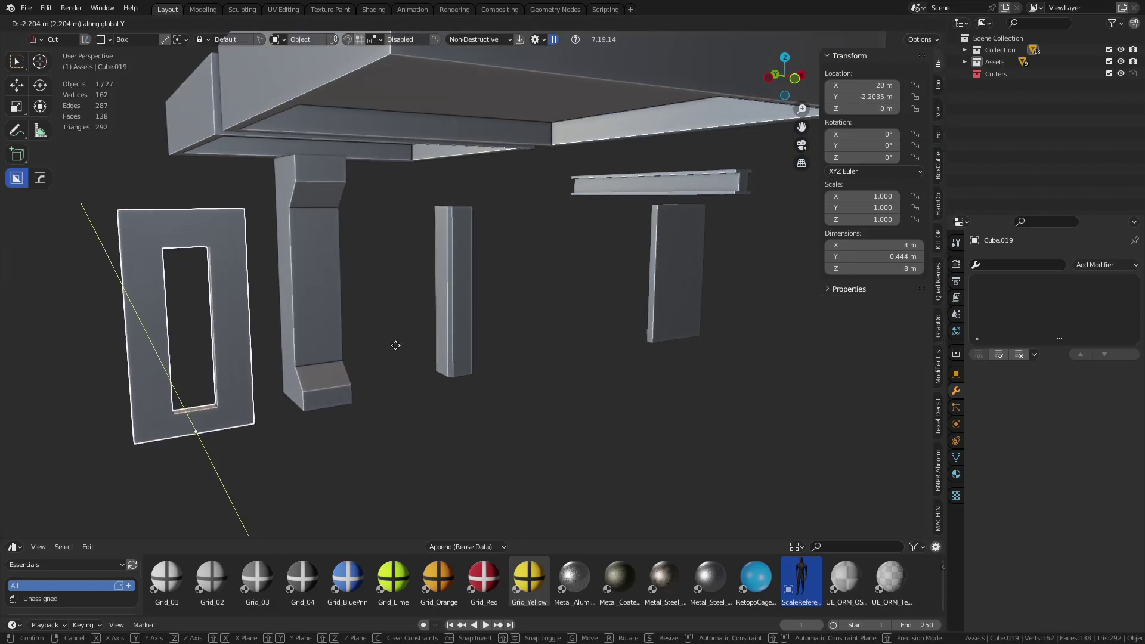
pyautogui.click(900, 312)
# Step: Compare the fronts of the plain wall panel and the window panel side by side
pyautogui.moveTo(778, 353); pyautogui.dragTo(724, 352, button='middle')
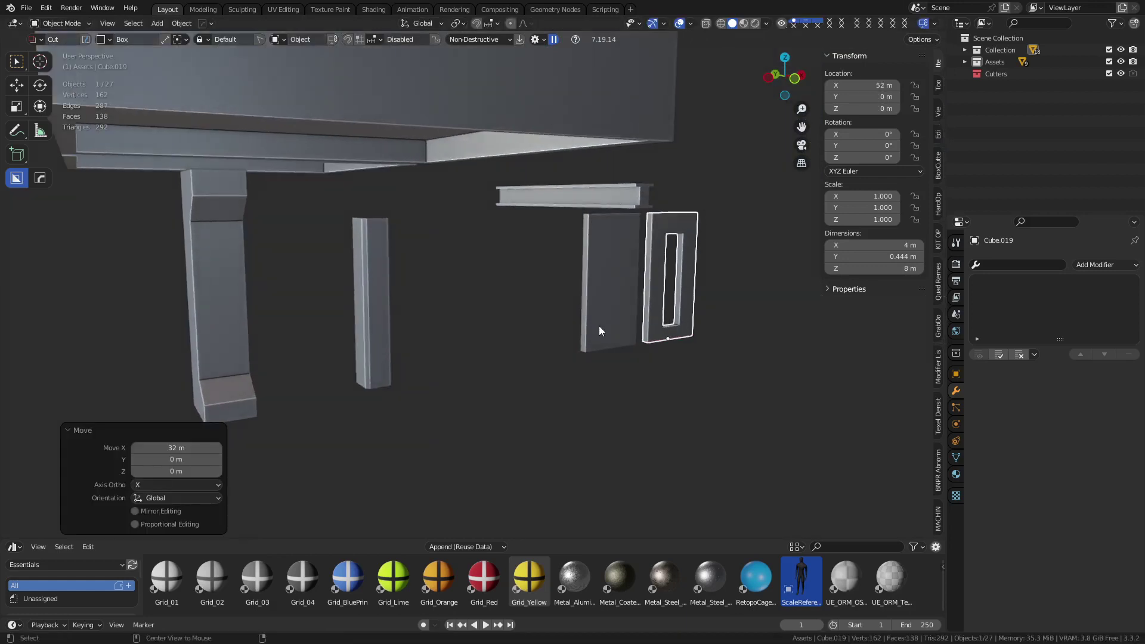
pyautogui.keyDown('alt'); pyautogui.middleClick(599, 327); pyautogui.keyUp('alt')
pyautogui.moveTo(641, 341); pyautogui.dragTo(353, 314, button='middle')
pyautogui.scroll(4, 353, 315)
pyautogui.moveTo(442, 319); pyautogui.dragTo(477, 335, button='middle')
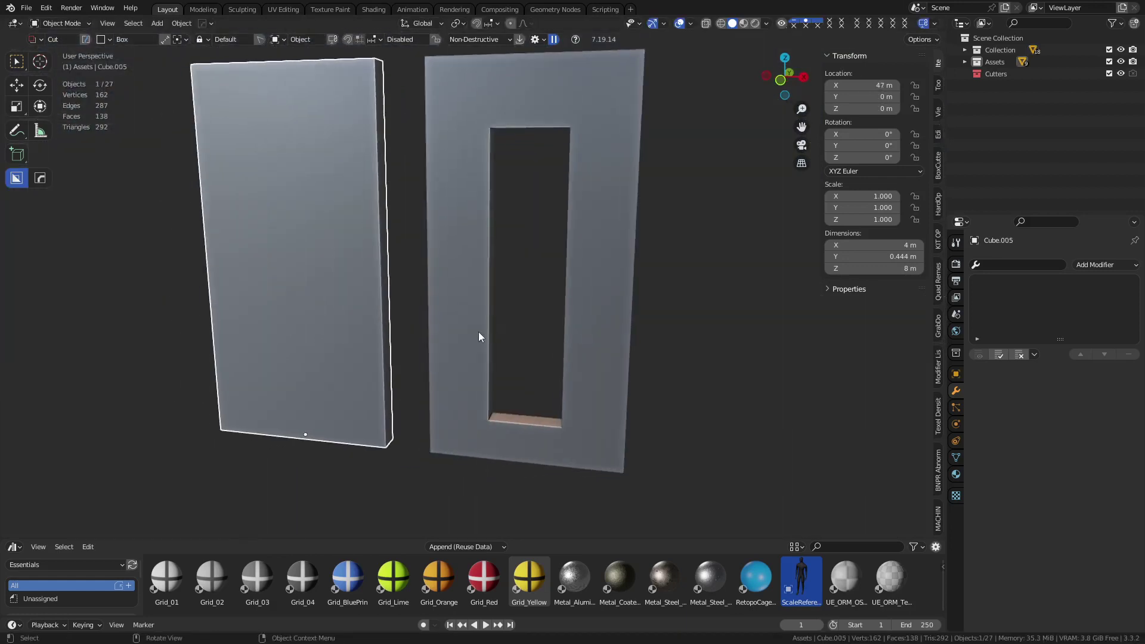
pyautogui.click(352, 334)
pyautogui.keyDown('shift'); pyautogui.moveTo(353, 334); pyautogui.dragTo(491, 391, button='middle'); pyautogui.keyUp('shift')
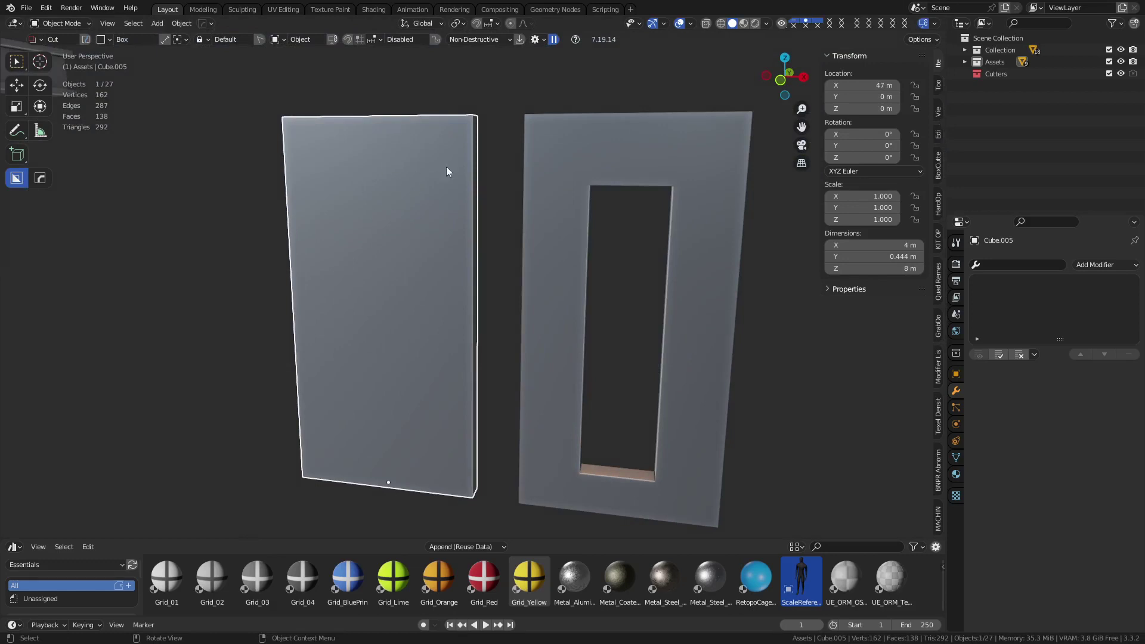
pyautogui.keyDown('shift'); pyautogui.moveTo(511, 258); pyautogui.dragTo(378, 294, button='middle'); pyautogui.keyUp('shift')
pyautogui.click(506, 287)
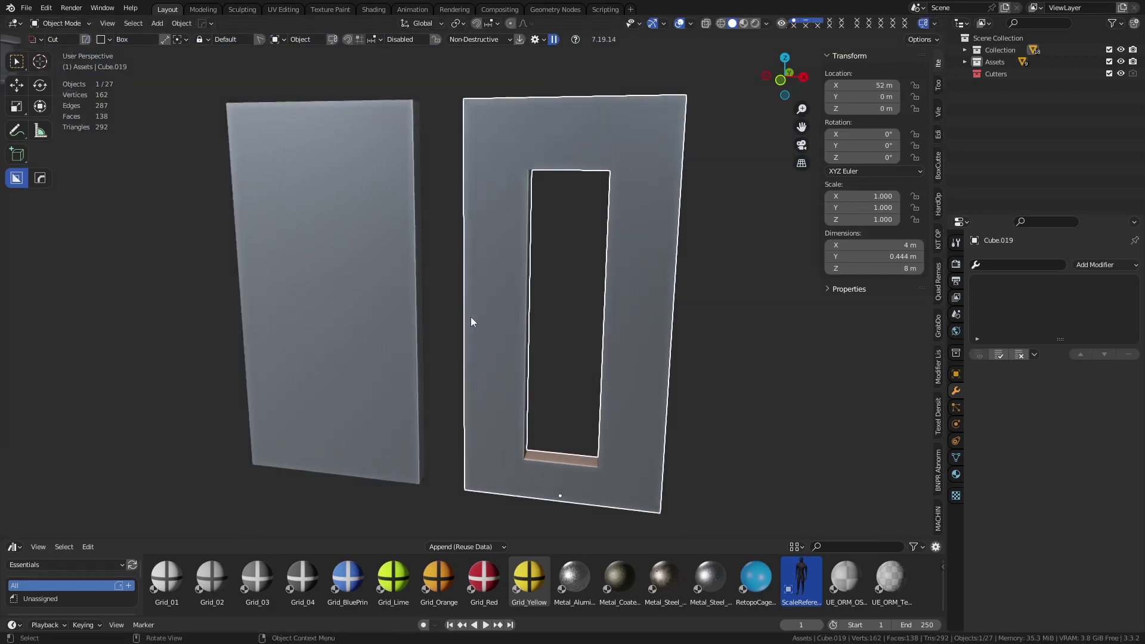
pyautogui.keyDown('shift'); pyautogui.moveTo(565, 332); pyautogui.dragTo(468, 332, button='middle'); pyautogui.keyUp('shift')
pyautogui.keyDown('shift'); pyautogui.moveTo(489, 371); pyautogui.dragTo(509, 349, button='middle'); pyautogui.keyUp('shift')
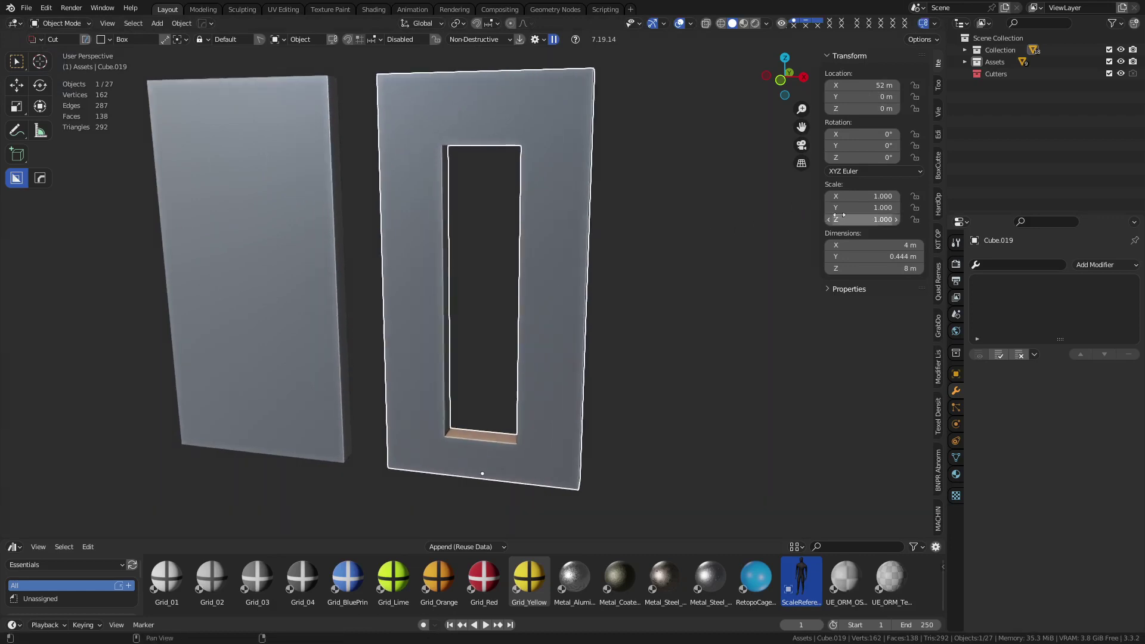
# Step: Inspect the thickness of both wall panels from the side, and focus the view on the chamfered 8 m beam module
pyautogui.moveTo(570, 256); pyautogui.dragTo(493, 262, button='middle')
pyautogui.keyDown('shift'); pyautogui.moveTo(492, 263); pyautogui.dragTo(632, 310, button='middle'); pyautogui.keyUp('shift')
pyautogui.scroll(-3, 620, 310)
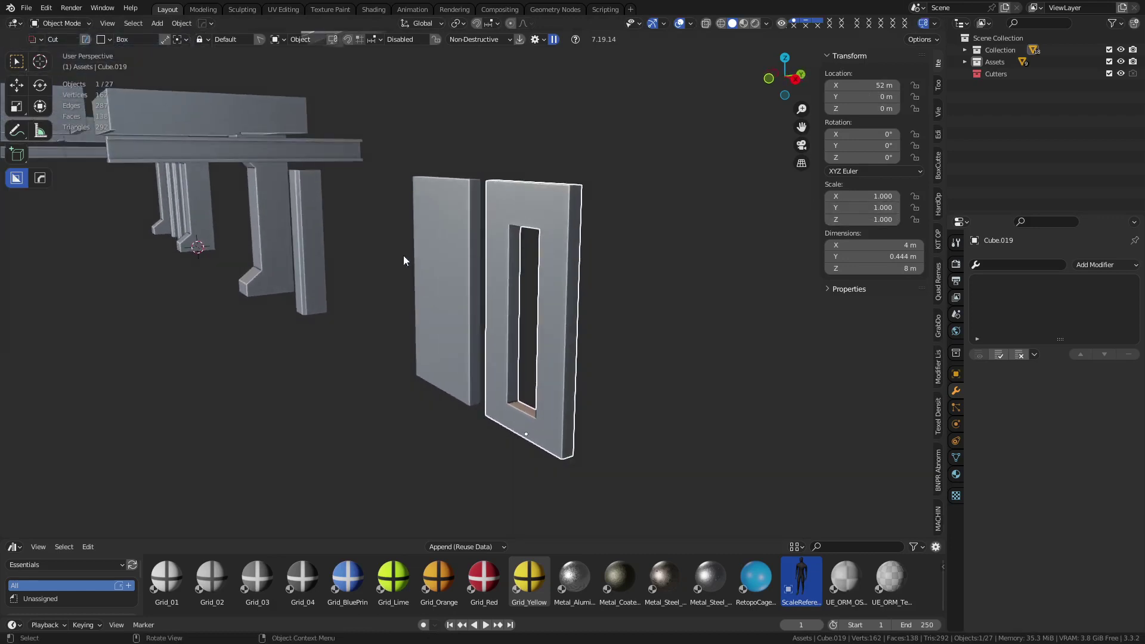
pyautogui.moveTo(404, 260); pyautogui.dragTo(503, 253, button='middle')
pyautogui.scroll(2, 525, 284)
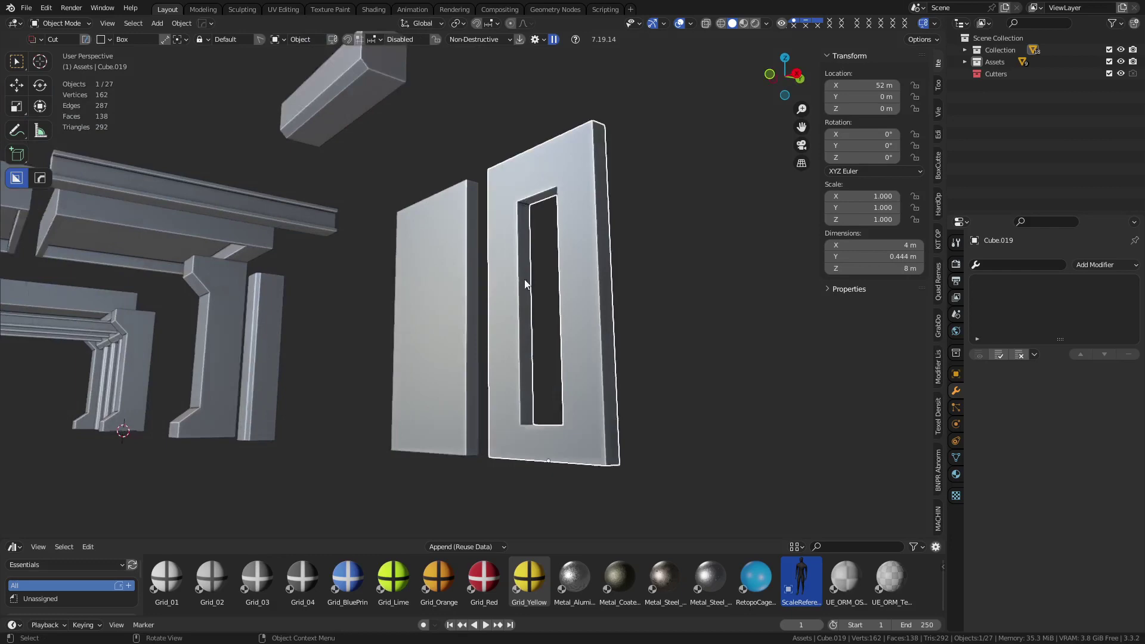
pyautogui.scroll(1, 526, 284)
pyautogui.moveTo(563, 309); pyautogui.dragTo(593, 331, button='middle')
pyautogui.keyDown('shift'); pyautogui.moveTo(427, 244); pyautogui.dragTo(494, 379, button='middle'); pyautogui.keyUp('shift')
pyautogui.click(495, 162)
pyautogui.press('KP_Decimal')
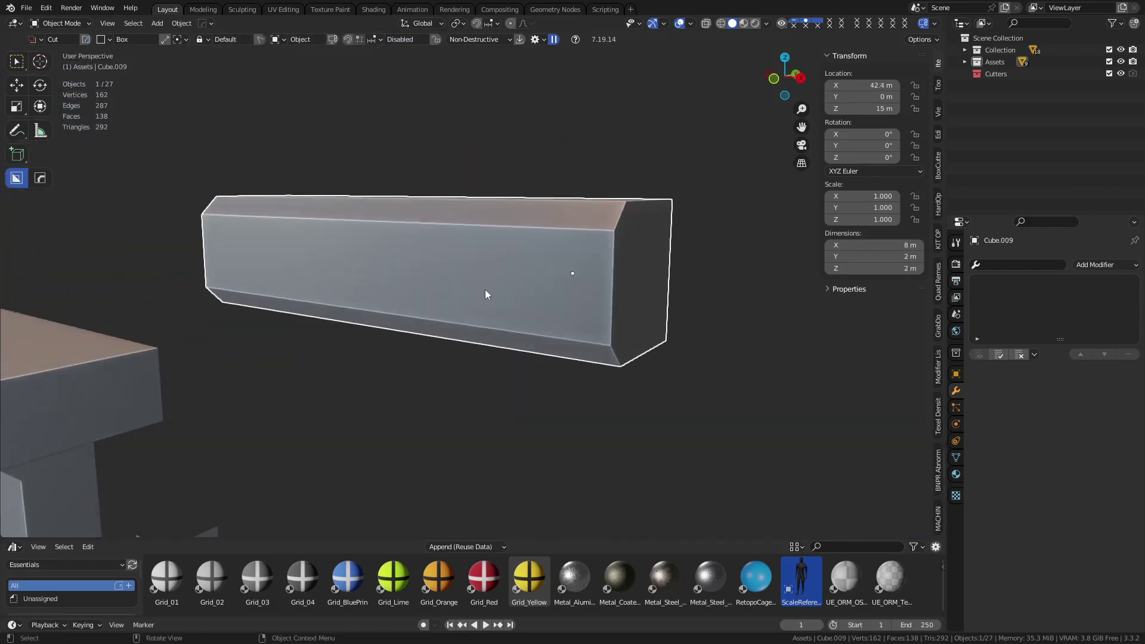
# Step: Try rounding the two long front edges of the 8 m beam with a four-segment bevel
pyautogui.press('Tab')
pyautogui.click(579, 216)
pyautogui.keyDown('shift'); pyautogui.click(556, 346); pyautogui.keyUp('shift')
pyautogui.keyDown('shift'); pyautogui.click(584, 349); pyautogui.keyUp('shift')
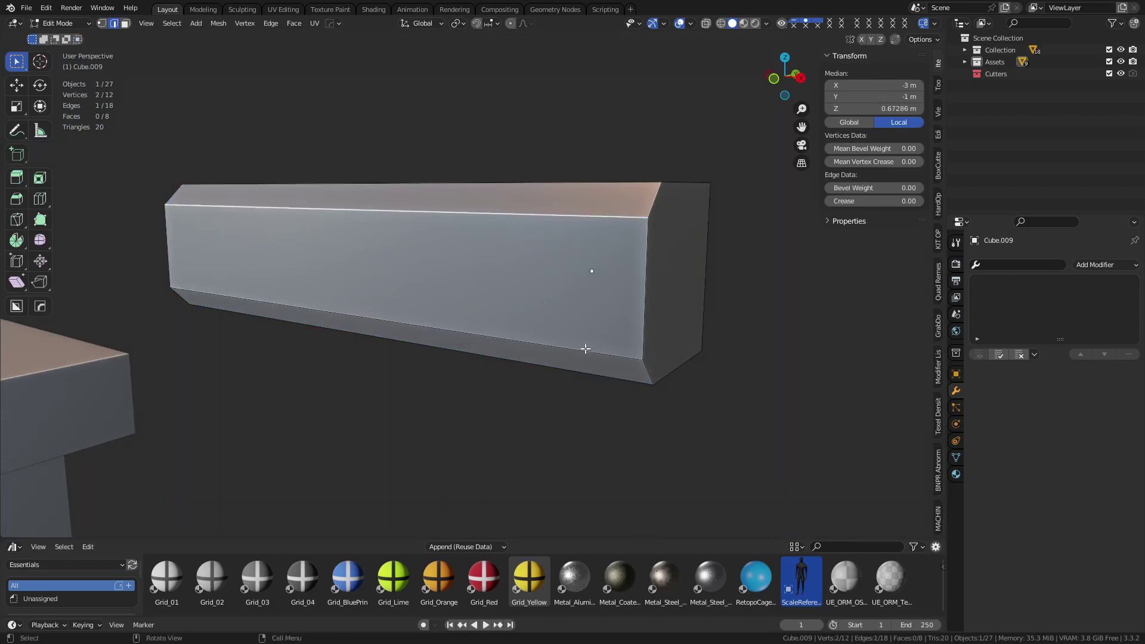
pyautogui.keyDown('shift'); pyautogui.click(585, 349); pyautogui.keyUp('shift')
pyautogui.hotkey('ctrl', 'b')
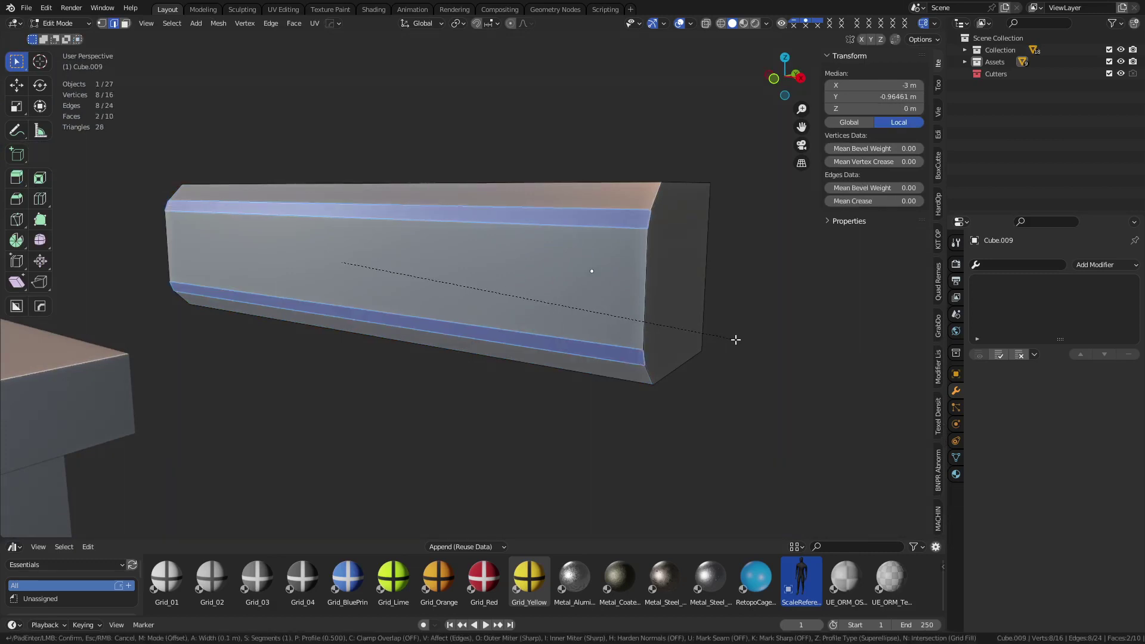
pyautogui.scroll(3, 728, 338)
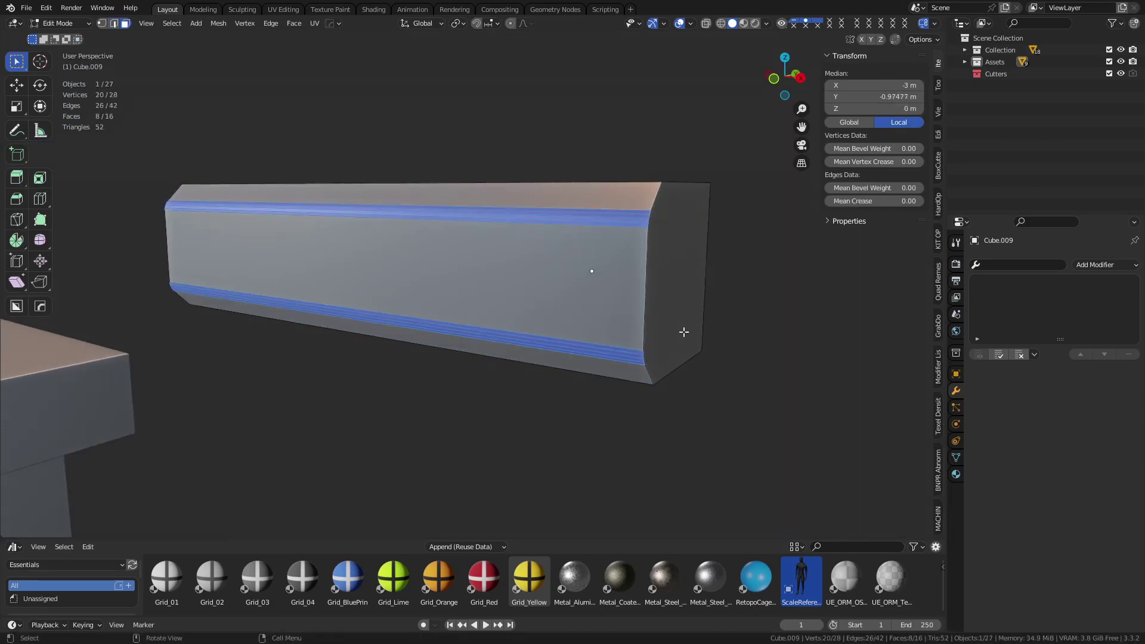
pyautogui.click(649, 355)
pyautogui.click(654, 349)
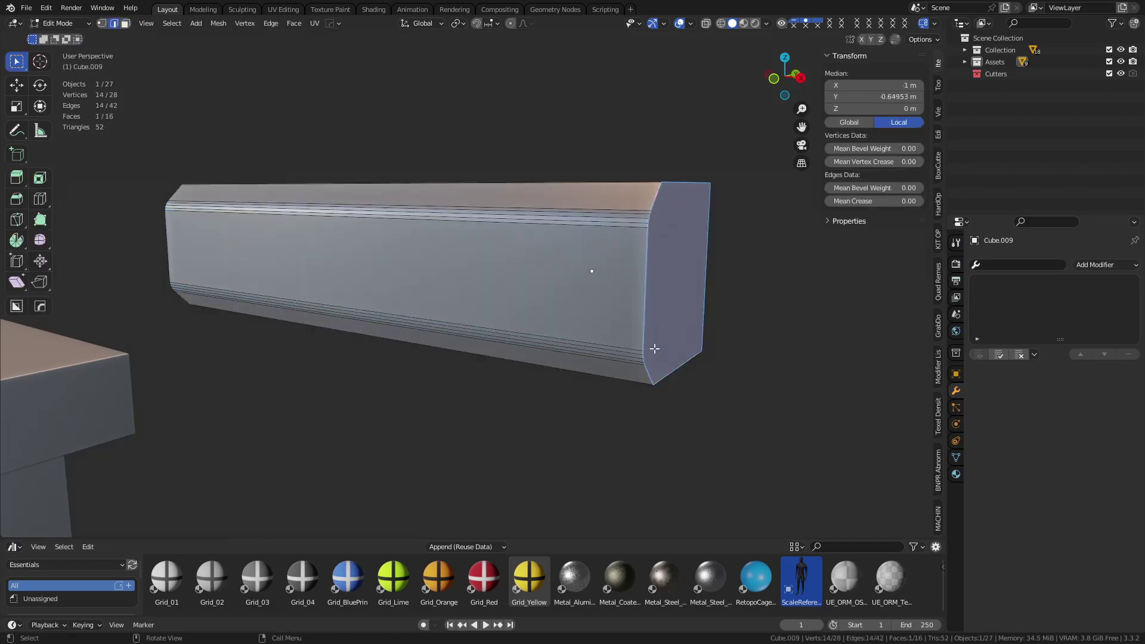
# Step: Undo the bevel on the beam's long front edges and leave mesh editing
pyautogui.hotkey('ctrl', 'Tab')
pyautogui.click(615, 349)
pyautogui.hotkey('ctrl', 'z')
pyautogui.hotkey('ctrl', 'z')
pyautogui.press('Tab')
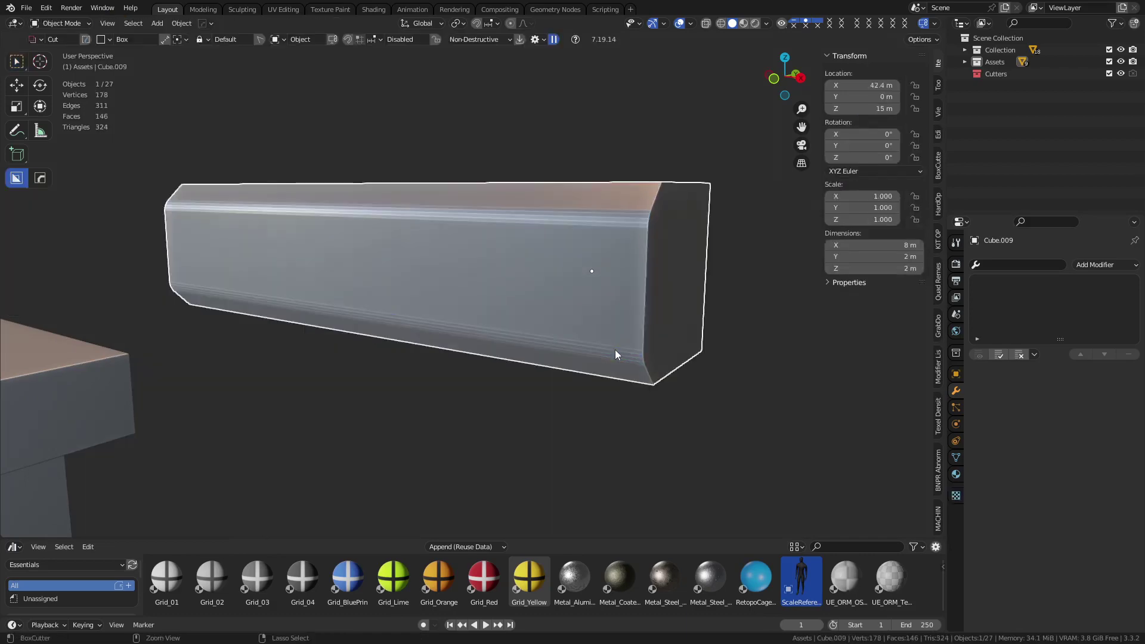
pyautogui.press('Tab')
pyautogui.press('2')
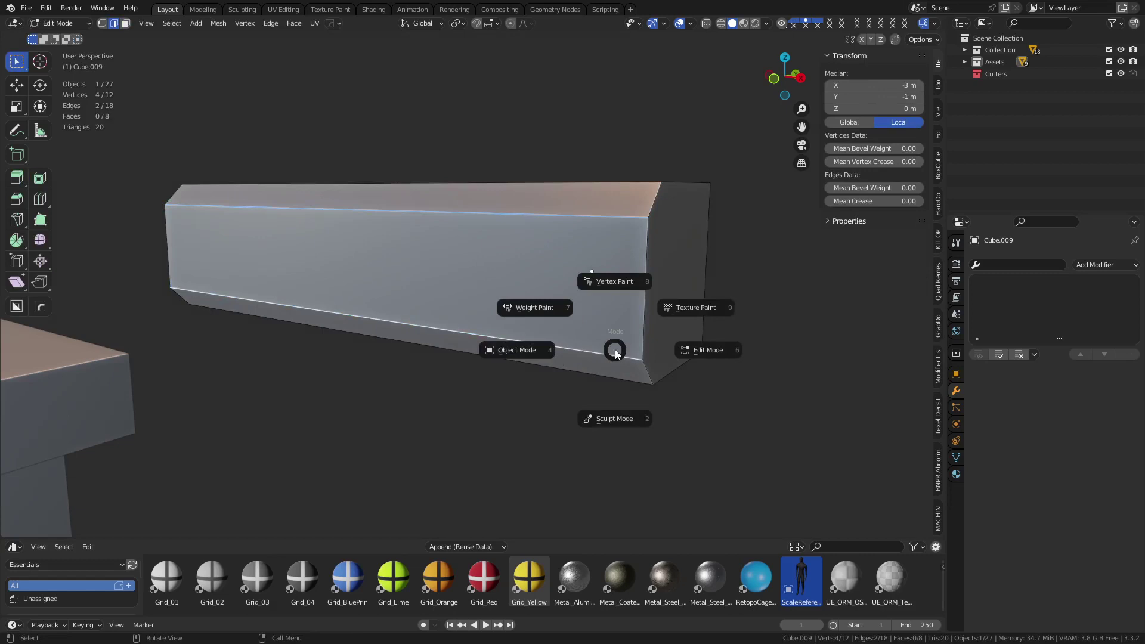
pyautogui.click(516, 350)
# Step: Add a horizontal edge loop to the plain wall panel, 0.4 m above its base
pyautogui.scroll(-3, 537, 287)
pyautogui.keyDown('shift'); pyautogui.moveTo(580, 386); pyautogui.dragTo(582, 313, button='middle'); pyautogui.keyUp('shift')
pyautogui.scroll(-3, 575, 334)
pyautogui.scroll(-3, 573, 394)
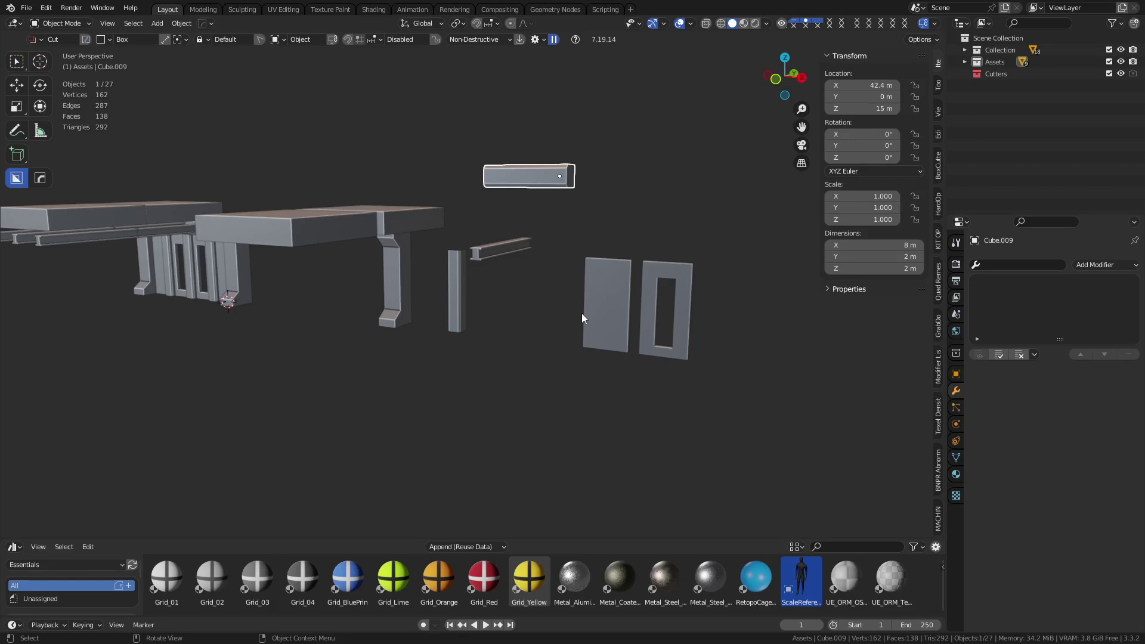
pyautogui.click(595, 329)
pyautogui.keyDown('shift'); pyautogui.moveTo(602, 339); pyautogui.dragTo(520, 322, button='middle'); pyautogui.keyUp('shift')
pyautogui.scroll(7, 463, 314)
pyautogui.scroll(2, 520, 322)
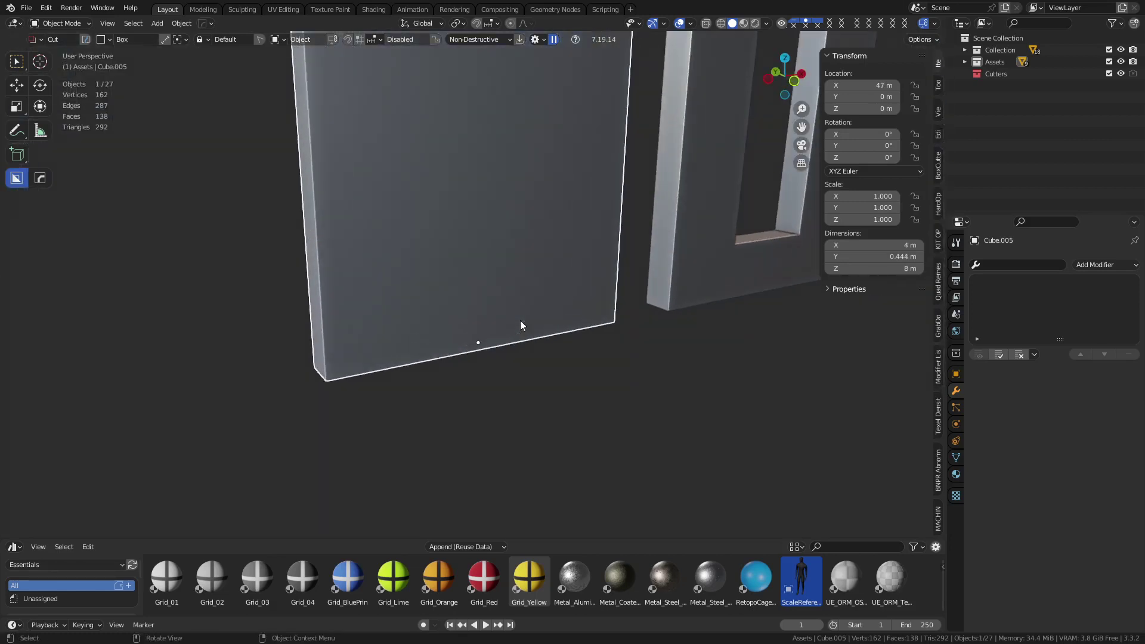
pyautogui.hotkey('ctrl', 'Tab')
pyautogui.click(572, 318)
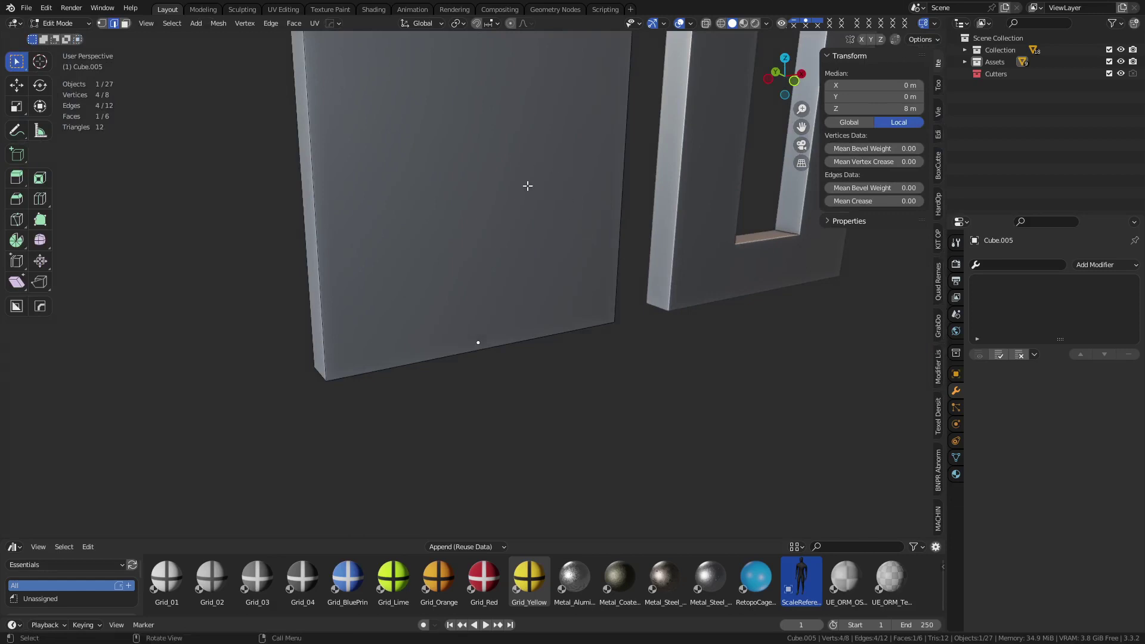
pyautogui.scroll(-5, 526, 187)
pyautogui.hotkey('ctrl', 'r')
pyautogui.click(472, 206)
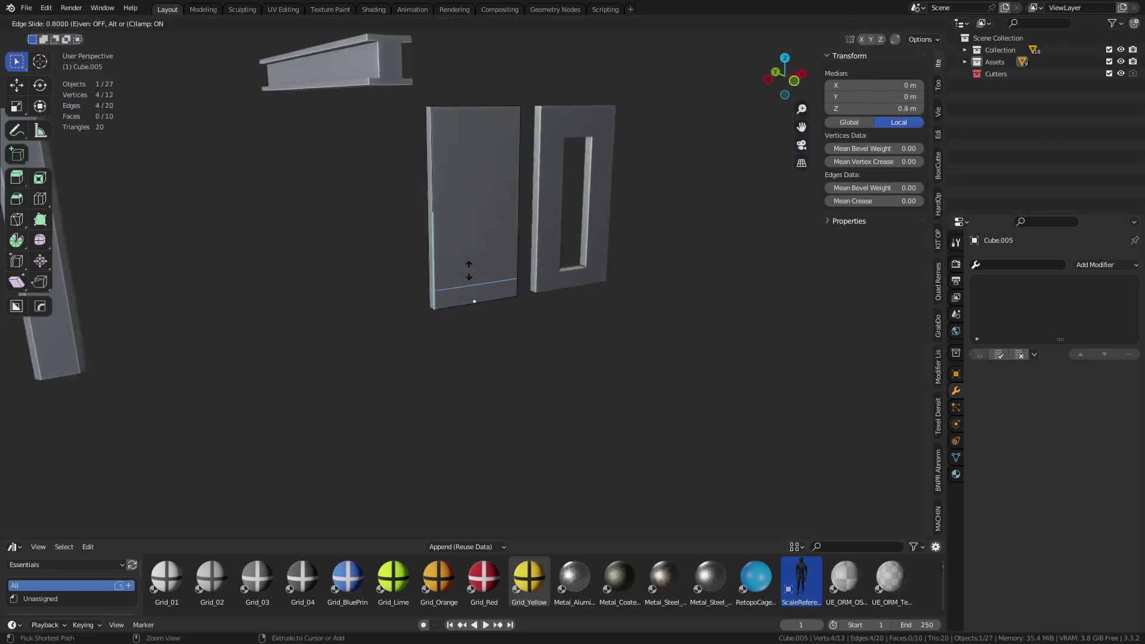
pyautogui.click(468, 298)
# Step: Make the 0.4 m front strip at the panel's base a separate trim object and extrude it outward 0.17 m
pyautogui.scroll(3, 475, 313)
pyautogui.click(499, 312)
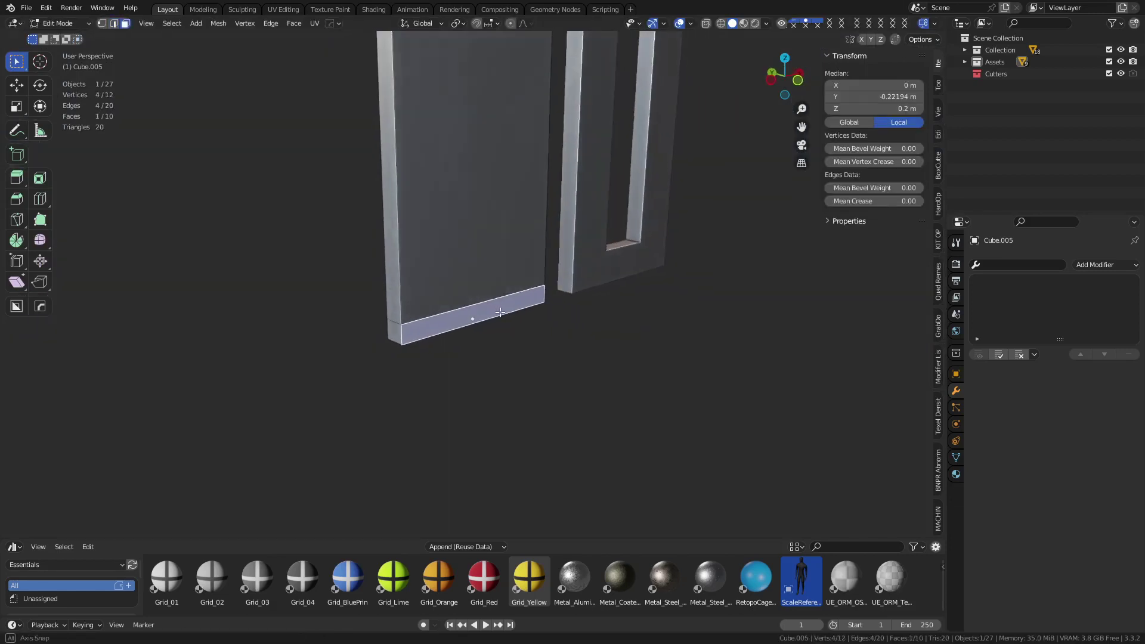
pyautogui.scroll(2, 526, 321)
pyautogui.moveTo(466, 347); pyautogui.dragTo(524, 340, button='middle')
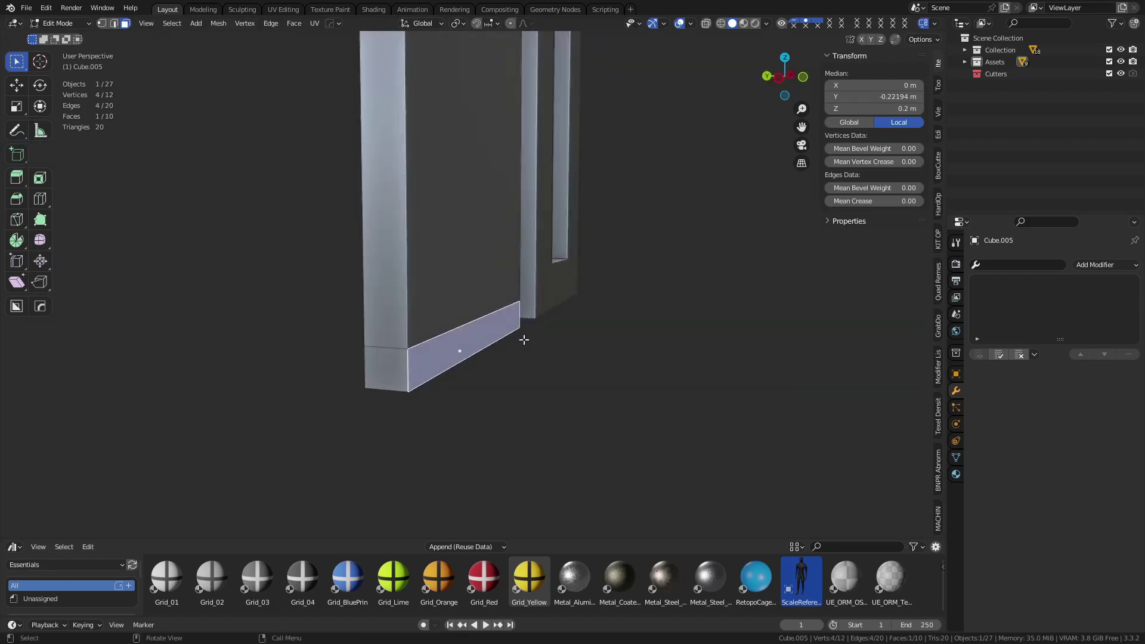
pyautogui.press('4')
pyautogui.press('e')
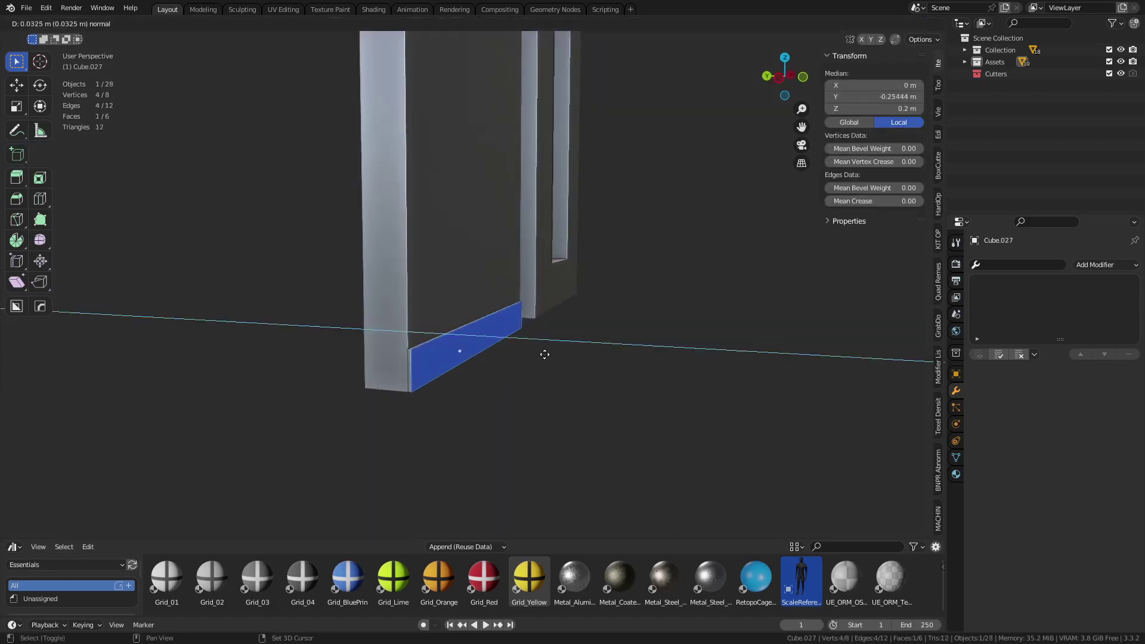
pyautogui.click(638, 365)
# Step: Bevel the upper outer edge of the base trim with four segments
pyautogui.press('2')
pyautogui.click(504, 321)
pyautogui.hotkey('ctrl', 'b')
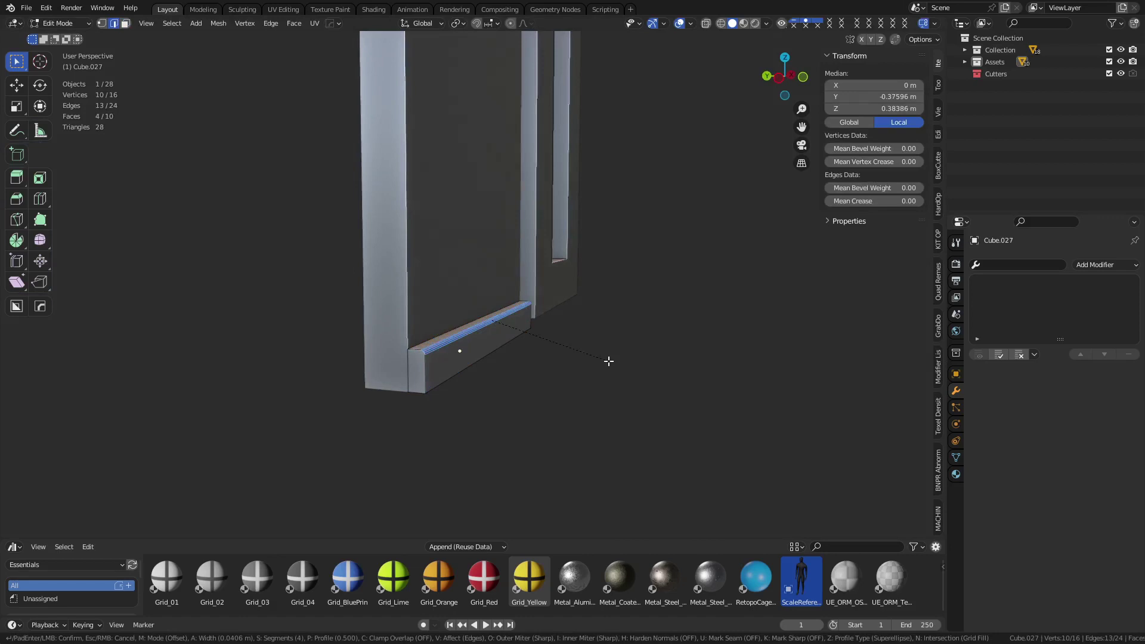
pyautogui.click(630, 383)
pyautogui.press('Tab')
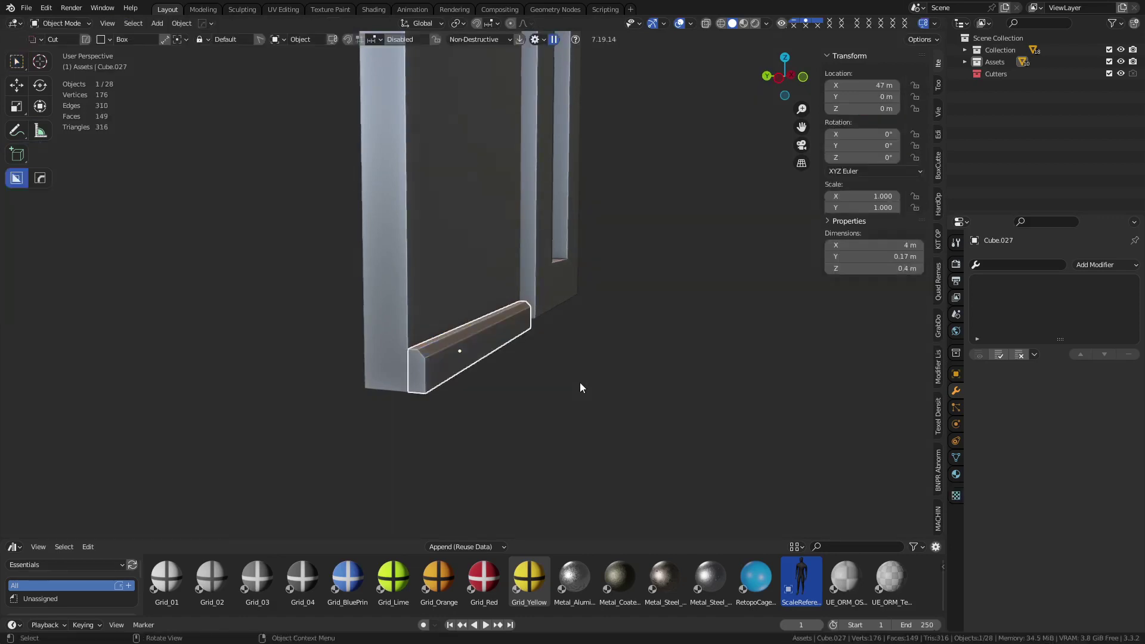
# Step: Try selecting and moving the base trim to check that it is separate from the wall panel
pyautogui.keyDown('shift'); pyautogui.click(442, 287); pyautogui.keyUp('shift')
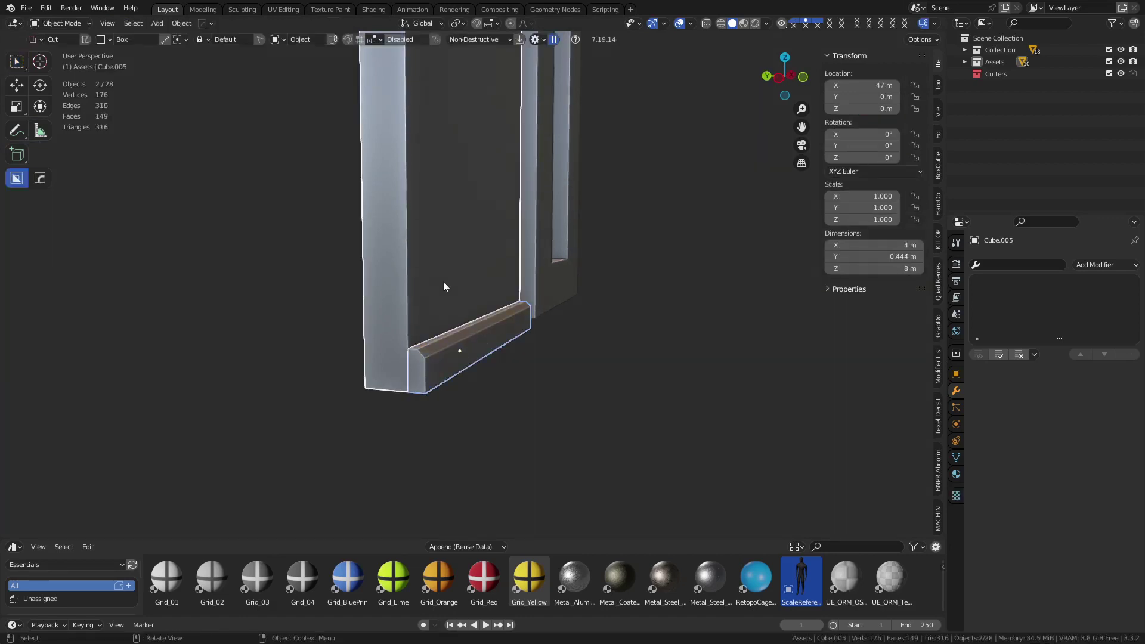
pyautogui.click(593, 370)
pyautogui.moveTo(593, 370); pyautogui.dragTo(556, 357, button='middle')
pyautogui.click(484, 342)
pyautogui.press('g')
pyautogui.rightClick(557, 316)
pyautogui.moveTo(556, 309); pyautogui.dragTo(484, 292, button='middle')
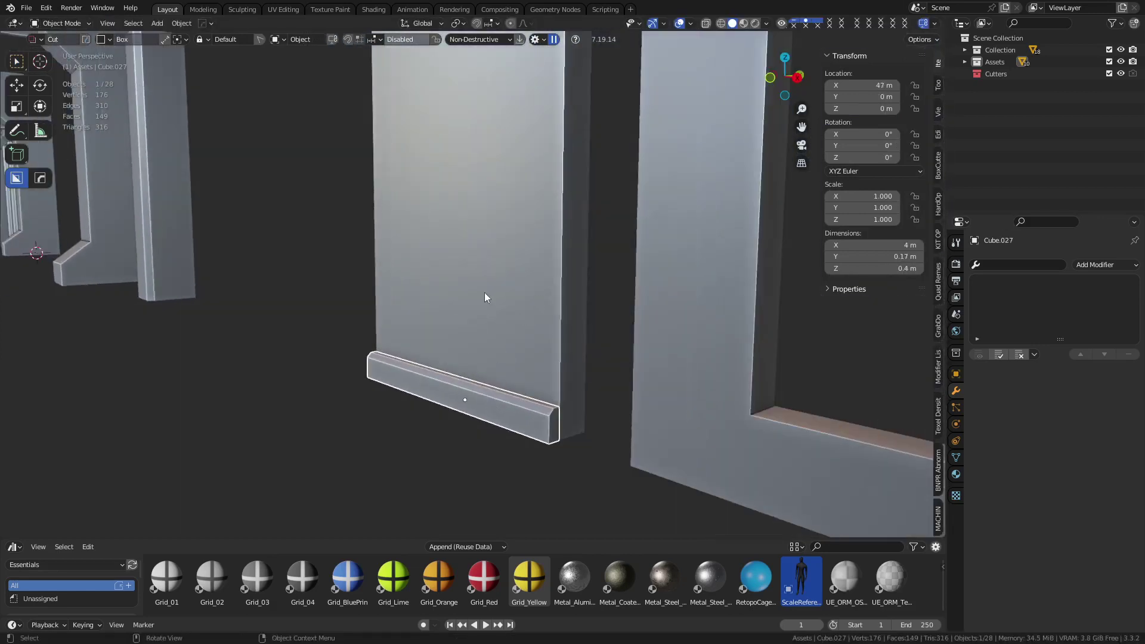
# Step: Duplicate the plain wall panel -5 m along X, without the base trim
pyautogui.click(422, 298)
pyautogui.hotkey('shift', 'd')
pyautogui.write('x-5')
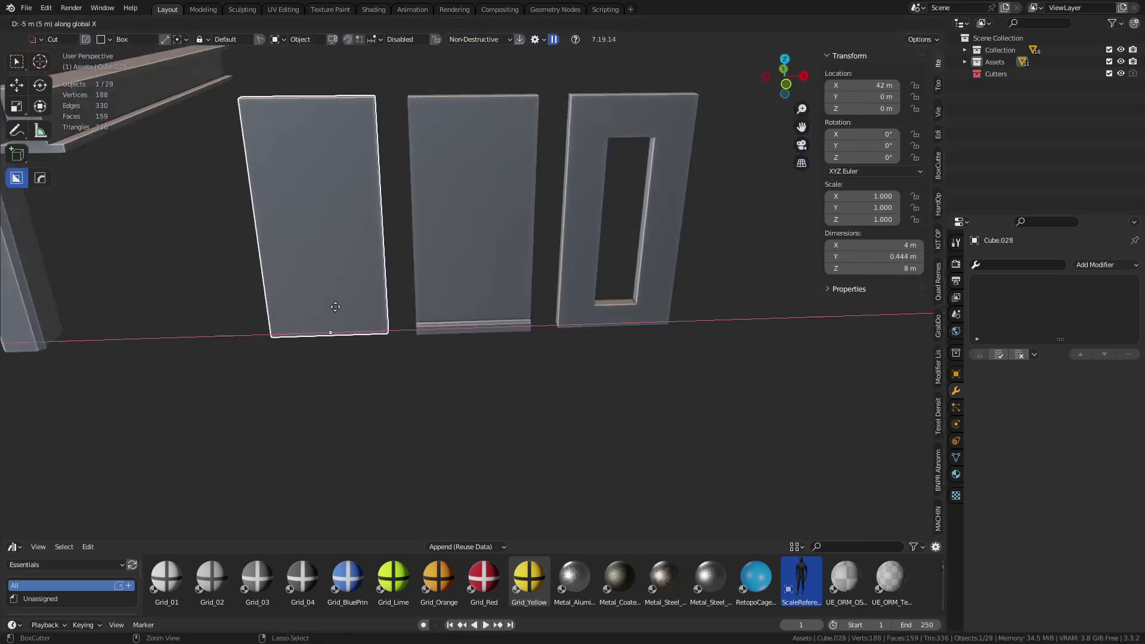
pyautogui.press('Return')
# Step: Cut a closed, irregular multi-sided outline into the upper front face of the duplicated panel with the Knife tool
pyautogui.press('Tab')
pyautogui.moveTo(342, 308); pyautogui.dragTo(435, 370, button='middle')
pyautogui.scroll(3, 427, 373)
pyautogui.press('k')
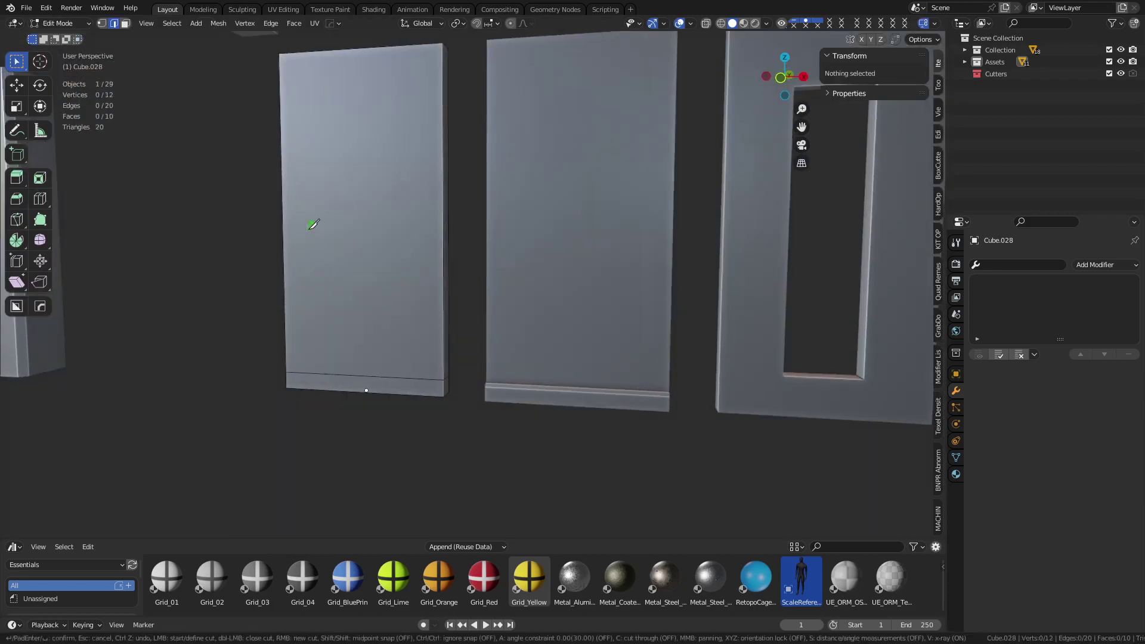
pyautogui.click(307, 232)
pyautogui.click(341, 270)
pyautogui.click(405, 247)
pyautogui.click(393, 195)
pyautogui.click(380, 177)
pyautogui.click(404, 136)
pyautogui.click(375, 101)
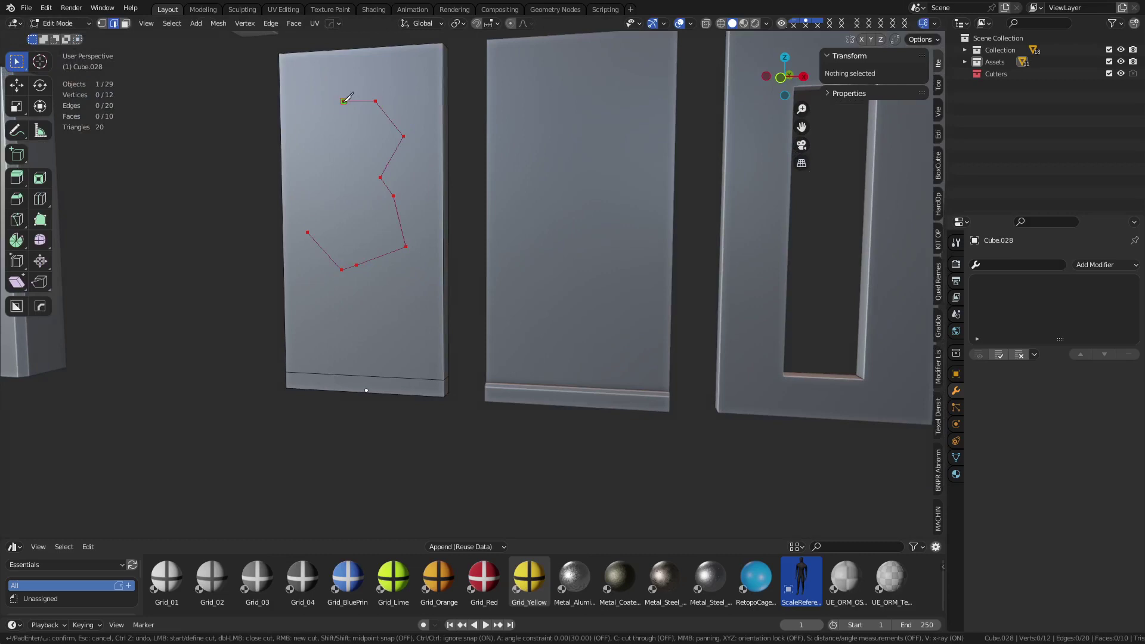
pyautogui.click(344, 101)
pyautogui.click(347, 125)
pyautogui.click(307, 231)
pyautogui.press('space')
# Step: Extrude the irregular knife-cut face about 0.16 m into the panel
pyautogui.press('3')
pyautogui.click(360, 220)
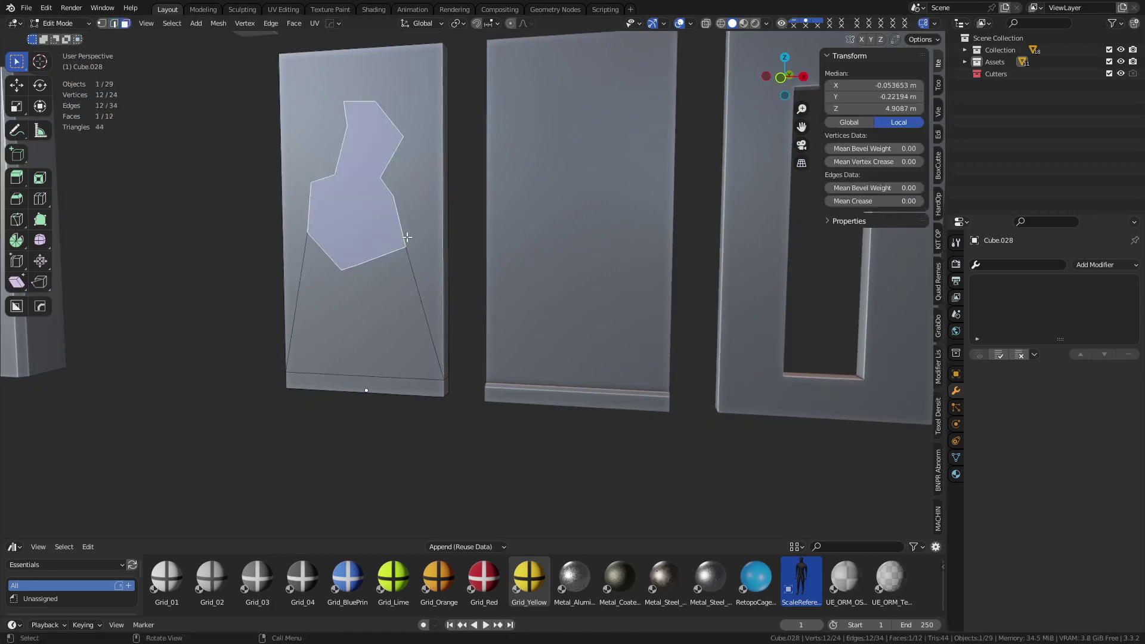
pyautogui.moveTo(404, 240); pyautogui.dragTo(374, 258, button='middle')
pyautogui.press('e')
pyautogui.click(375, 265)
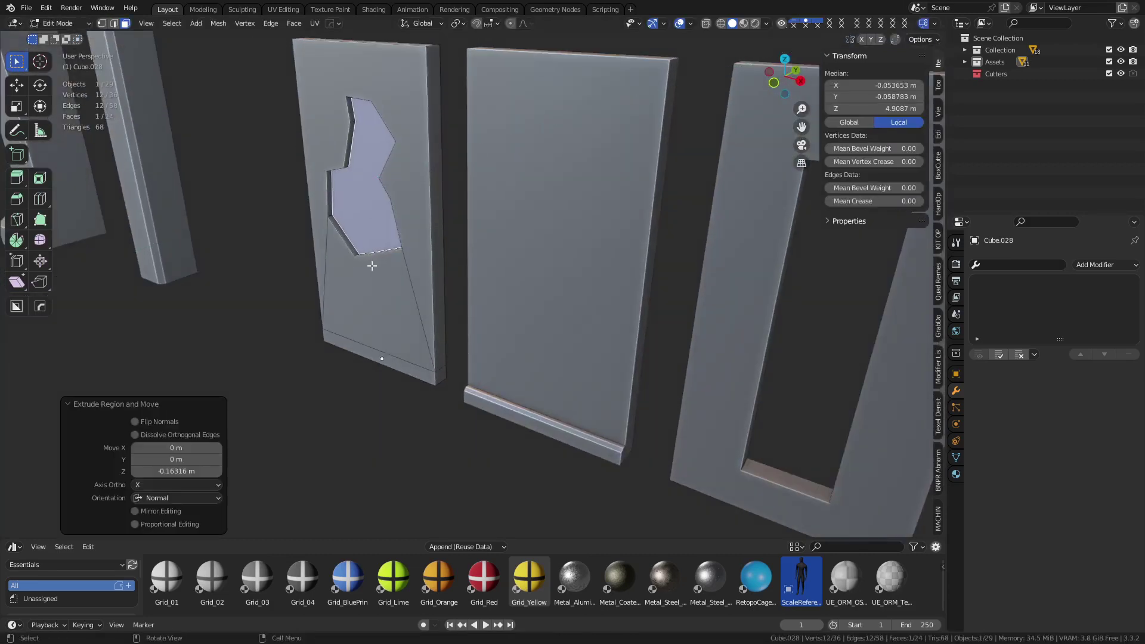
# Step: Extrude the recessed face deeper and offset the inner band of its side walls with Inset to form a step
pyautogui.scroll(5, 460, 295)
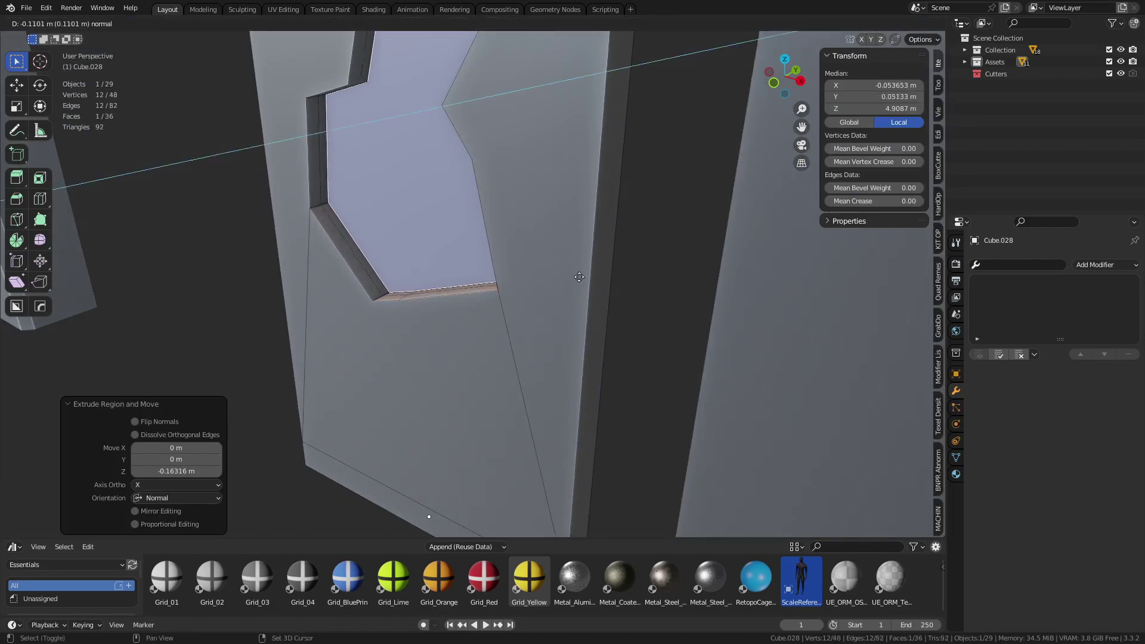
pyautogui.press('i')
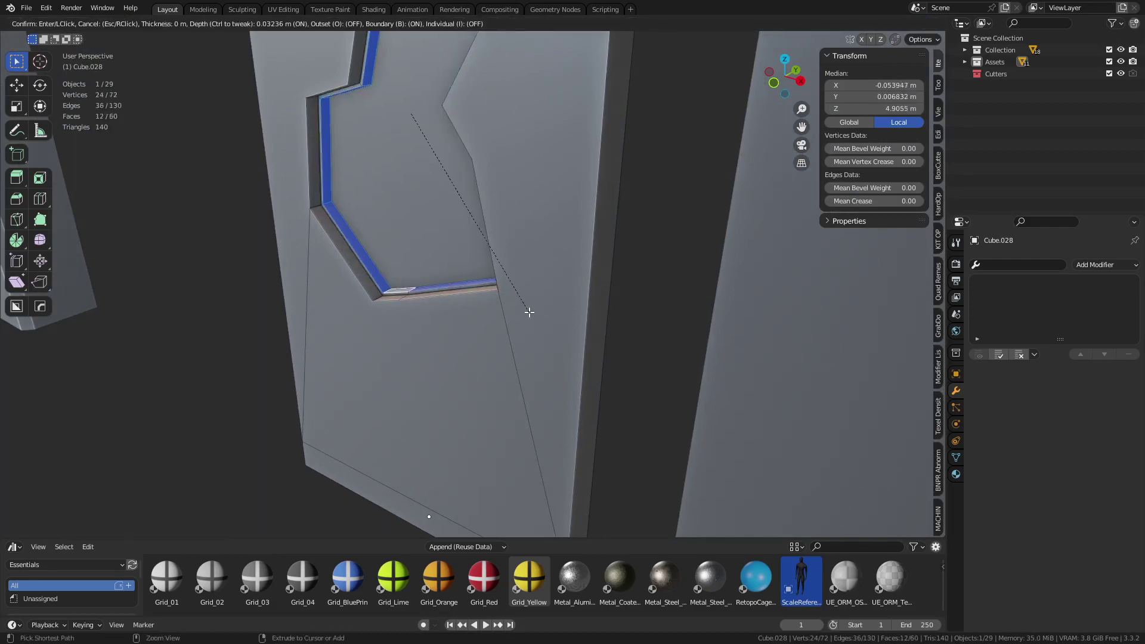
pyautogui.click(512, 303)
pyautogui.press('Tab')
pyautogui.click(254, 291)
pyautogui.moveTo(254, 291); pyautogui.dragTo(433, 282, button='middle')
# Step: Add a 2 m cube and move it 41 m along X and 1 m along Z, to the base of the duplicated panel
pyautogui.hotkey('shift', 'a')
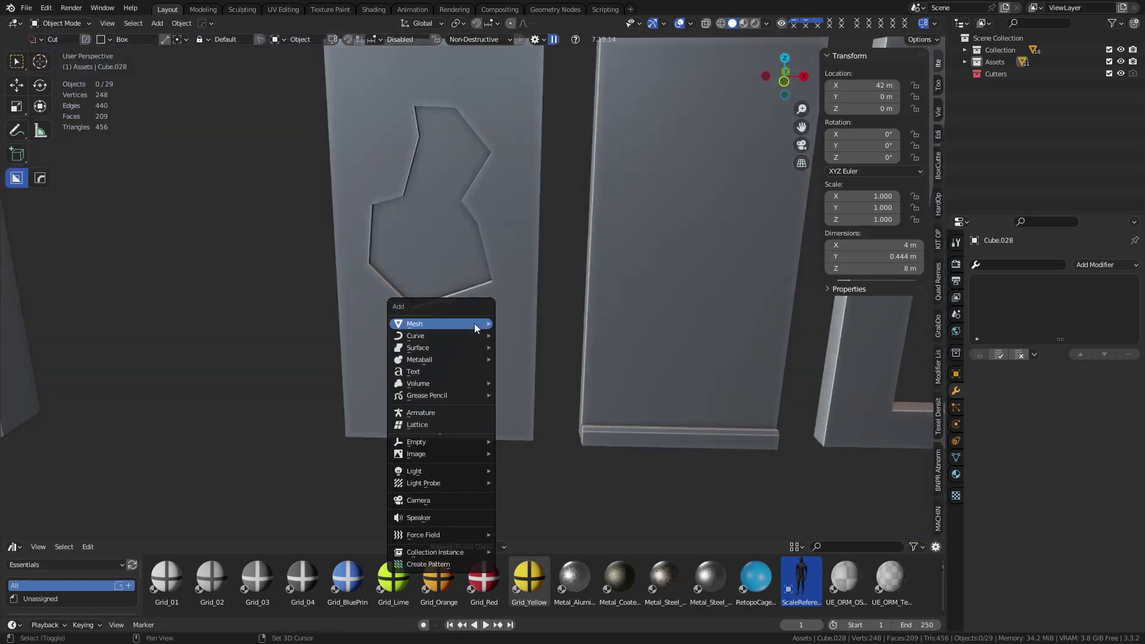
pyautogui.moveTo(454, 324)
pyautogui.click(534, 344)
pyautogui.moveTo(539, 374); pyautogui.dragTo(537, 335, button='middle')
pyautogui.scroll(-10, 538, 335)
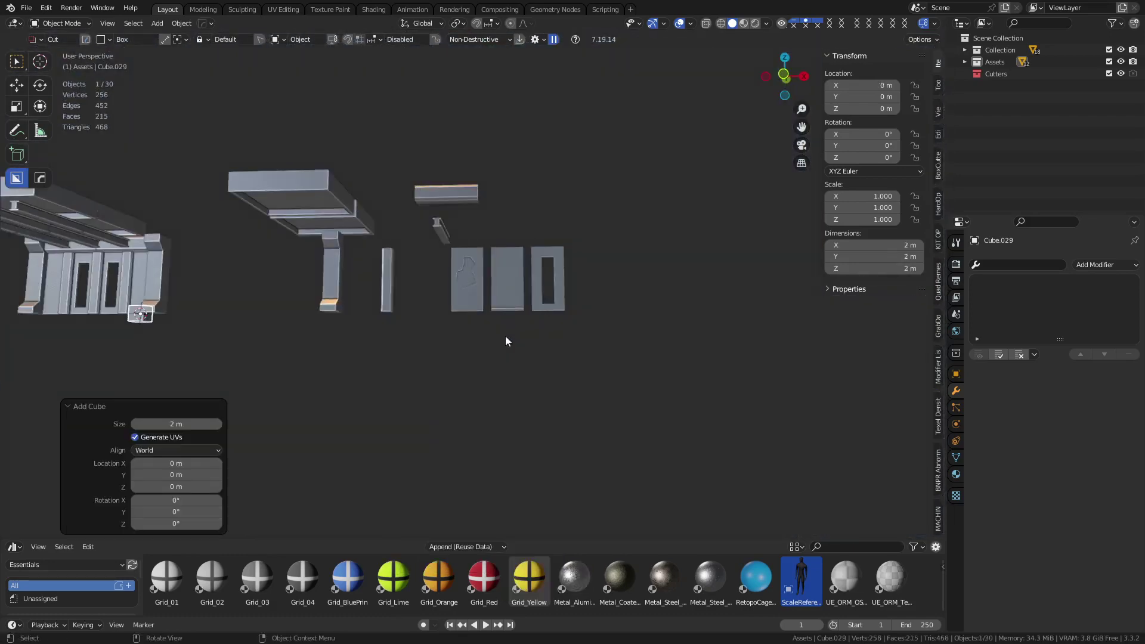
pyautogui.scroll(2, 506, 335)
pyautogui.keyDown('alt'); pyautogui.moveTo(330, 337); pyautogui.dragTo(279, 335, button='middle'); pyautogui.keyUp('alt')
pyautogui.press('g')
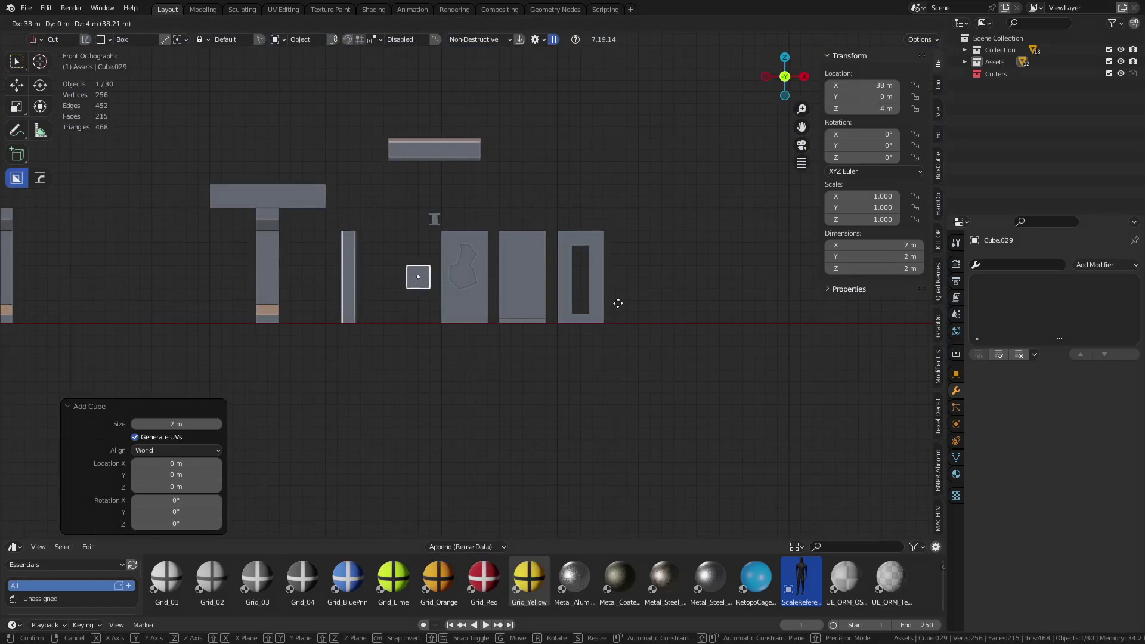
pyautogui.keyDown('ctrl'); pyautogui.click(672, 325); pyautogui.keyUp('ctrl')
# Step: Focus on the new cube and scale its mesh along X to 0.144, making a narrow strip
pyautogui.press('`')
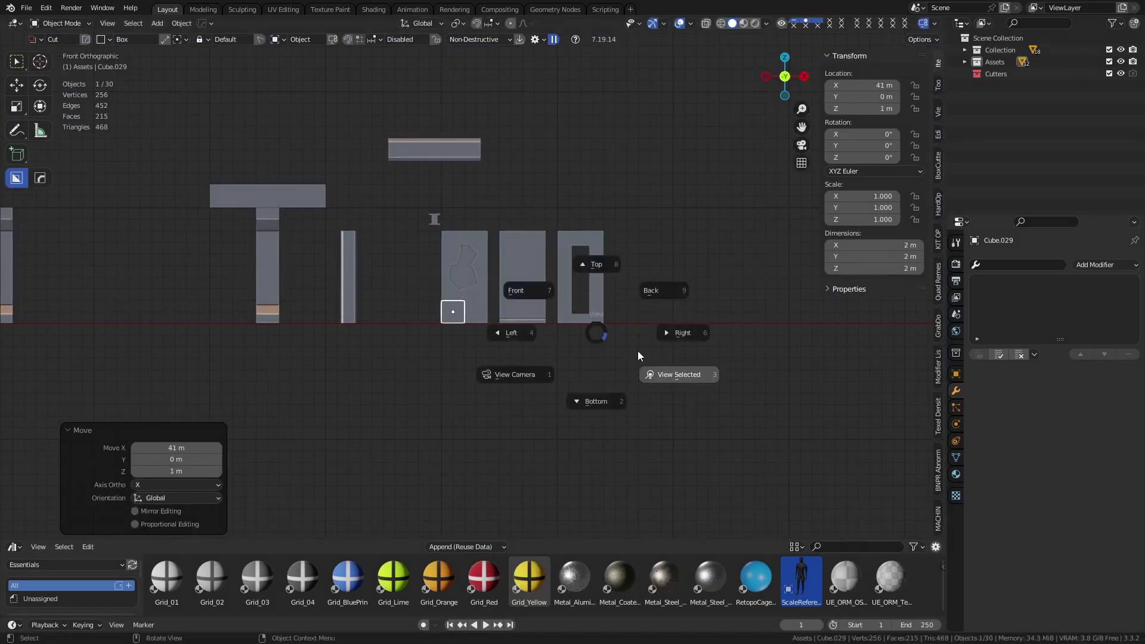
pyautogui.click(638, 350)
pyautogui.click(647, 362)
pyautogui.press('a')
pyautogui.rightClick(607, 376)
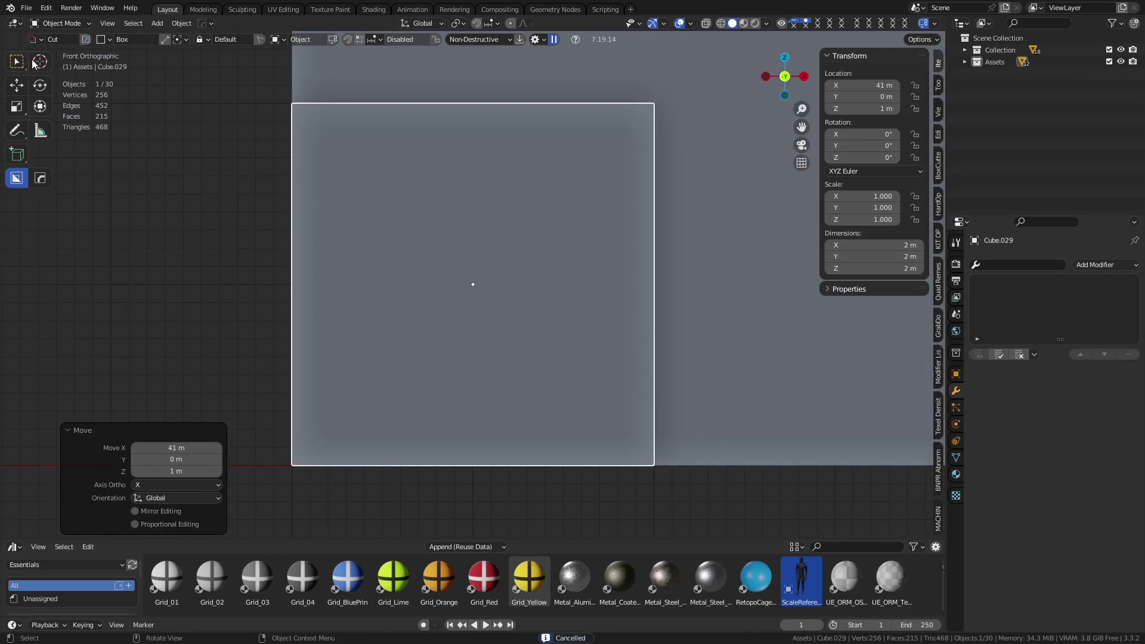
pyautogui.press('Tab')
pyautogui.press('s')
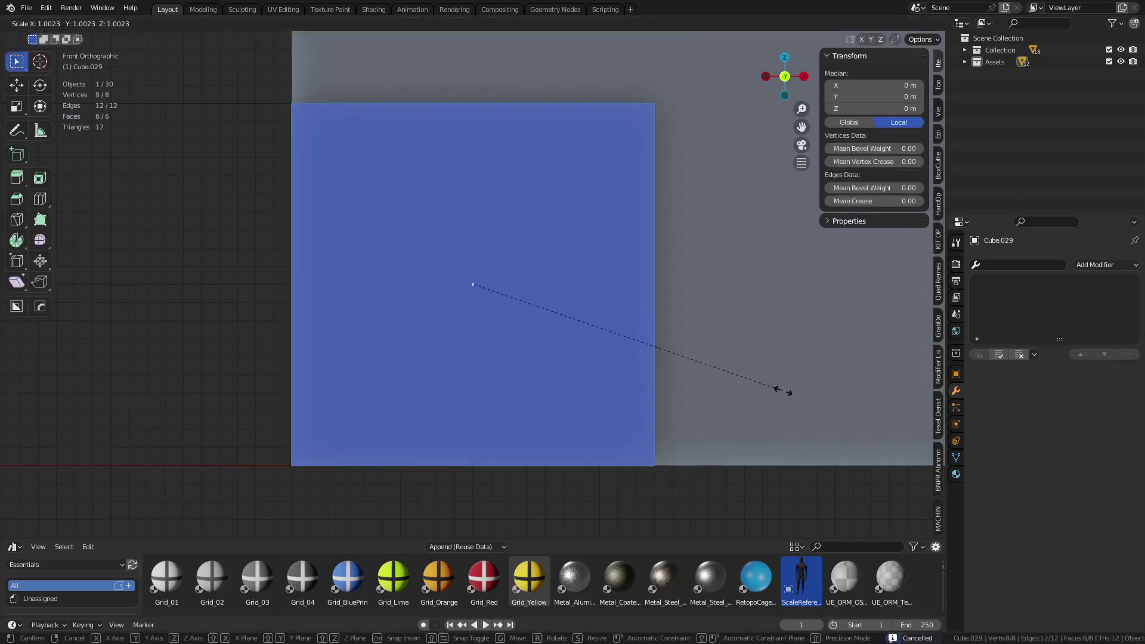
pyautogui.press('x')
pyautogui.click(499, 320)
# Step: Reduce the strip's depth by moving its back and front faces inward along Y in the side view
pyautogui.moveTo(499, 320); pyautogui.dragTo(429, 259, button='middle')
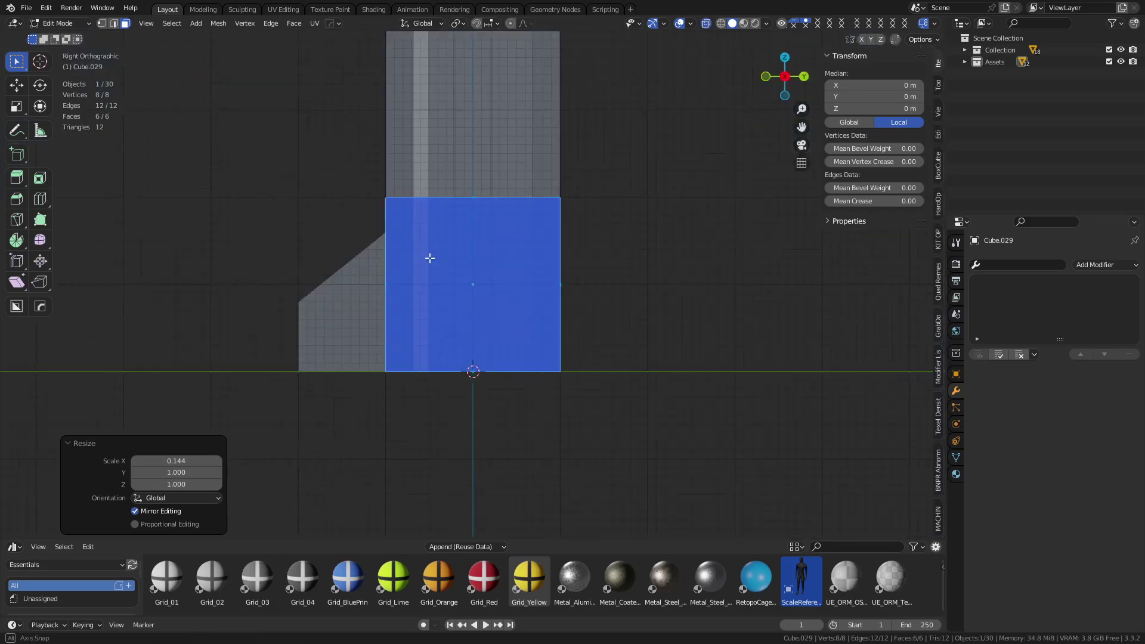
pyautogui.moveTo(492, 395); pyautogui.dragTo(605, 120)
pyautogui.press('g')
pyautogui.press('y')
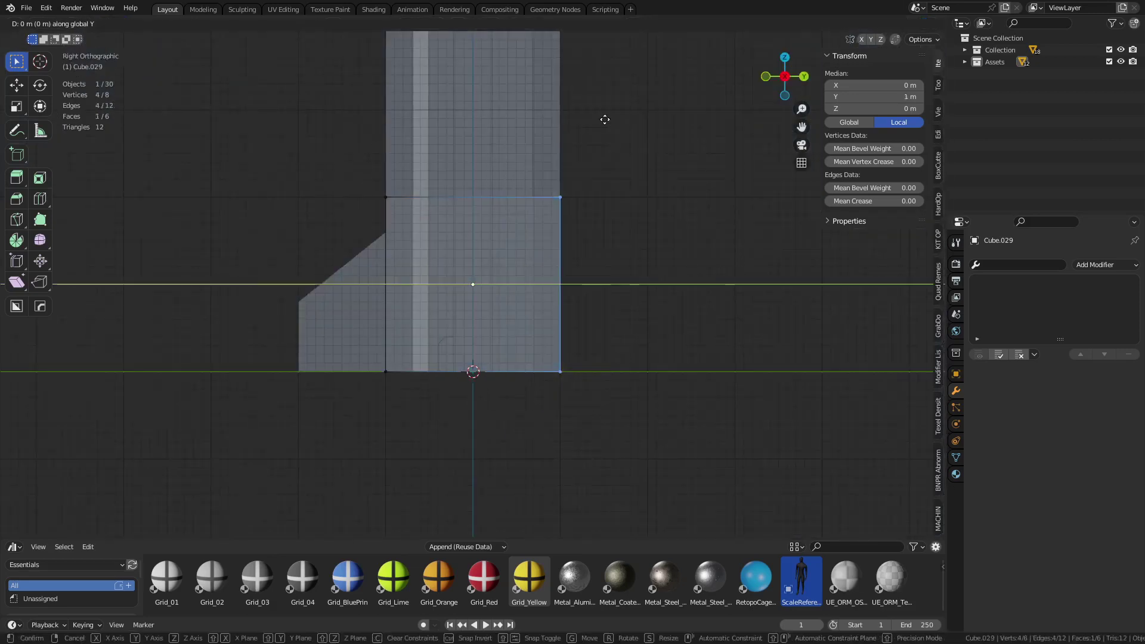
pyautogui.click(519, 129)
pyautogui.moveTo(345, 394); pyautogui.dragTo(423, 156)
pyautogui.press('g')
pyautogui.press('y')
pyautogui.click(481, 161)
# Step: Raise the strip's top face 6.1 m along Z so it runs up the duplicated panel
pyautogui.moveTo(388, 232); pyautogui.dragTo(522, 306, button='middle')
pyautogui.scroll(-2, 397, 320)
pyautogui.keyDown('shift'); pyautogui.moveTo(504, 224); pyautogui.dragTo(518, 325, button='middle'); pyautogui.keyUp('shift')
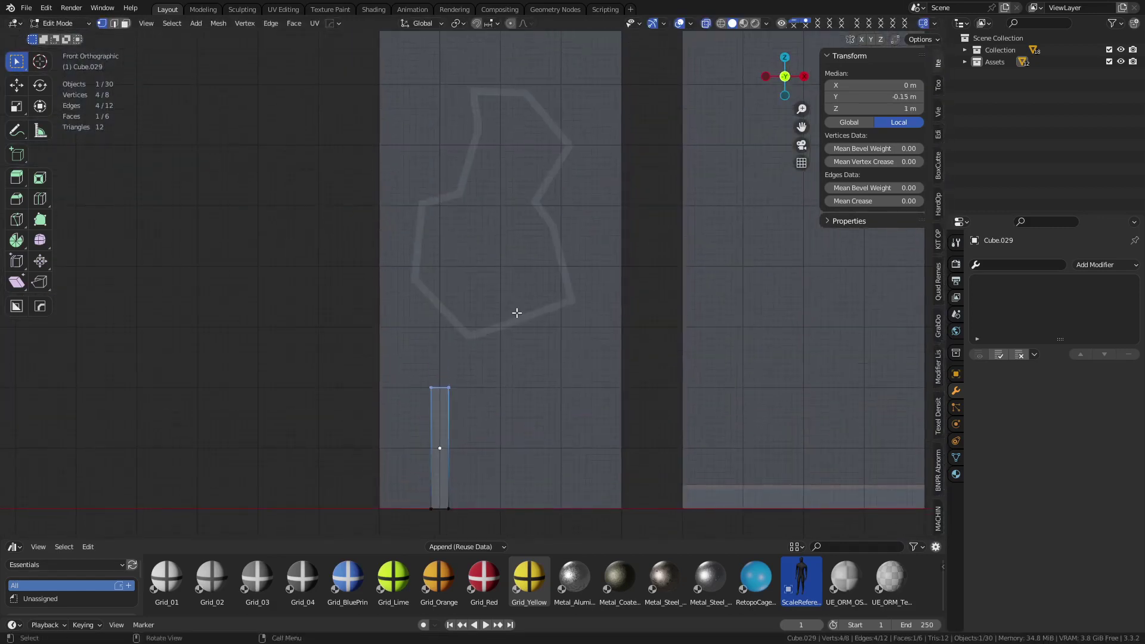
pyautogui.press('g')
pyautogui.press('z')
pyautogui.click(511, 448)
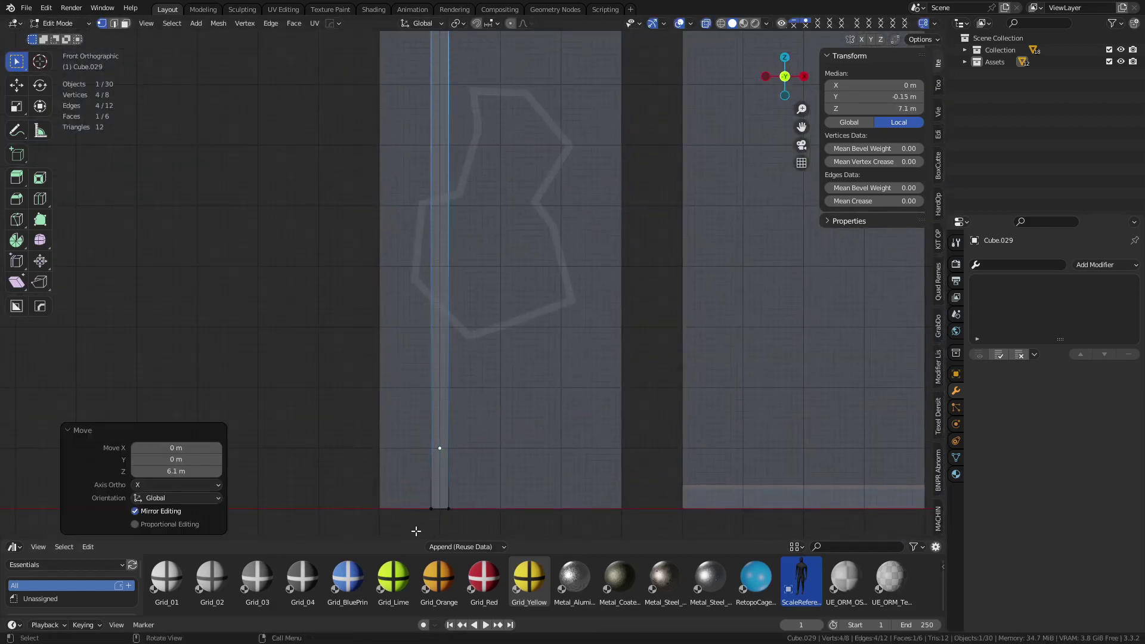
# Step: Raise the strip's bottom end along Z so it starts above the panel's base
pyautogui.moveTo(426, 539)
pyautogui.mouseDown()
pyautogui.moveTo(424, 520)
pyautogui.moveTo(477, 487)
pyautogui.mouseUp()
pyautogui.press('z')
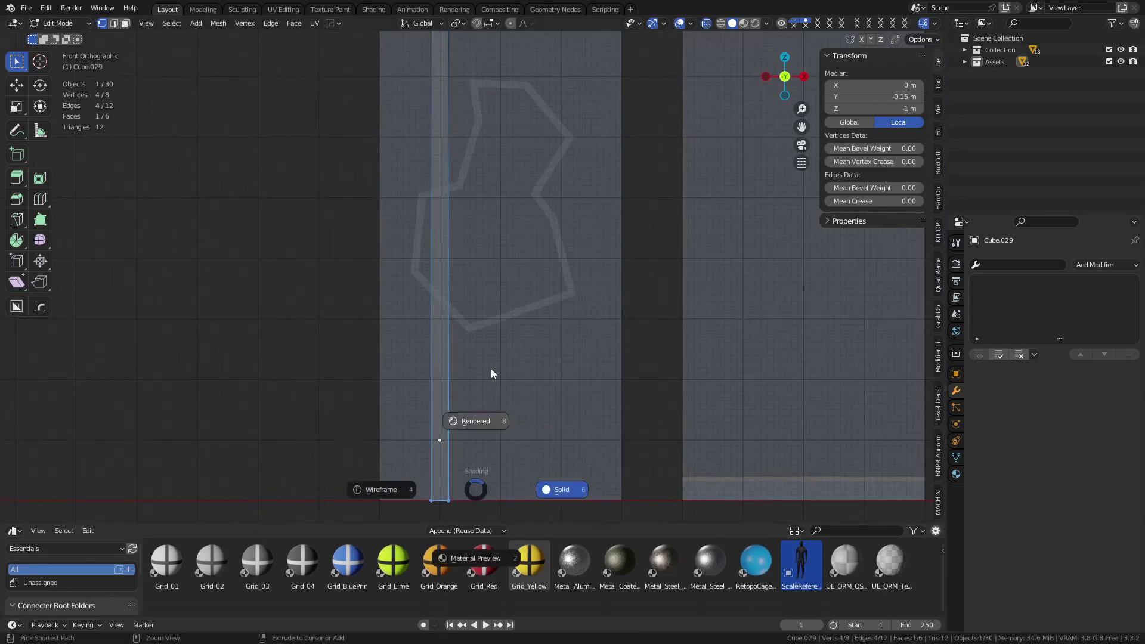
pyautogui.press('Escape')
pyautogui.press('g')
pyautogui.press('z')
pyautogui.click(470, 384)
# Step: Lower the strip's top end about 0.71 m along Z so it stops just below the panel's upper edge
pyautogui.keyDown('shift'); pyautogui.moveTo(511, 311); pyautogui.dragTo(491, 418, button='middle'); pyautogui.keyUp('shift')
pyautogui.moveTo(316, 224); pyautogui.dragTo(501, 83)
pyautogui.press('g')
pyautogui.press('z')
pyautogui.click(511, 126)
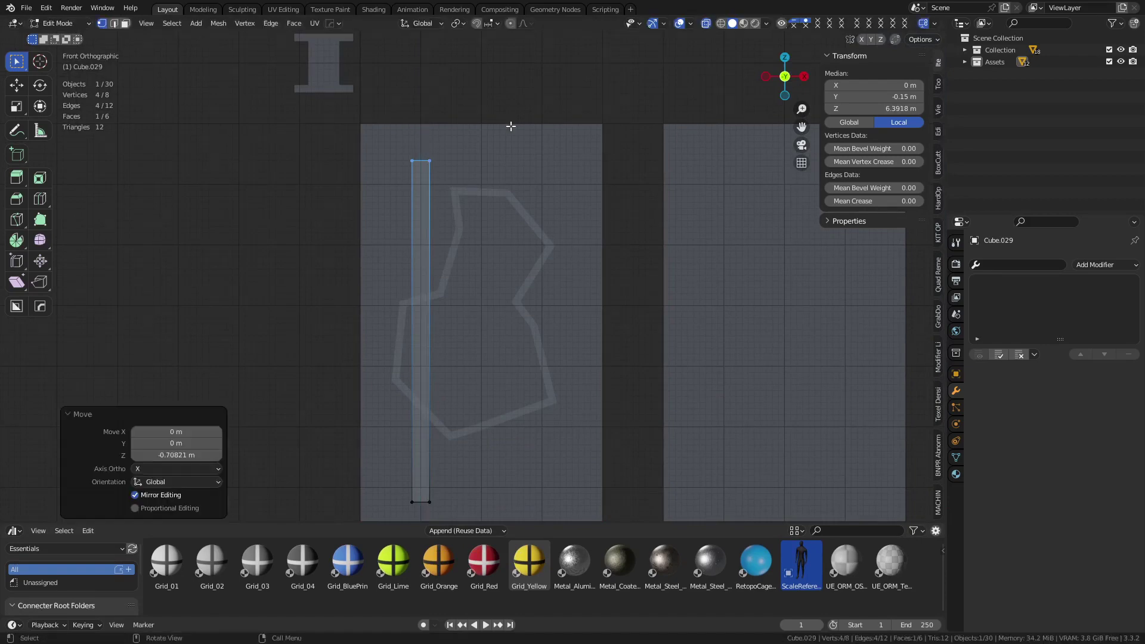
pyautogui.hotkey('alt', 'z')
pyautogui.rightClick(525, 302)
pyautogui.press('Escape')
# Step: Push the strip's front face back along Y by about 0.16 m so it sits inside the panel's recess
pyautogui.moveTo(519, 317); pyautogui.dragTo(509, 378, button='middle')
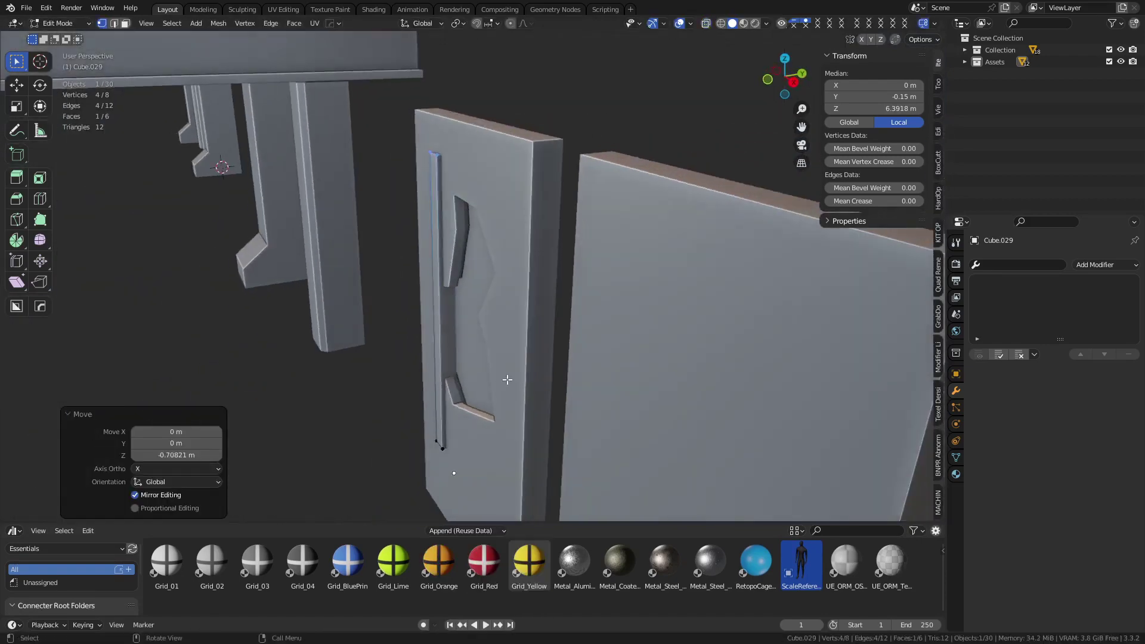
pyautogui.press('a')
pyautogui.press('3')
pyautogui.click(435, 302)
pyautogui.press('g')
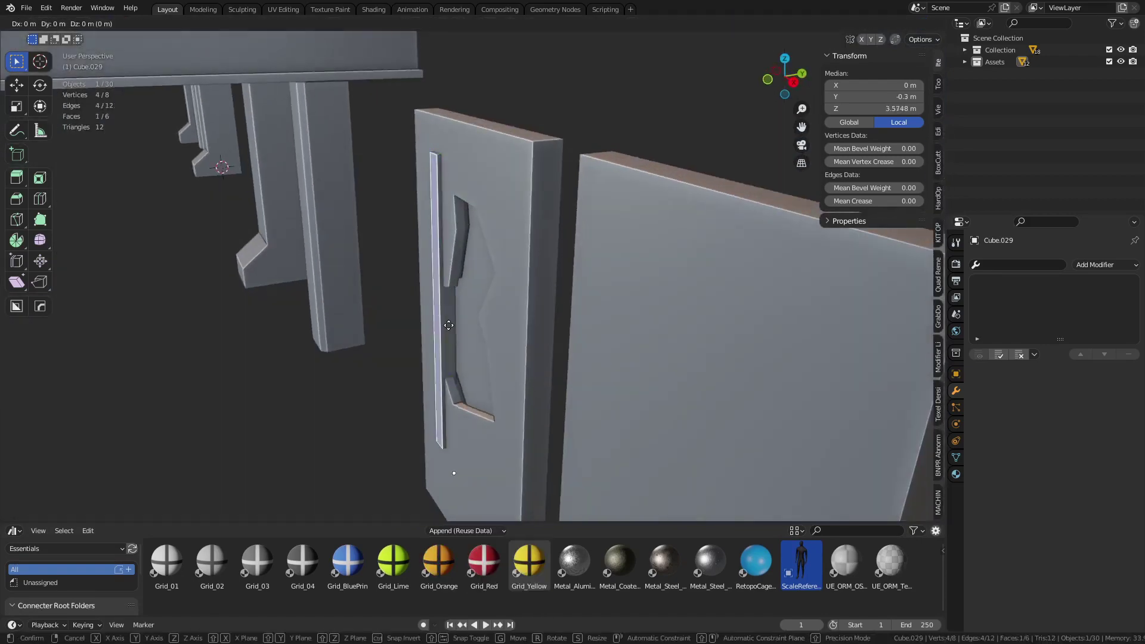
pyautogui.press('y')
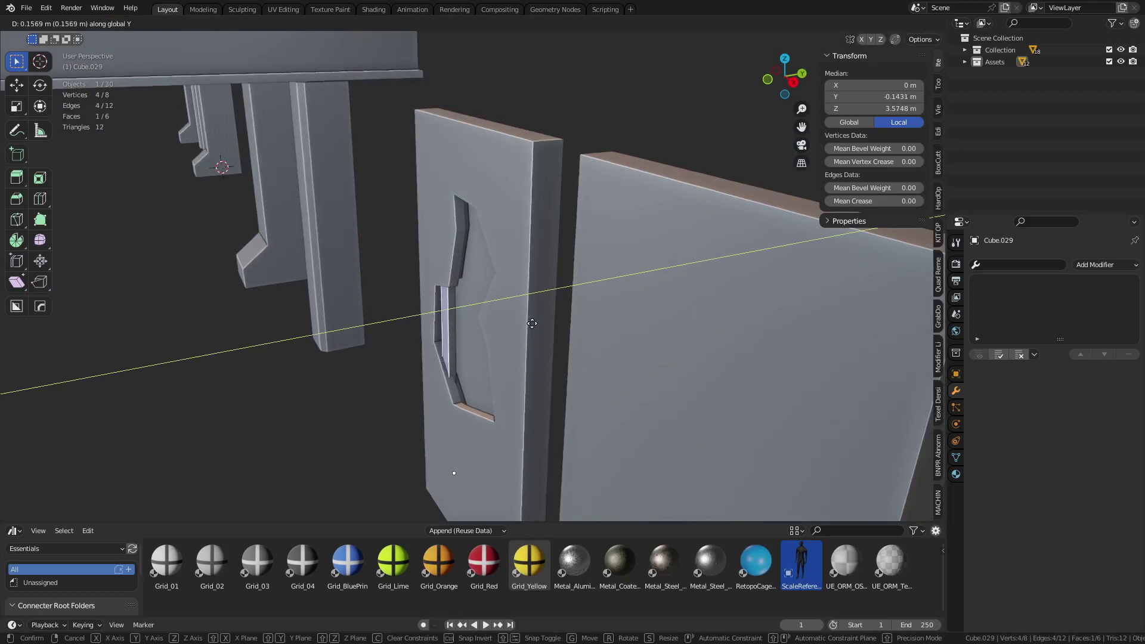
pyautogui.click(527, 323)
# Step: Scale the whole strip mesh along X to a width of about 0.09 m and return to Object Mode
pyautogui.press('a')
pyautogui.press('s')
pyautogui.press('x')
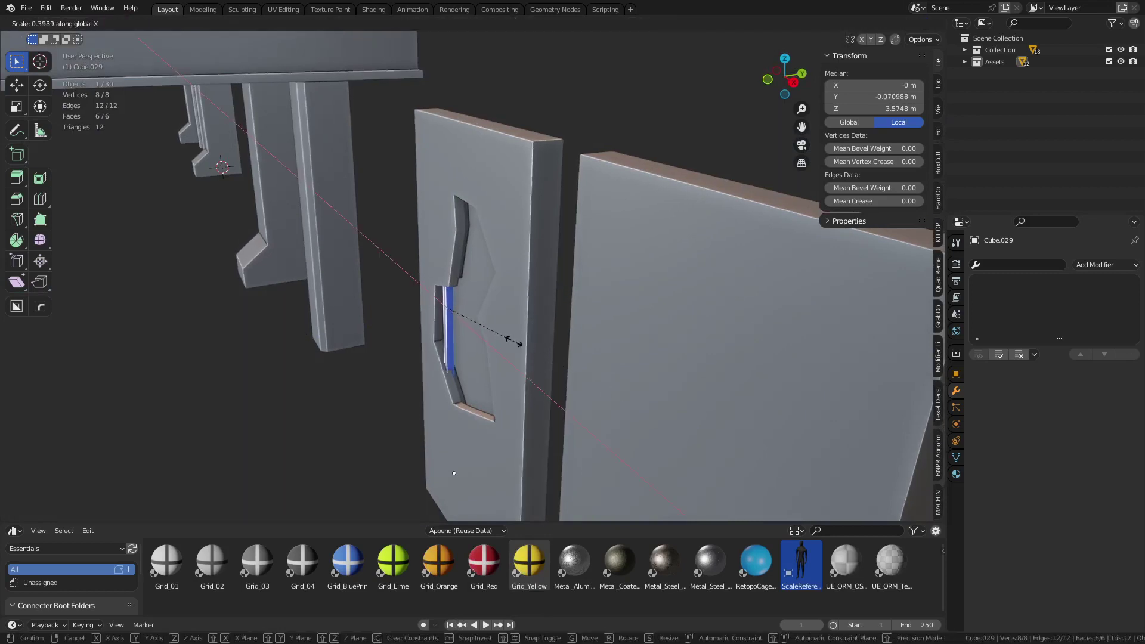
pyautogui.click(500, 337)
pyautogui.press('Tab')
pyautogui.moveTo(328, 350); pyautogui.dragTo(488, 355, button='middle')
pyautogui.keyDown('shift'); pyautogui.moveTo(488, 355); pyautogui.dragTo(489, 332, button='middle'); pyautogui.keyUp('shift')
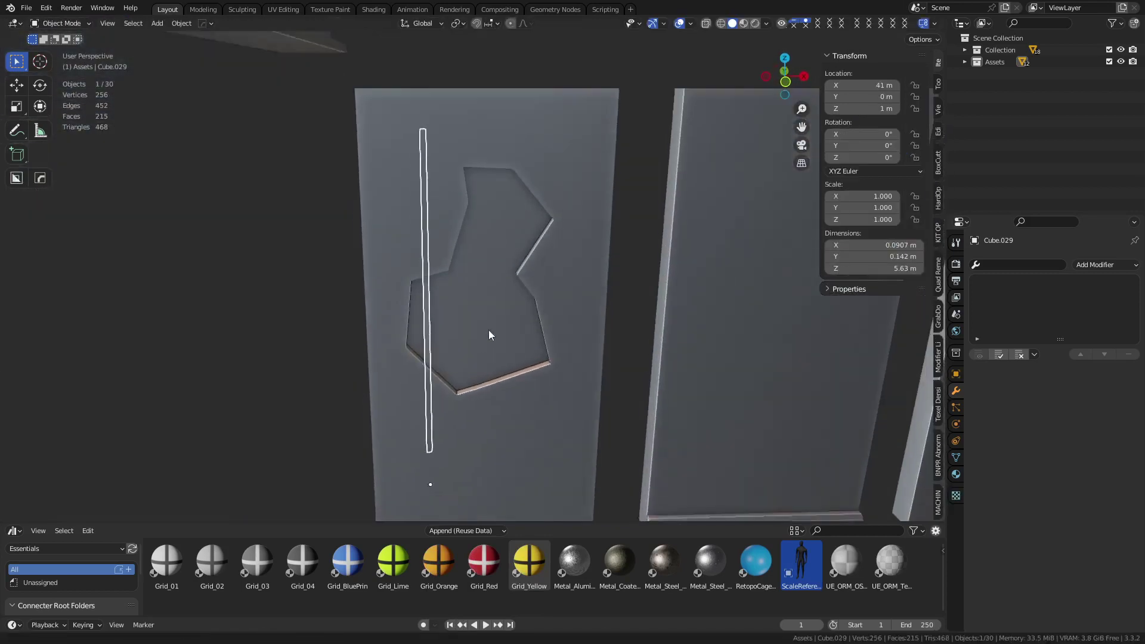
# Step: Move the strip about -0.092 m along X, toward the recess's outer side edge
pyautogui.scroll(2, 490, 334)
pyautogui.press('g')
pyautogui.press('y')
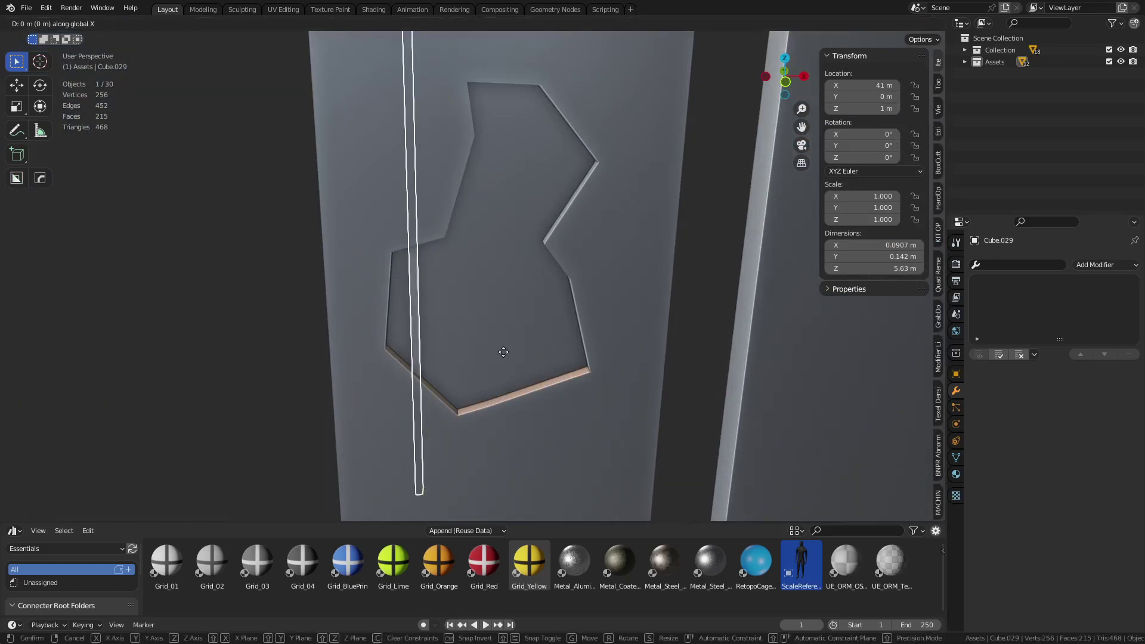
pyautogui.press('x')
pyautogui.click(434, 354)
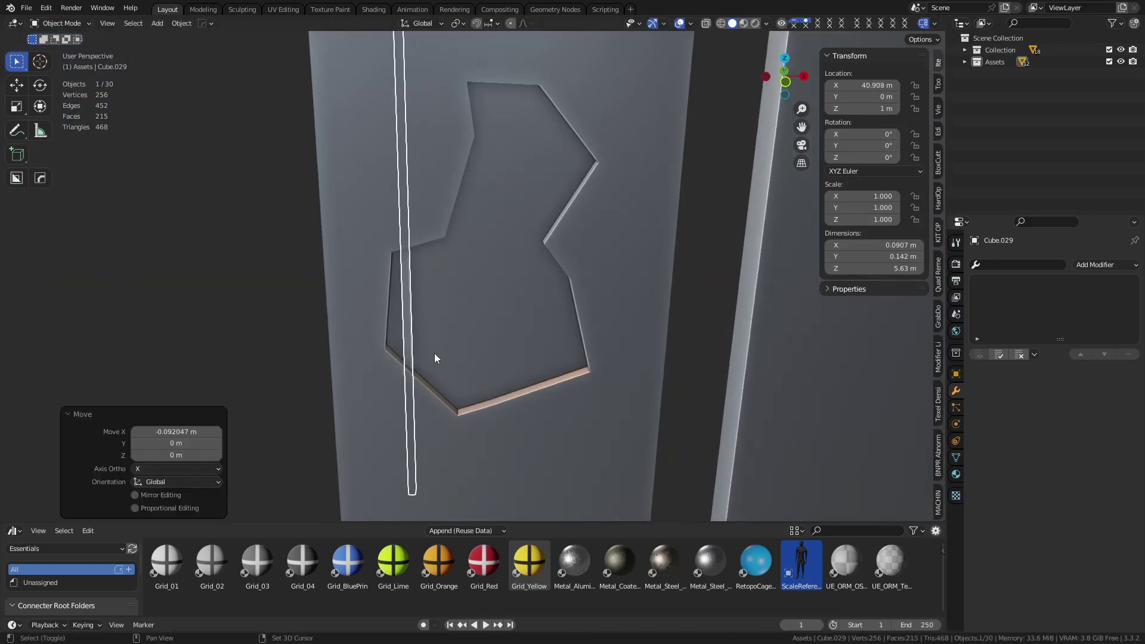
# Step: Make a linked duplicate of the strip, offset about 0.292 m along X
pyautogui.scroll(-5, 482, 334)
pyautogui.moveTo(467, 331)
pyautogui.mouseDown(button='middle')
pyautogui.moveTo(494, 338)
pyautogui.moveTo(474, 341)
pyautogui.moveTo(483, 347)
pyautogui.mouseUp(button='middle')
pyautogui.hotkey('shift', 'd')
pyautogui.press('x')
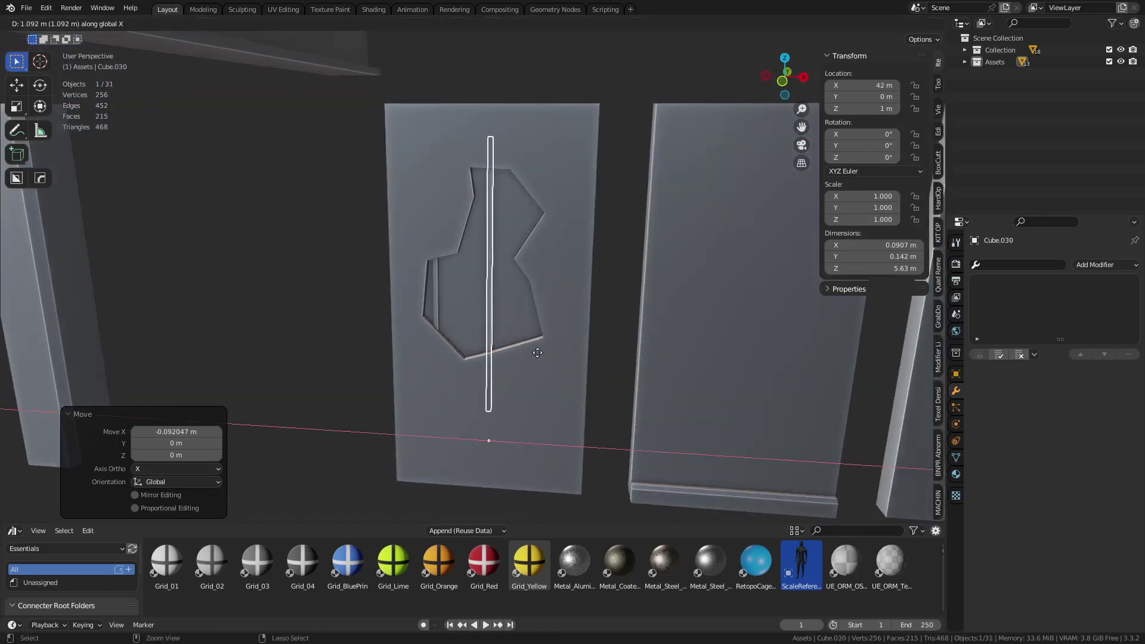
pyautogui.click(511, 353)
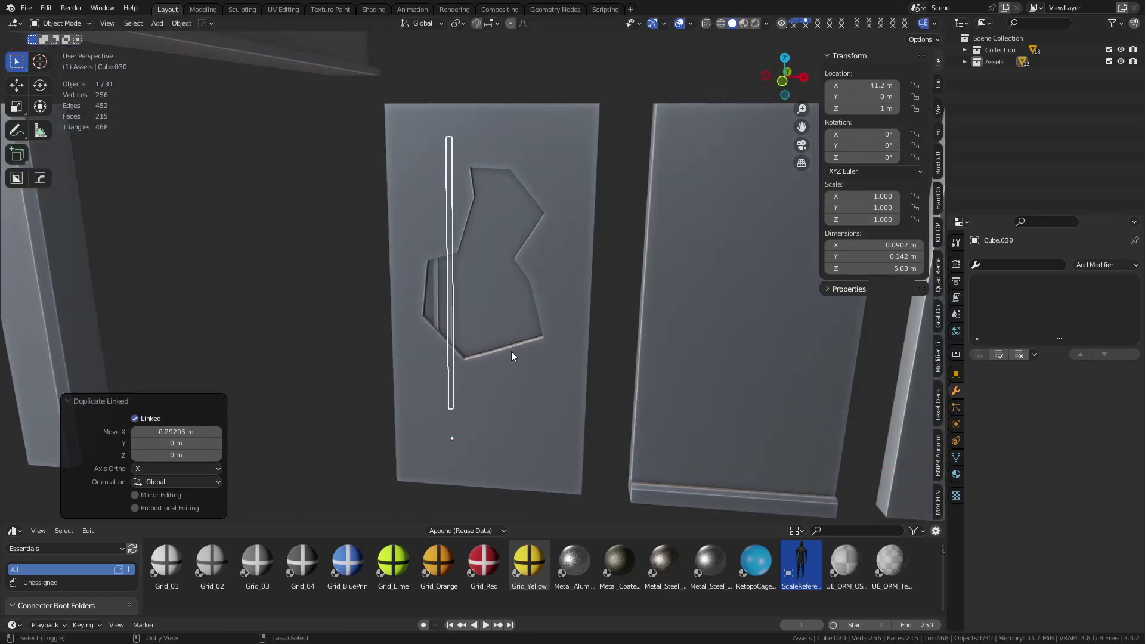
# Step: Repeat the linked duplication six more times so eight evenly spaced strips span the recess
pyautogui.hotkey('shift', 'r')
pyautogui.hotkey('shift', 'r')
pyautogui.hotkey('shift', 'r')
pyautogui.hotkey('shift', 'r')
pyautogui.hotkey('shift', 'r')
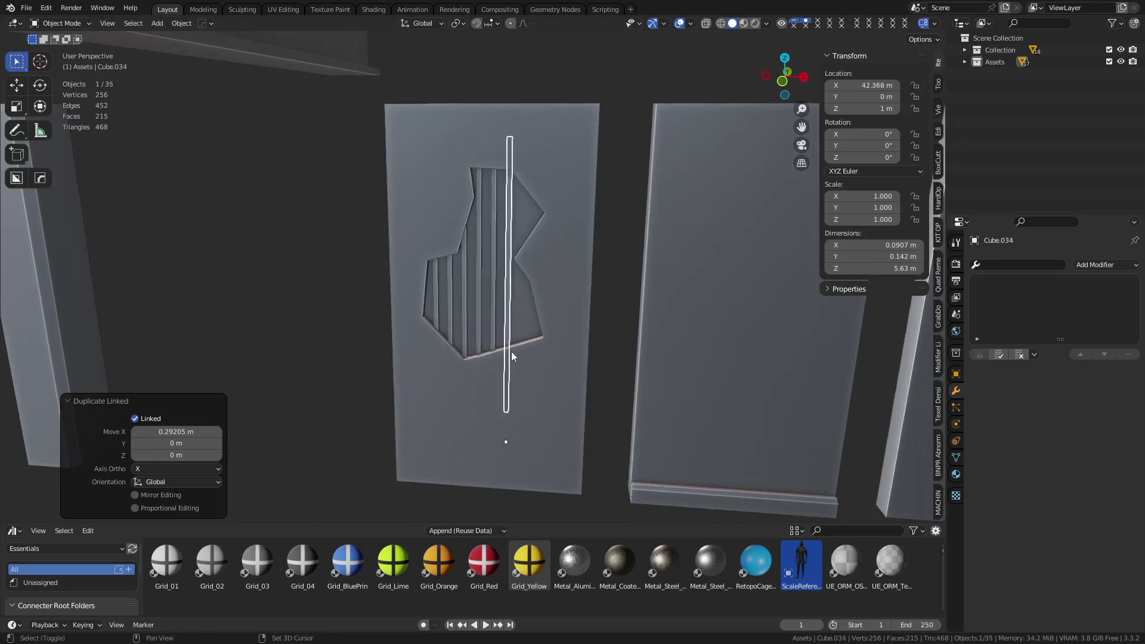
pyautogui.hotkey('shift', 'r')
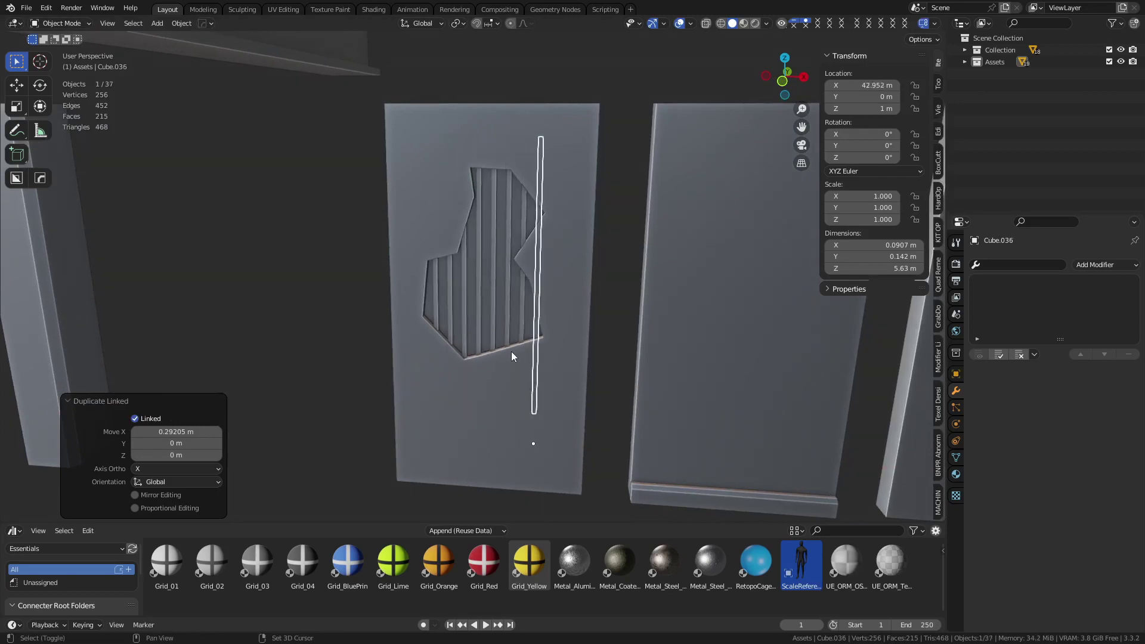
# Step: Select all eight strips in the recess and apply their scale
pyautogui.click(436, 301)
pyautogui.keyDown('shift'); pyautogui.click(449, 311); pyautogui.keyUp('shift')
pyautogui.keyDown('shift'); pyautogui.click(464, 318); pyautogui.keyUp('shift')
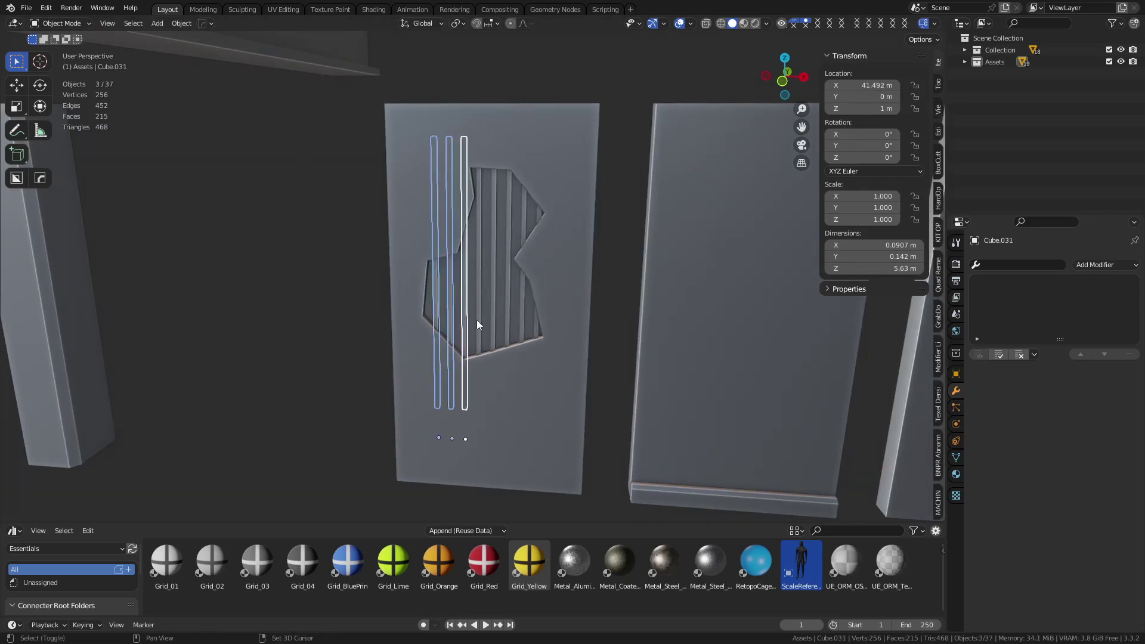
pyautogui.keyDown('shift'); pyautogui.click(477, 322); pyautogui.keyUp('shift')
pyautogui.keyDown('shift'); pyautogui.click(493, 321); pyautogui.keyUp('shift')
pyautogui.keyDown('shift'); pyautogui.click(513, 320); pyautogui.keyUp('shift')
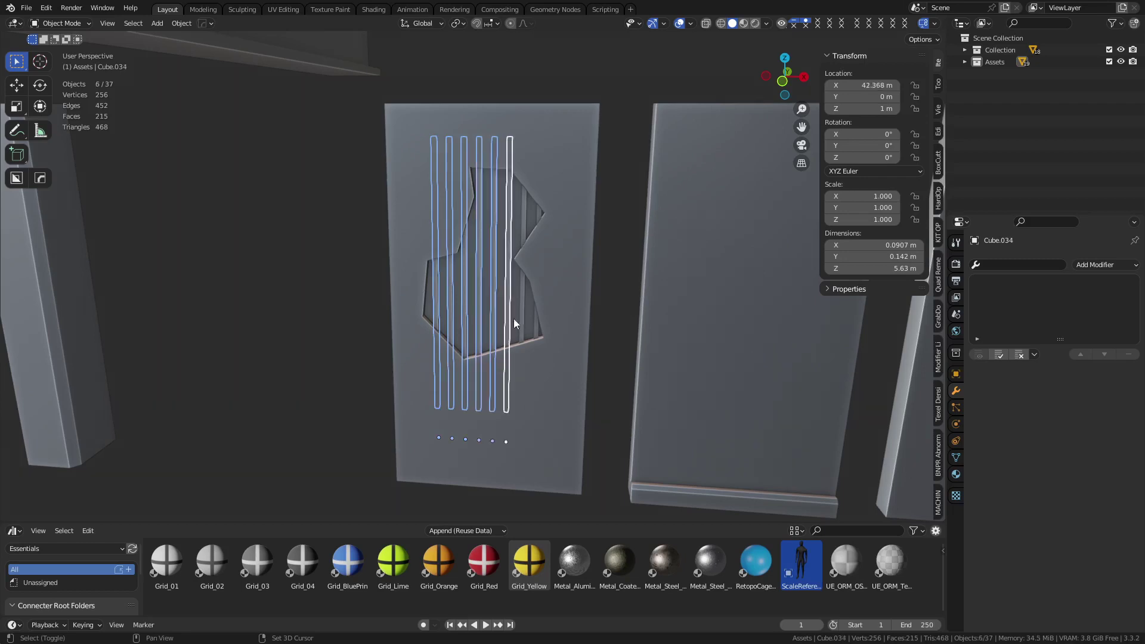
pyautogui.keyDown('shift'); pyautogui.click(523, 320); pyautogui.keyUp('shift')
pyautogui.keyDown('shift'); pyautogui.click(538, 323); pyautogui.keyUp('shift')
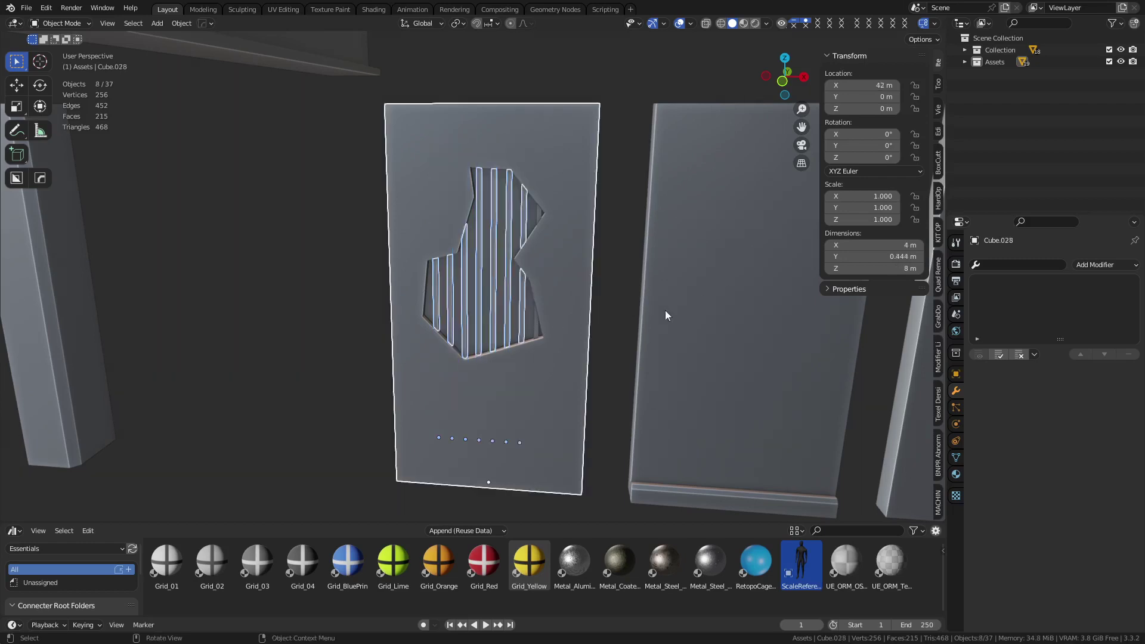
pyautogui.hotkey('ctrl', 'z')
pyautogui.keyDown('shift'); pyautogui.click(537, 331); pyautogui.keyUp('shift')
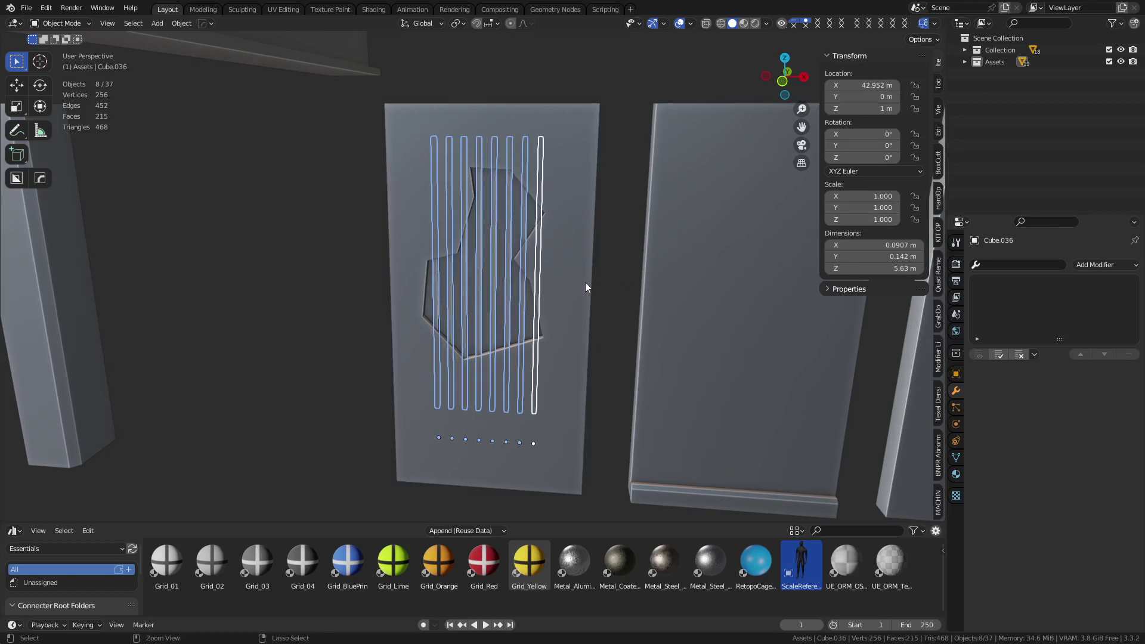
pyautogui.hotkey('ctrl', 'a')
pyautogui.click(571, 301)
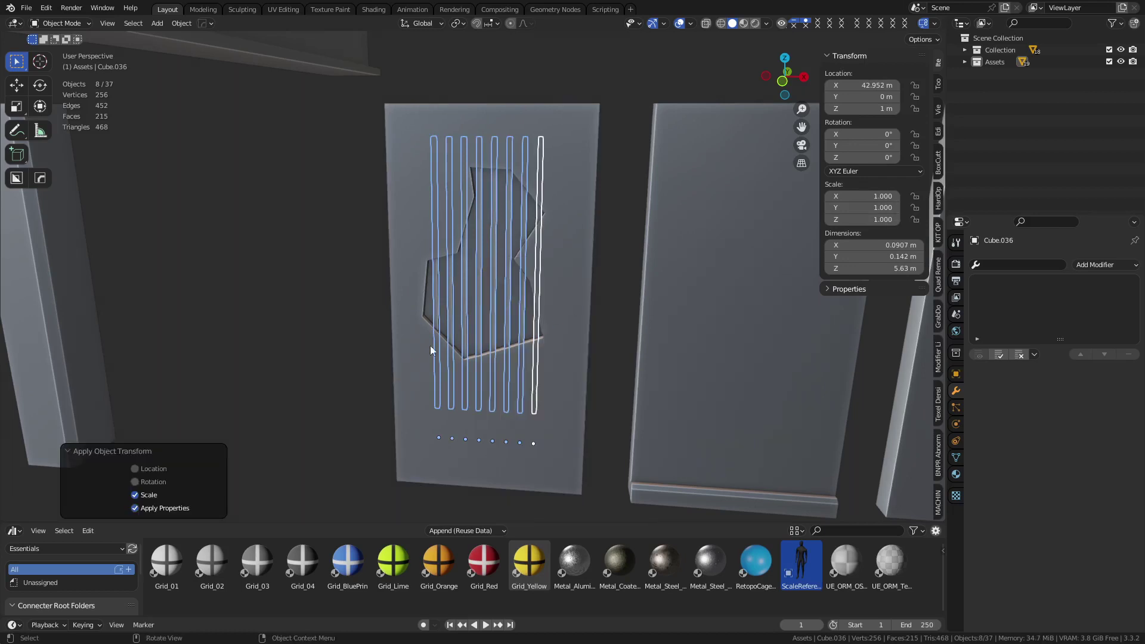
# Step: Apply the scale to the fourth strip alone, creating new object-data users for it
pyautogui.click(474, 302)
pyautogui.click(479, 307)
pyautogui.hotkey('ctrl', 'a')
pyautogui.click(480, 307)
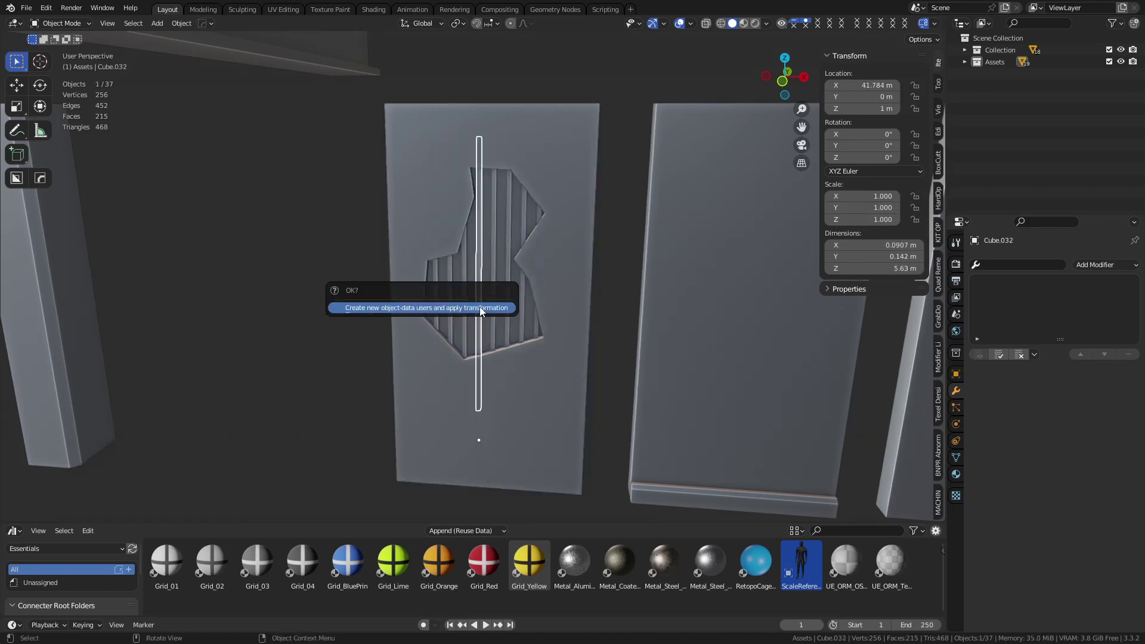
pyautogui.click(446, 309)
# Step: Make the fourth strip single-user for Object & Data
pyautogui.moveTo(459, 323); pyautogui.dragTo(505, 284, button='middle')
pyautogui.scroll(4, 462, 329)
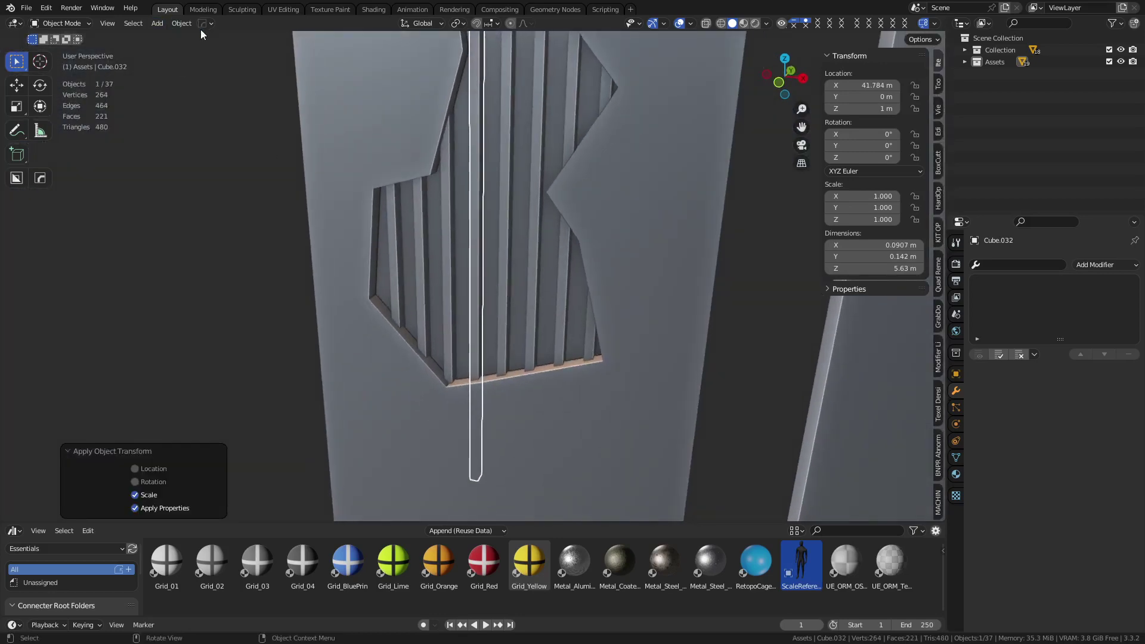
pyautogui.click(182, 23)
pyautogui.moveTo(262, 220)
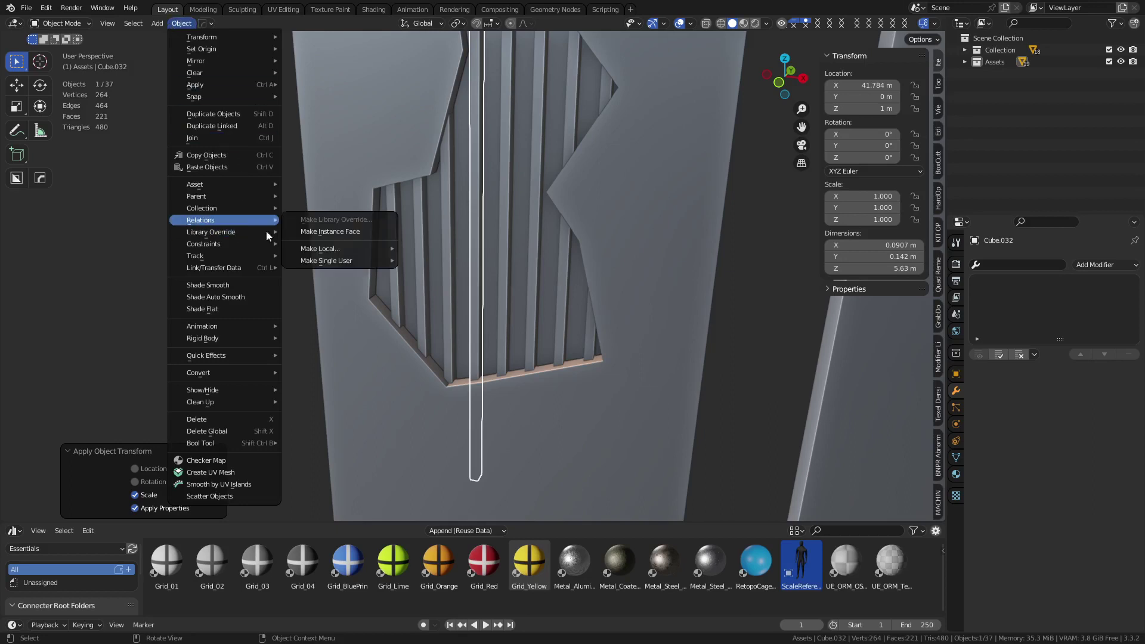
pyautogui.moveTo(378, 263)
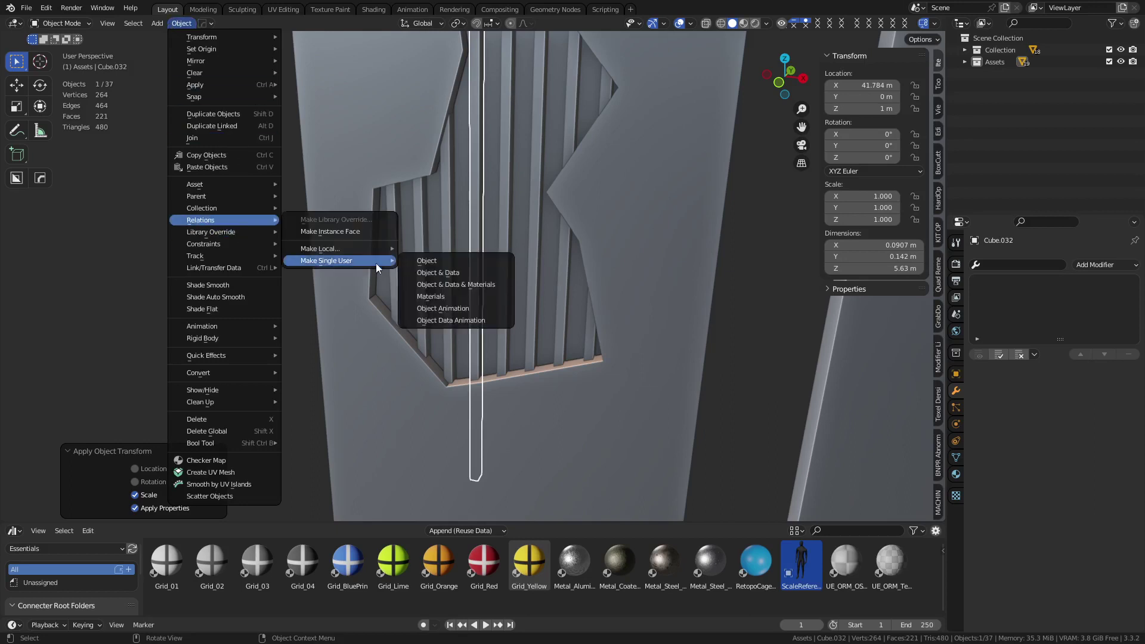
pyautogui.click(477, 274)
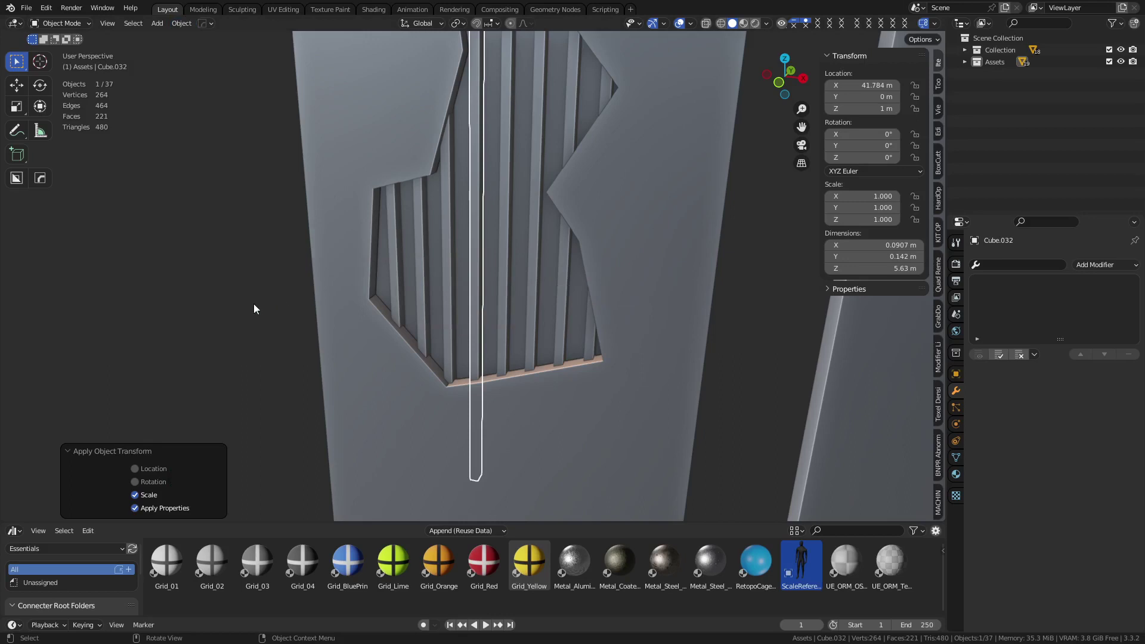
# Step: Join all eight strips into the damaged panel, keeping the panel as the active object
pyautogui.click(392, 295)
pyautogui.keyDown('shift'); pyautogui.click(420, 292); pyautogui.keyUp('shift')
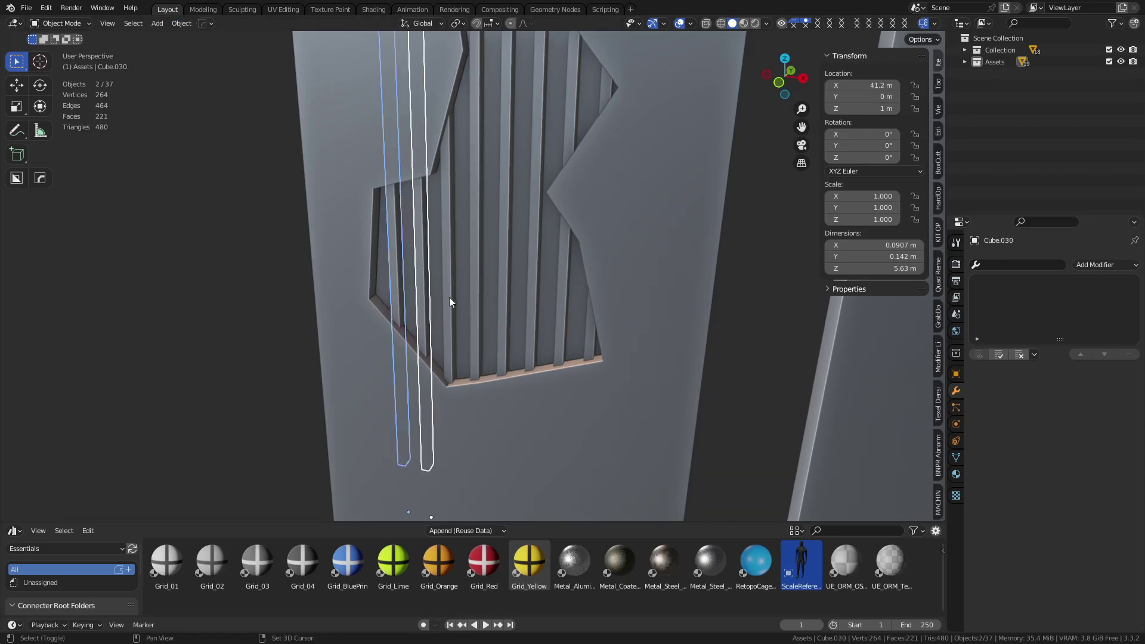
pyautogui.keyDown('shift'); pyautogui.click(451, 297); pyautogui.keyUp('shift')
pyautogui.keyDown('shift'); pyautogui.click(477, 299); pyautogui.keyUp('shift')
pyautogui.keyDown('shift'); pyautogui.click(504, 300); pyautogui.keyUp('shift')
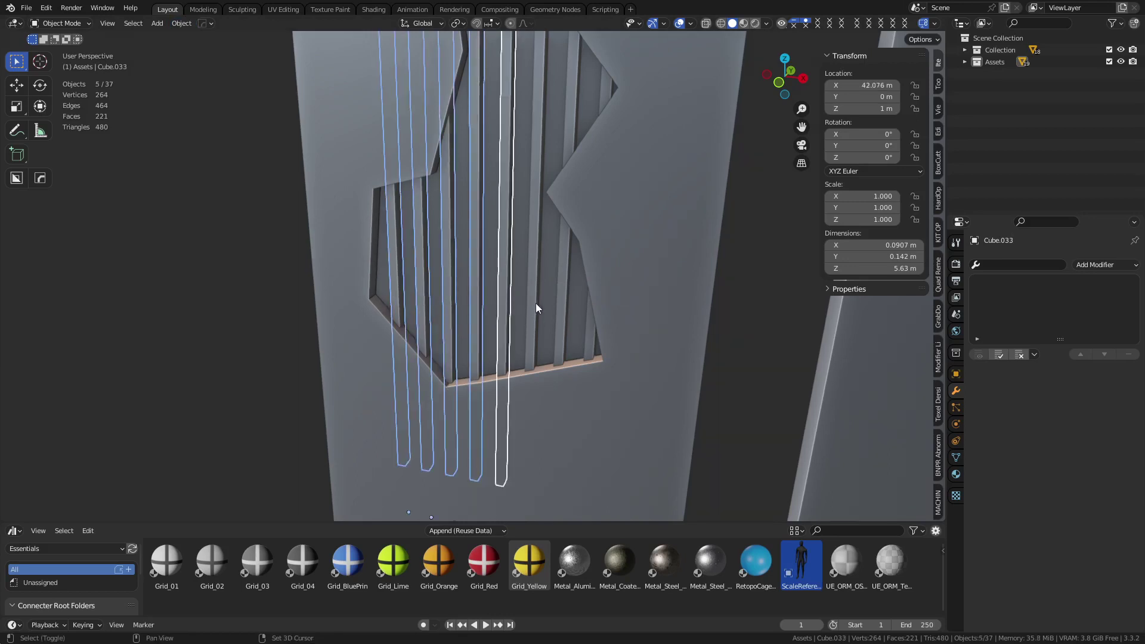
pyautogui.keyDown('shift'); pyautogui.click(536, 303); pyautogui.keyUp('shift')
pyautogui.keyDown('shift'); pyautogui.click(564, 303); pyautogui.keyUp('shift')
pyautogui.keyDown('shift'); pyautogui.click(591, 322); pyautogui.keyUp('shift')
pyautogui.moveTo(493, 347); pyautogui.dragTo(565, 321, button='middle')
pyautogui.hotkey('ctrl', 'z')
pyautogui.keyDown('shift'); pyautogui.click(538, 302); pyautogui.keyUp('shift')
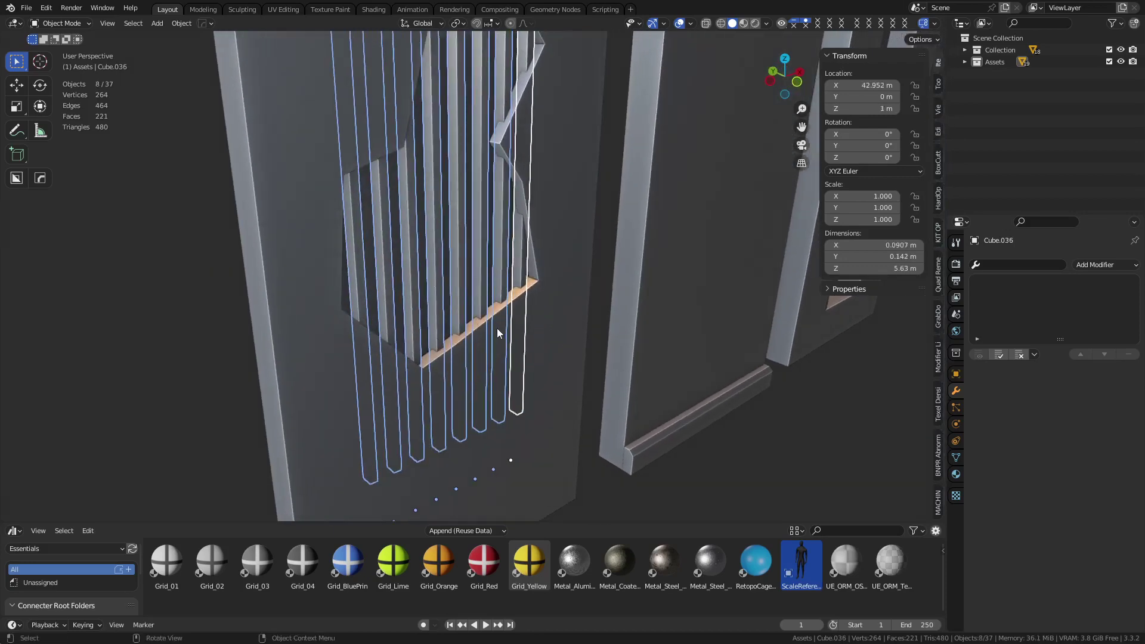
pyautogui.scroll(-10, 642, 376)
pyautogui.moveTo(621, 302); pyautogui.dragTo(448, 316, button='middle')
pyautogui.scroll(6, 489, 342)
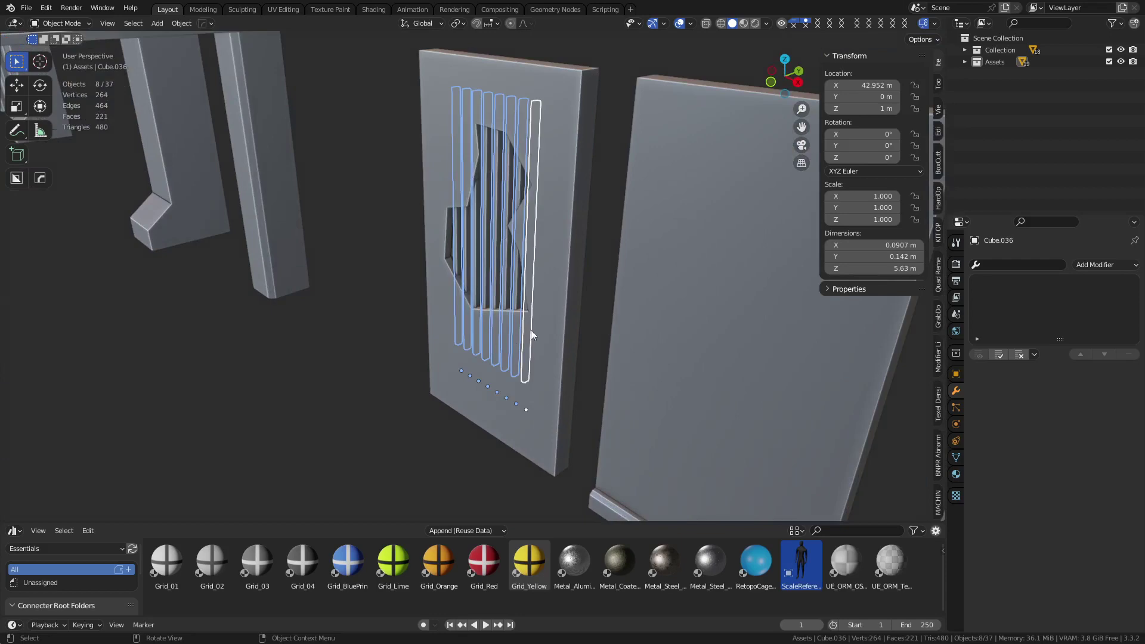
pyautogui.moveTo(531, 330); pyautogui.dragTo(481, 332, button='middle')
pyautogui.scroll(3, 549, 324)
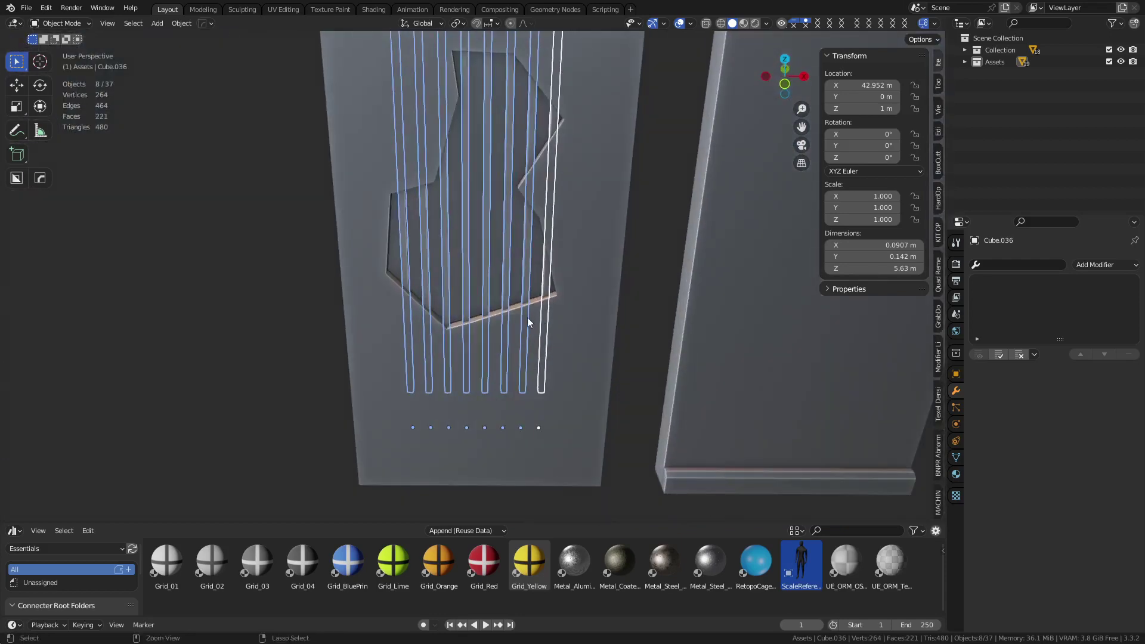
pyautogui.keyDown('shift'); pyautogui.click(529, 348); pyautogui.keyUp('shift')
pyautogui.hotkey('ctrl', 'j')
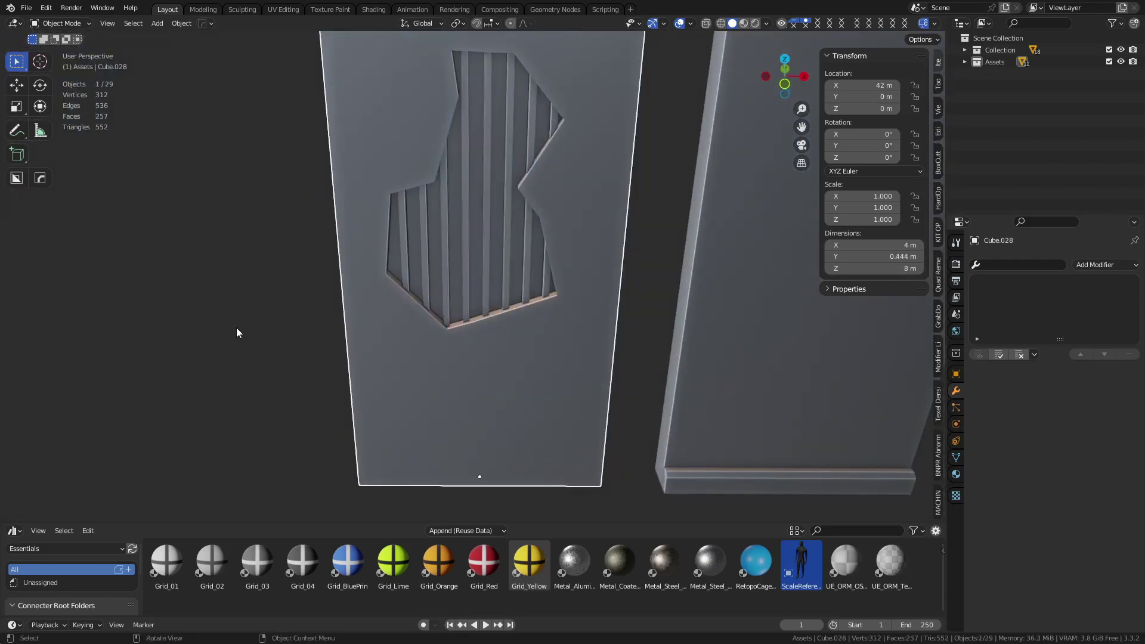
# Step: Link the damaged panel's object data to the plain end panel at the origin of the assembled wall
pyautogui.scroll(-6, 237, 332)
pyautogui.moveTo(258, 350); pyautogui.dragTo(371, 305, button='middle')
pyautogui.click(223, 252)
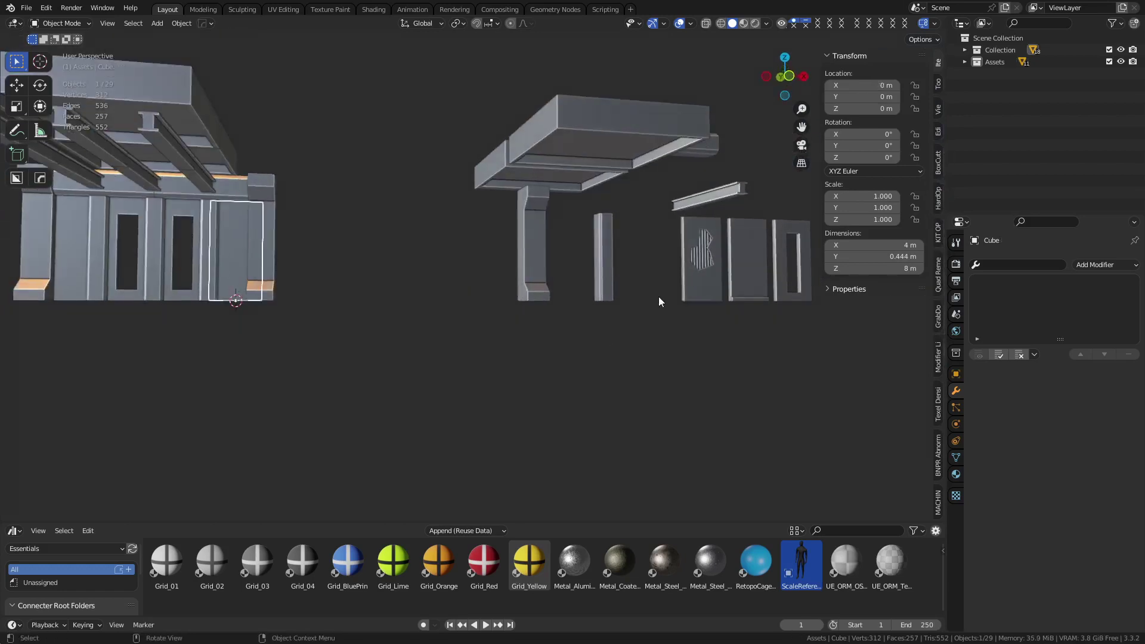
pyautogui.keyDown('shift'); pyautogui.click(703, 289); pyautogui.keyUp('shift')
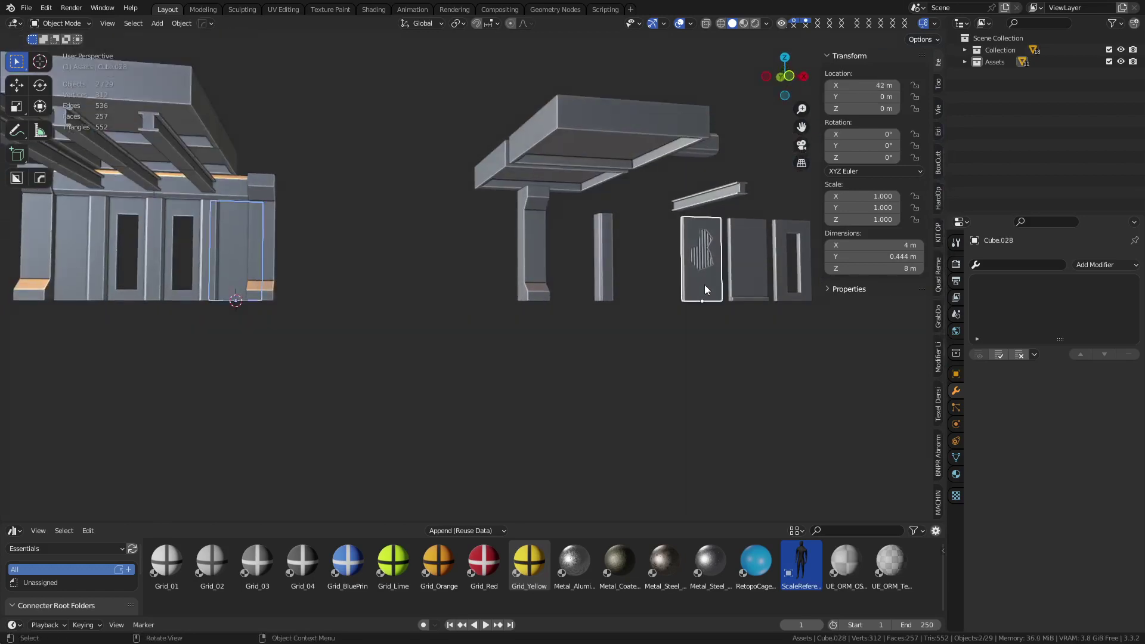
pyautogui.hotkey('ctrl', 'l')
pyautogui.click(703, 285)
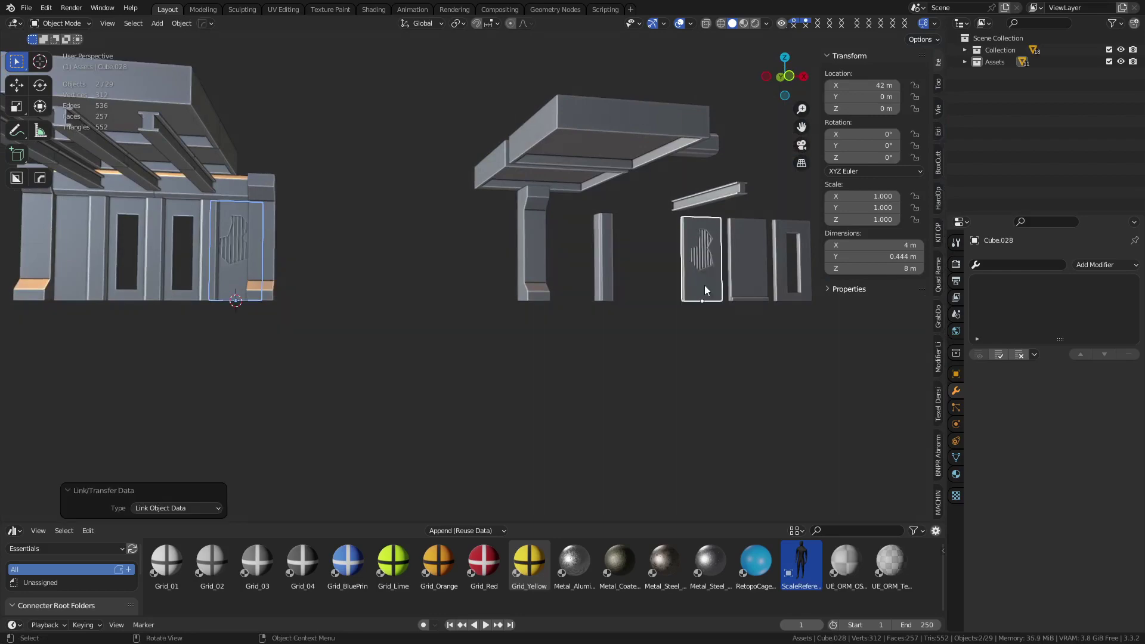
pyautogui.click(355, 327)
# Step: Examine the damaged panel in place at the end of the assembled wall
pyautogui.keyDown('shift'); pyautogui.moveTo(238, 256); pyautogui.dragTo(441, 277, button='middle'); pyautogui.keyUp('shift')
pyautogui.scroll(8, 445, 277)
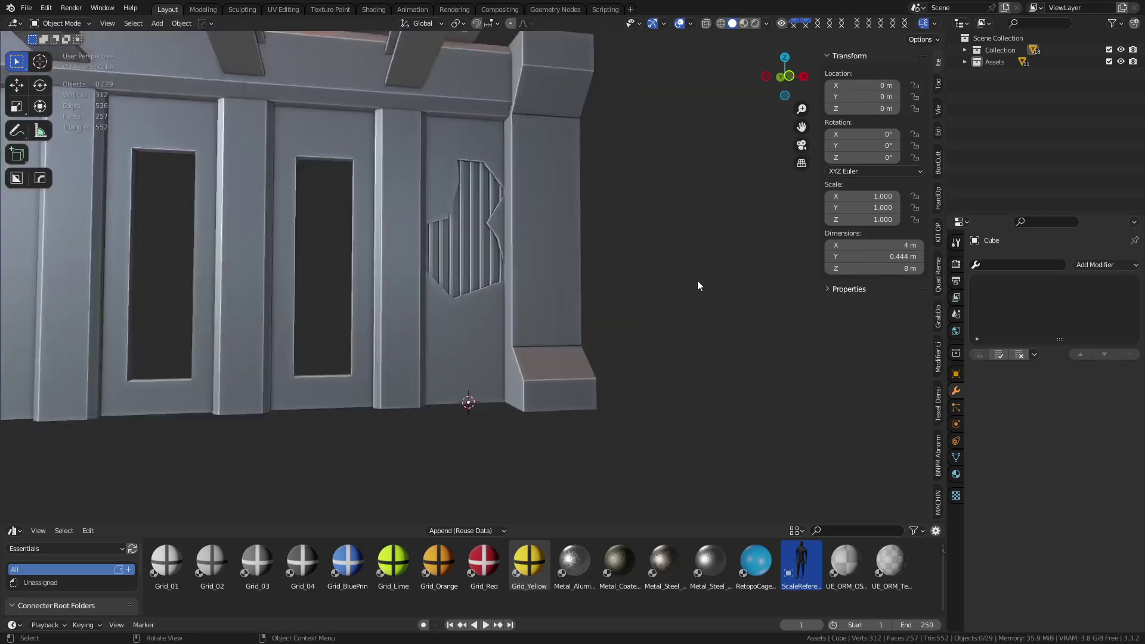
pyautogui.scroll(-6, 696, 282)
pyautogui.moveTo(589, 299); pyautogui.dragTo(513, 320, button='middle')
pyautogui.scroll(5, 514, 320)
pyautogui.click(452, 311)
pyautogui.press('g')
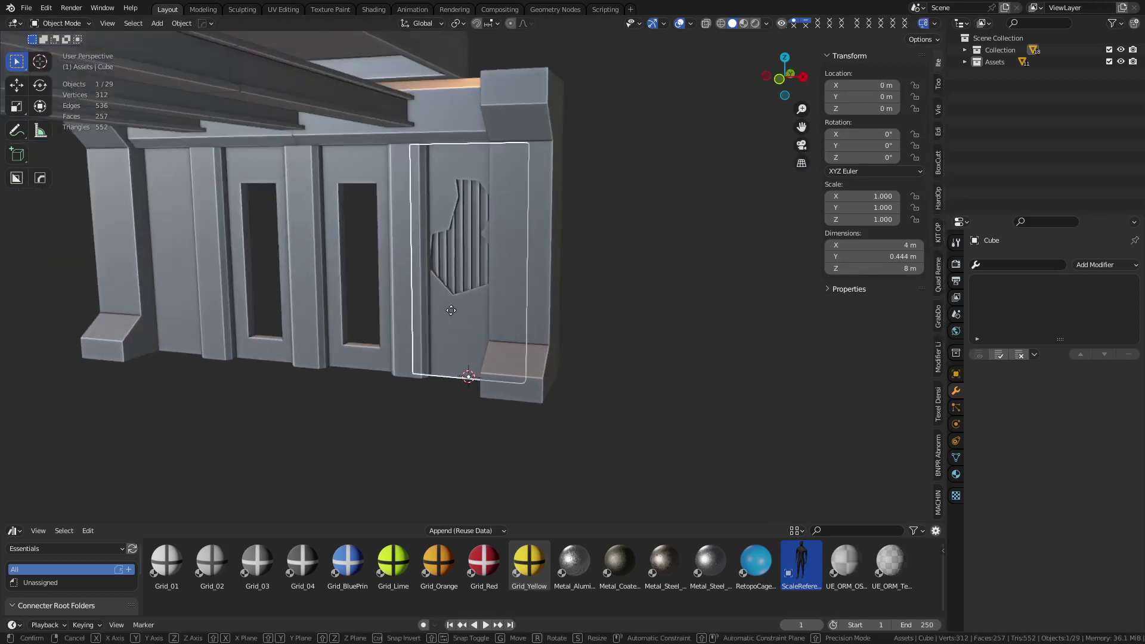
pyautogui.rightClick(463, 317)
pyautogui.scroll(-5, 507, 288)
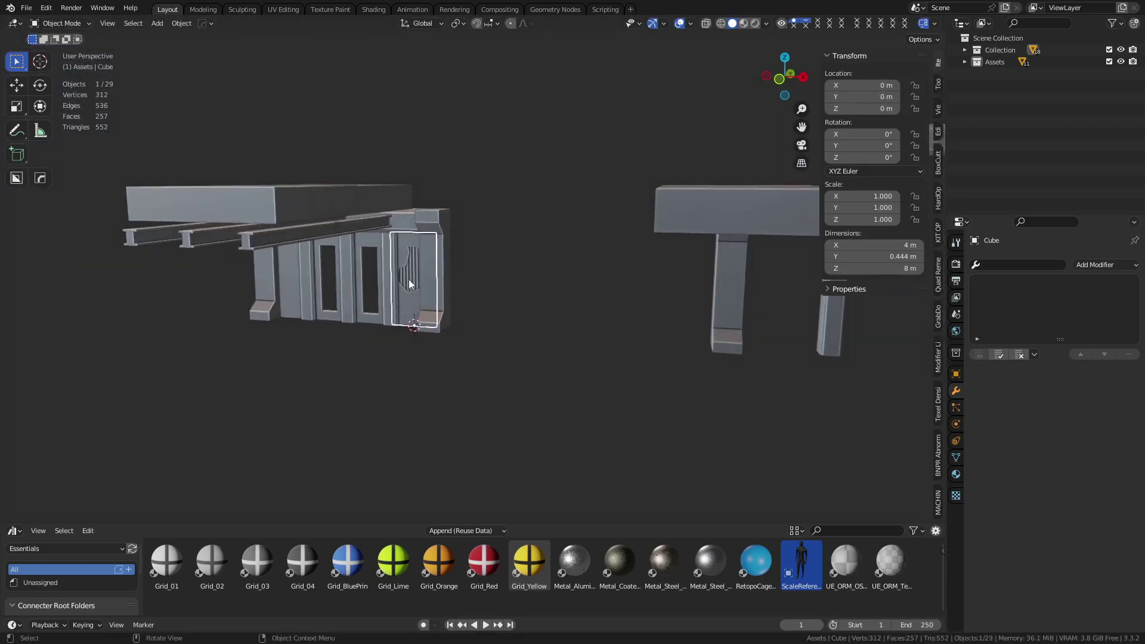
# Step: Examine the assembled wall and ceiling beside the separate asset parts in perspective and top views, and box-select the assembly
pyautogui.moveTo(574, 312); pyautogui.dragTo(493, 351, button='middle')
pyautogui.click(399, 363)
pyautogui.moveTo(400, 363)
pyautogui.mouseDown(button='middle')
pyautogui.moveTo(418, 358)
pyautogui.moveTo(392, 357)
pyautogui.mouseUp(button='middle')
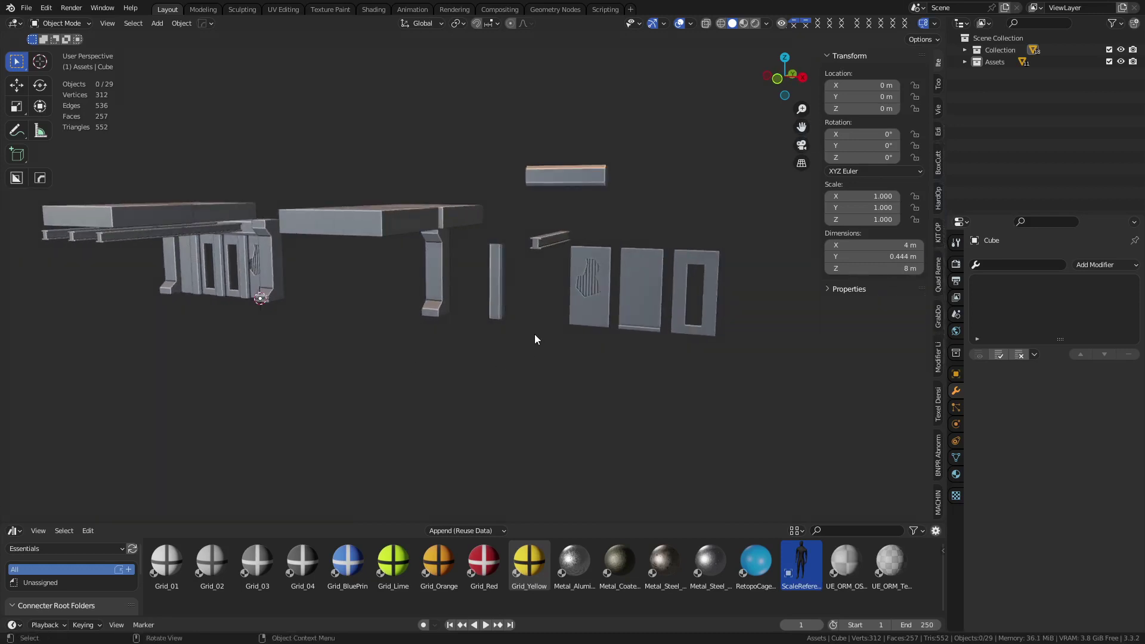
pyautogui.click(212, 260)
pyautogui.moveTo(191, 246); pyautogui.dragTo(266, 406, button='middle')
pyautogui.keyDown('shift'); pyautogui.moveTo(380, 461); pyautogui.dragTo(523, 327, button='middle'); pyautogui.keyUp('shift')
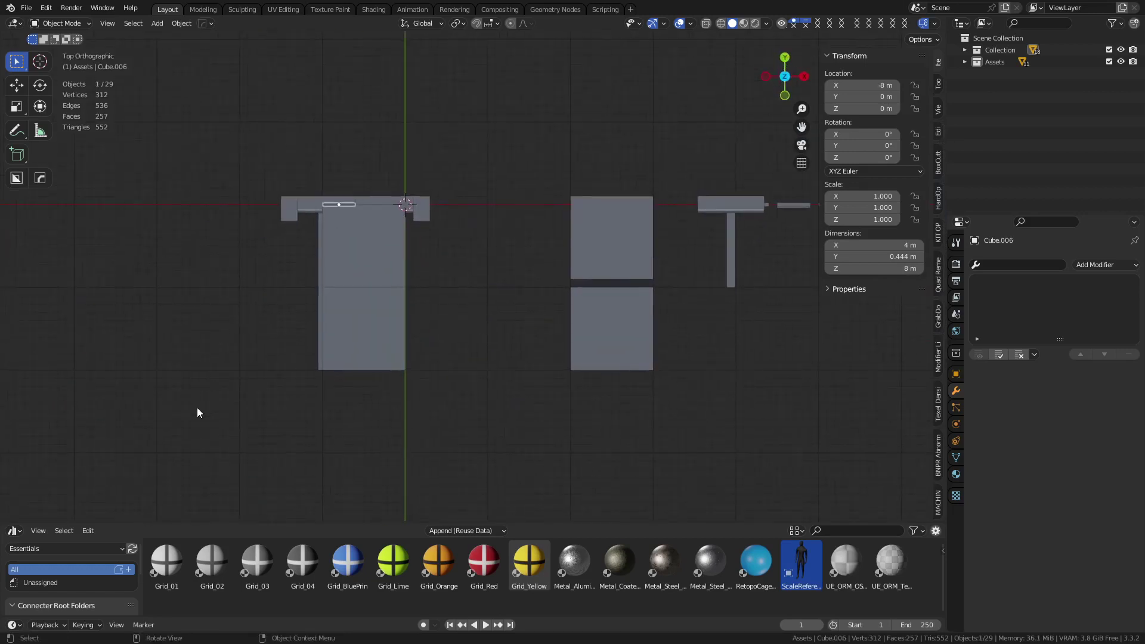
pyautogui.moveTo(197, 412); pyautogui.dragTo(446, 174)
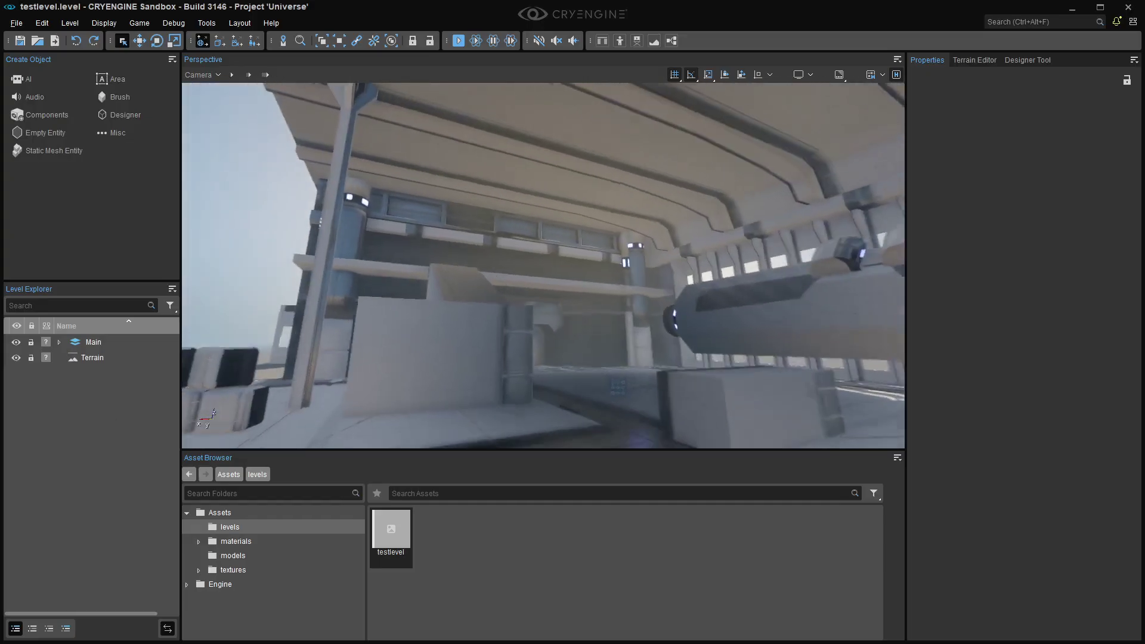
# Step: Switch to CRYENGINE Sandbox and look around testlevel at the hangar, its crates and the neighbouring buildings
pyautogui.moveTo(572, 281); pyautogui.dragTo(512, 283, button='right')
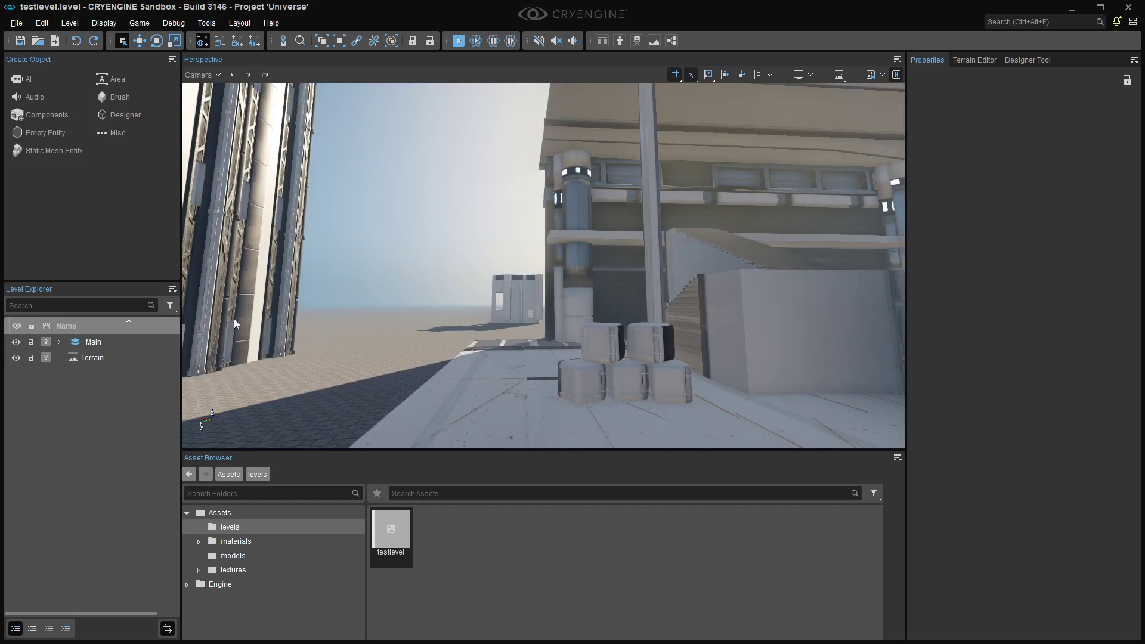
pyautogui.moveTo(402, 190); pyautogui.dragTo(513, 194, button='right')
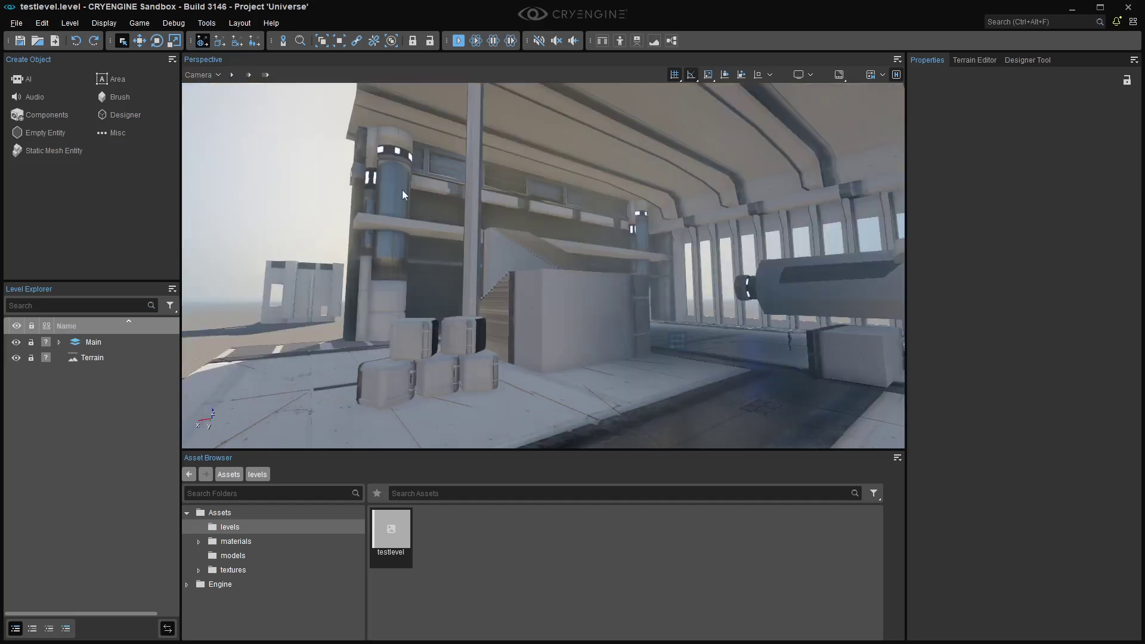
pyautogui.moveTo(543, 248); pyautogui.dragTo(431, 241, button='right')
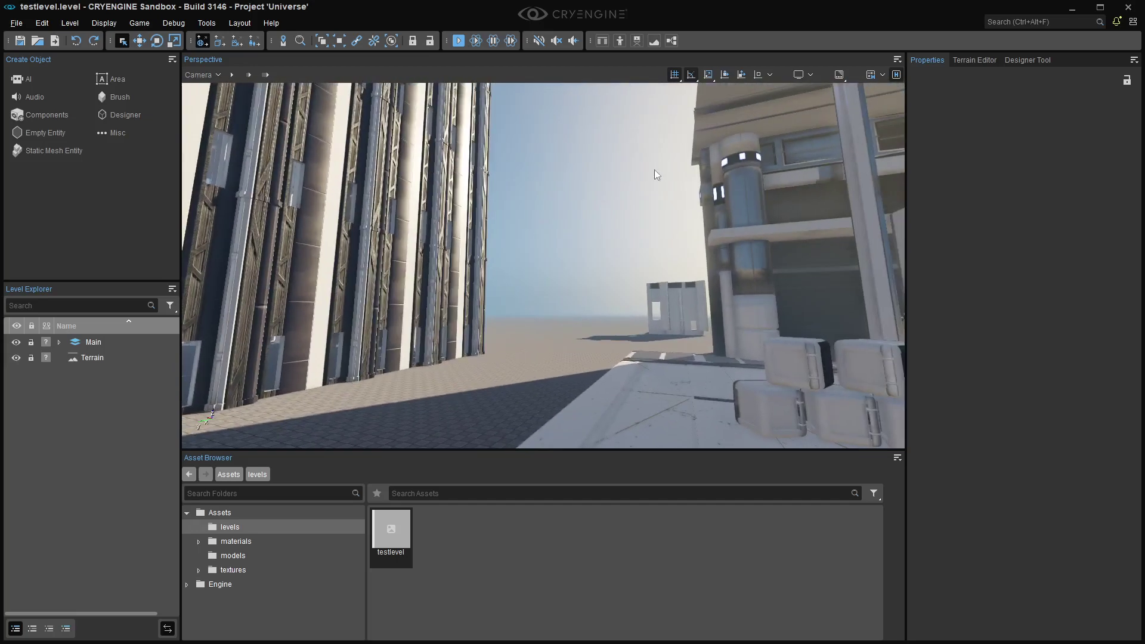
pyautogui.moveTo(622, 192); pyautogui.dragTo(686, 191, button='right')
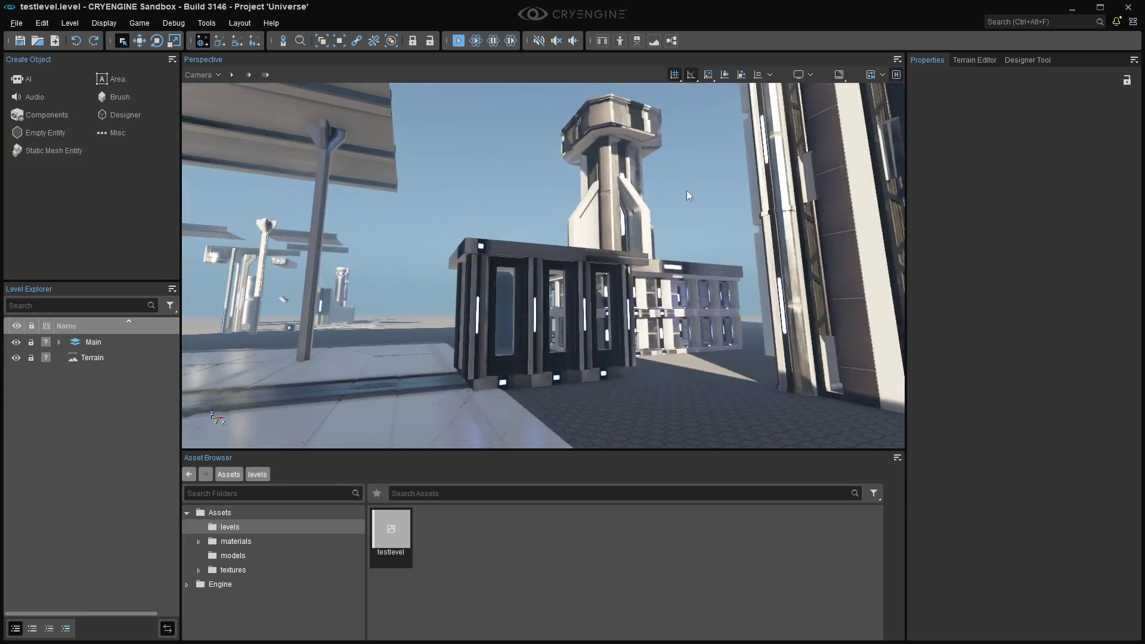
pyautogui.moveTo(630, 145)
pyautogui.mouseDown(button='right')
pyautogui.moveTo(643, 177)
pyautogui.moveTo(417, 209)
pyautogui.moveTo(637, 133)
pyautogui.mouseUp(button='right')
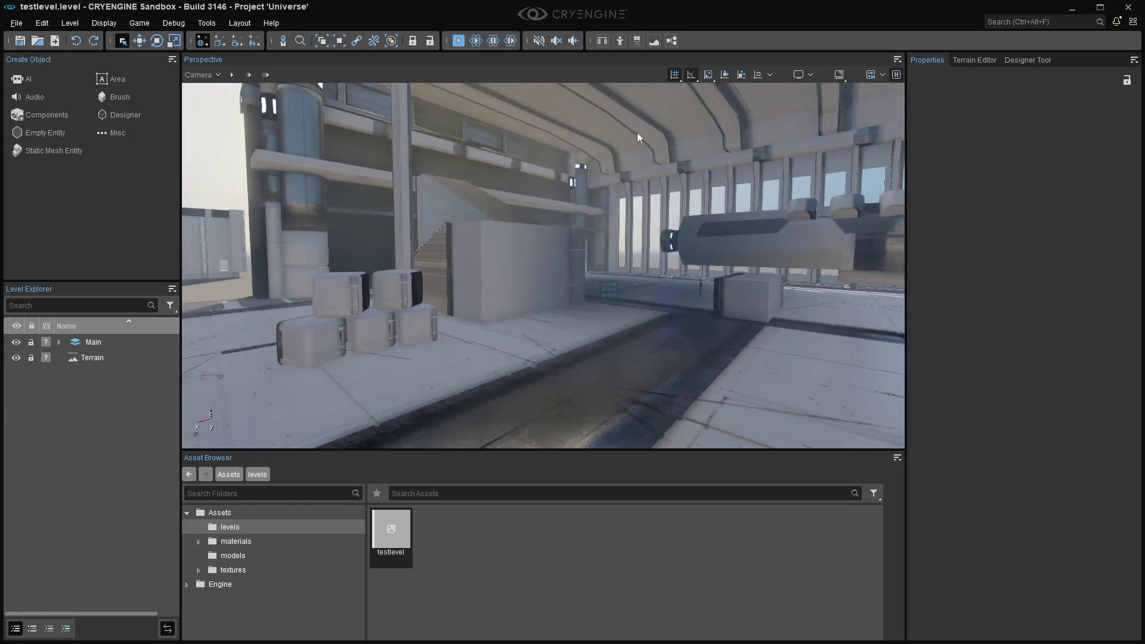
pyautogui.moveTo(404, 214); pyautogui.dragTo(911, 171, button='right')
pyautogui.moveTo(502, 254); pyautogui.dragTo(802, 221, button='right')
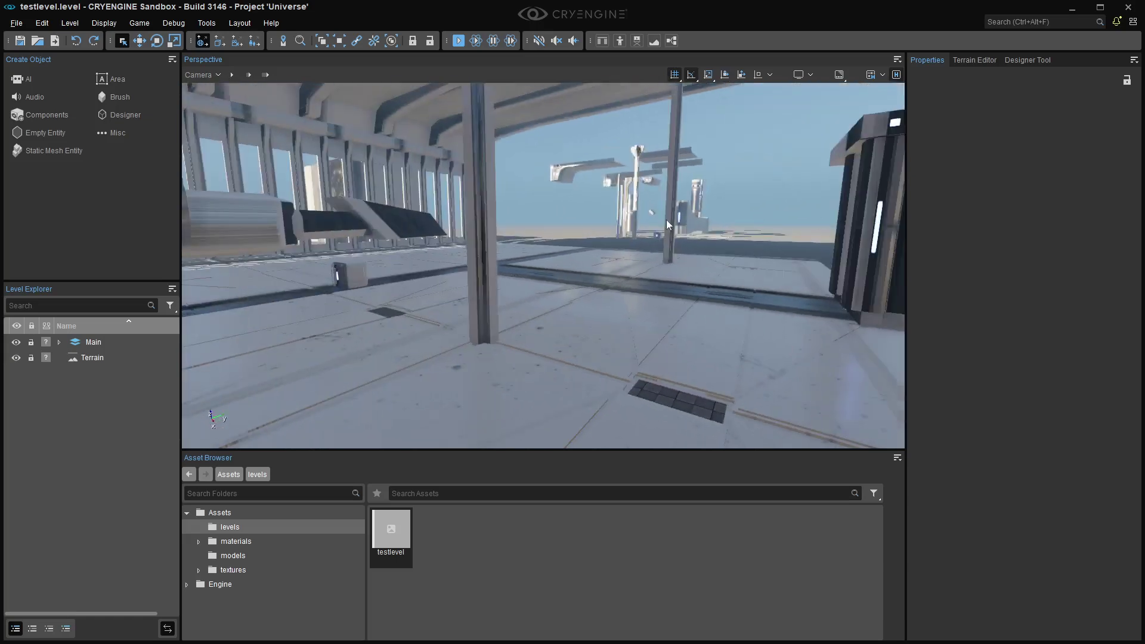
# Step: Examine the hangar's repeated ceiling sections, support columns and windowed side wall from inside
pyautogui.moveTo(667, 220); pyautogui.dragTo(702, 154, button='right')
pyautogui.moveTo(588, 216); pyautogui.dragTo(495, 221, button='right')
pyautogui.moveTo(416, 219); pyautogui.dragTo(363, 170, button='right')
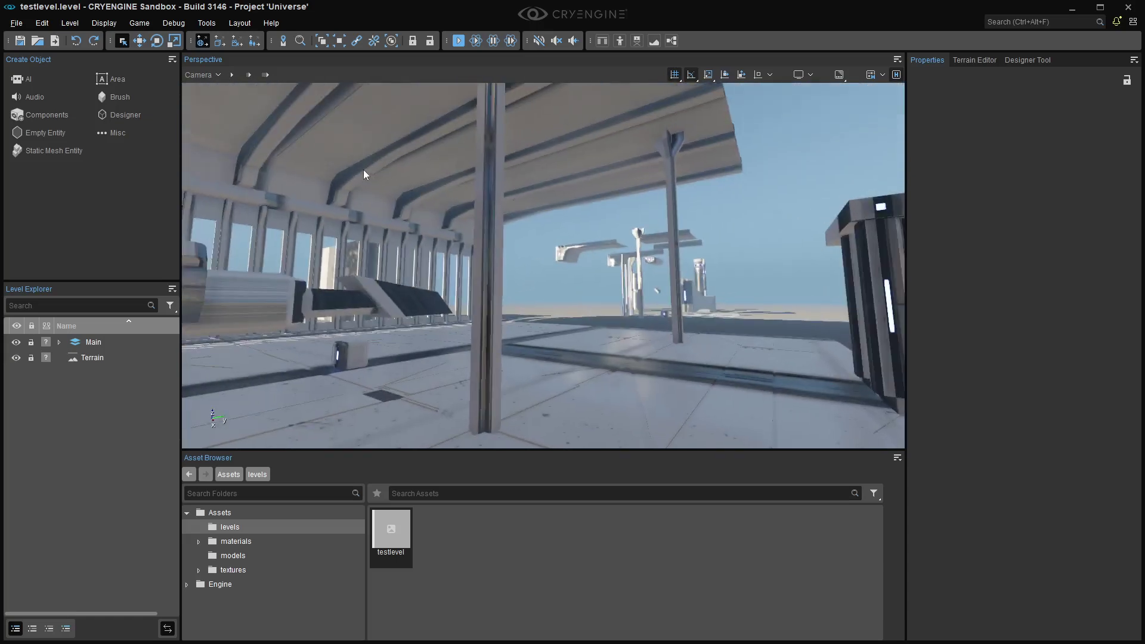
pyautogui.moveTo(824, 185); pyautogui.dragTo(715, 227, button='right')
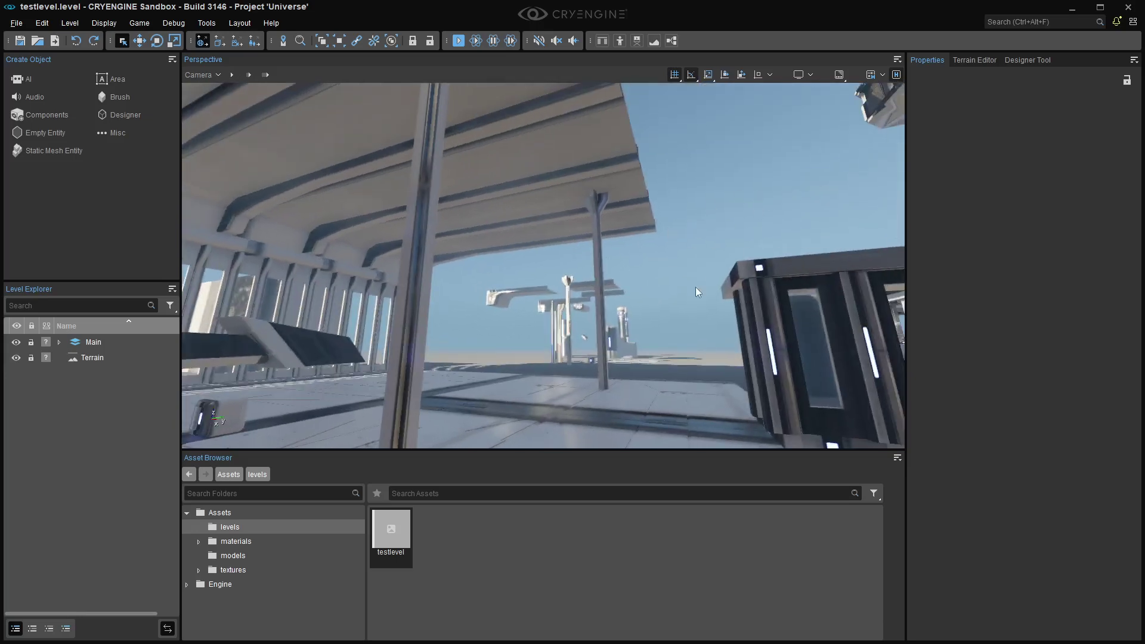
pyautogui.moveTo(695, 288); pyautogui.dragTo(417, 328, button='right')
pyautogui.press('w')
pyautogui.press('d')
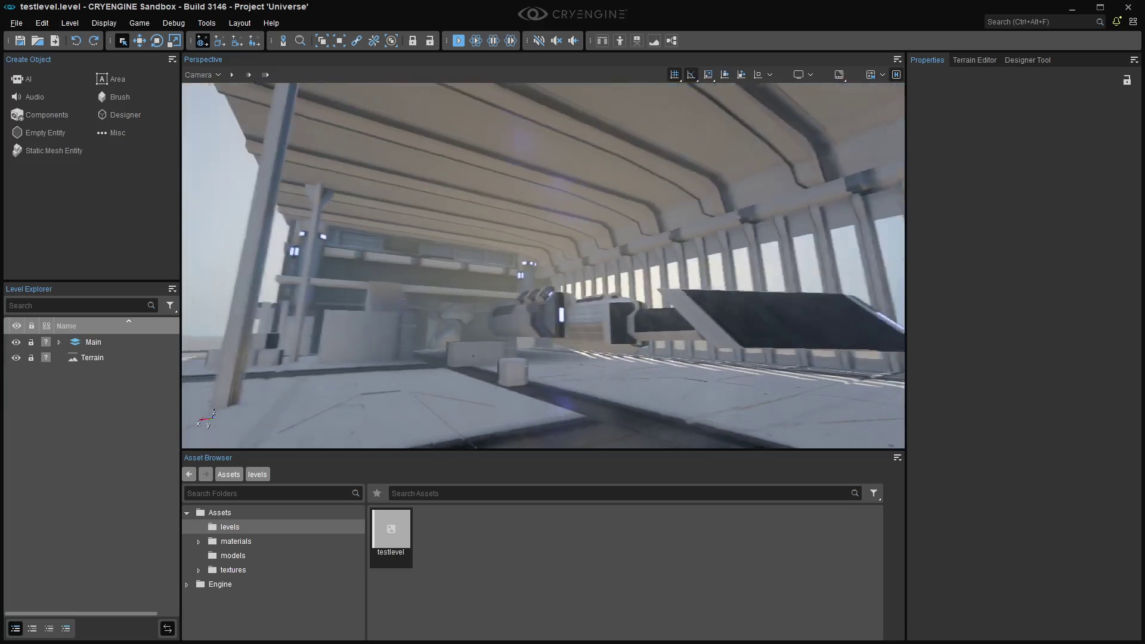
pyautogui.moveTo(543, 301); pyautogui.dragTo(602, 298, button='right')
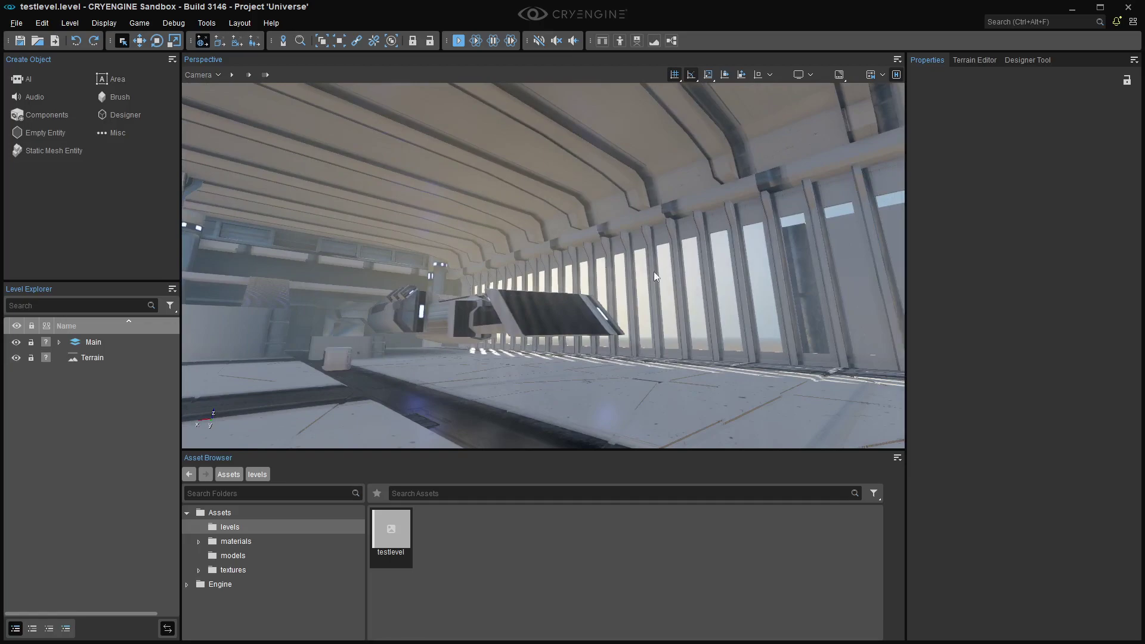
pyautogui.moveTo(654, 271); pyautogui.dragTo(703, 275, button='right')
# Step: Examine the hangar's modular window wall and upper trim from outside the building
pyautogui.moveTo(418, 232); pyautogui.dragTo(583, 264, button='right')
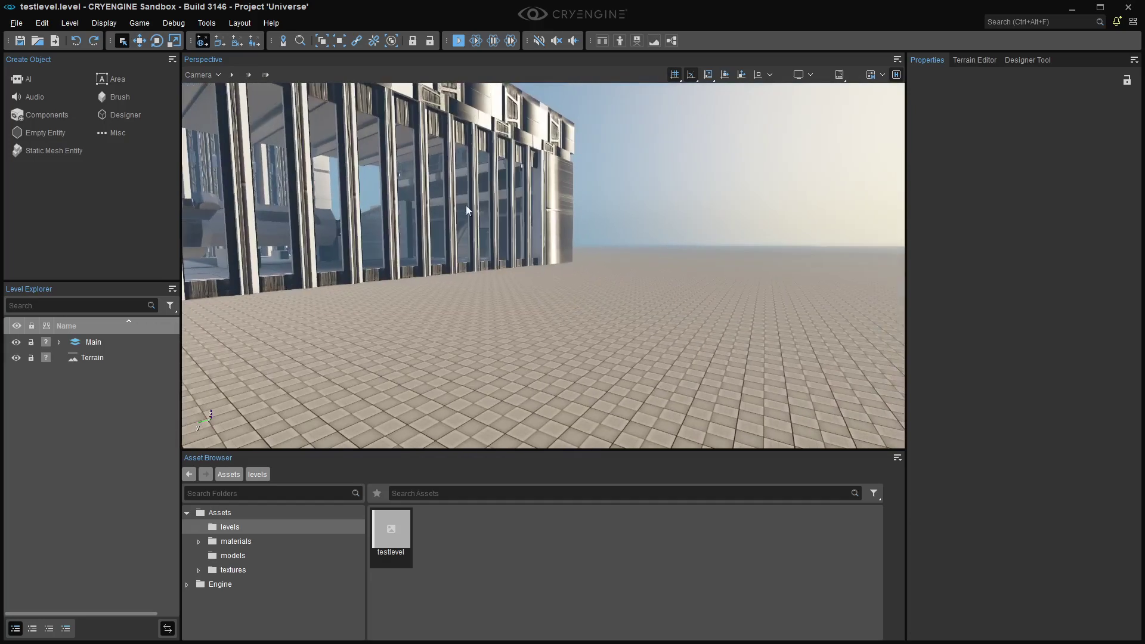
pyautogui.moveTo(583, 358); pyautogui.dragTo(384, 328, button='right')
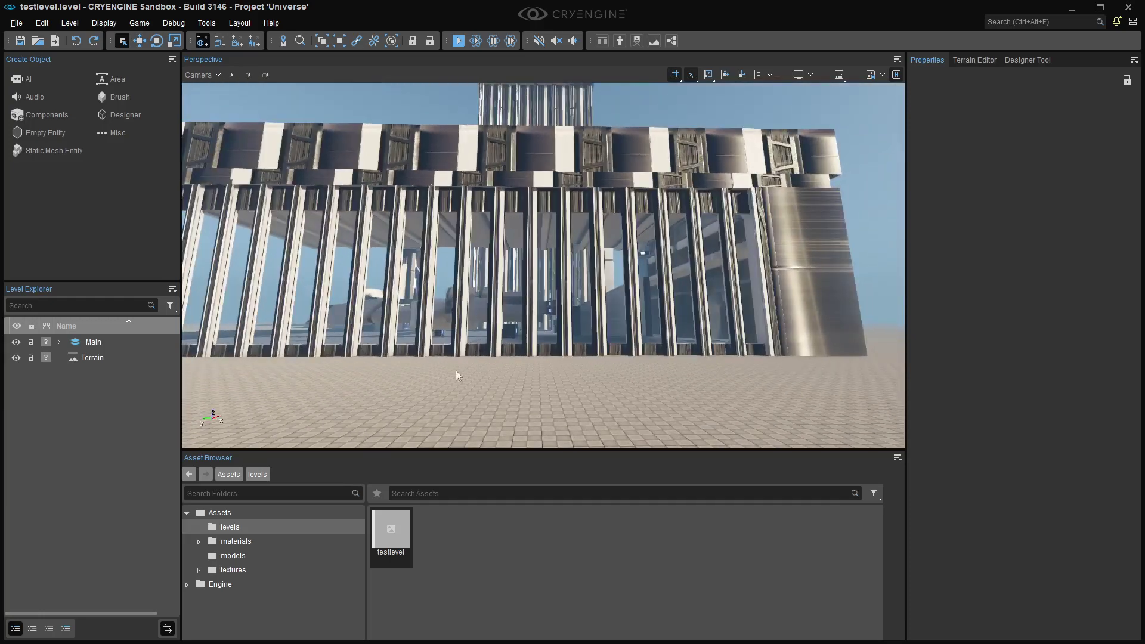
pyautogui.moveTo(646, 329); pyautogui.dragTo(883, 328, button='right')
pyautogui.moveTo(543, 298); pyautogui.dragTo(283, 299, button='right')
pyautogui.moveTo(954, 325); pyautogui.dragTo(966, 325, button='right')
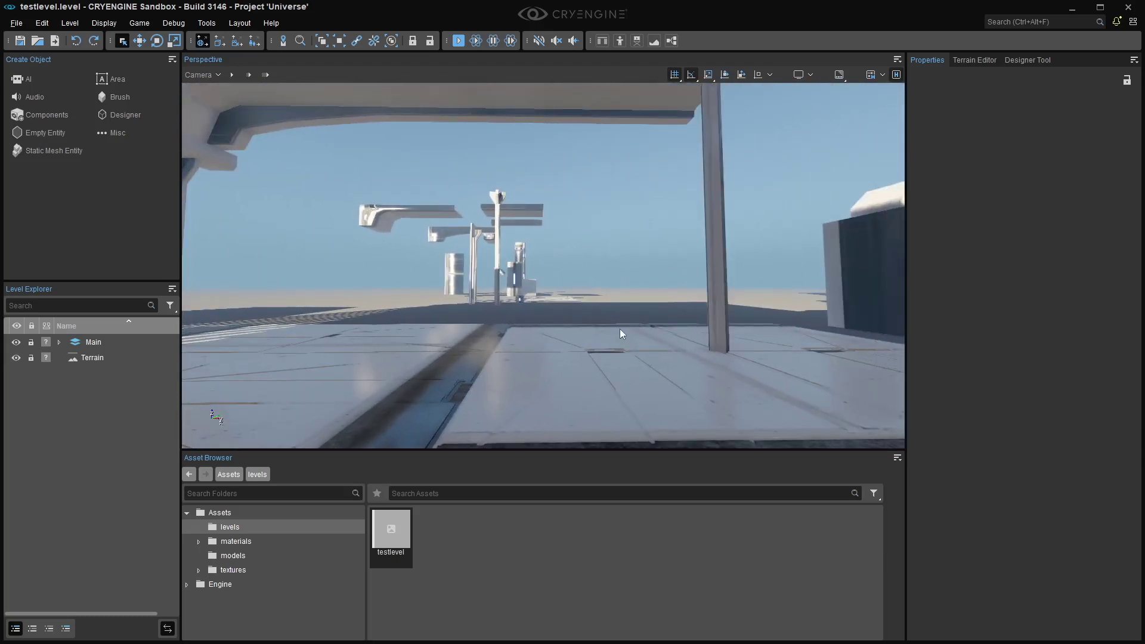
# Step: Inspect the staircase's repeated treads and move through the level into the enclosed room
pyautogui.moveTo(620, 329); pyautogui.dragTo(668, 331, button='right')
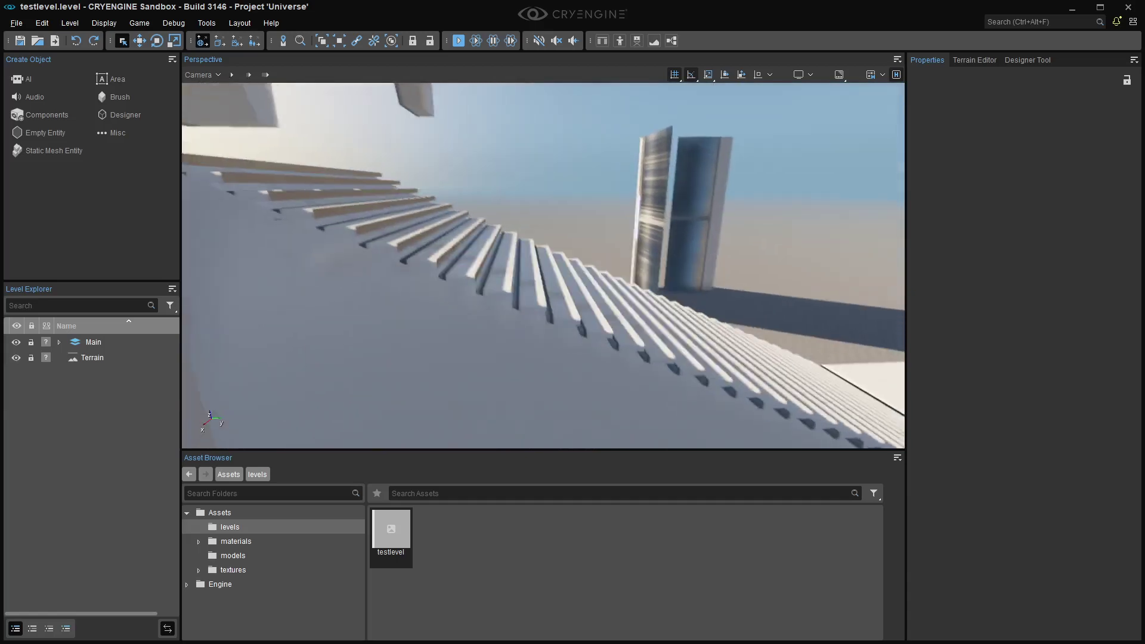
pyautogui.moveTo(571, 360); pyautogui.dragTo(676, 317, button='right')
pyautogui.moveTo(608, 310); pyautogui.dragTo(597, 263, button='right')
pyautogui.moveTo(510, 276); pyautogui.dragTo(456, 385, button='right')
pyautogui.moveTo(492, 311)
pyautogui.mouseDown(button='right')
pyautogui.moveTo(460, 170)
pyautogui.moveTo(465, 236)
pyautogui.moveTo(525, 274)
pyautogui.moveTo(528, 317)
pyautogui.moveTo(638, 362)
pyautogui.moveTo(649, 345)
pyautogui.moveTo(758, 347)
pyautogui.moveTo(492, 325)
pyautogui.mouseUp(button='right')
pyautogui.press('w')
pyautogui.moveTo(698, 353); pyautogui.dragTo(680, 353, button='right')
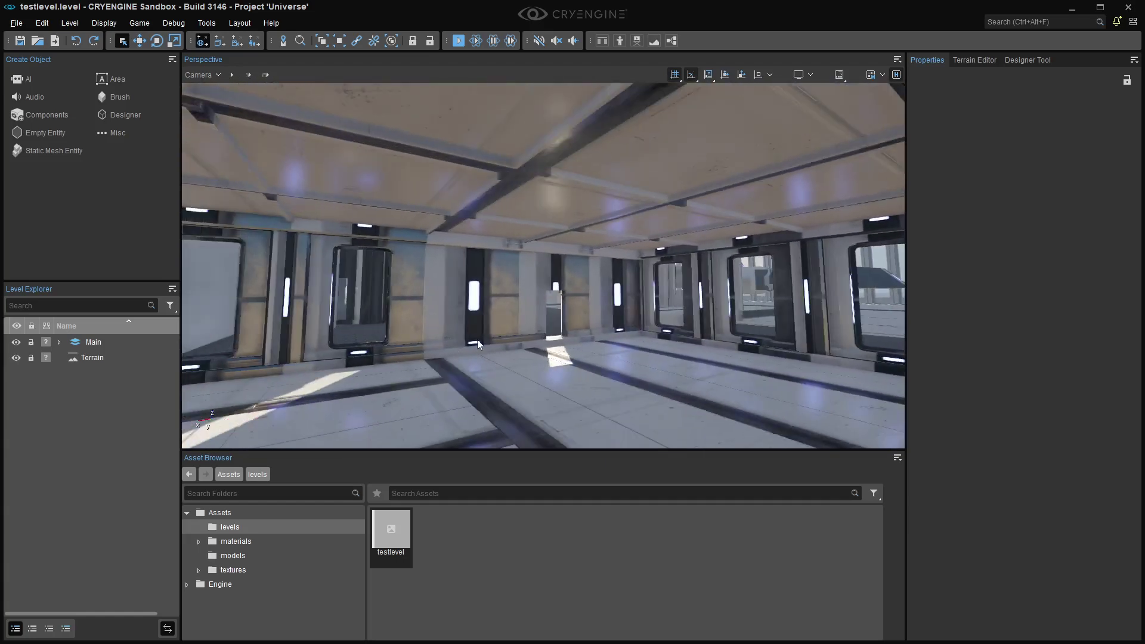
# Step: Examine the window, light and ceiling modules inside the enclosed room, and return to the hangar's ribbed wall
pyautogui.moveTo(479, 345); pyautogui.dragTo(587, 299, button='right')
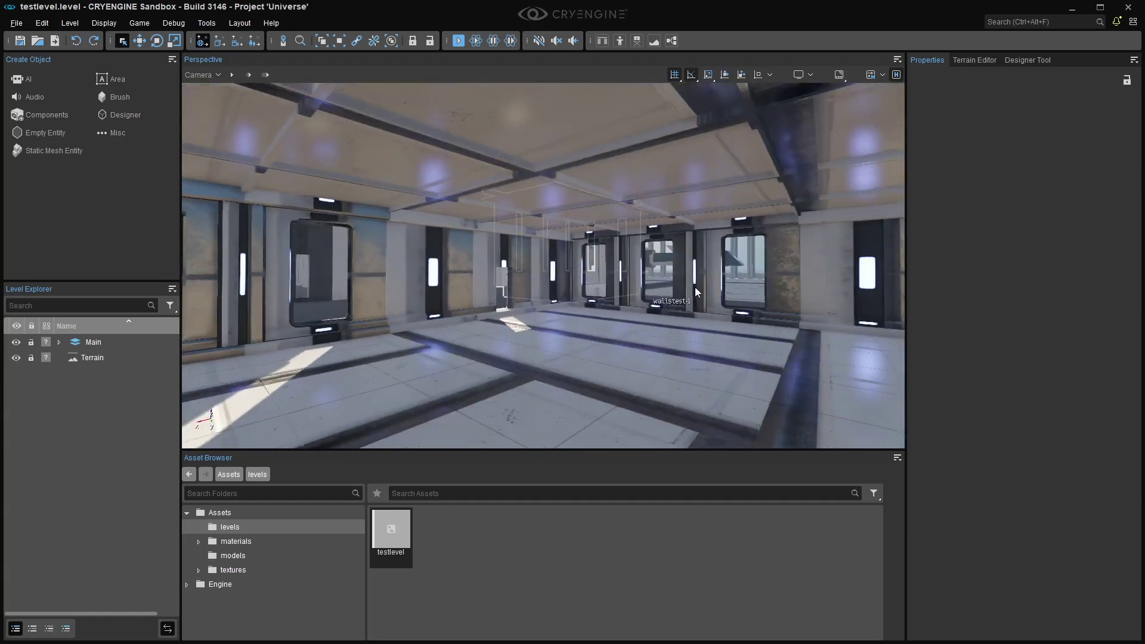
pyautogui.moveTo(501, 319); pyautogui.dragTo(510, 296, button='right')
pyautogui.press('w')
pyautogui.press('w')
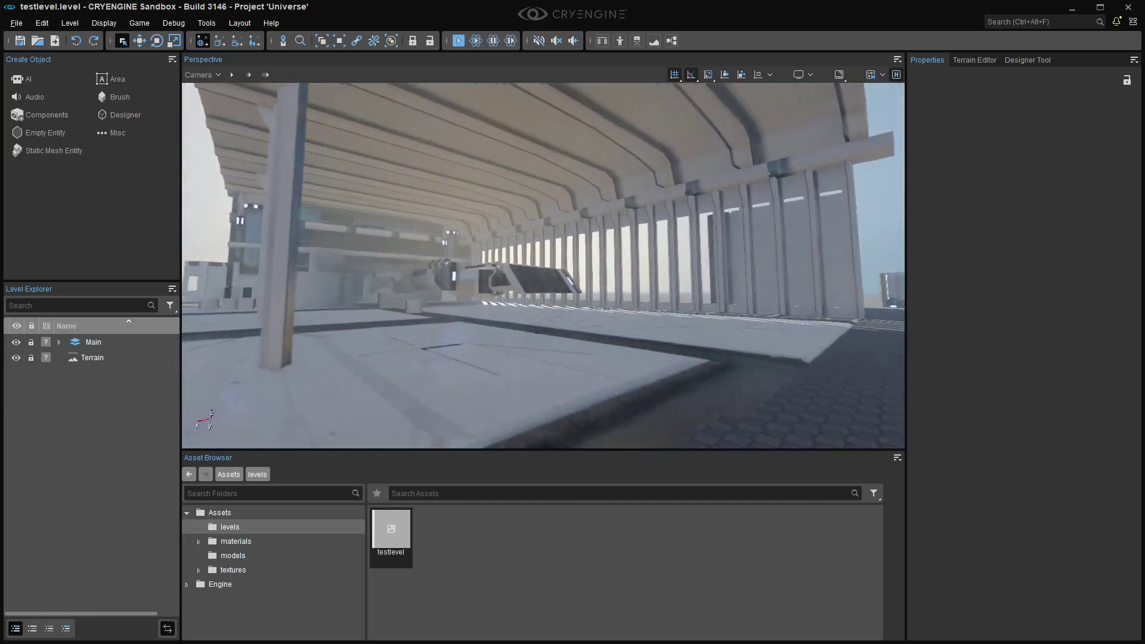
pyautogui.moveTo(444, 311); pyautogui.dragTo(459, 310, button='right')
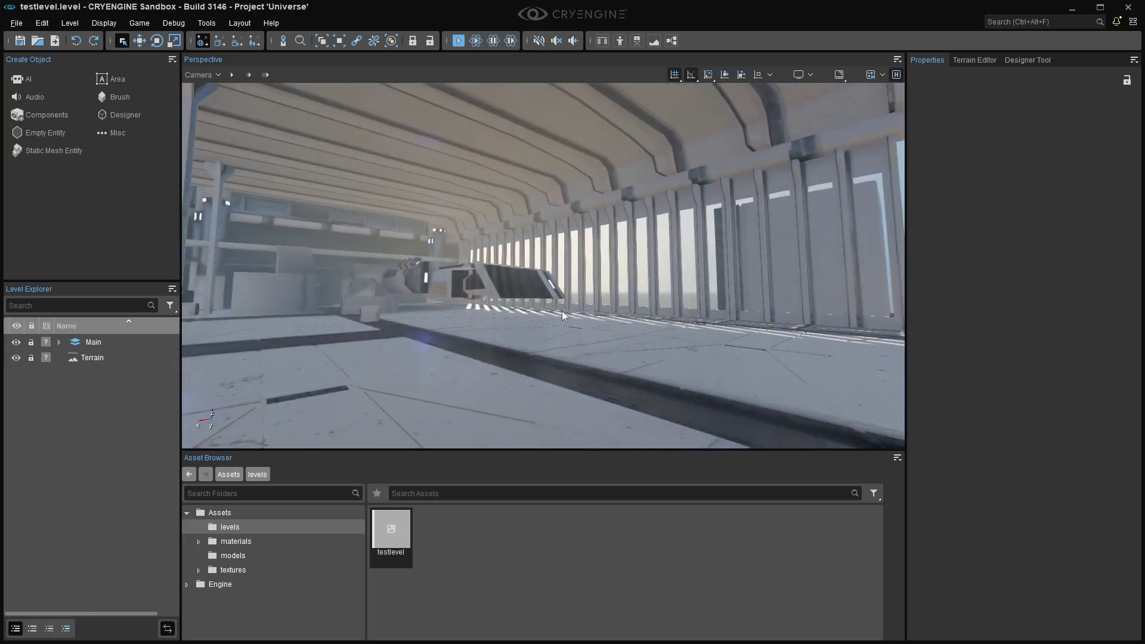